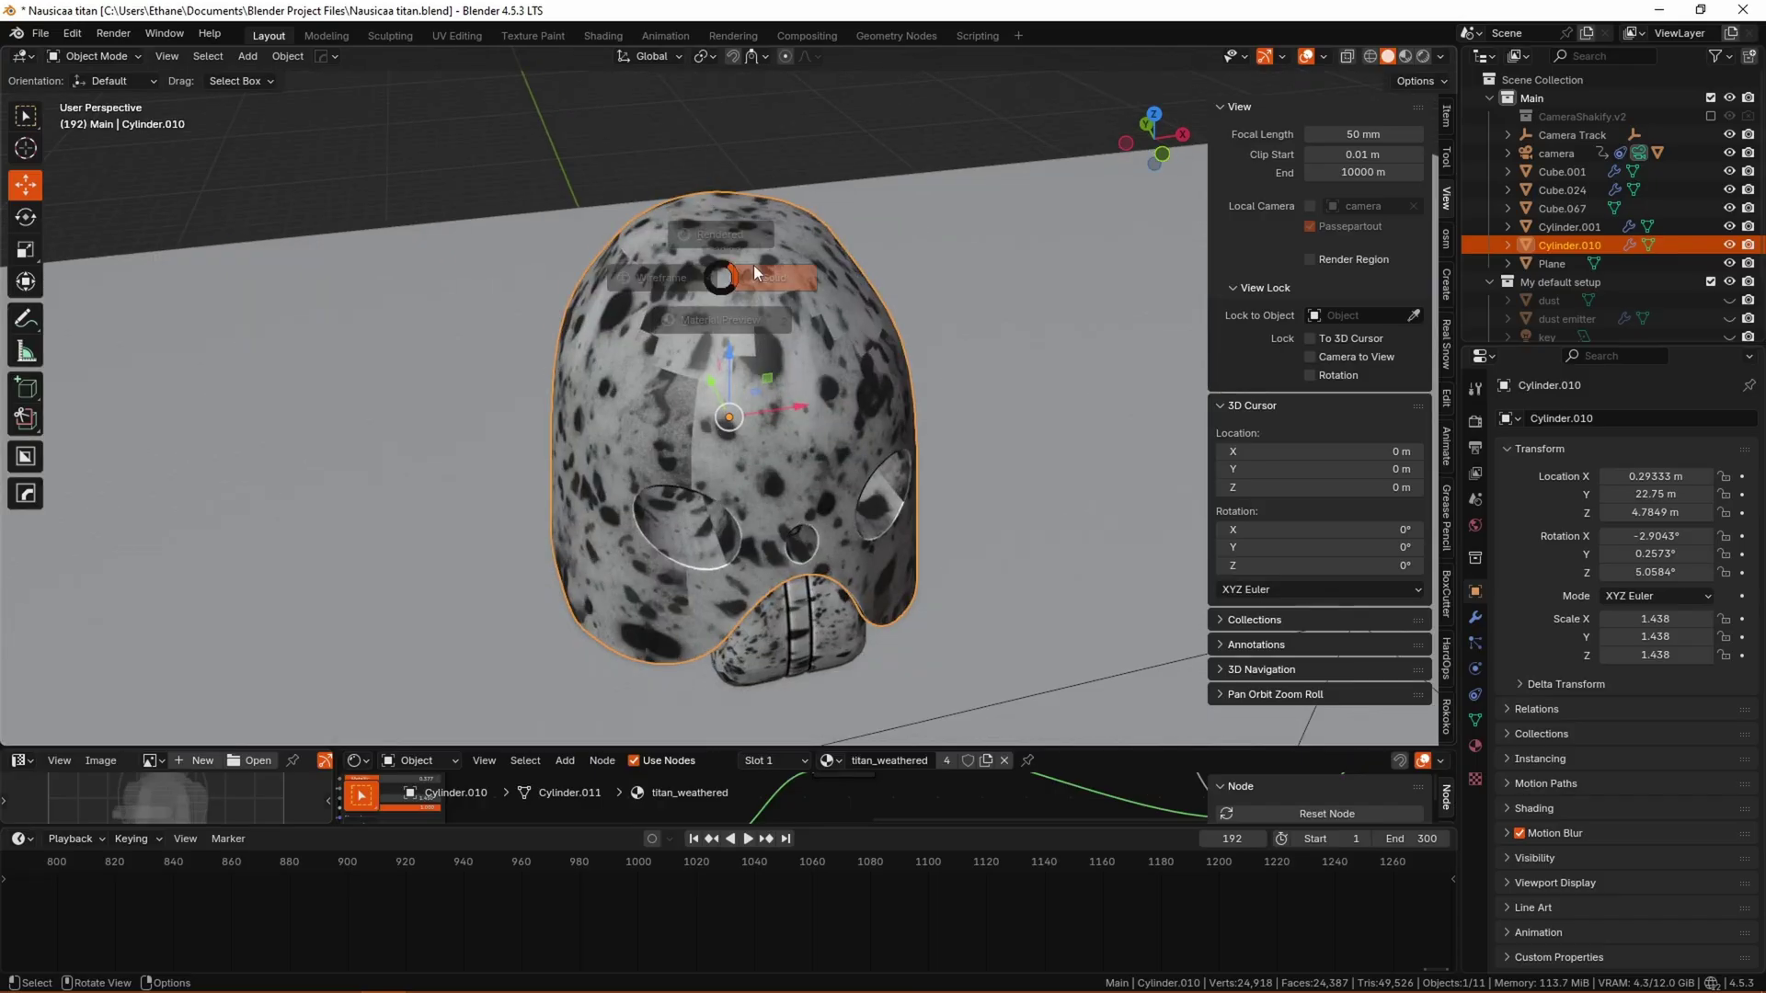
# - Preview the scene in rendered shading, select the ground plane and look through the camera
pyautogui.click(776, 195)
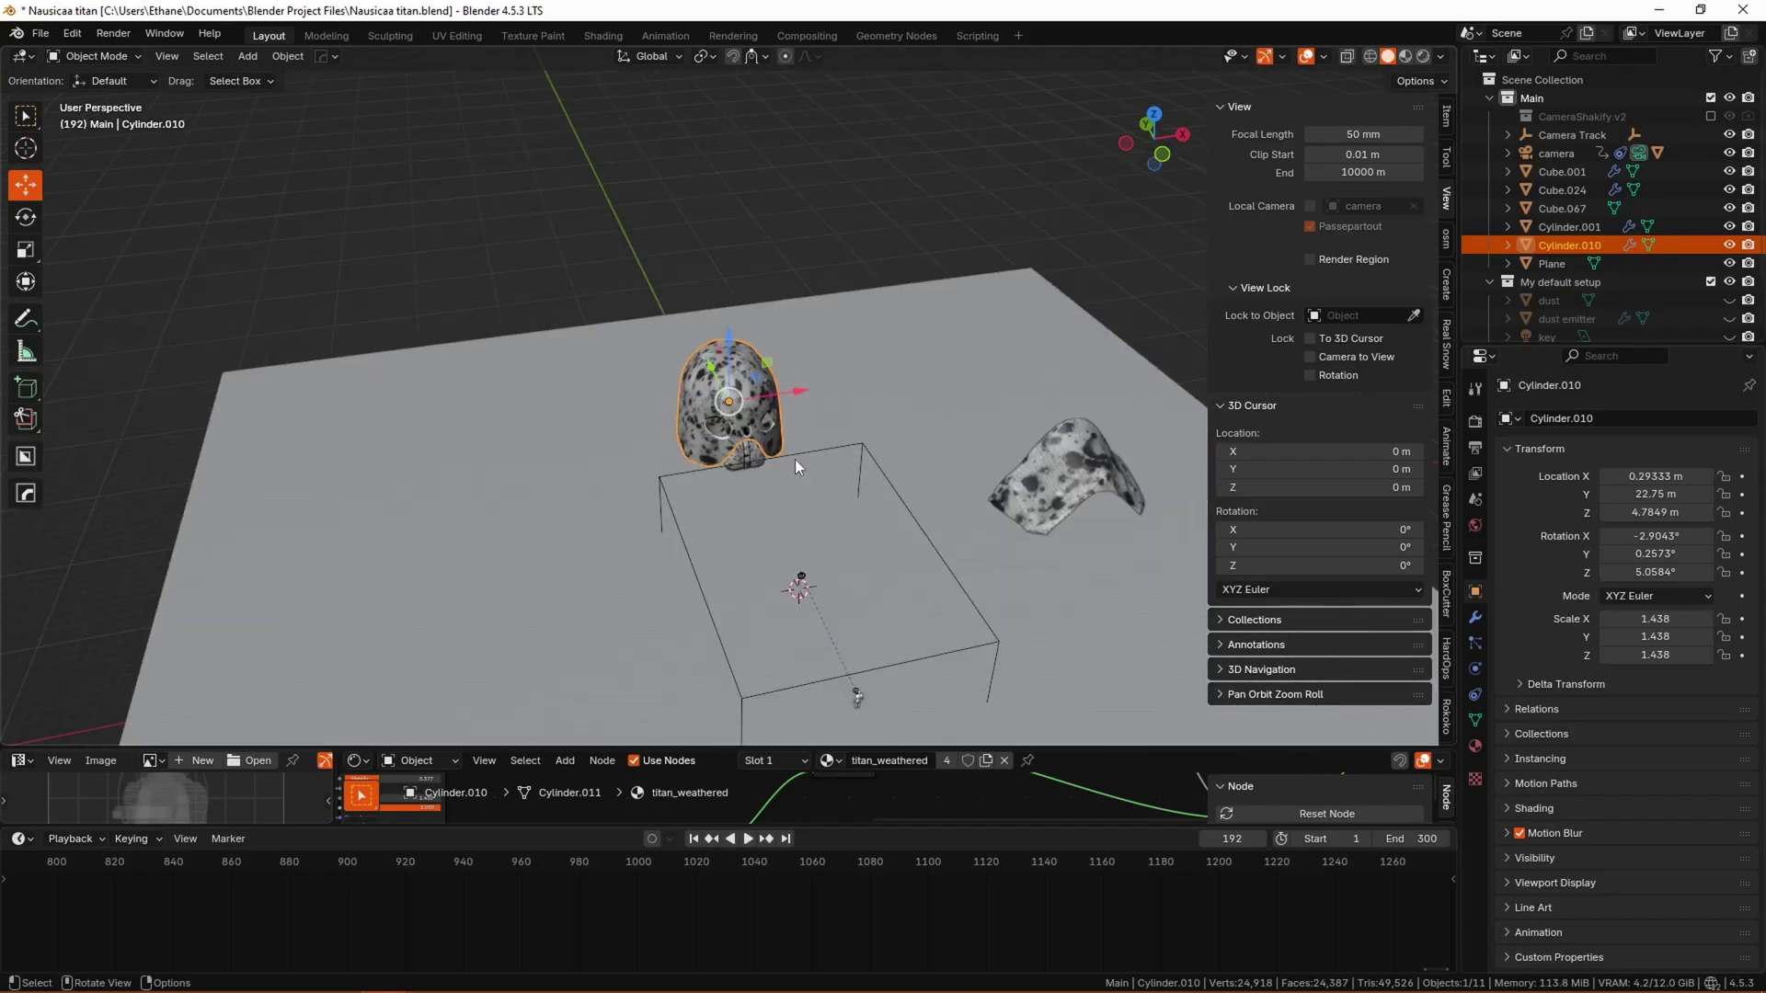
pyautogui.scroll(-3, 794, 460)
pyautogui.scroll(4, 810, 410)
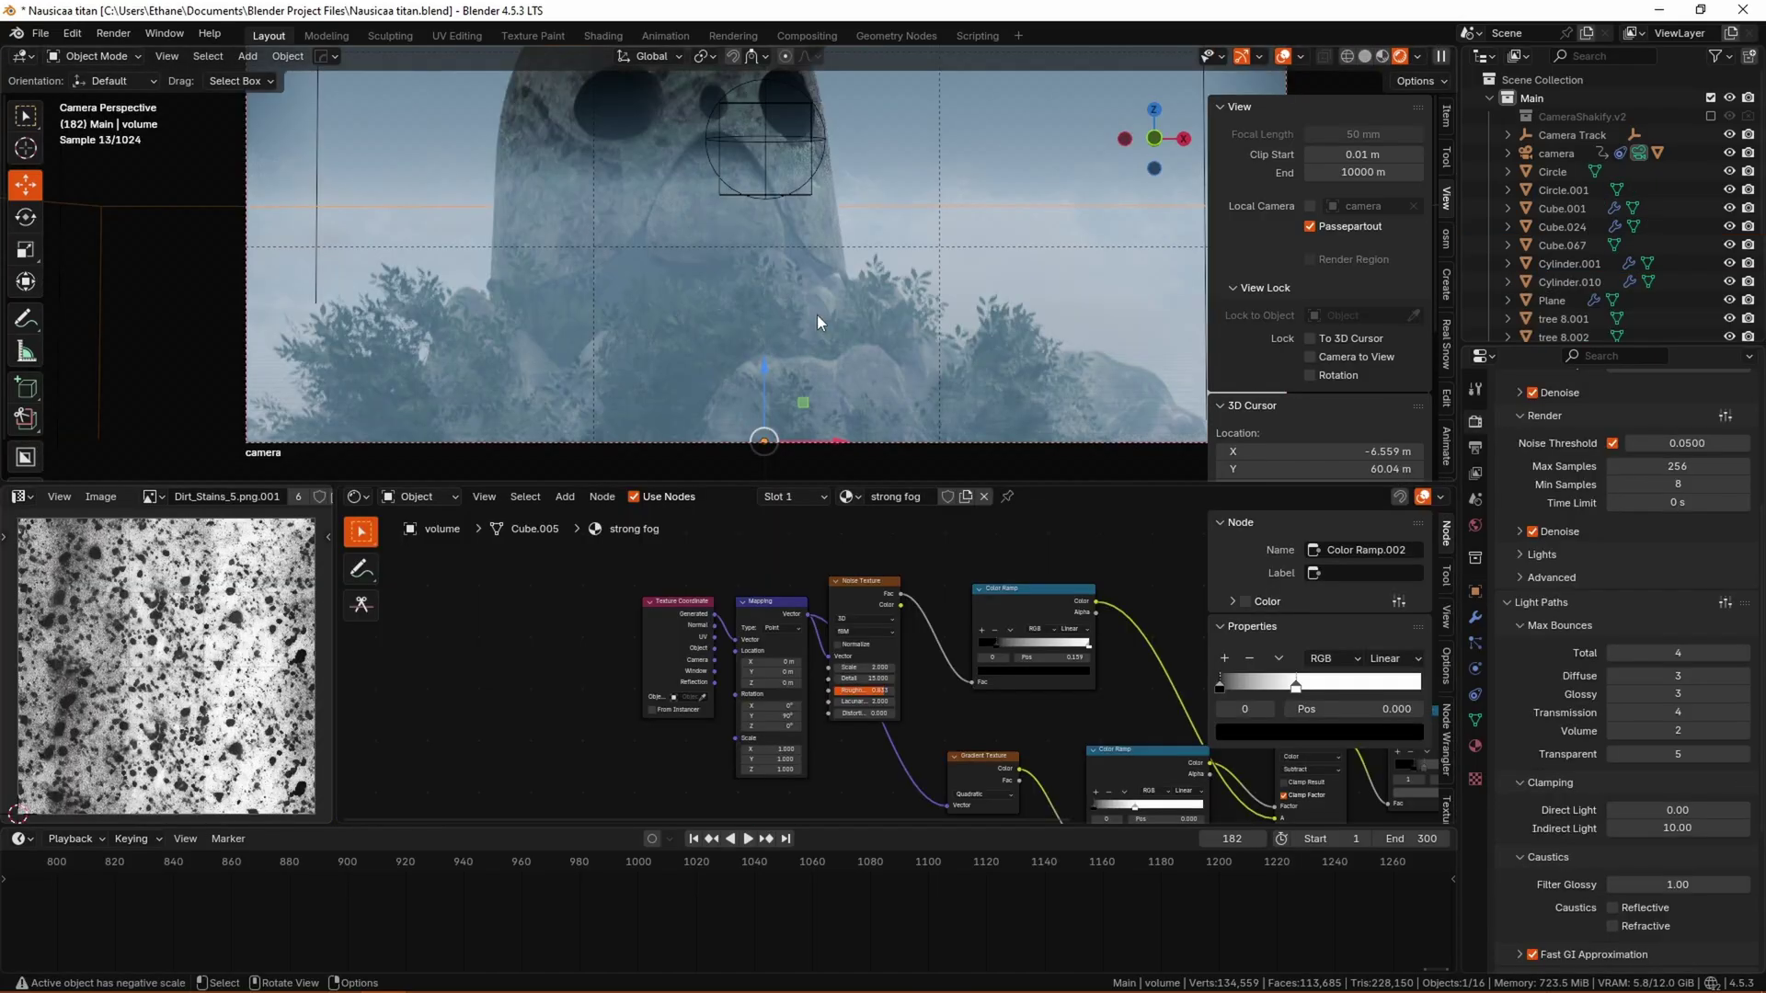
pyautogui.press('KP_0')
pyautogui.click(916, 334)
pyautogui.press('KP_0')
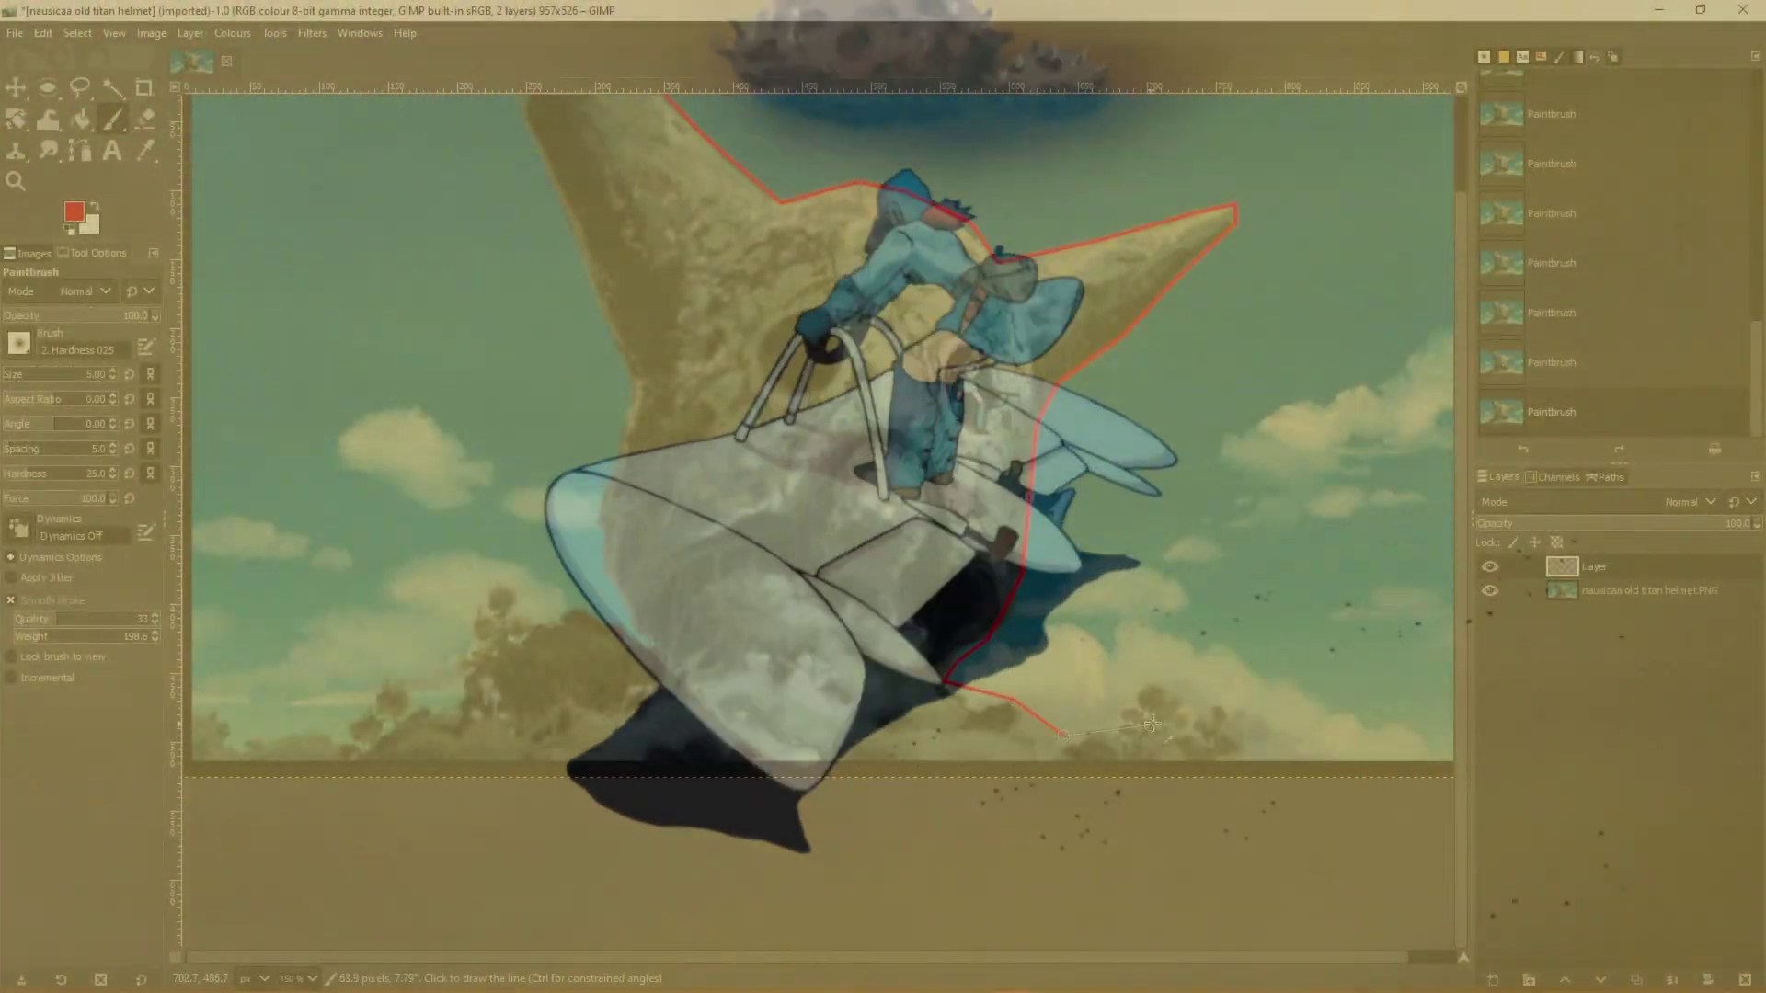
# - Trace the red outline of the skull along the ground line, hills and lower left
pyautogui.click(1157, 678)
pyautogui.click(1324, 745)
pyautogui.click(1398, 759)
pyautogui.click(203, 717)
pyautogui.click(354, 740)
pyautogui.click(456, 713)
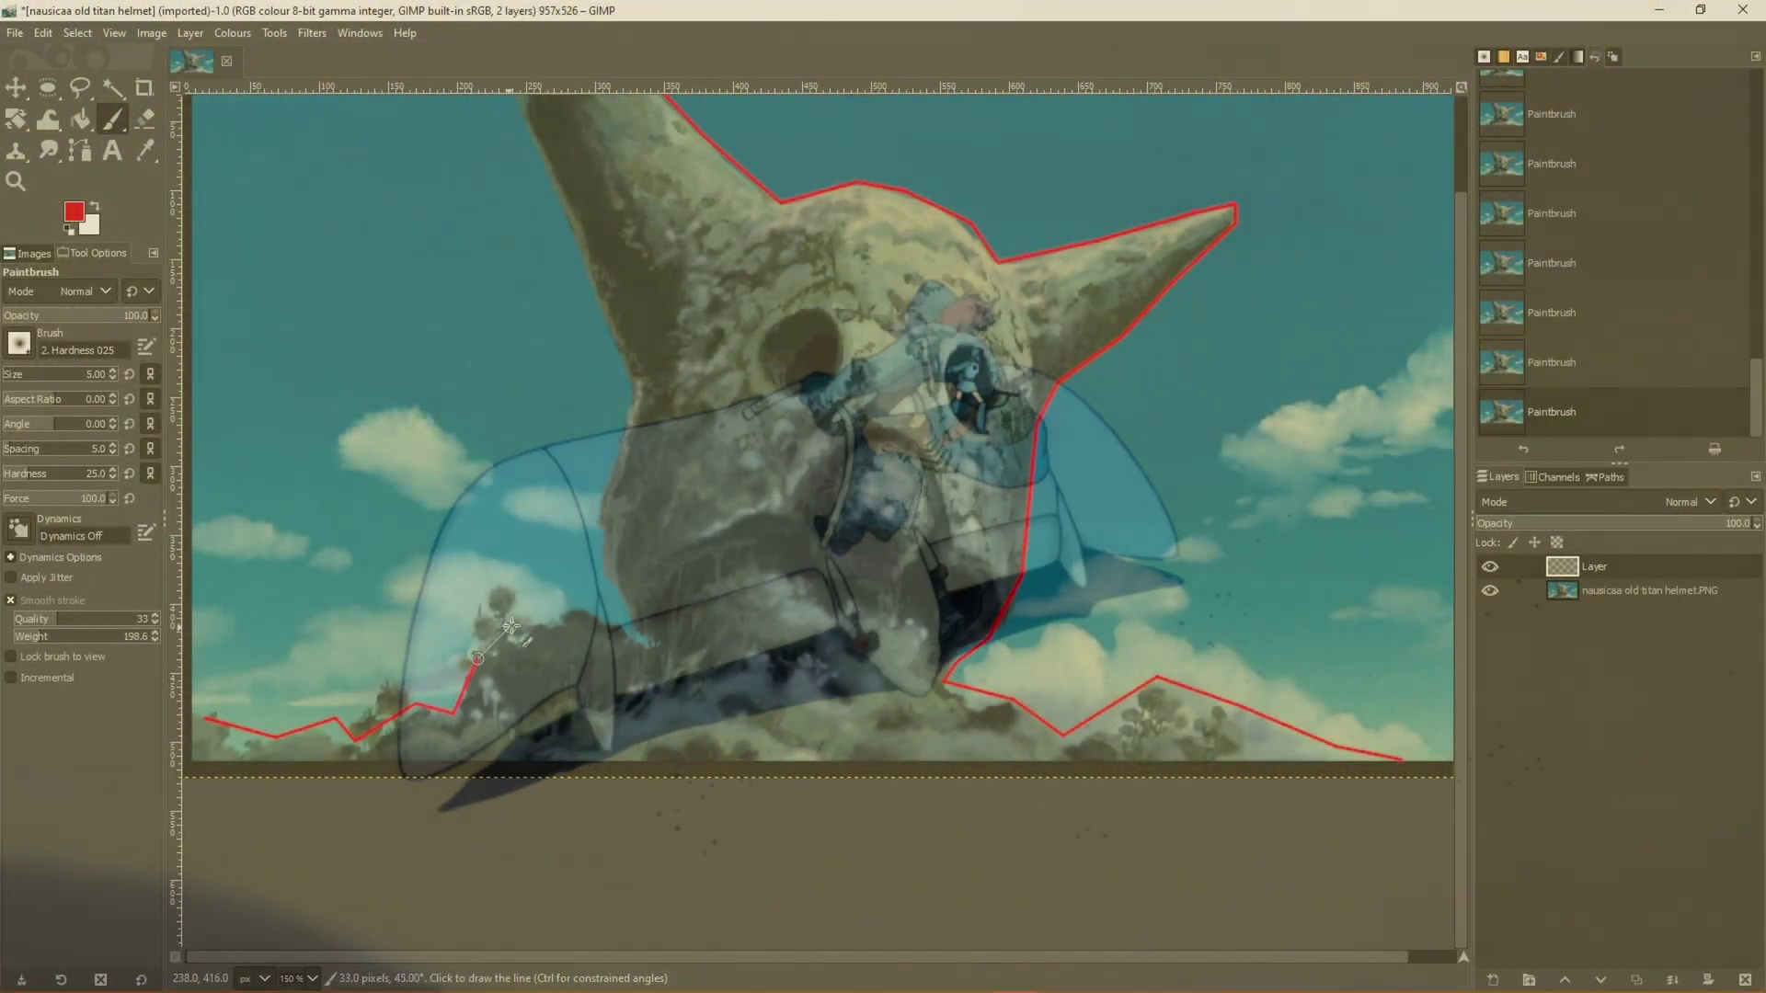
pyautogui.click(584, 607)
pyautogui.click(661, 643)
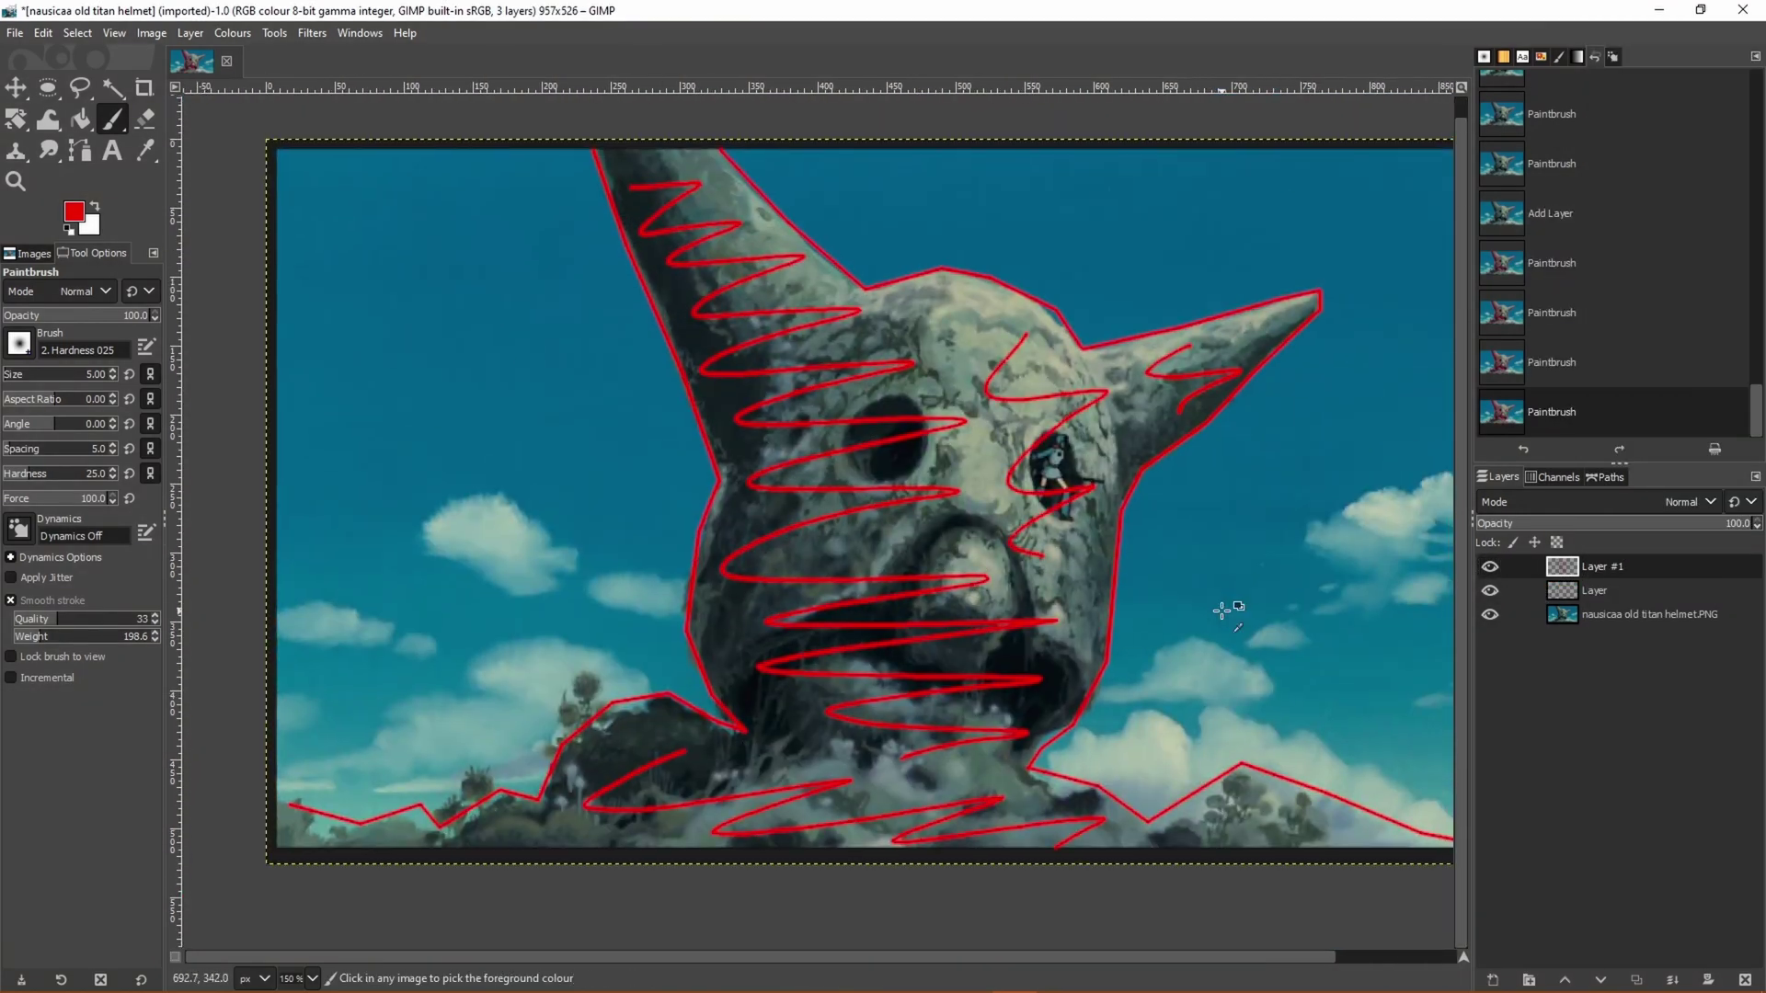
# - On a new layer, scribble yellow zigzags over the left sky
pyautogui.keyDown('ctrl'); pyautogui.scroll(-1, 1214, 579); pyautogui.keyUp('ctrl')
pyautogui.hscroll(2, 1280, 629)
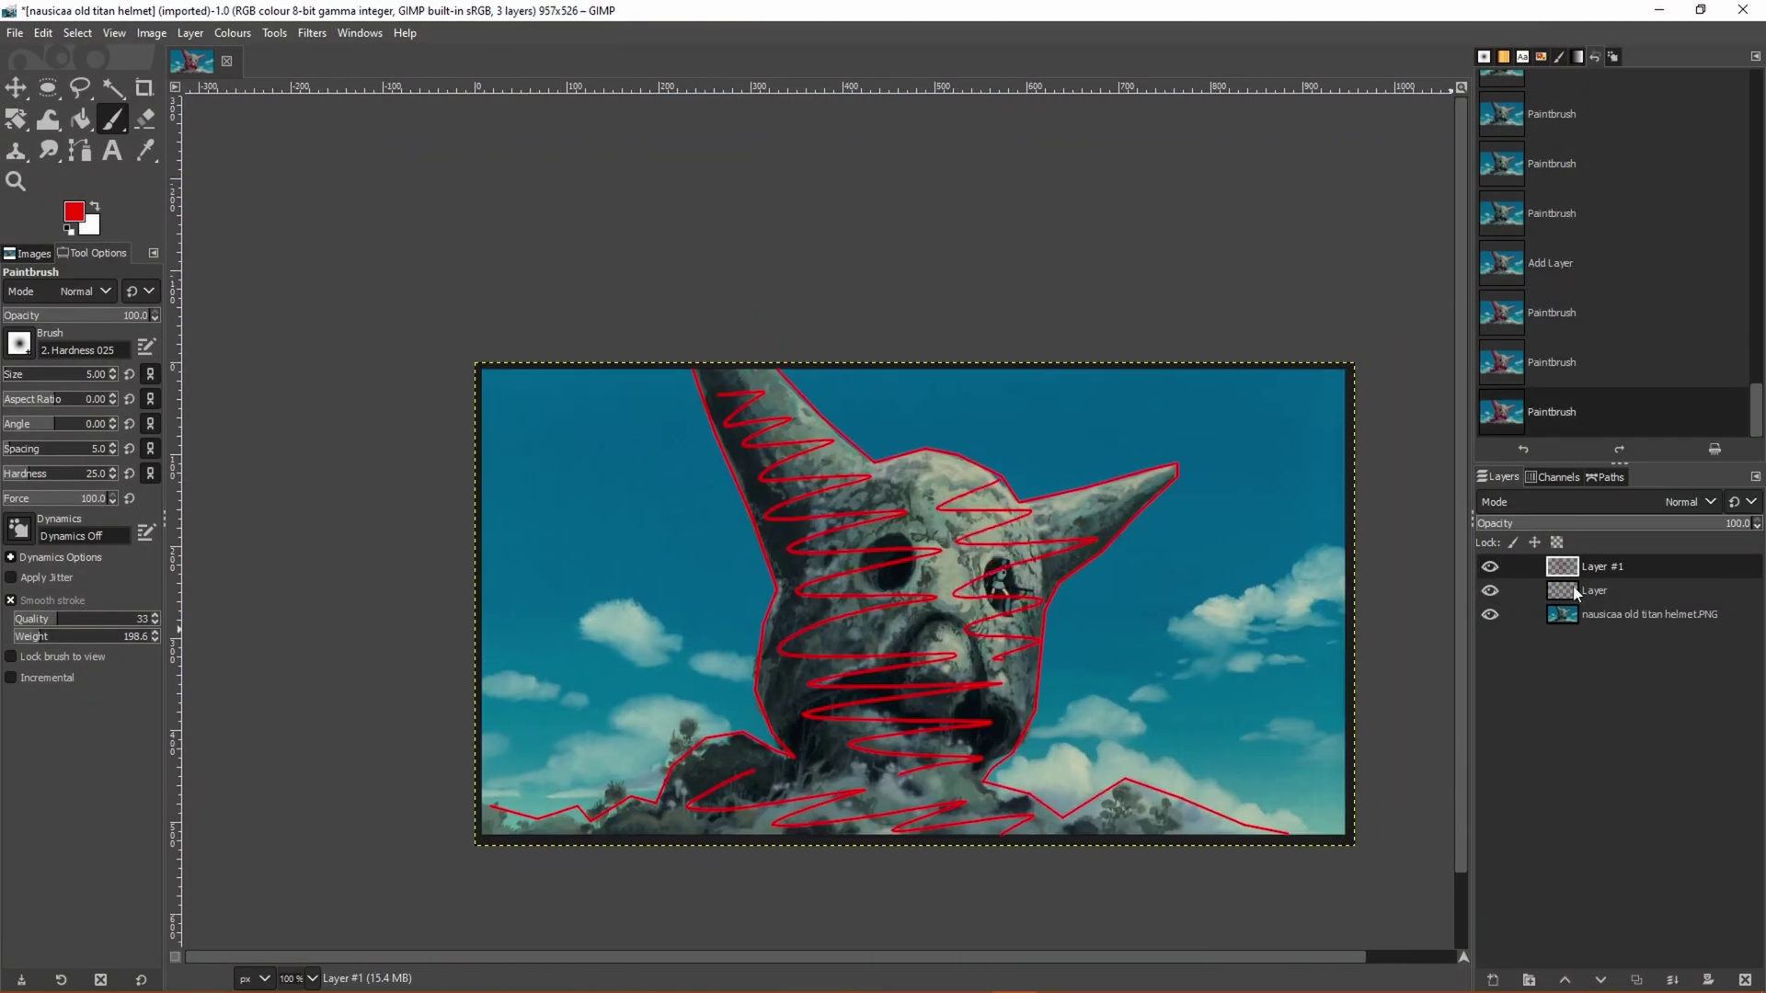
pyautogui.hotkey('shift', 'ctrl', 'n')
pyautogui.click(73, 212)
pyautogui.moveTo(496, 391); pyautogui.dragTo(694, 480)
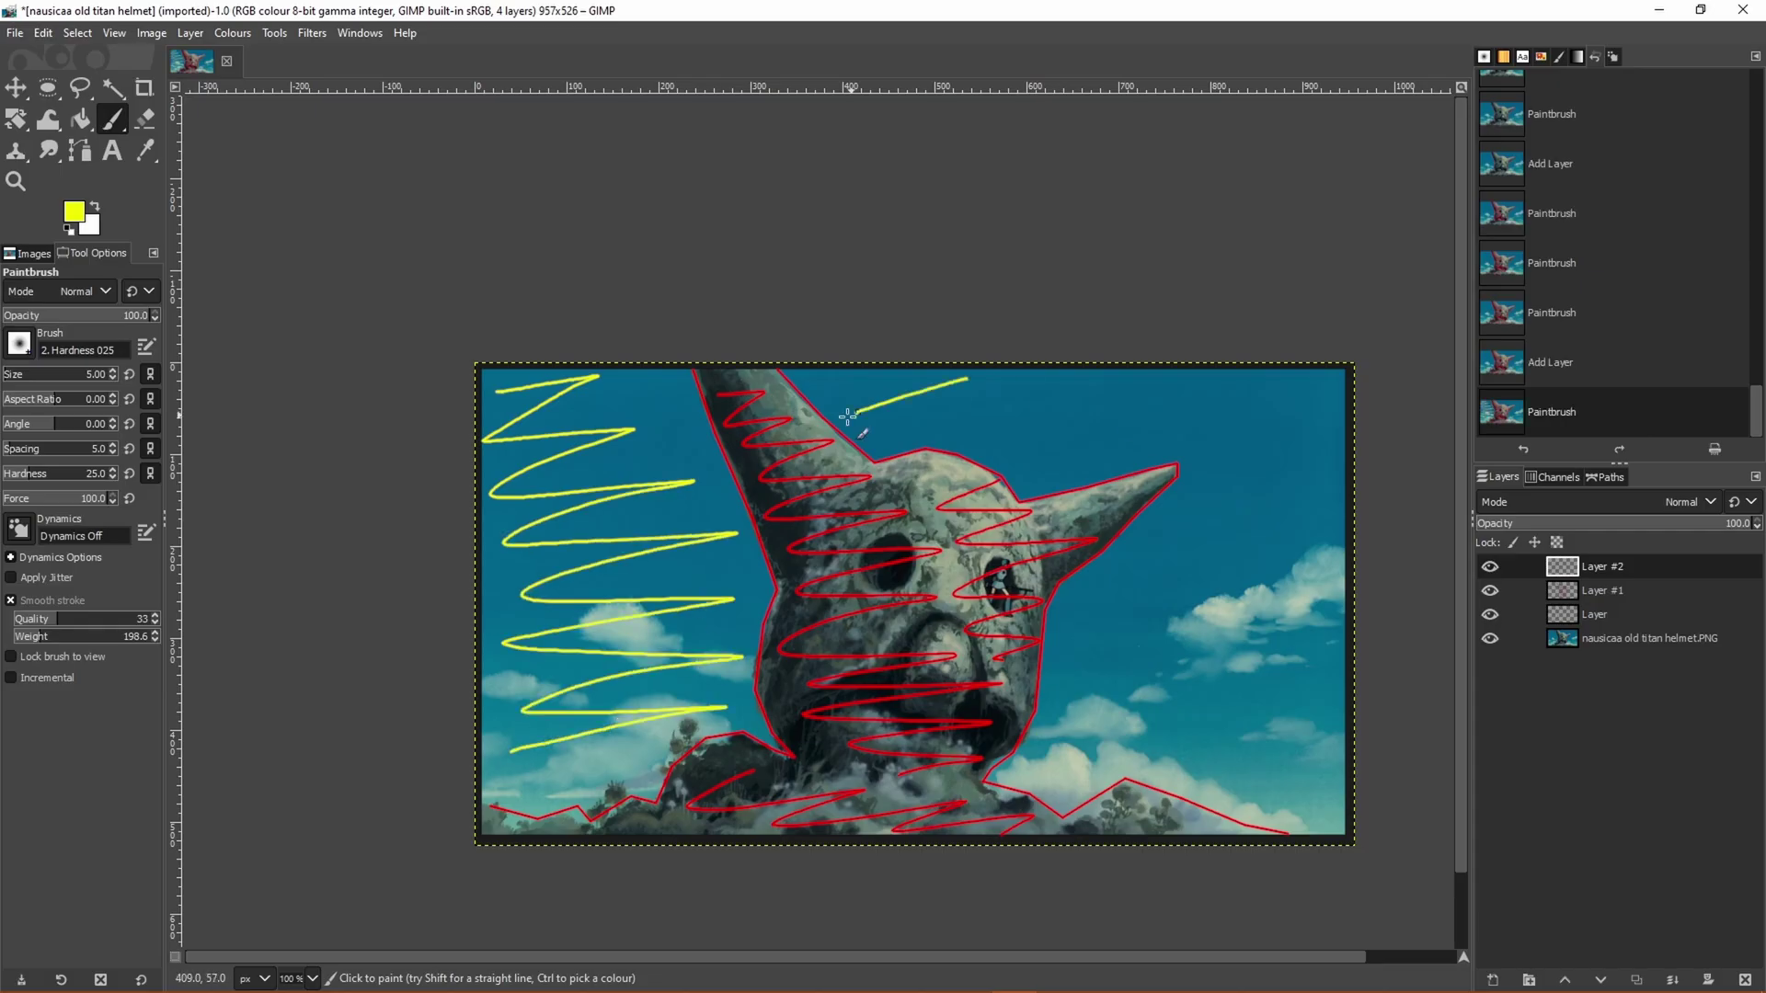
# - Add another scribble stroke near the lower right of the skull, zooming to check the canvas
pyautogui.keyDown('ctrl'); pyautogui.scroll(-1, 1276, 796); pyautogui.keyUp('ctrl')
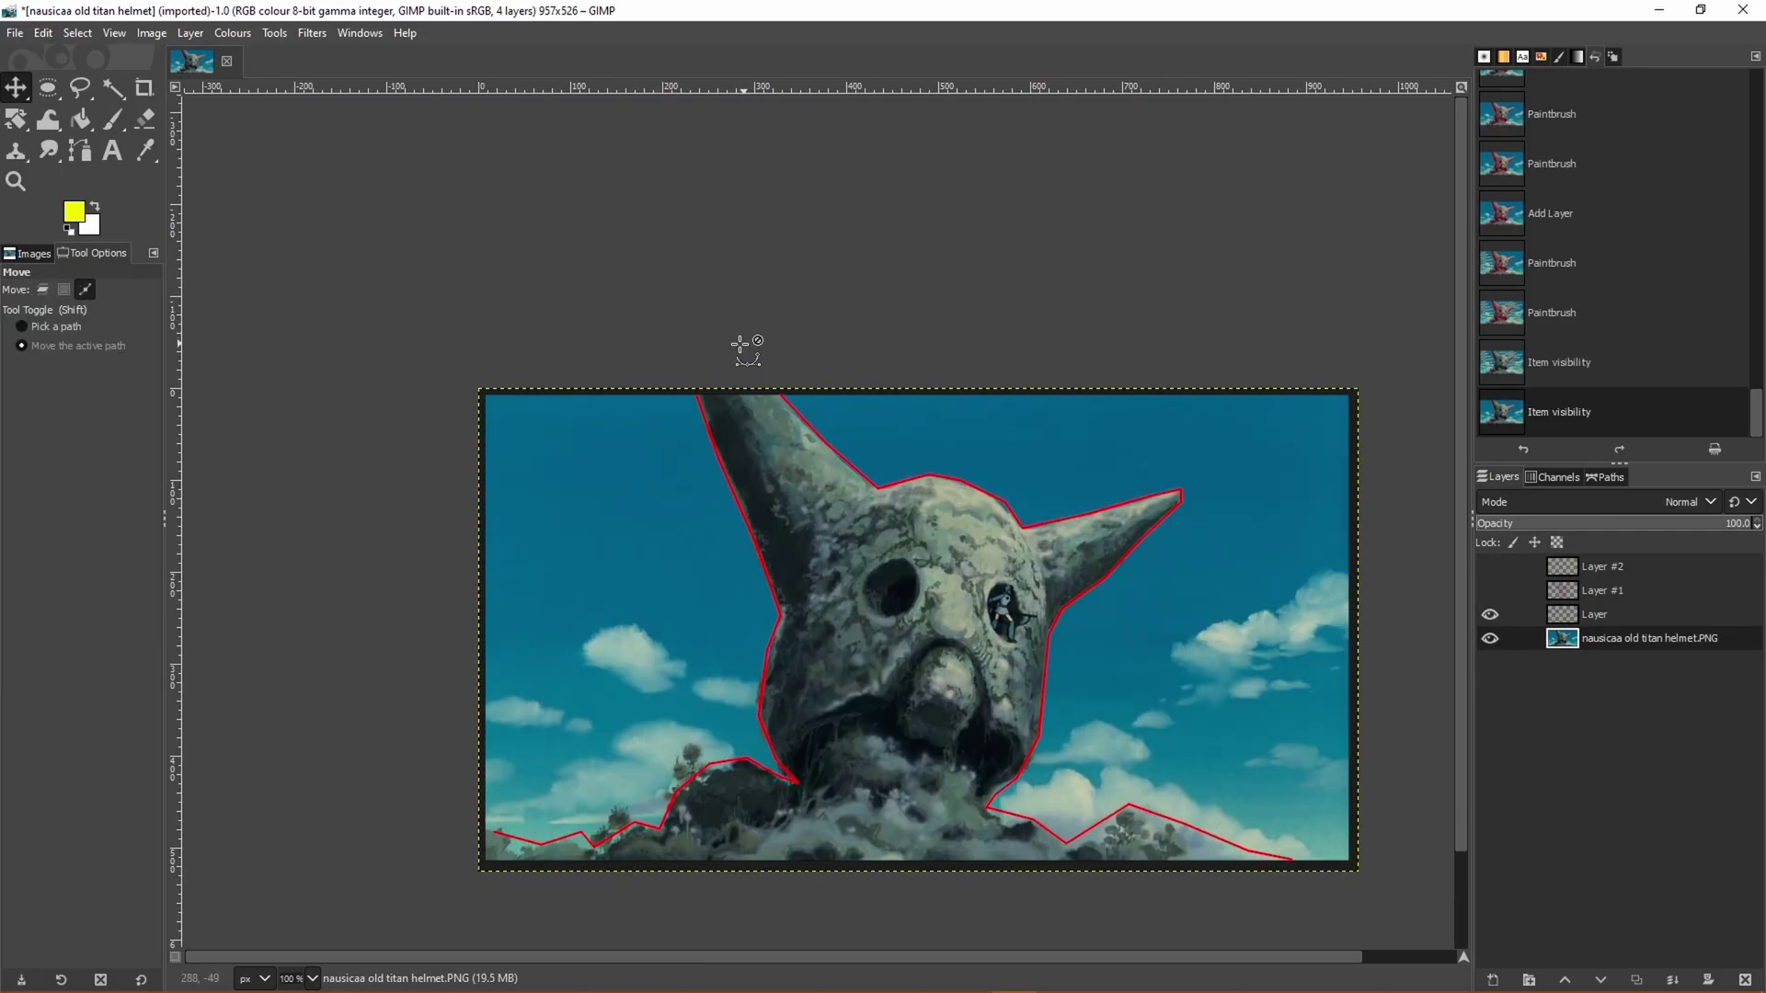
pyautogui.keyDown('ctrl'); pyautogui.scroll(3, 736, 350); pyautogui.keyUp('ctrl')
pyautogui.keyDown('ctrl'); pyautogui.scroll(-3, 1109, 581); pyautogui.keyUp('ctrl')
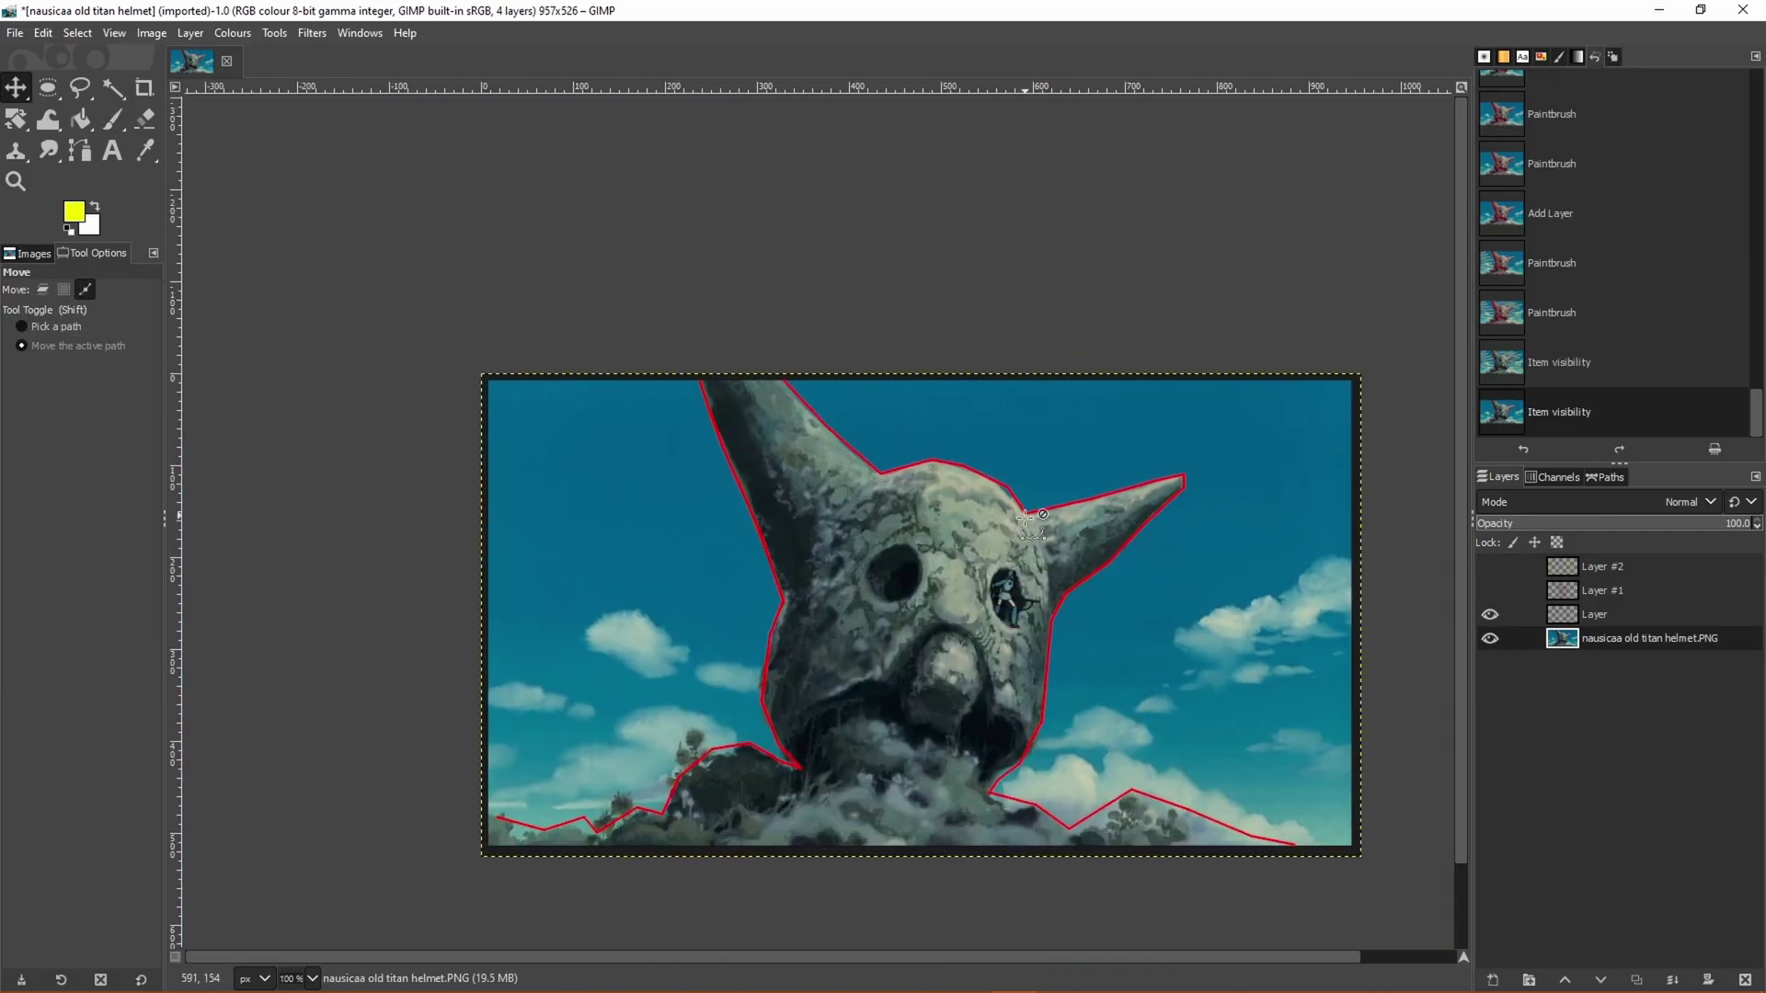
pyautogui.keyDown('ctrl'); pyautogui.scroll(2, 1189, 681); pyautogui.keyUp('ctrl')
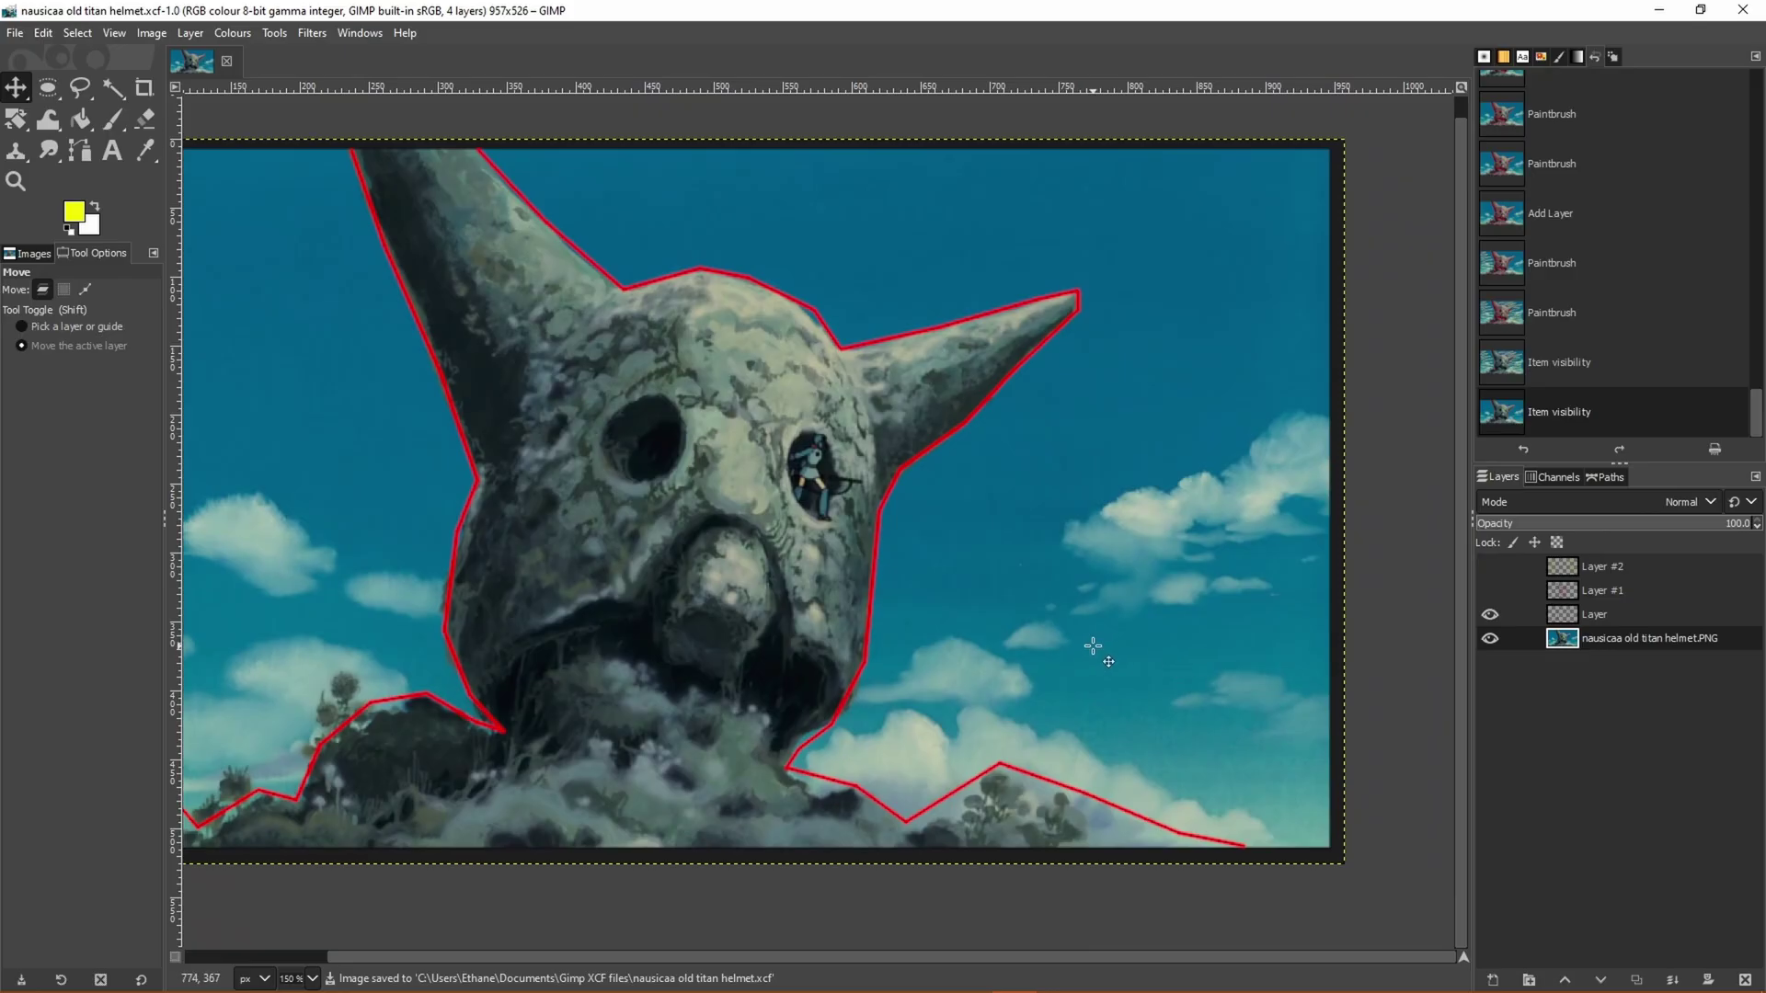
pyautogui.moveTo(1092, 646); pyautogui.dragTo(1176, 637, button='middle')
pyautogui.keyDown('ctrl'); pyautogui.scroll(-2, 1195, 635); pyautogui.keyUp('ctrl')
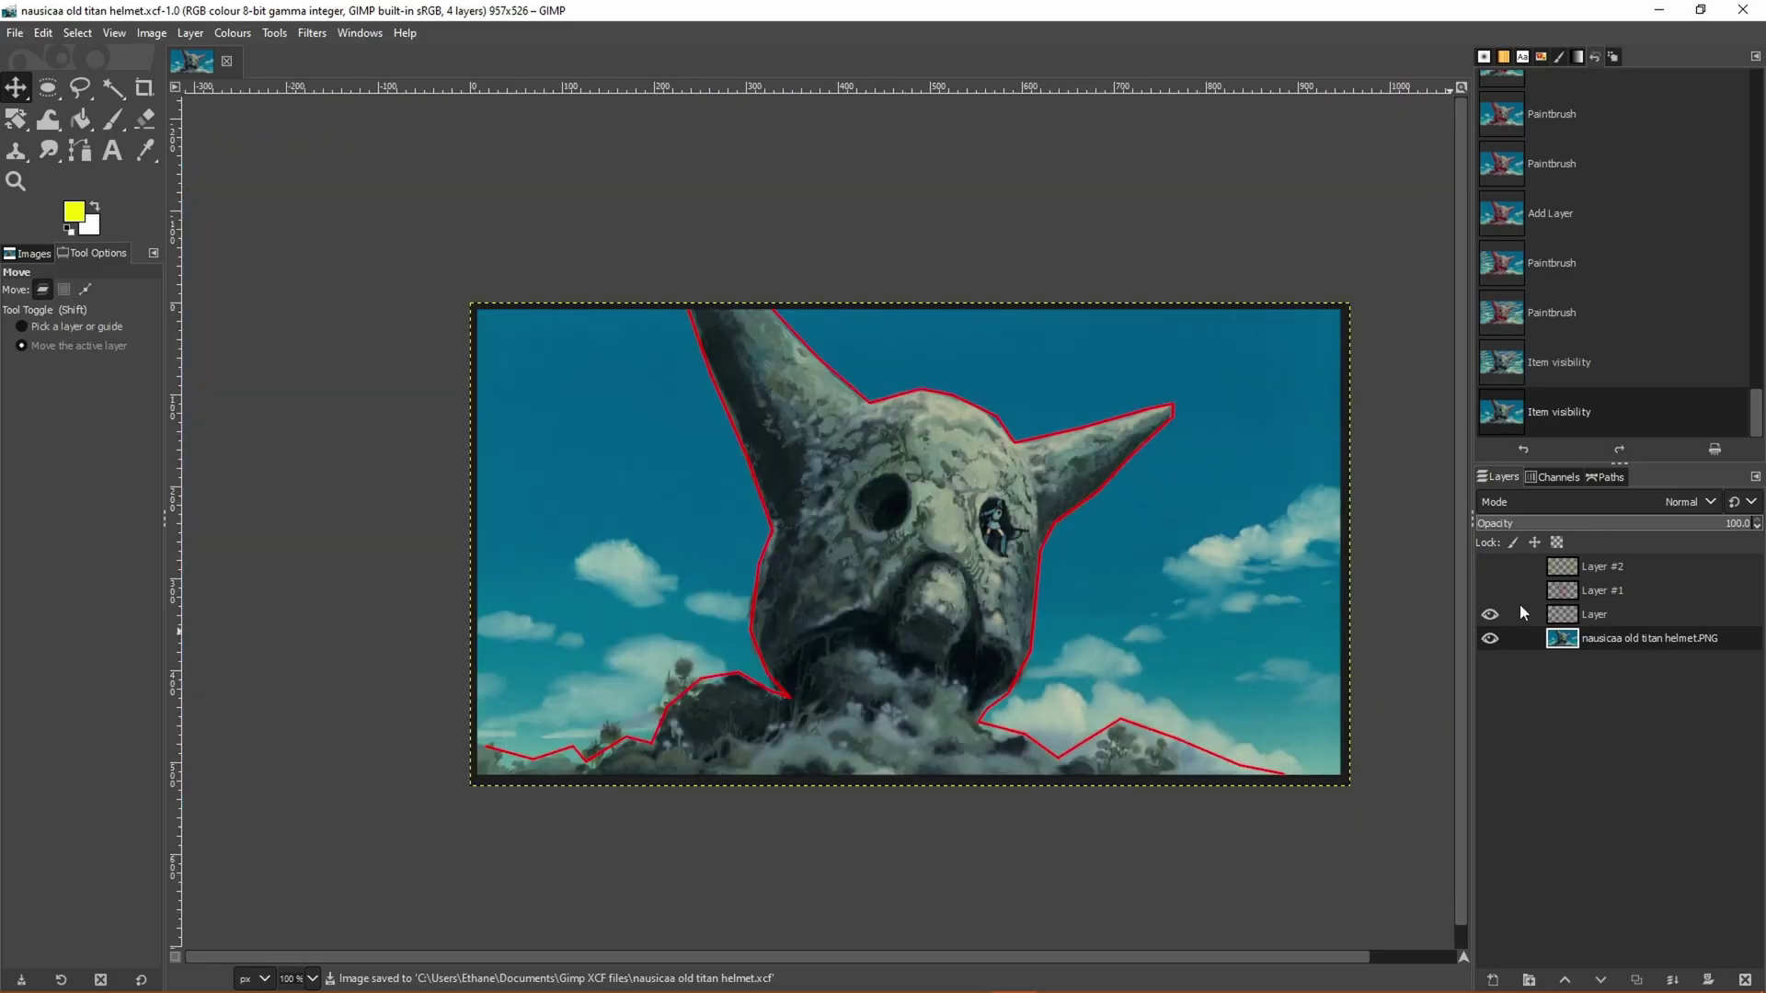
pyautogui.keyDown('ctrl'); pyautogui.scroll(2, 972, 677); pyautogui.keyUp('ctrl')
pyautogui.keyDown('ctrl'); pyautogui.scroll(-2, 1123, 687); pyautogui.keyUp('ctrl')
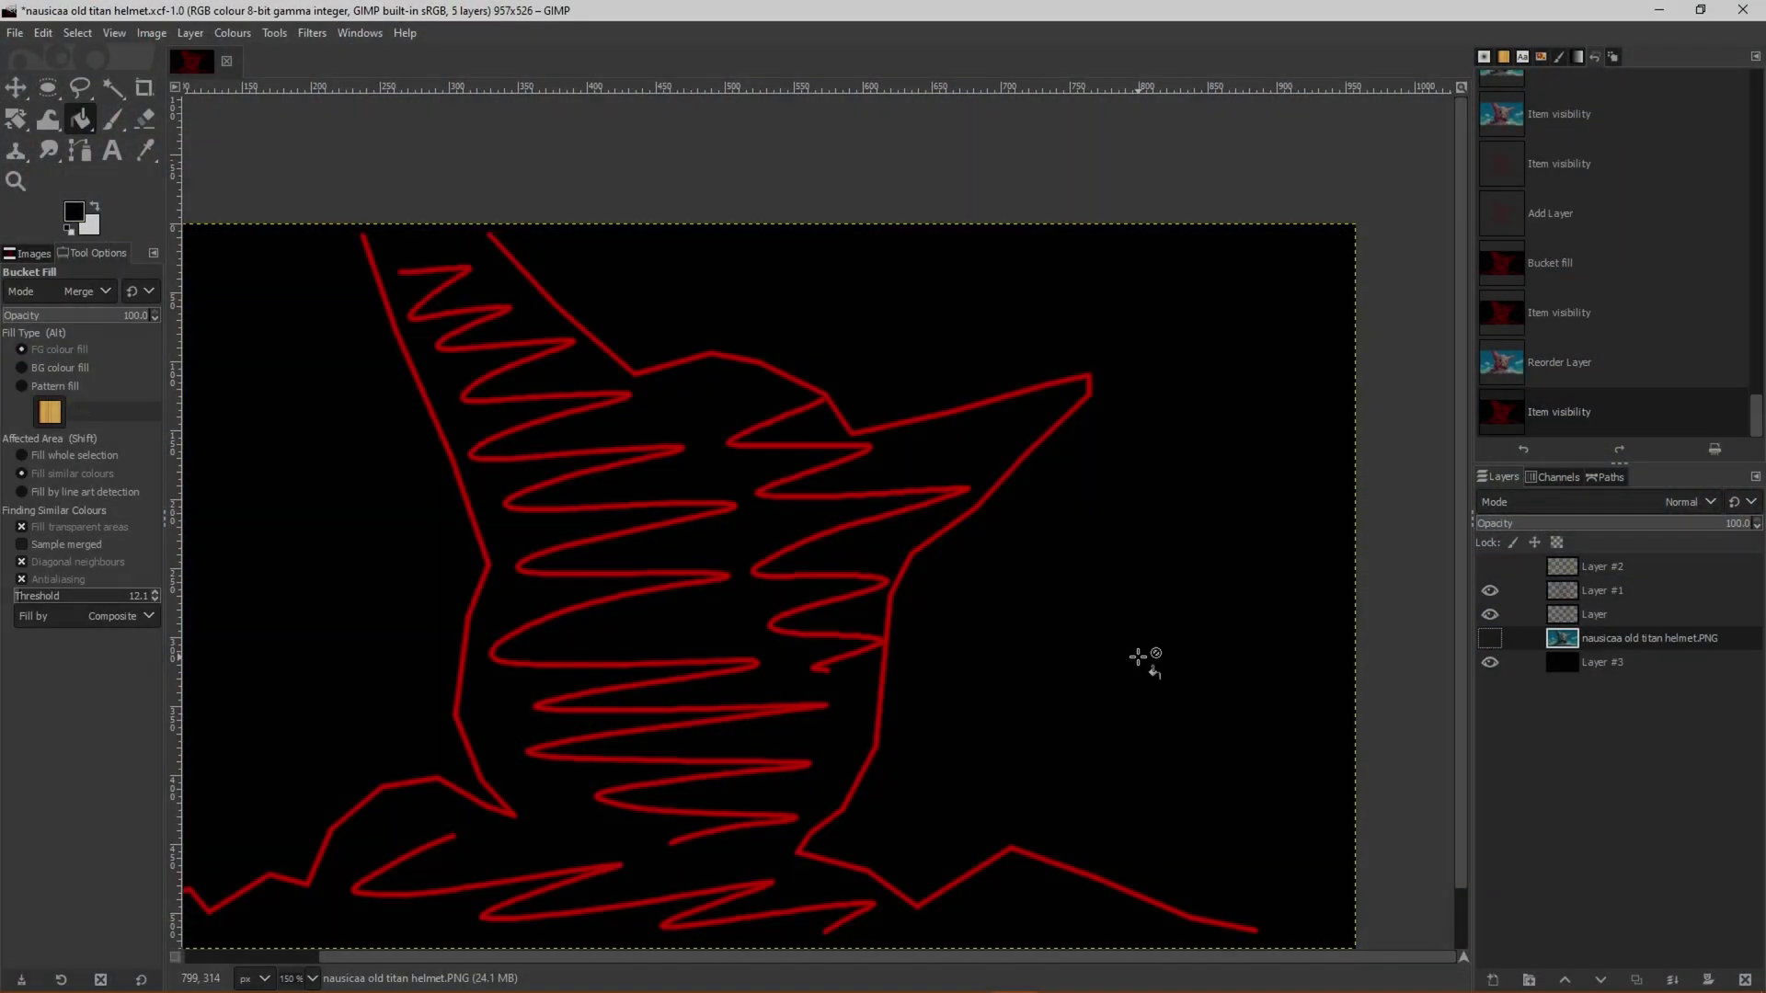
# - Switch to the Bucket Fill tool and fill the new background layer with black
pyautogui.press('1')
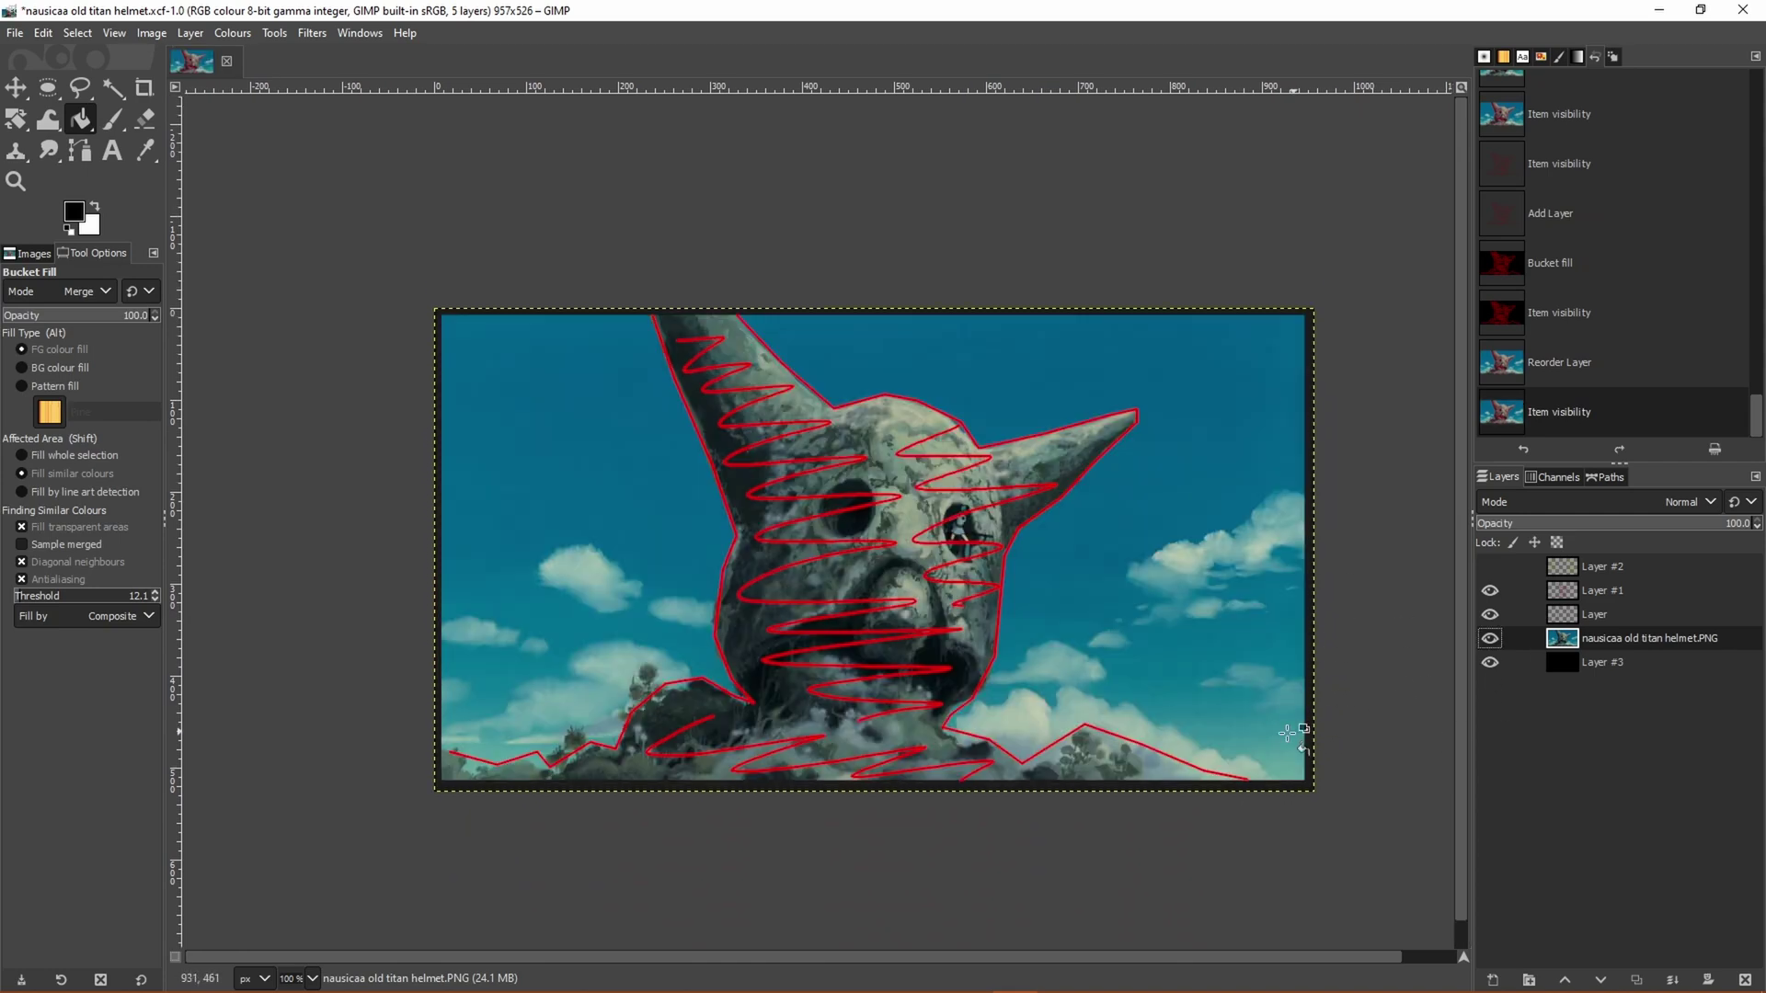
pyautogui.keyDown('ctrl'); pyautogui.scroll(2, 1332, 631); pyautogui.keyUp('ctrl')
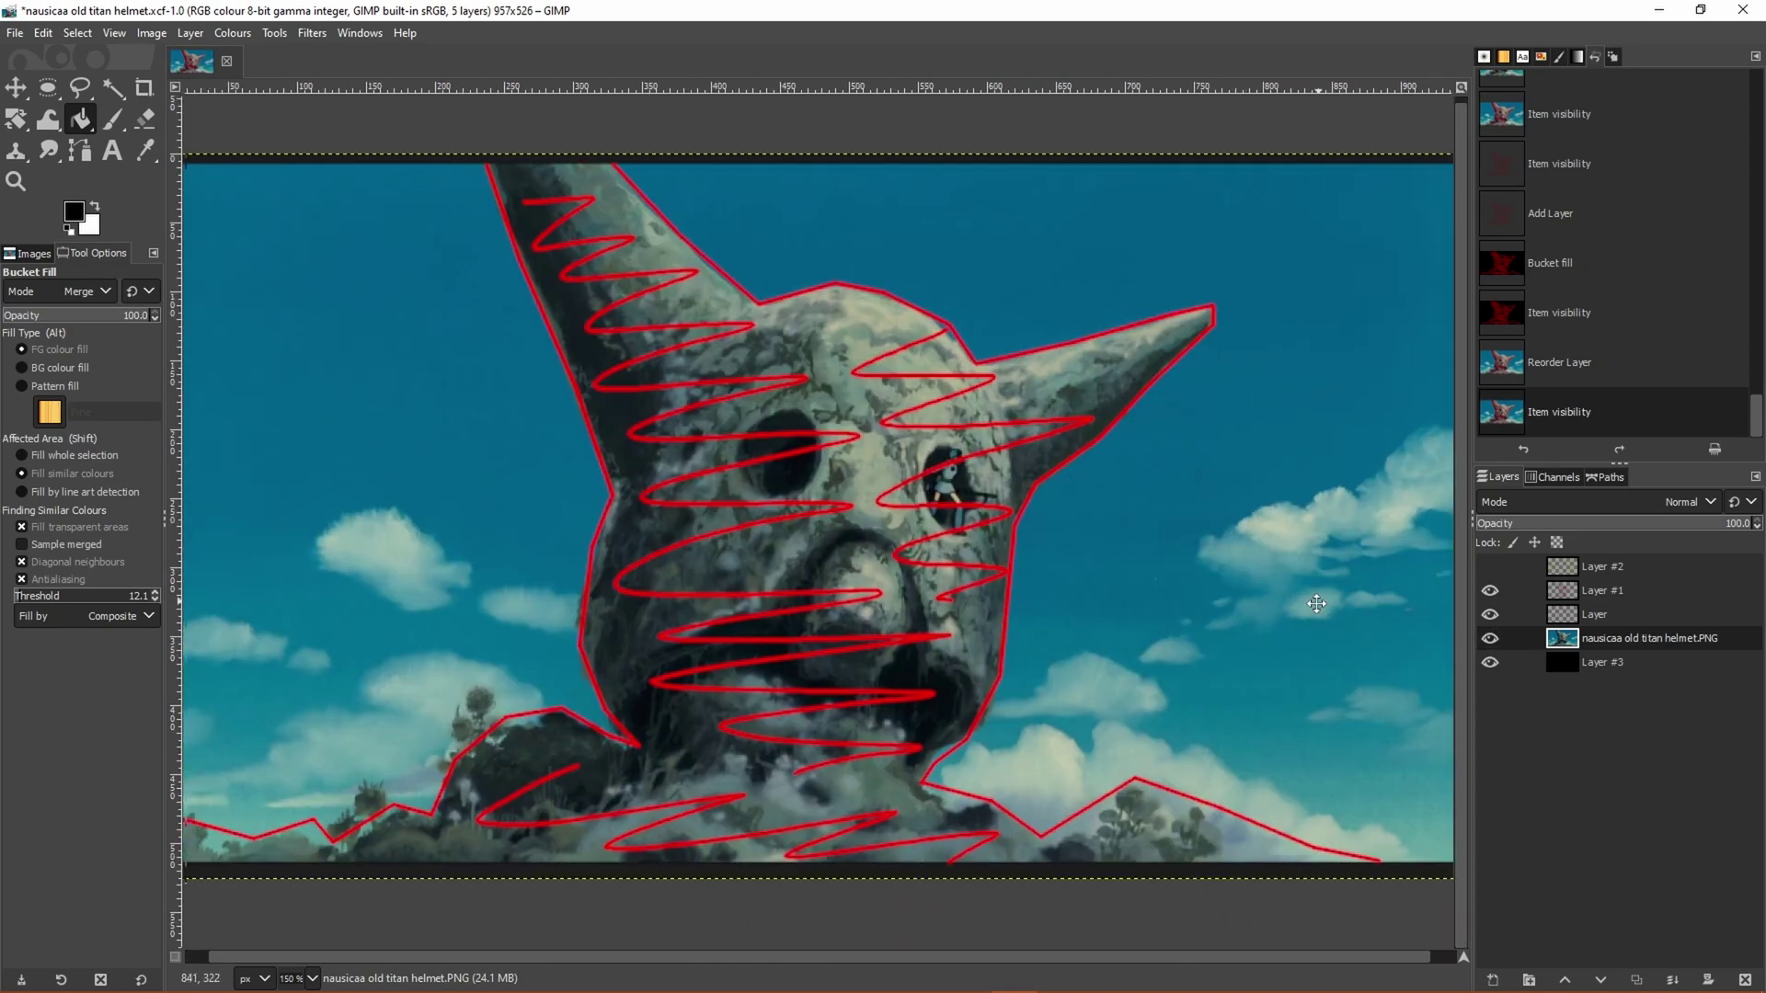
pyautogui.keyDown('ctrl'); pyautogui.scroll(-3, 1347, 720); pyautogui.keyUp('ctrl')
pyautogui.keyDown('ctrl'); pyautogui.scroll(2, 1346, 720); pyautogui.keyUp('ctrl')
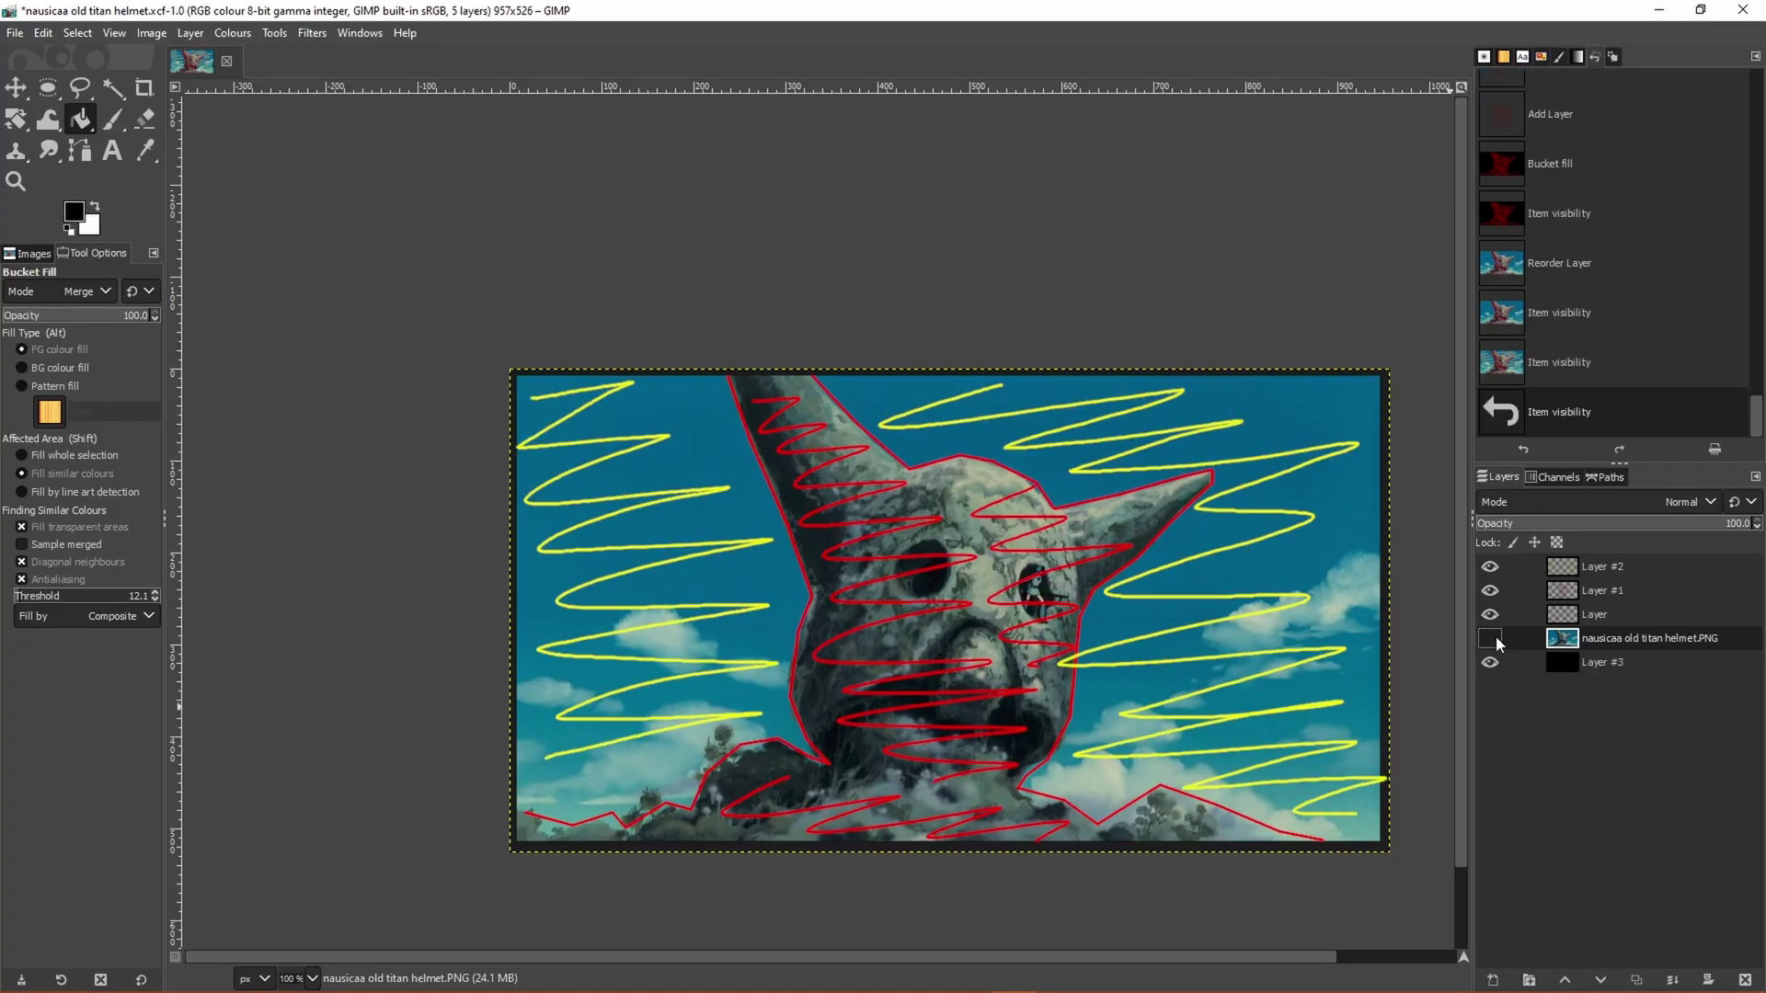
pyautogui.keyDown('shift'); pyautogui.hscroll(2, 1155, 736); pyautogui.keyUp('shift')
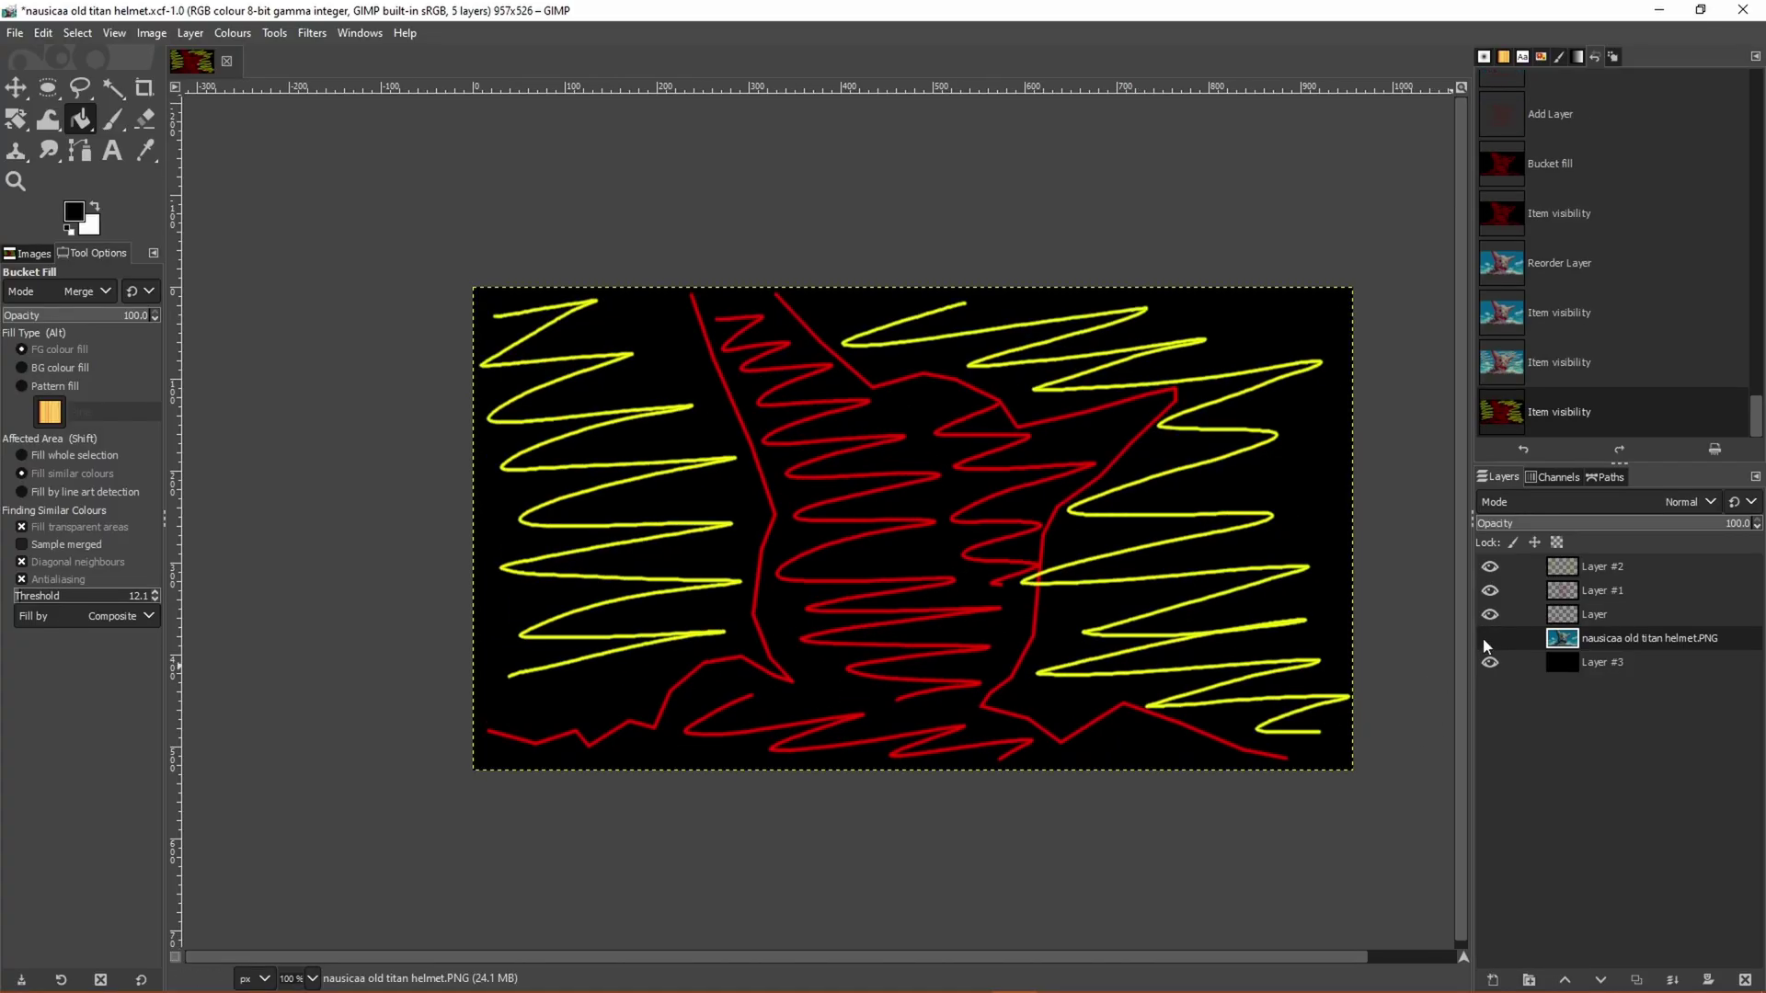
pyautogui.moveTo(1157, 695); pyautogui.dragTo(1154, 692, button='middle')
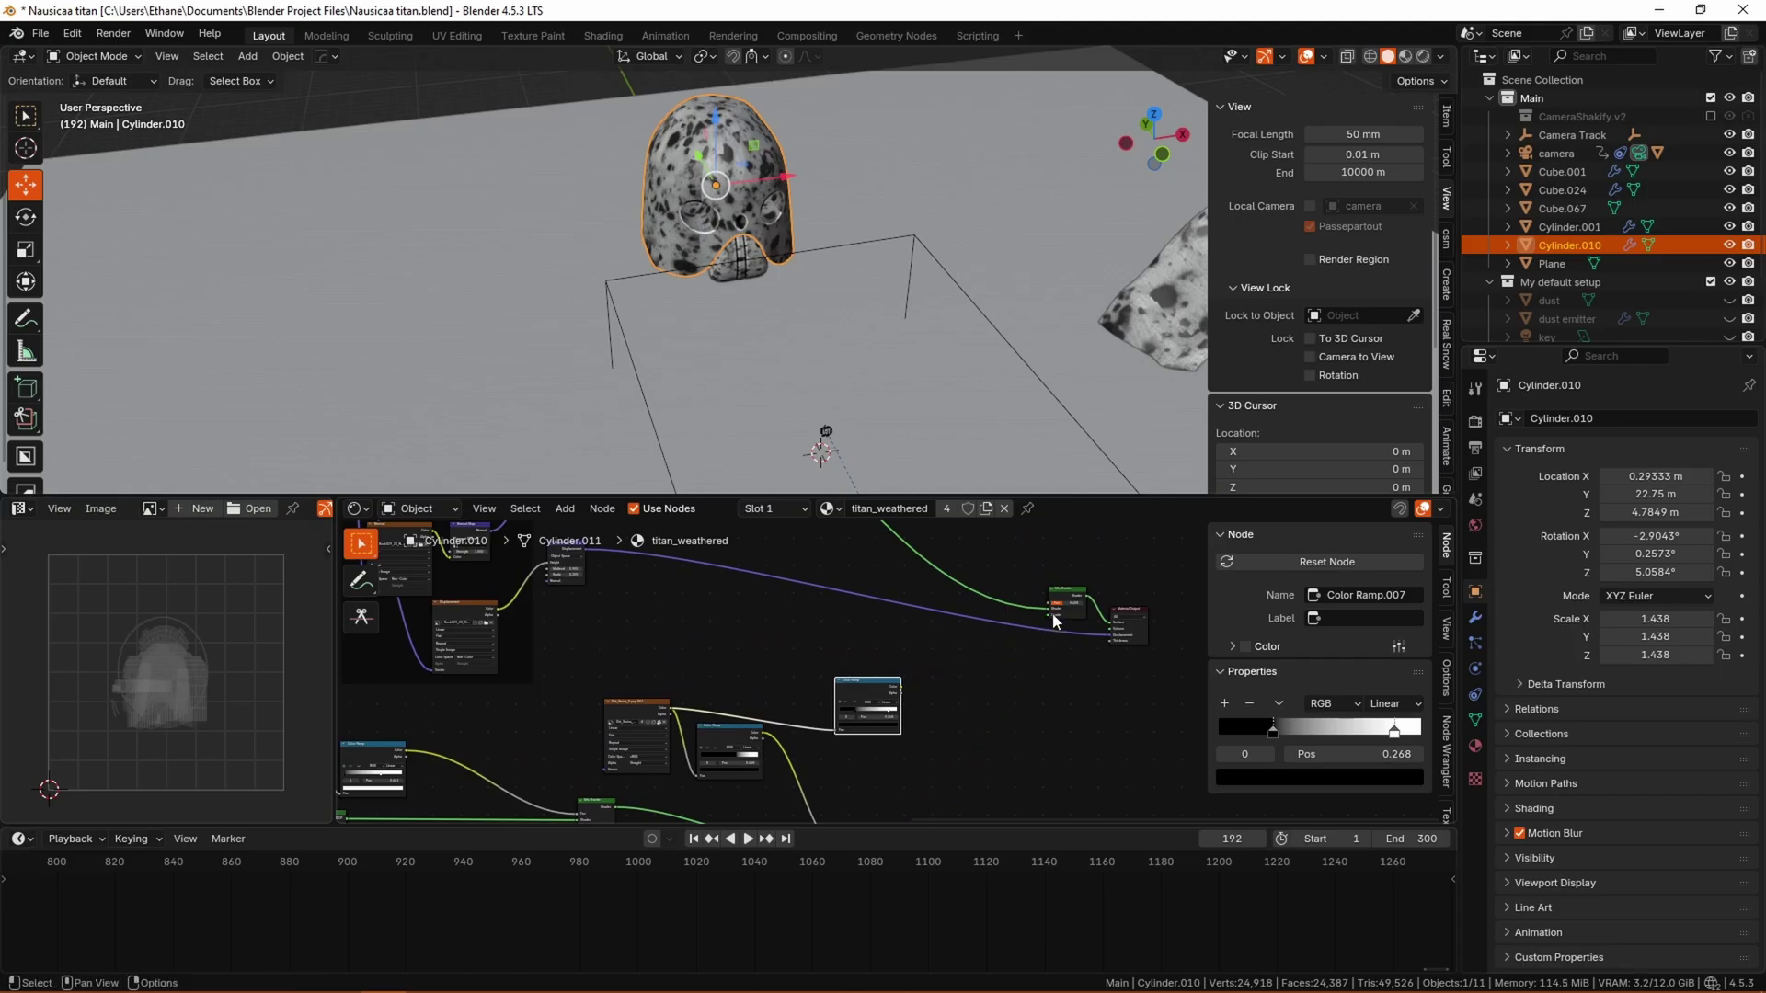
# - Connect the Color Ramp output to the shader and add a loop cut on Cube.024
pyautogui.scroll(5, 1071, 599)
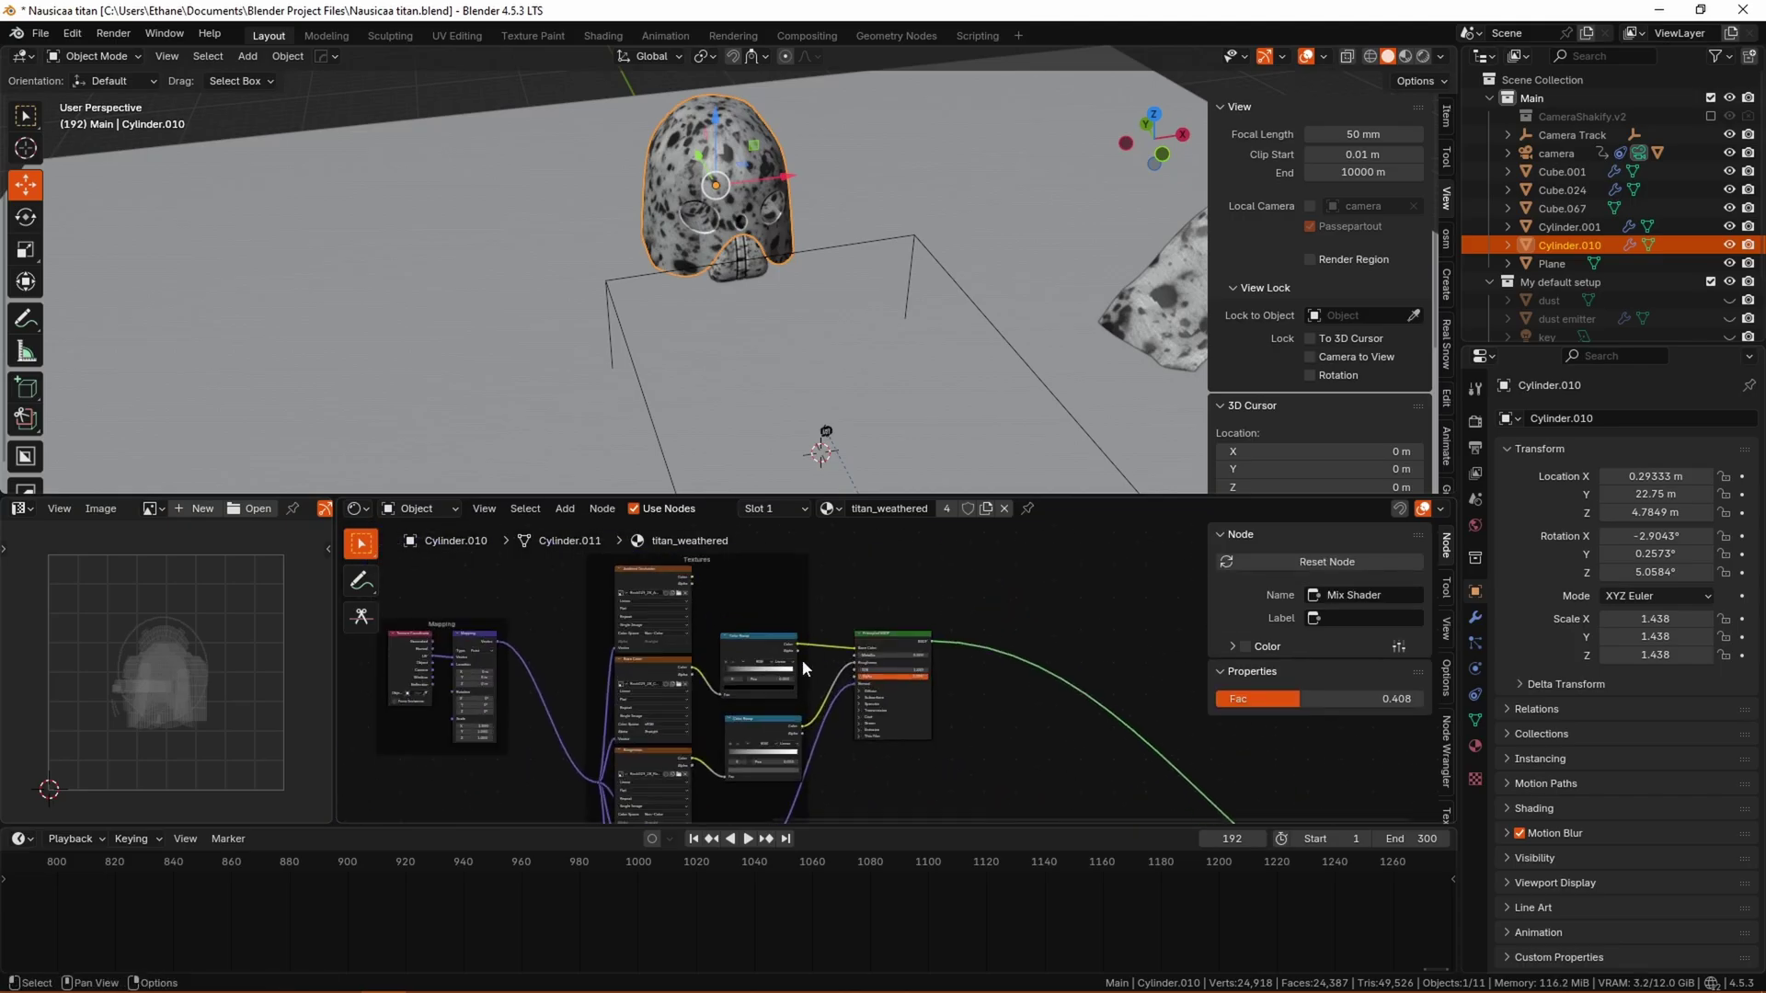
pyautogui.moveTo(594, 664); pyautogui.dragTo(835, 660)
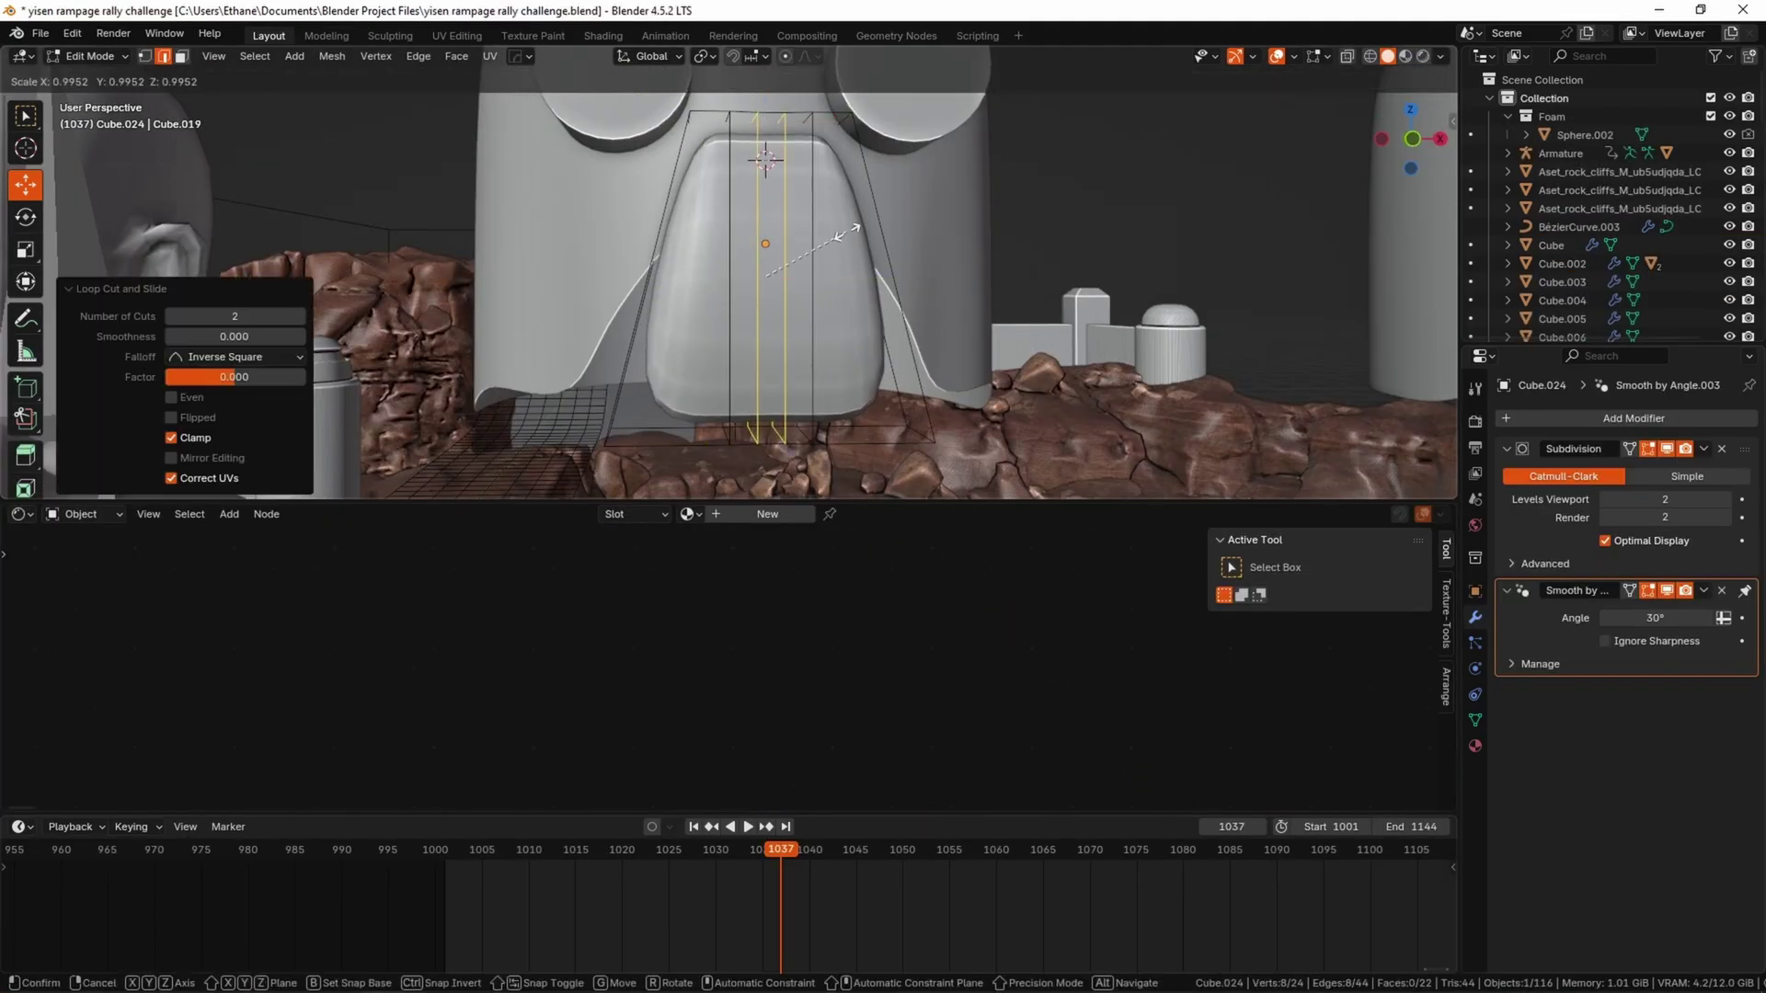
pyautogui.press('Tab')
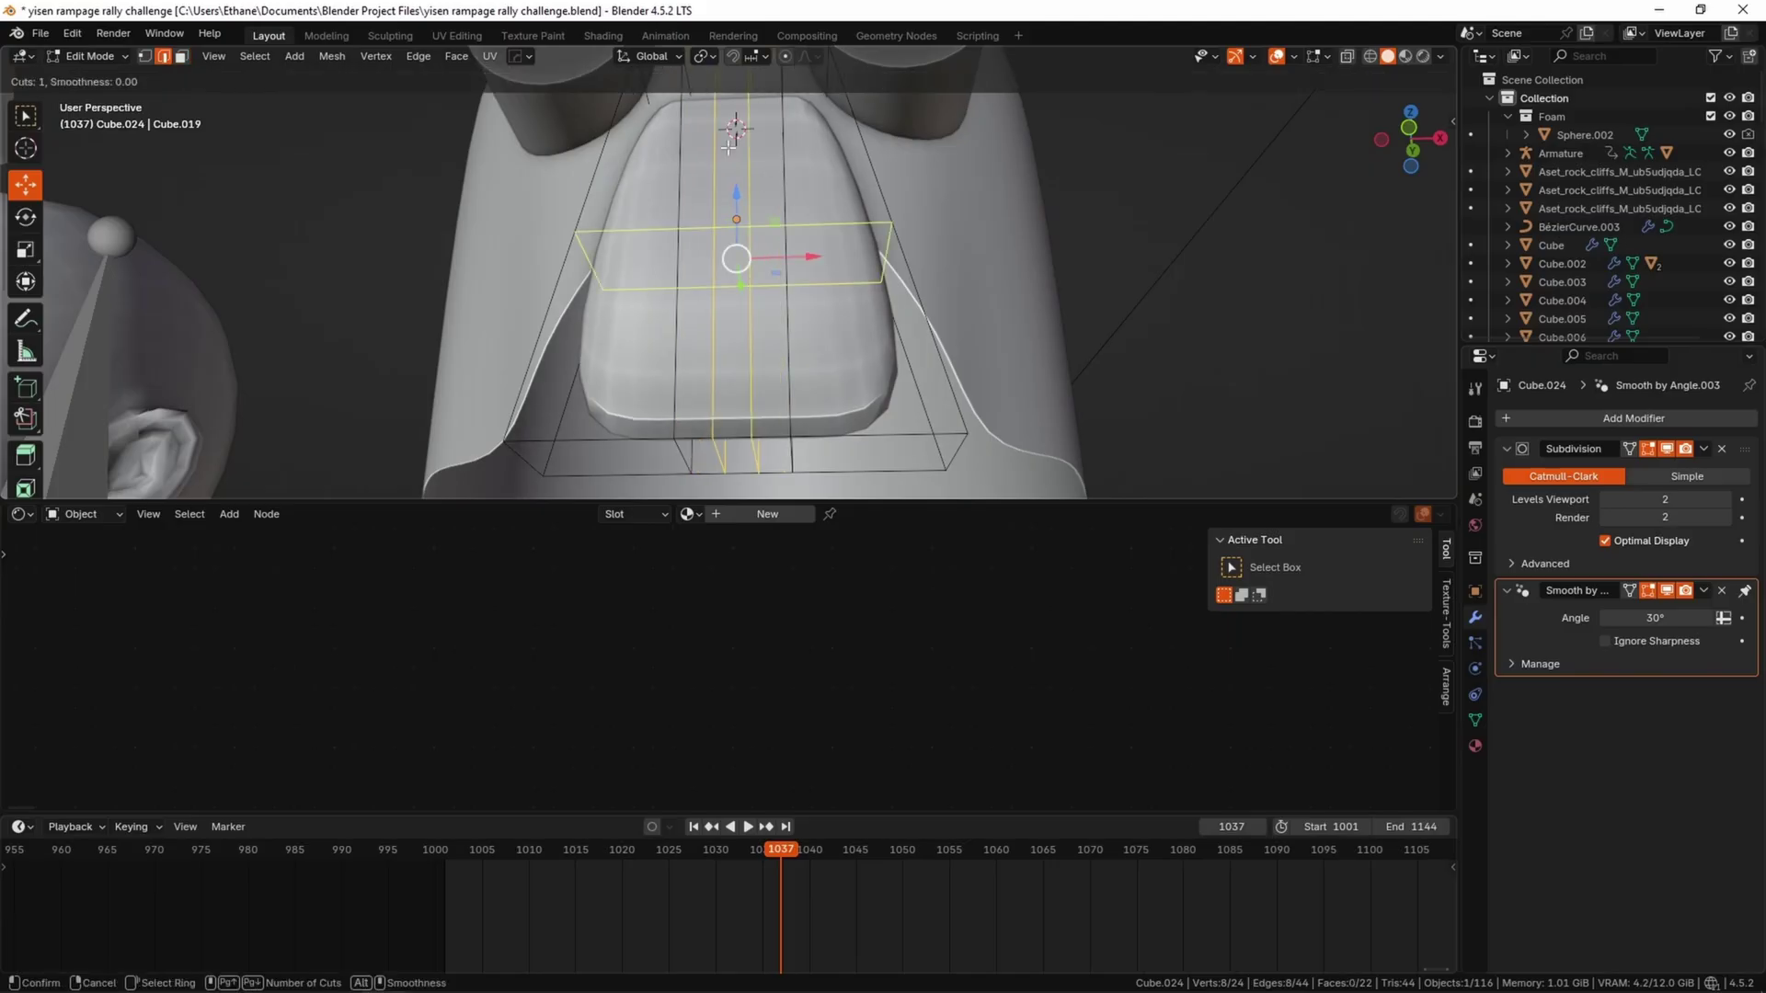
pyautogui.click(729, 268)
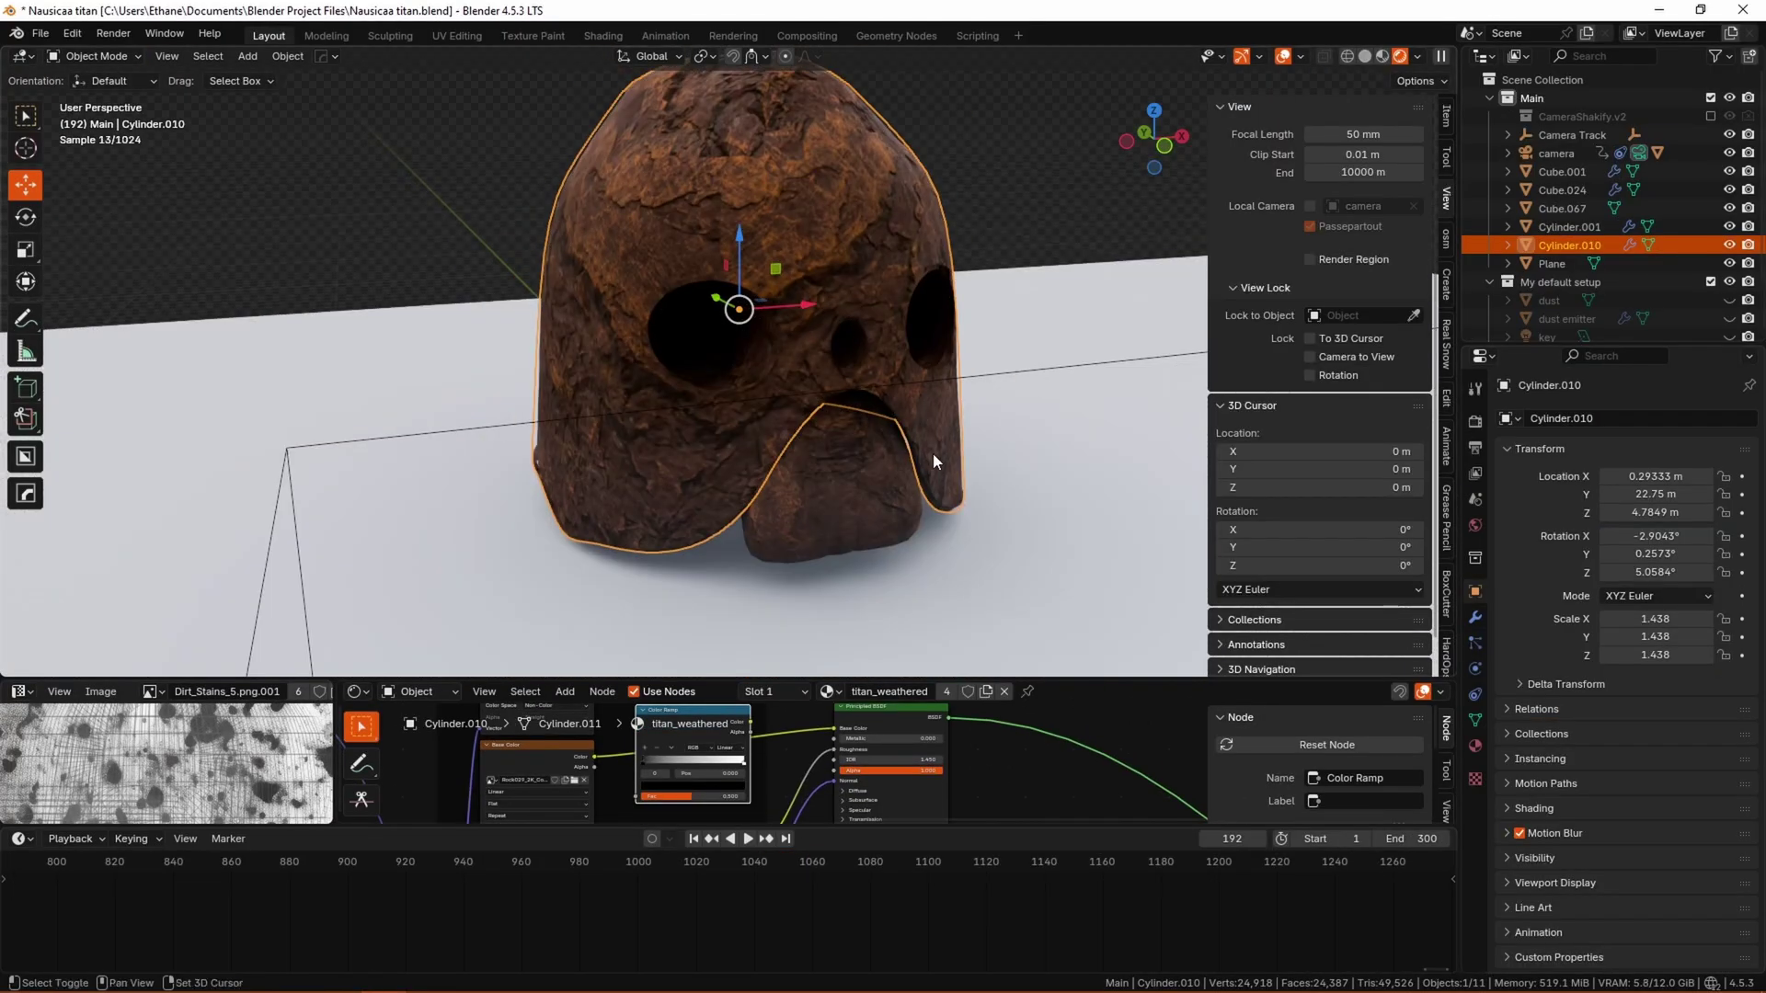
pyautogui.scroll(2, 813, 727)
# - Adjust the Color Ramp stops for a dark rock look and select the Mix Shader node
pyautogui.moveTo(813, 789); pyautogui.dragTo(804, 789)
pyautogui.hotkey('ctrl', 'z')
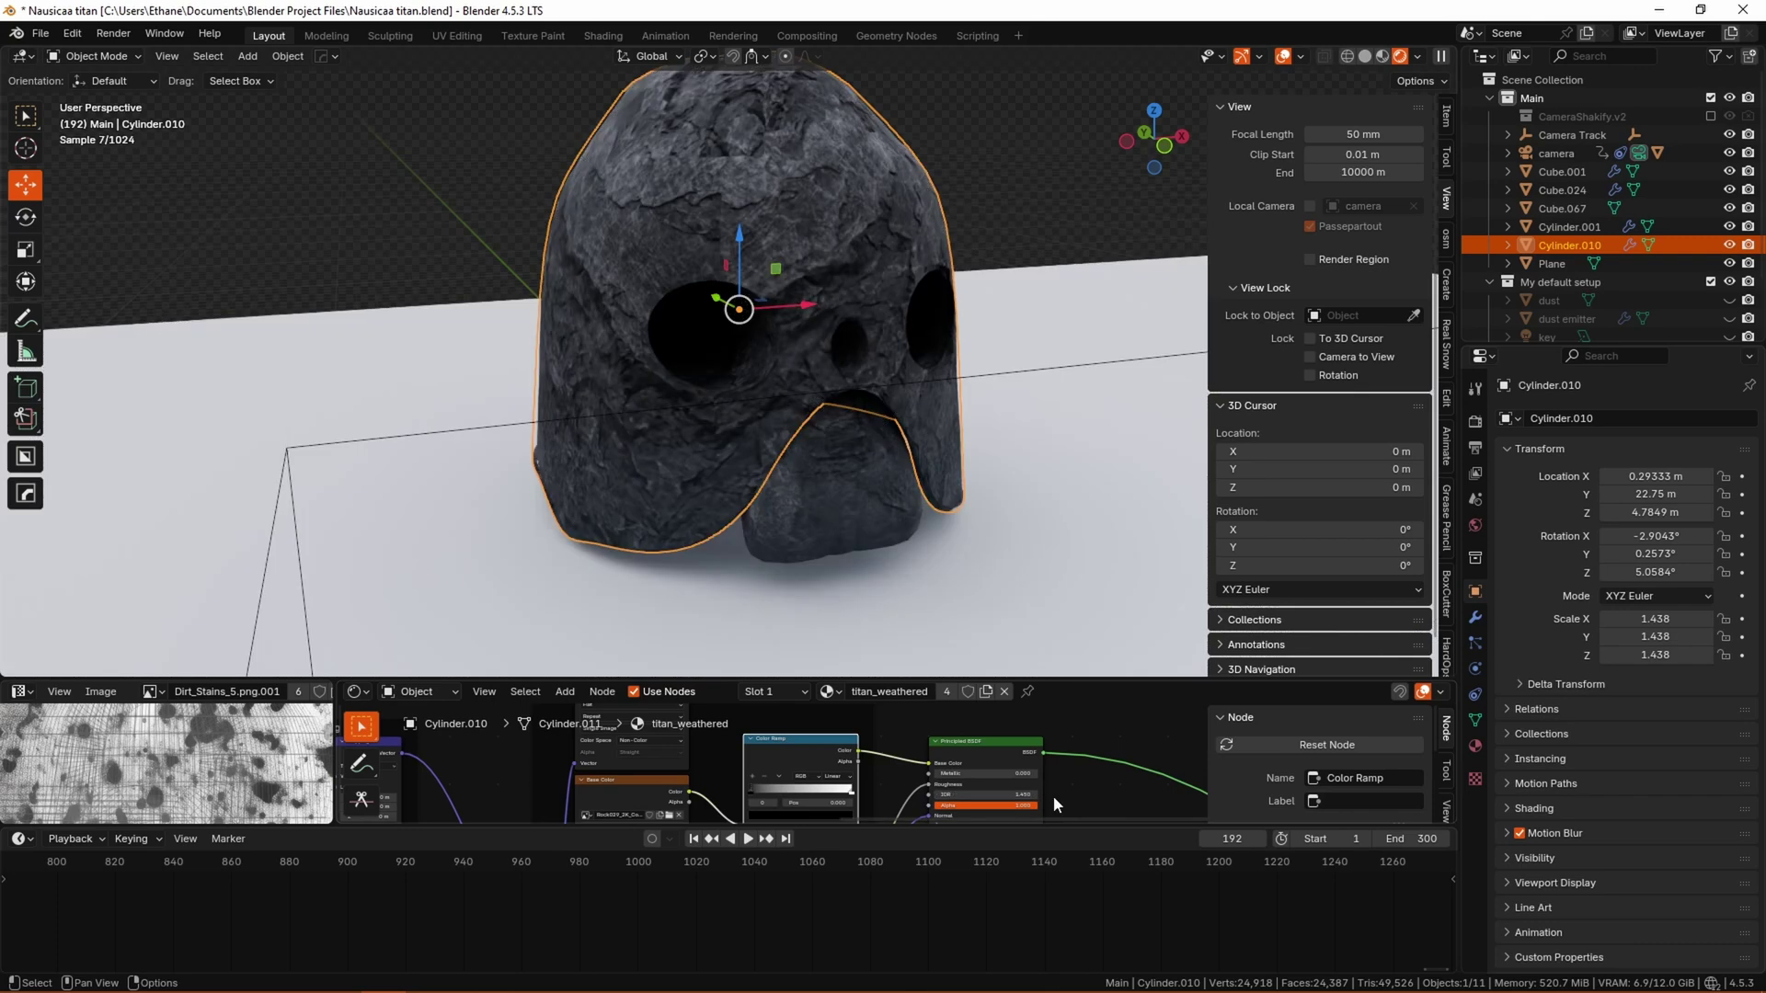
pyautogui.scroll(-5, 1053, 806)
pyautogui.moveTo(956, 808); pyautogui.dragTo(827, 808, button='middle')
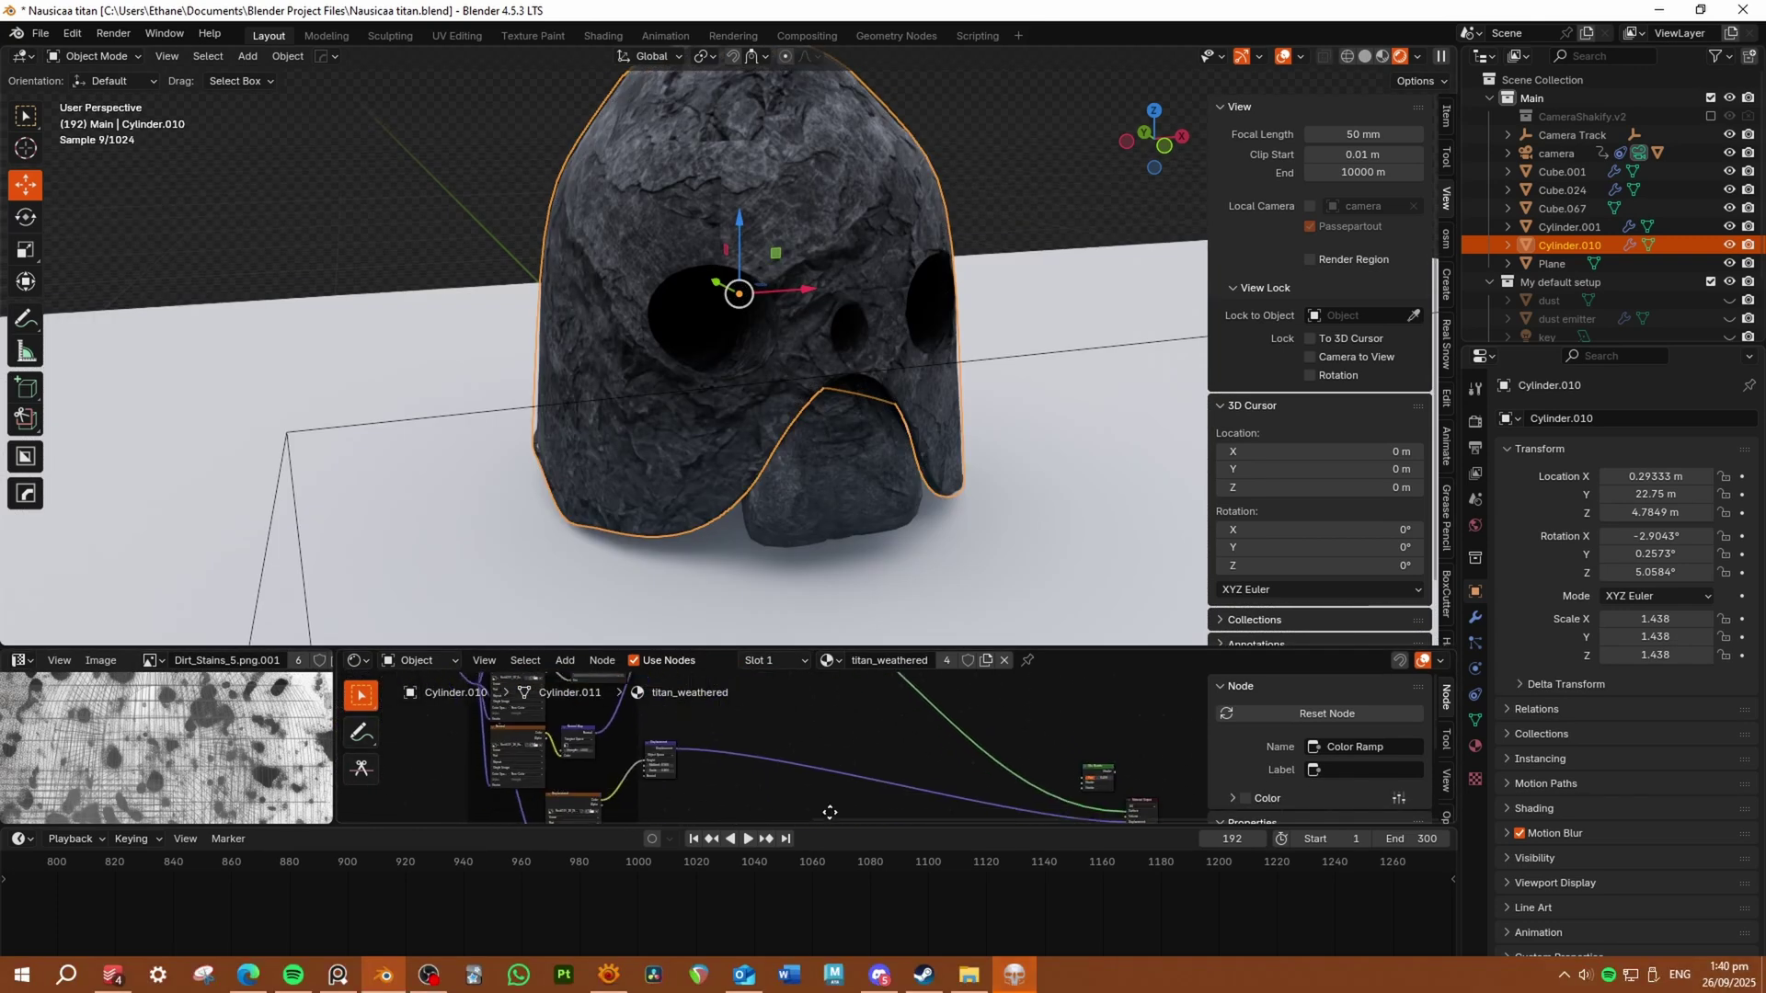
pyautogui.click(949, 701)
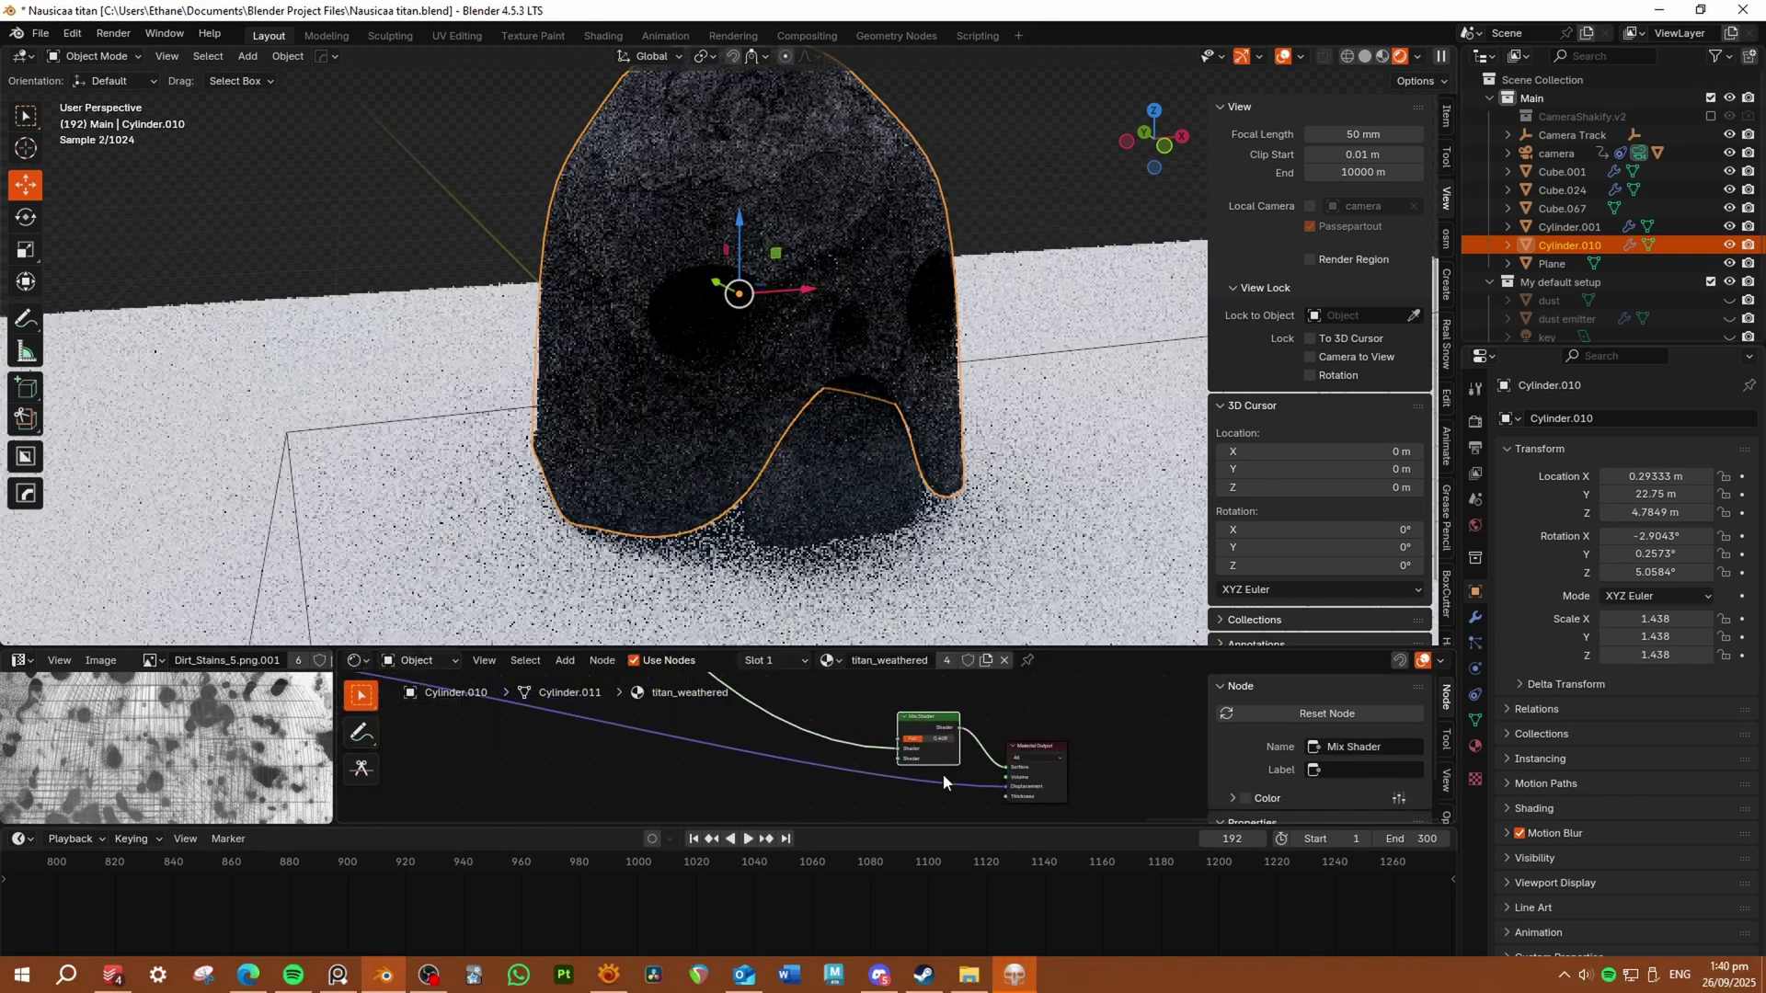
pyautogui.scroll(3, 869, 737)
pyautogui.moveTo(874, 646); pyautogui.dragTo(852, 561)
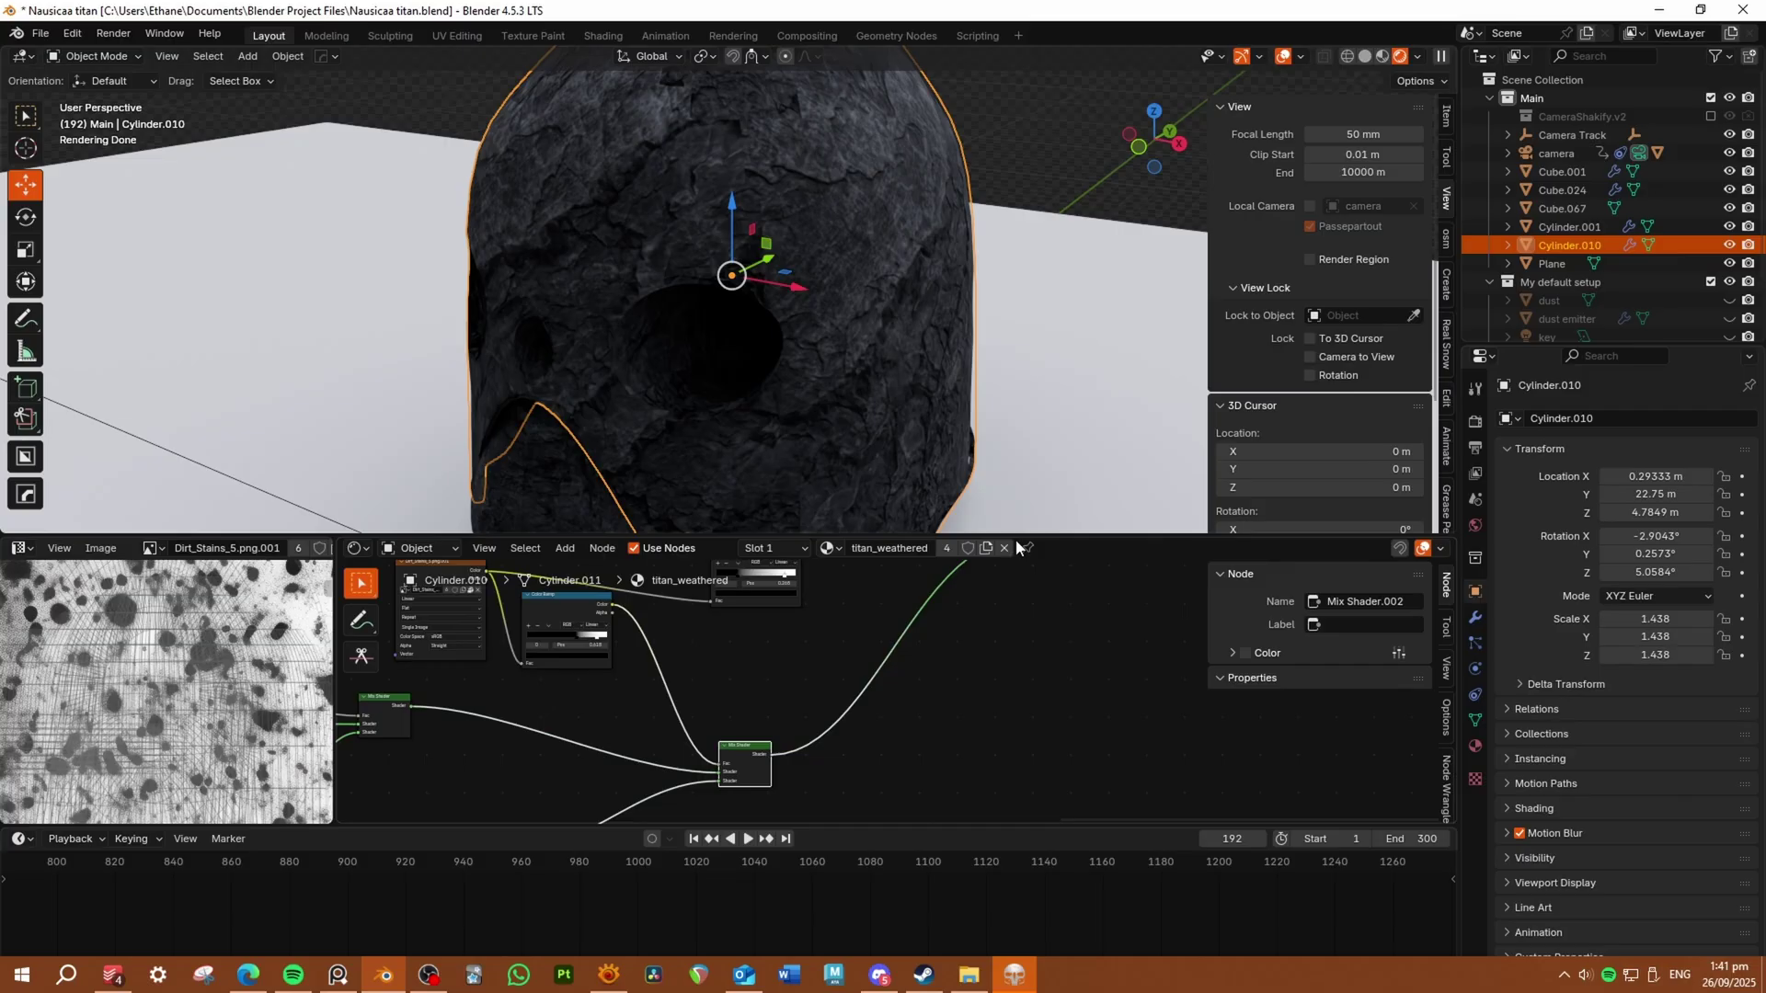
# - Select the Mix Shader node and try Color Ramp.007's black stop at 0.141, restoring 0.400
pyautogui.moveTo(1017, 589); pyautogui.dragTo(1016, 764, button='middle')
pyautogui.click(1014, 618)
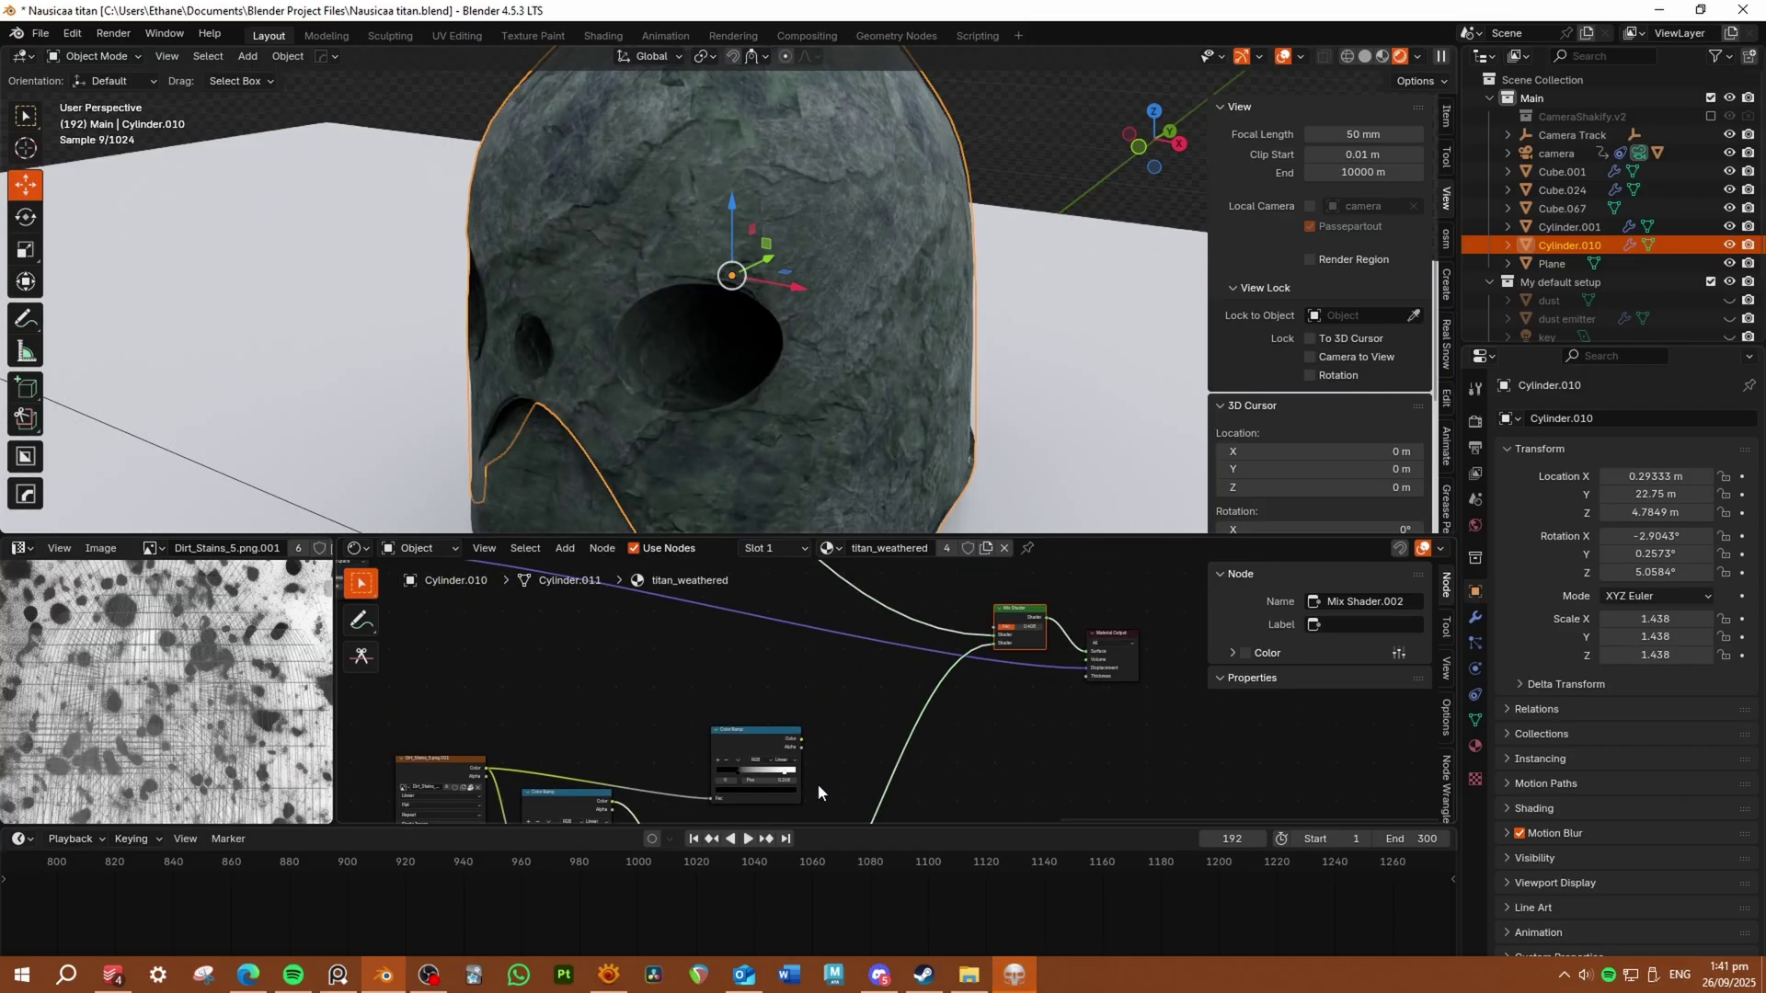
pyautogui.moveTo(736, 772); pyautogui.dragTo(825, 680, button='middle')
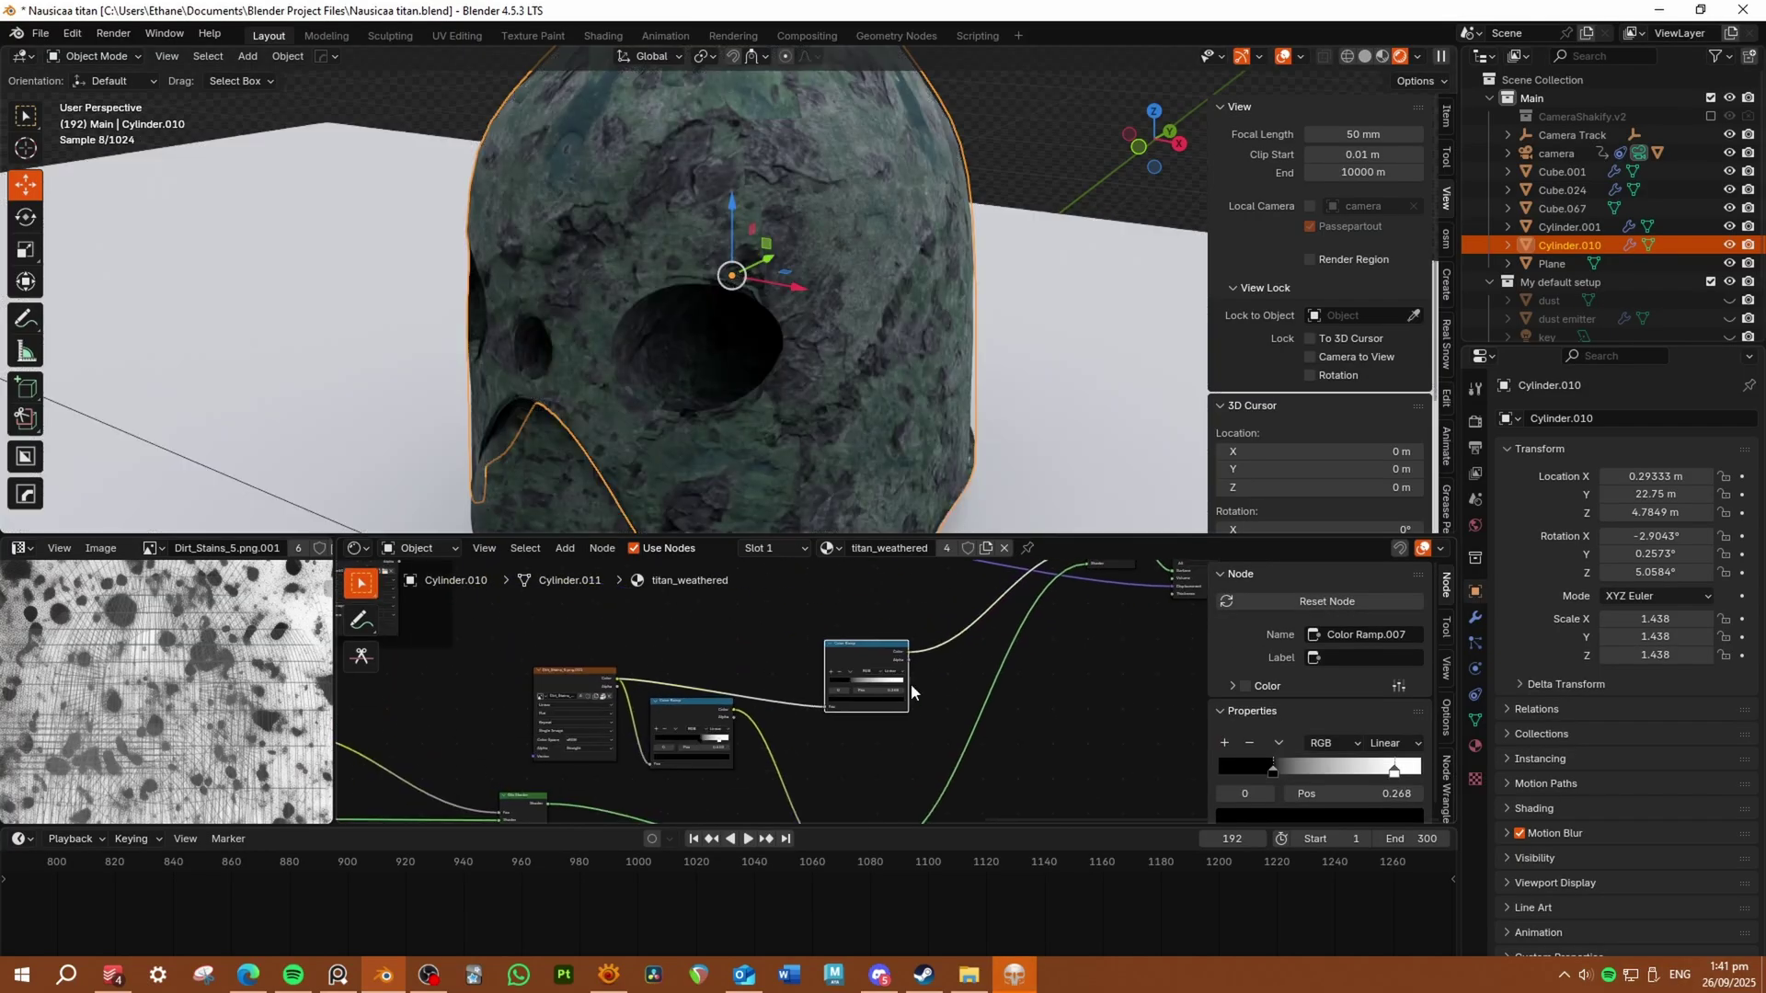
pyautogui.scroll(2, 826, 680)
pyautogui.moveTo(829, 676)
pyautogui.mouseDown()
pyautogui.moveTo(905, 684)
pyautogui.moveTo(820, 675)
pyautogui.mouseUp()
pyautogui.hotkey('ctrl', 'z')
pyautogui.hotkey('ctrl', 'z')
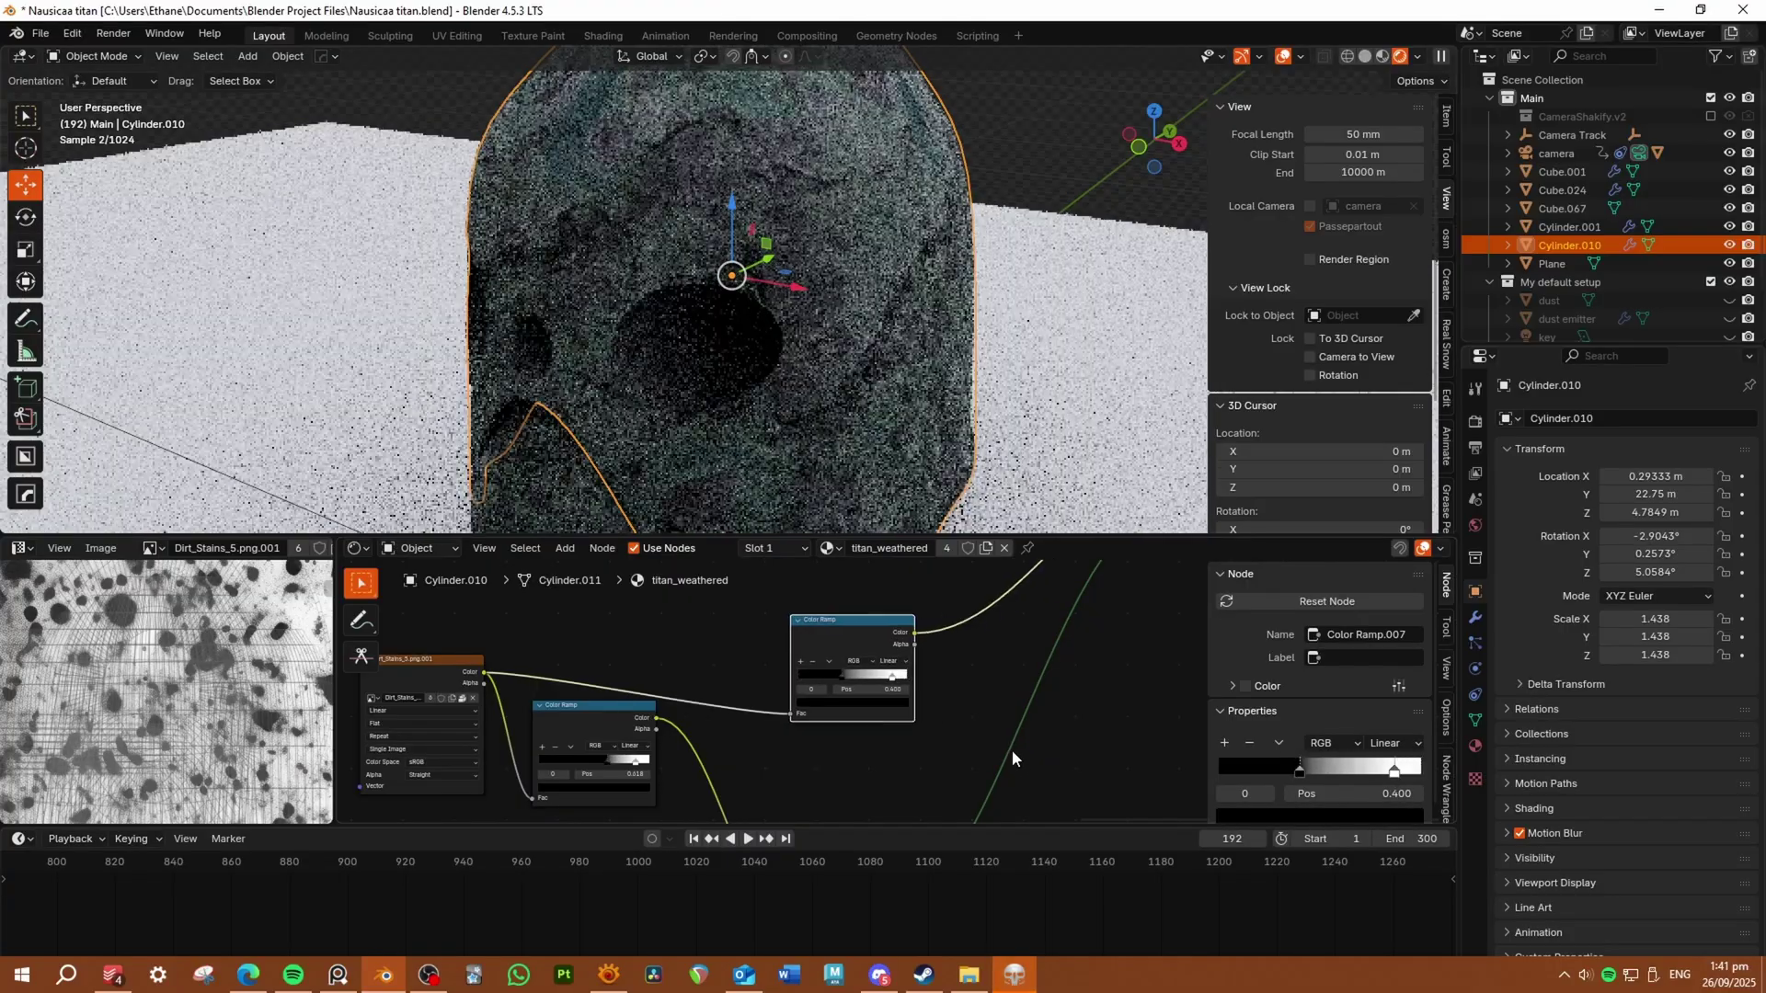
# - Enlarge the 3D view over the node graph
pyautogui.moveTo(705, 541); pyautogui.dragTo(736, 692)
pyautogui.scroll(-4, 850, 498)
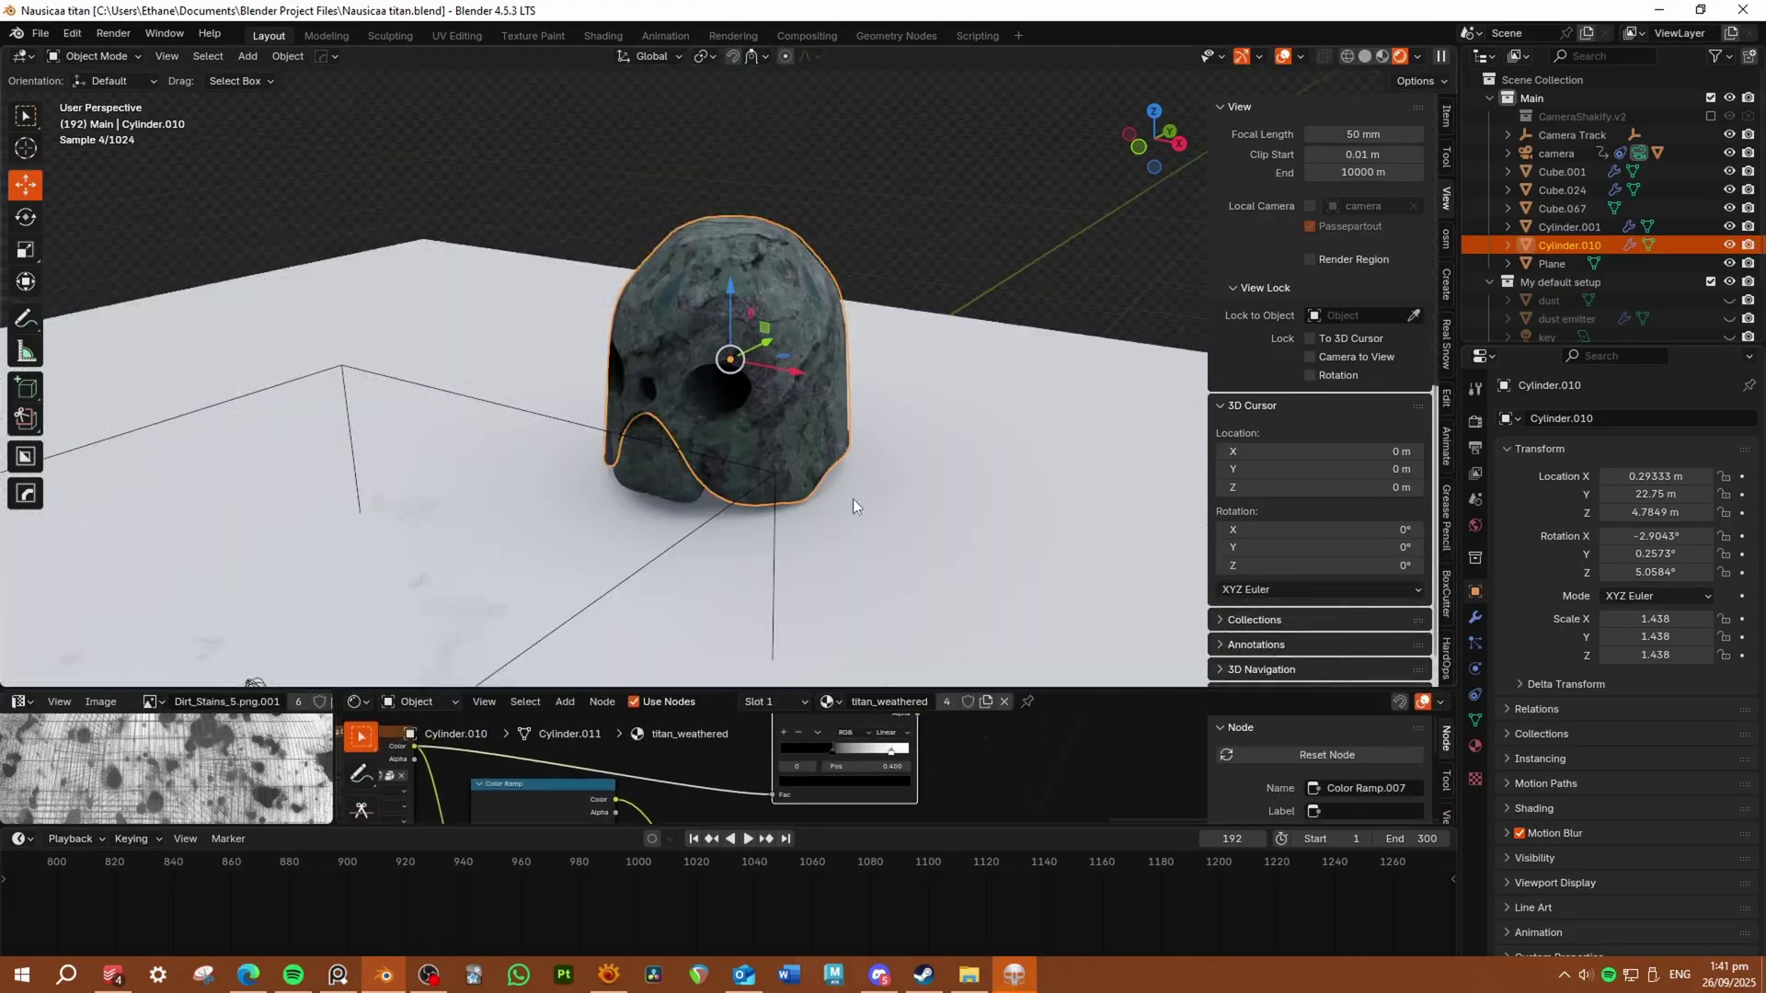
pyautogui.scroll(-5, 907, 501)
# - Select the ground plane and sculpt rocky bumps across the terrain
pyautogui.click(850, 493)
pyautogui.press('Tab')
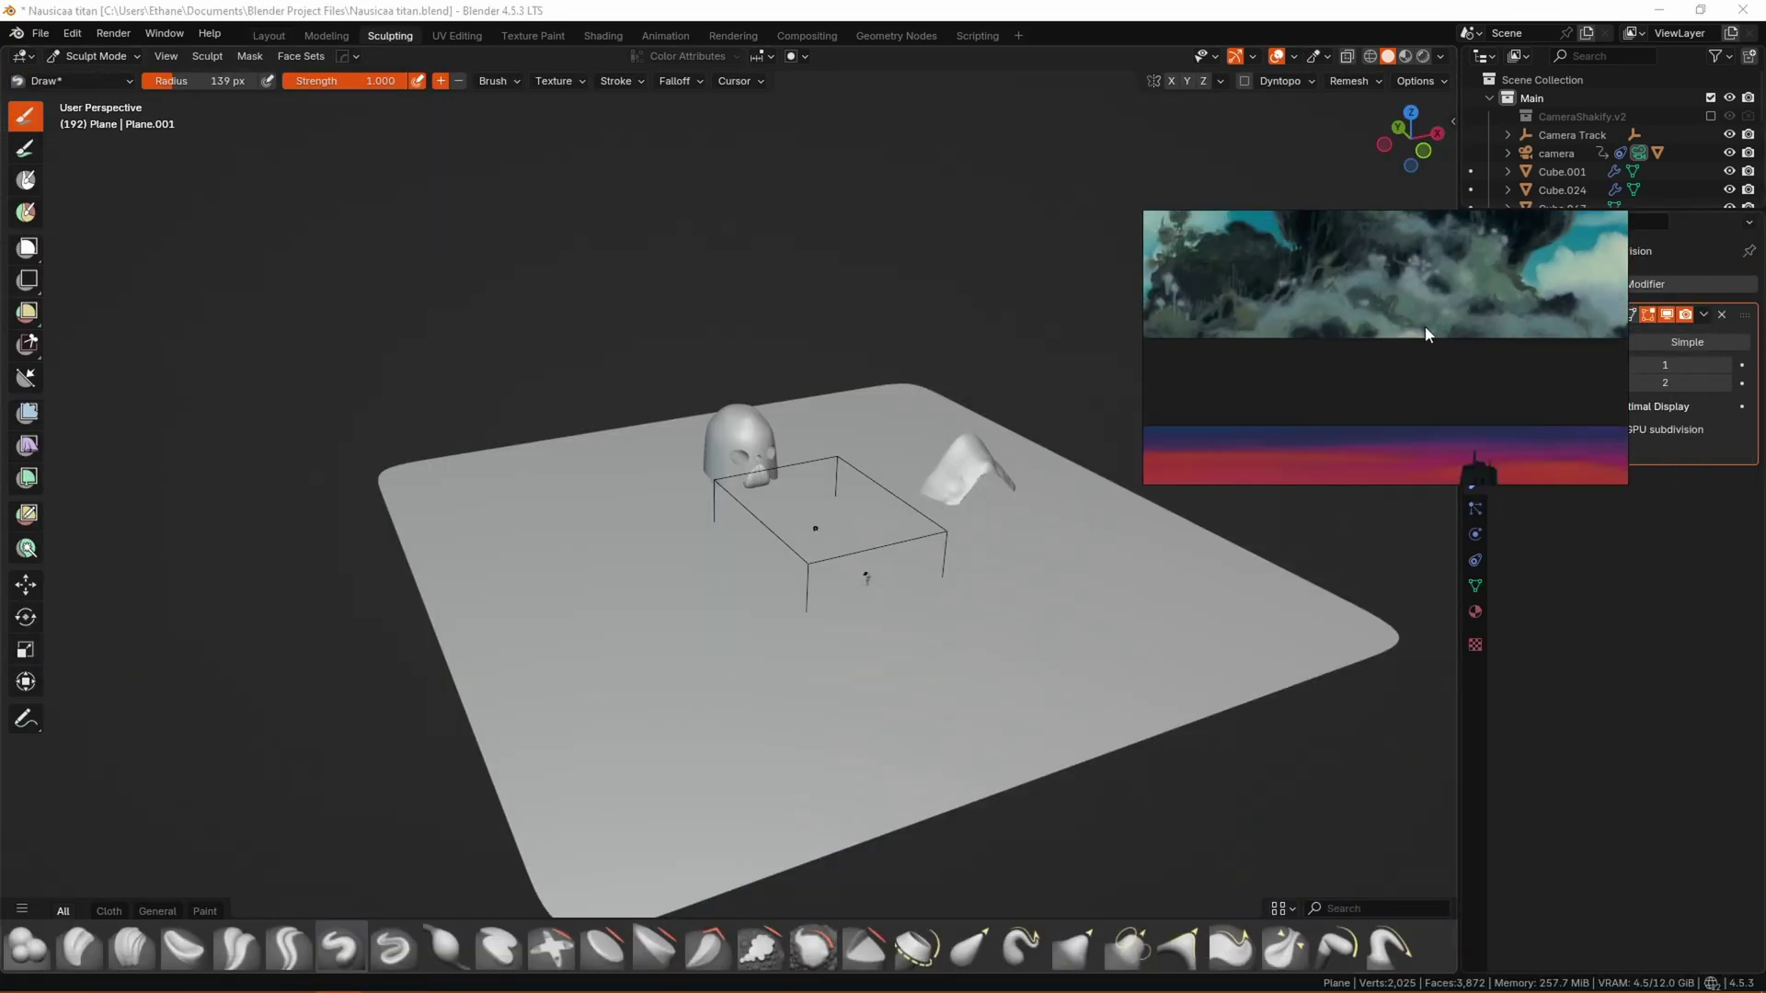
pyautogui.moveTo(631, 598); pyautogui.dragTo(886, 513)
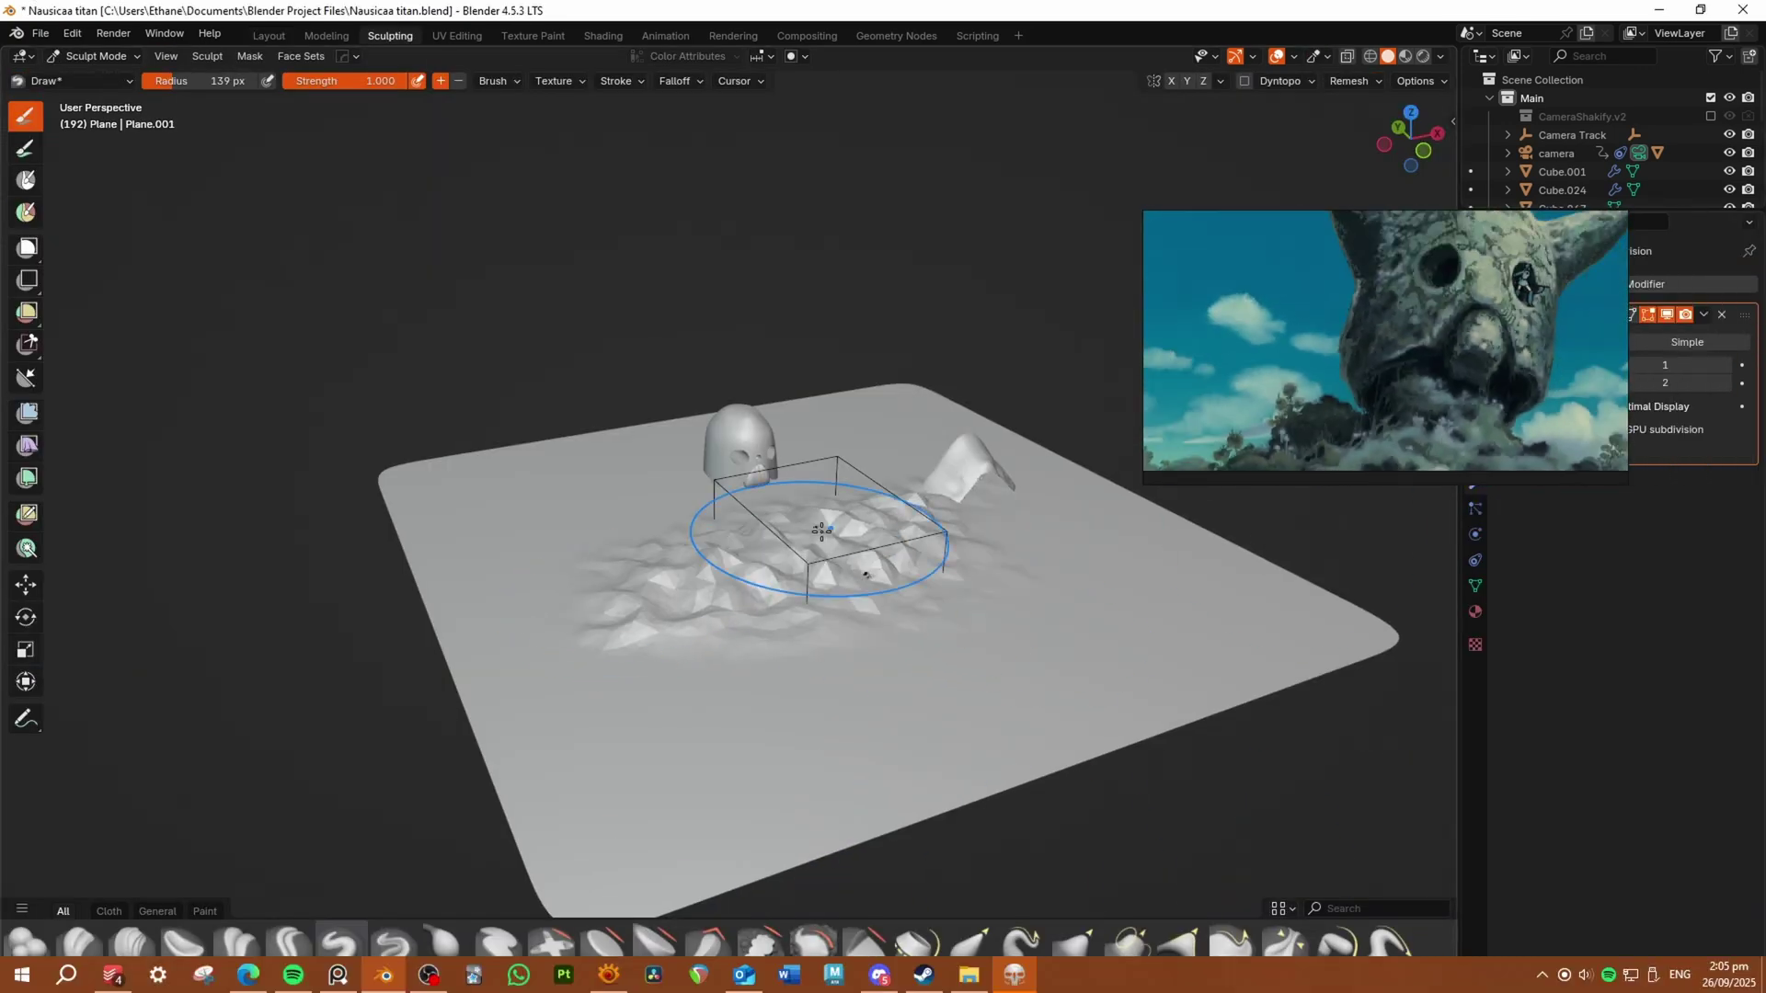
# - Raise the terrain's subdivision level to 2 and orbit around to inspect it
pyautogui.hotkey('ctrl', '2')
pyautogui.moveTo(828, 501); pyautogui.dragTo(891, 503, button='middle')
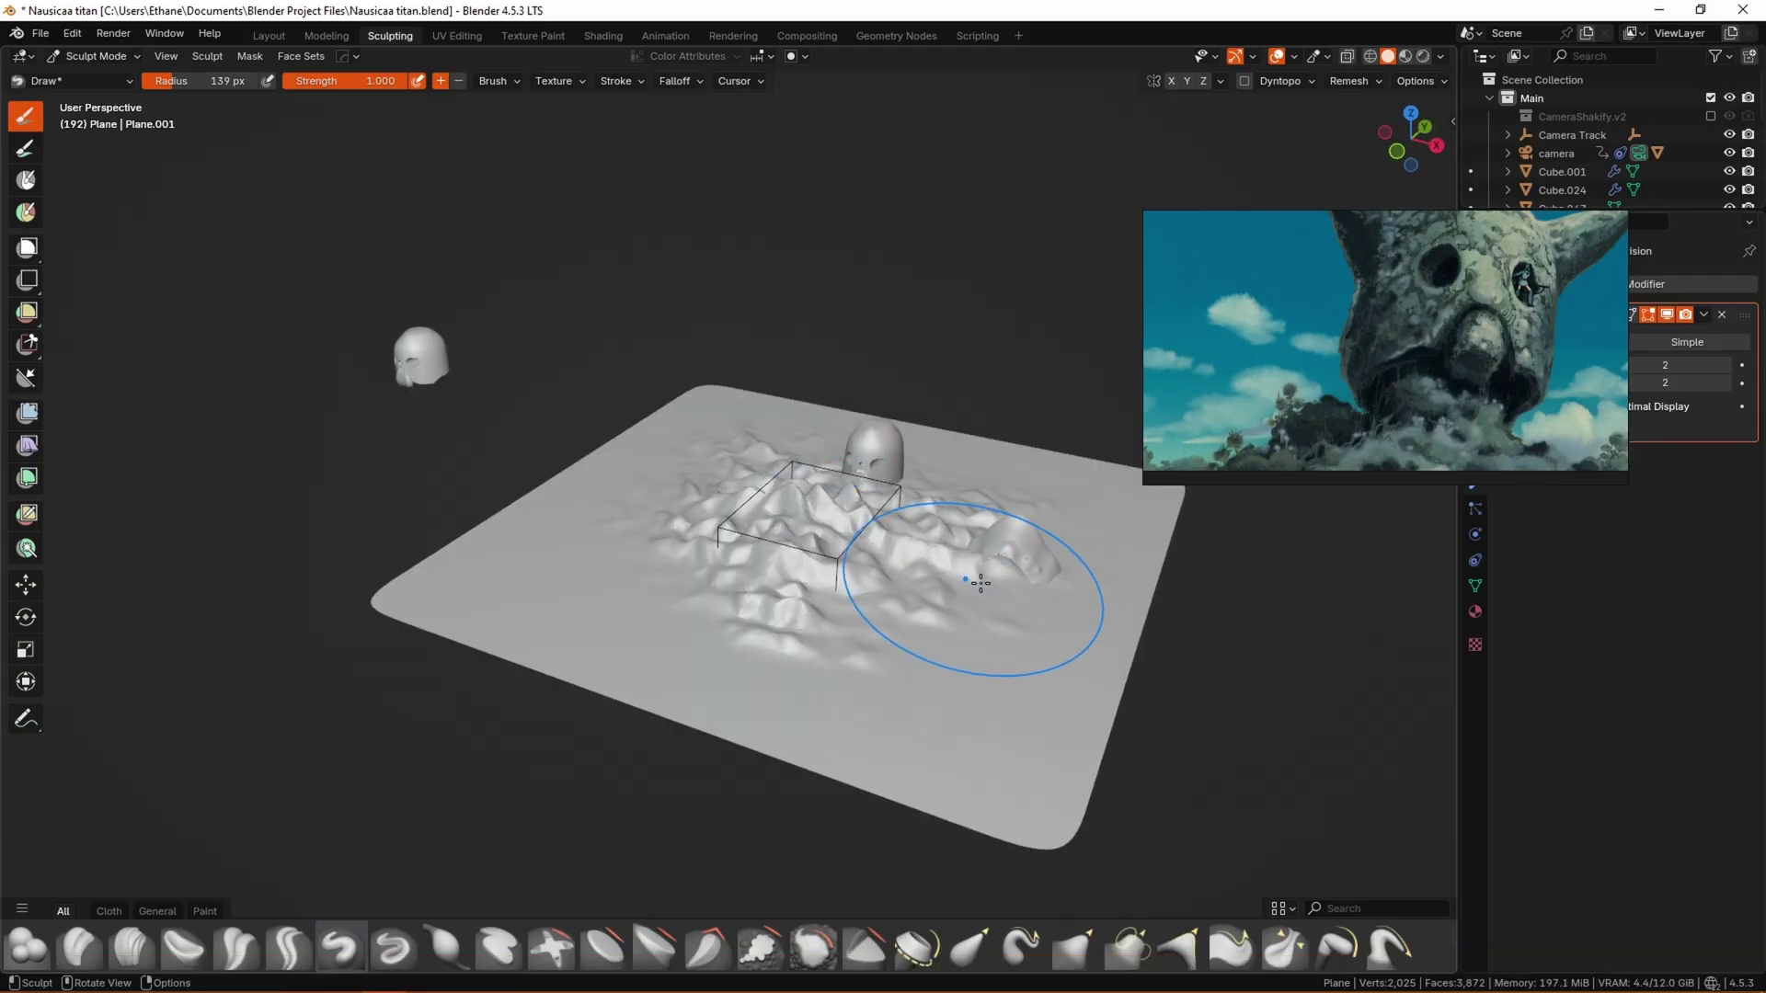
pyautogui.moveTo(1065, 607); pyautogui.dragTo(1079, 575, button='middle')
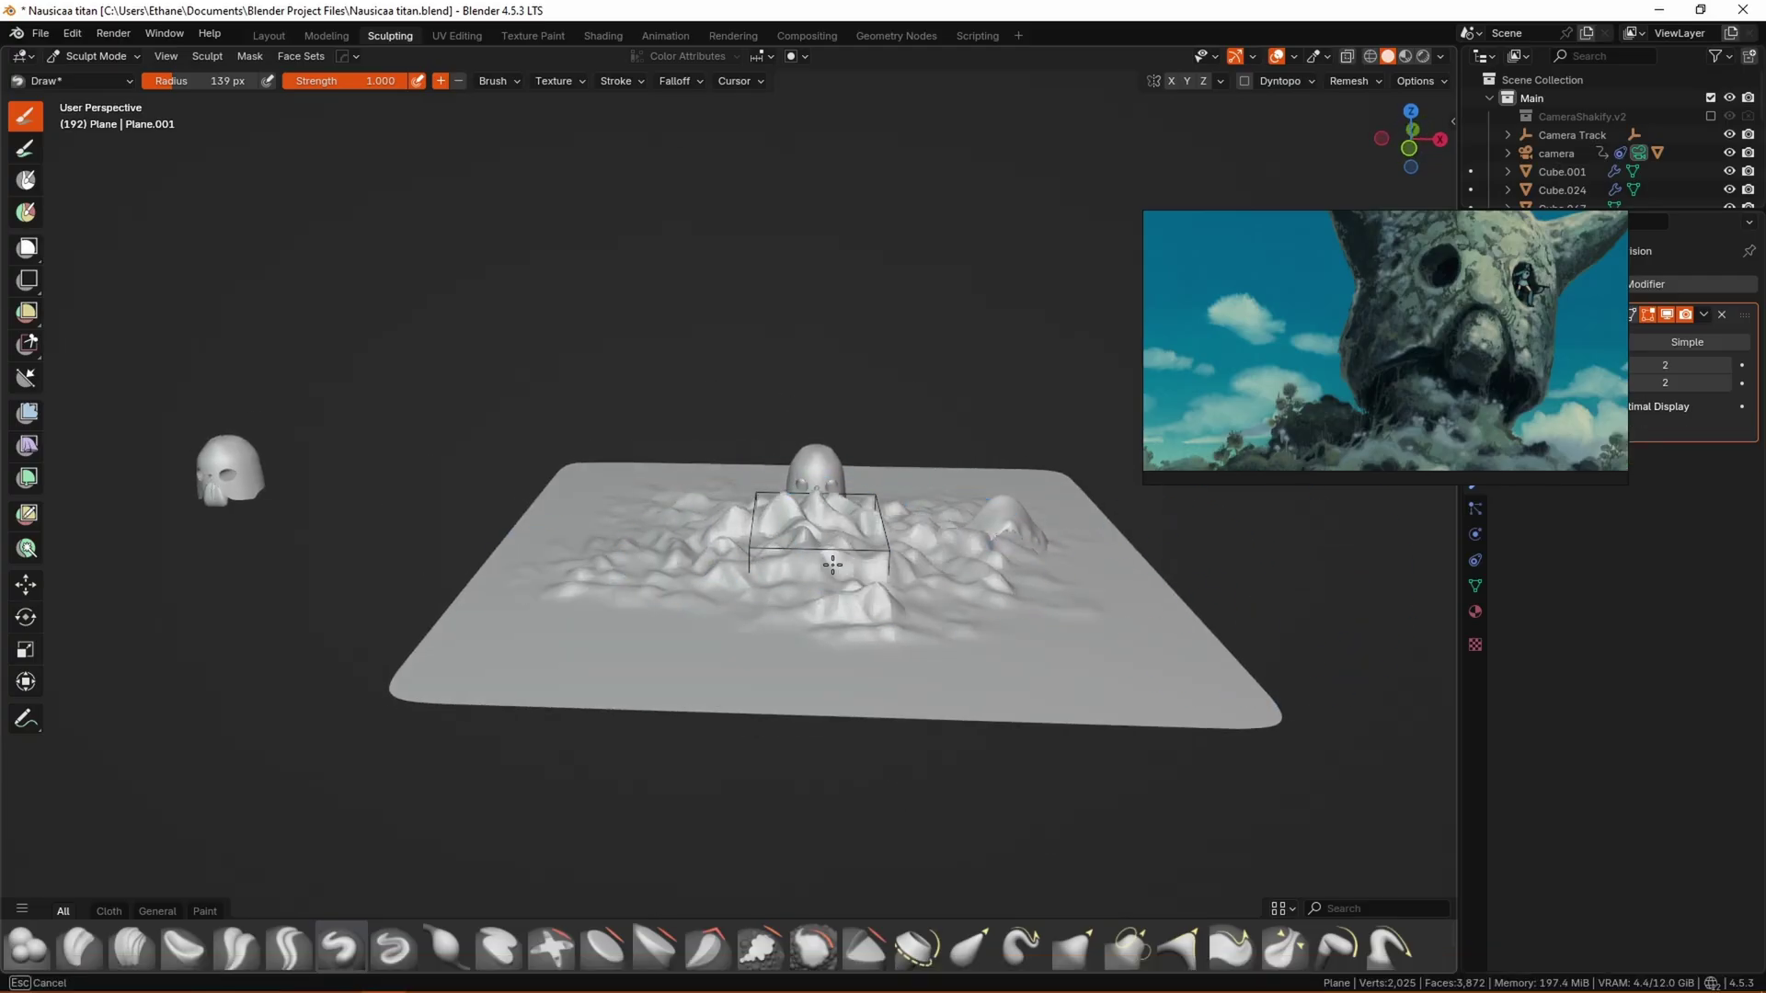
pyautogui.moveTo(989, 582); pyautogui.dragTo(969, 542, button='middle')
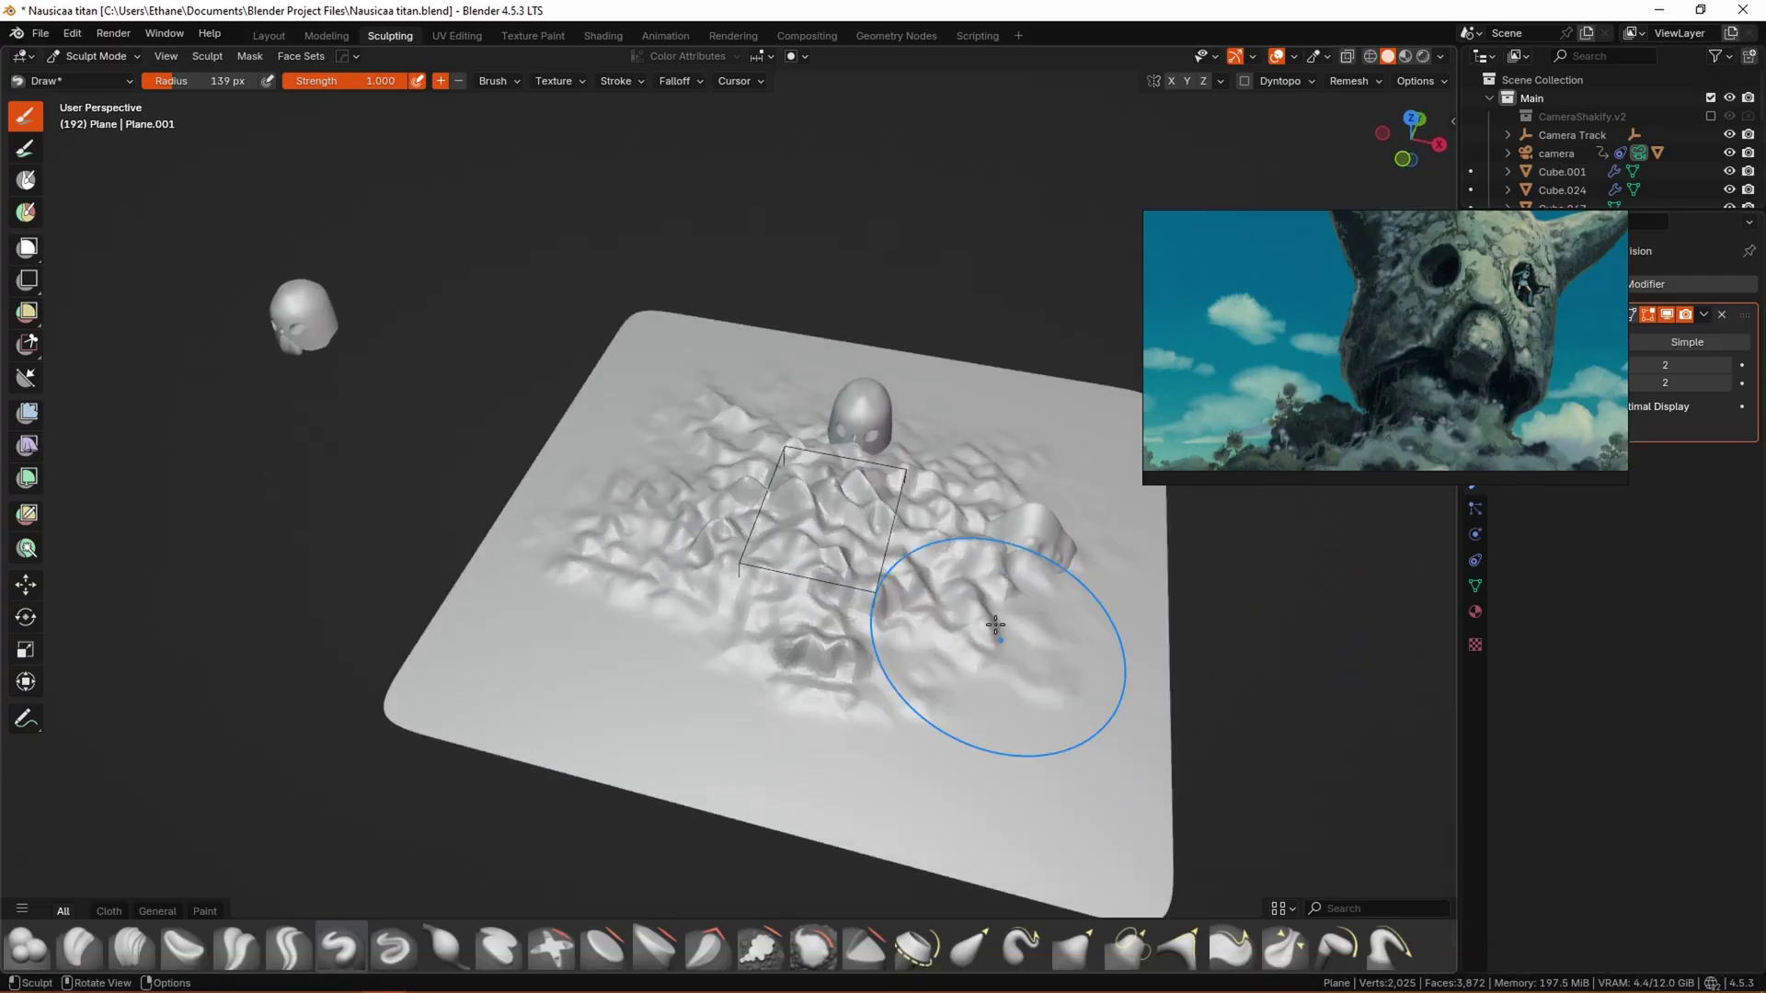
pyautogui.scroll(-4, 823, 542)
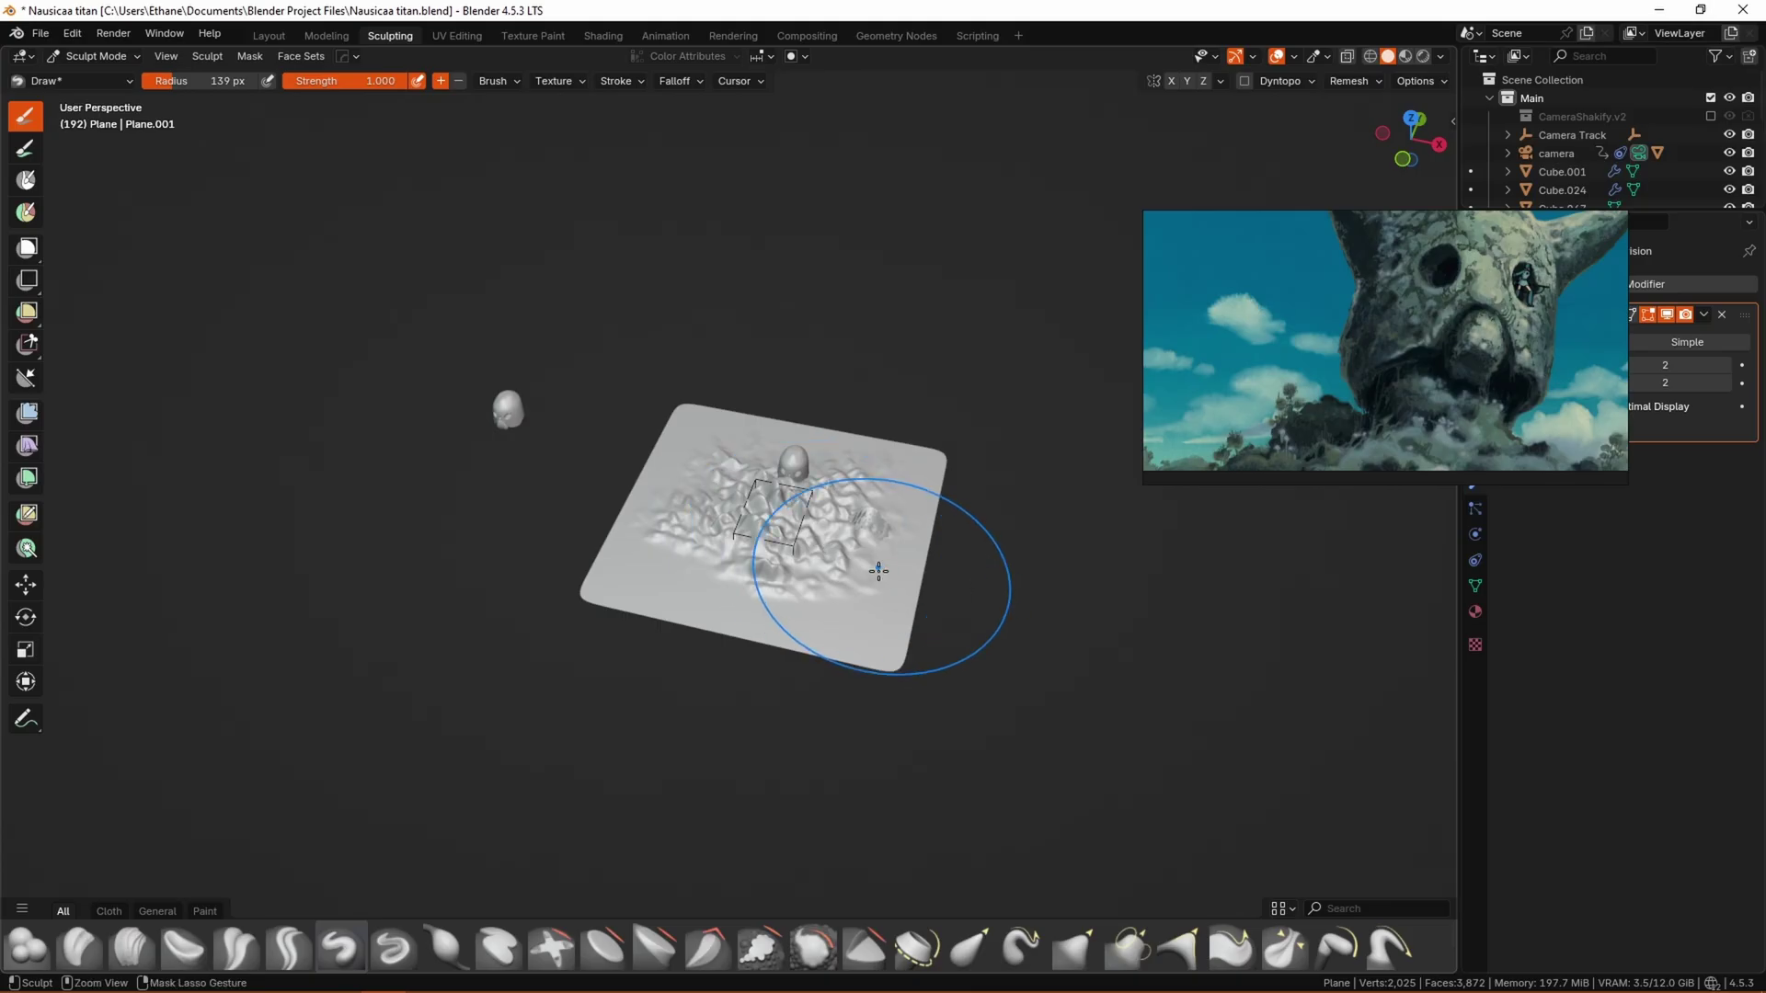
pyautogui.scroll(3, 863, 562)
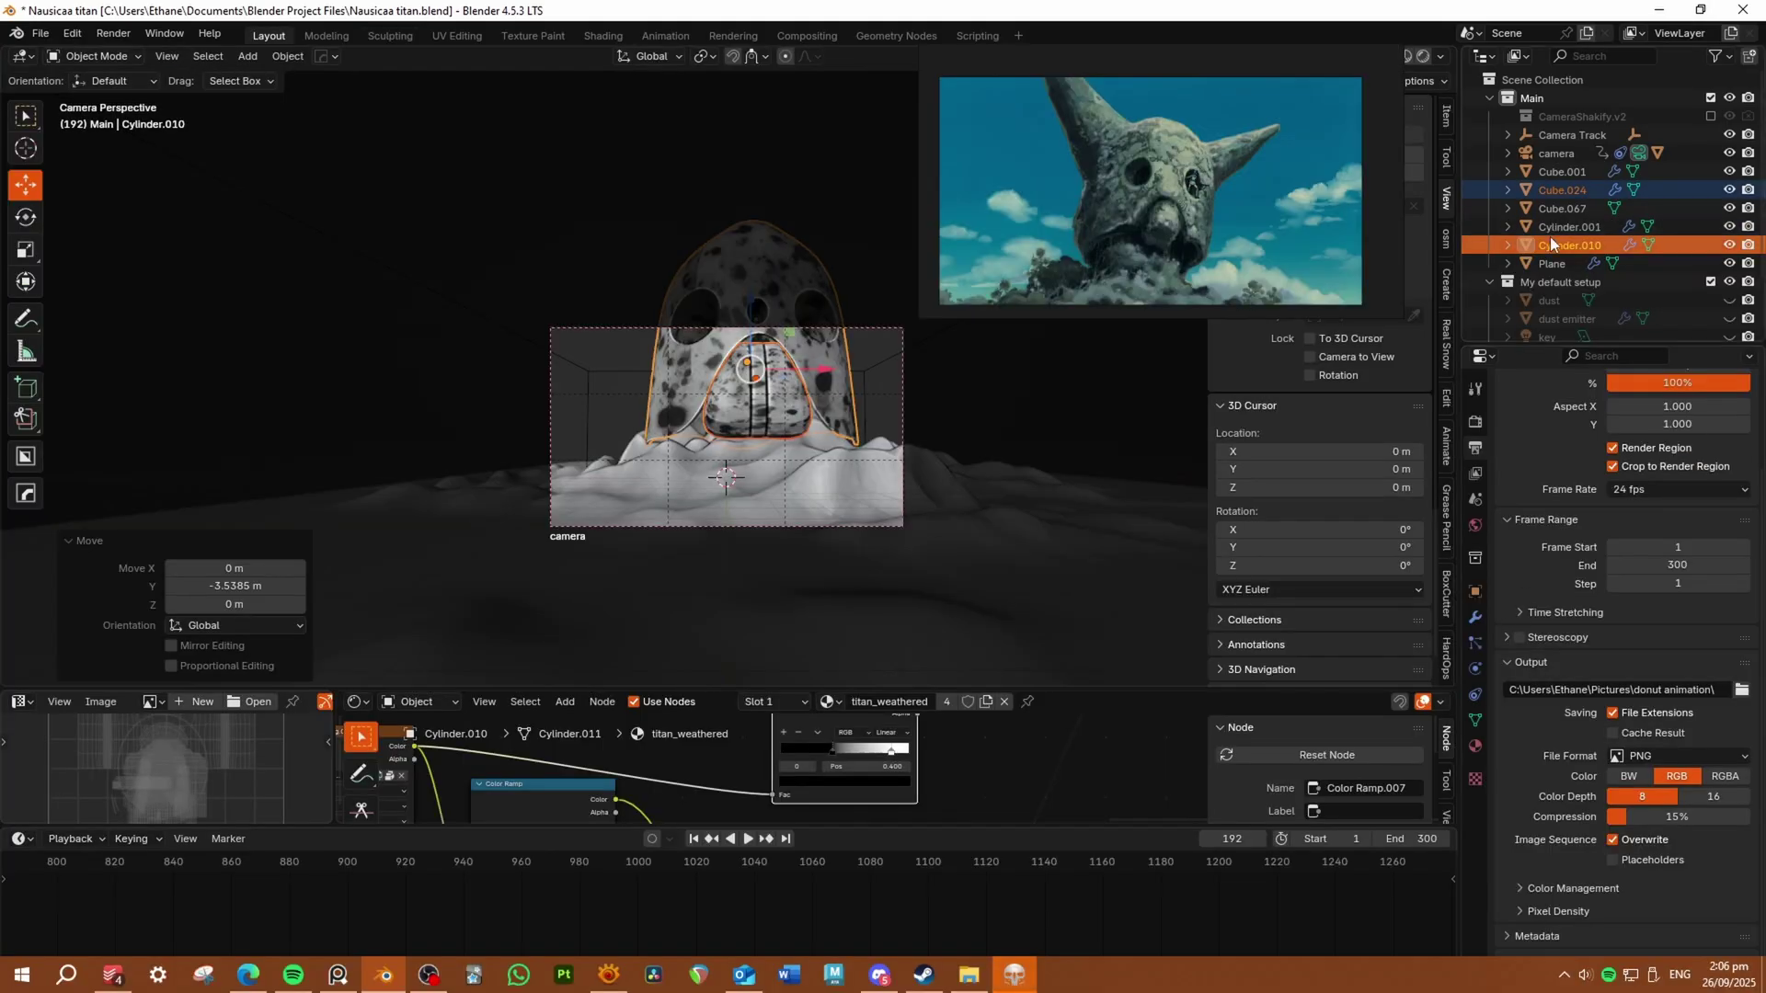
# - Move the skull along Y and lower it along Z in the camera frame
pyautogui.click(1556, 153)
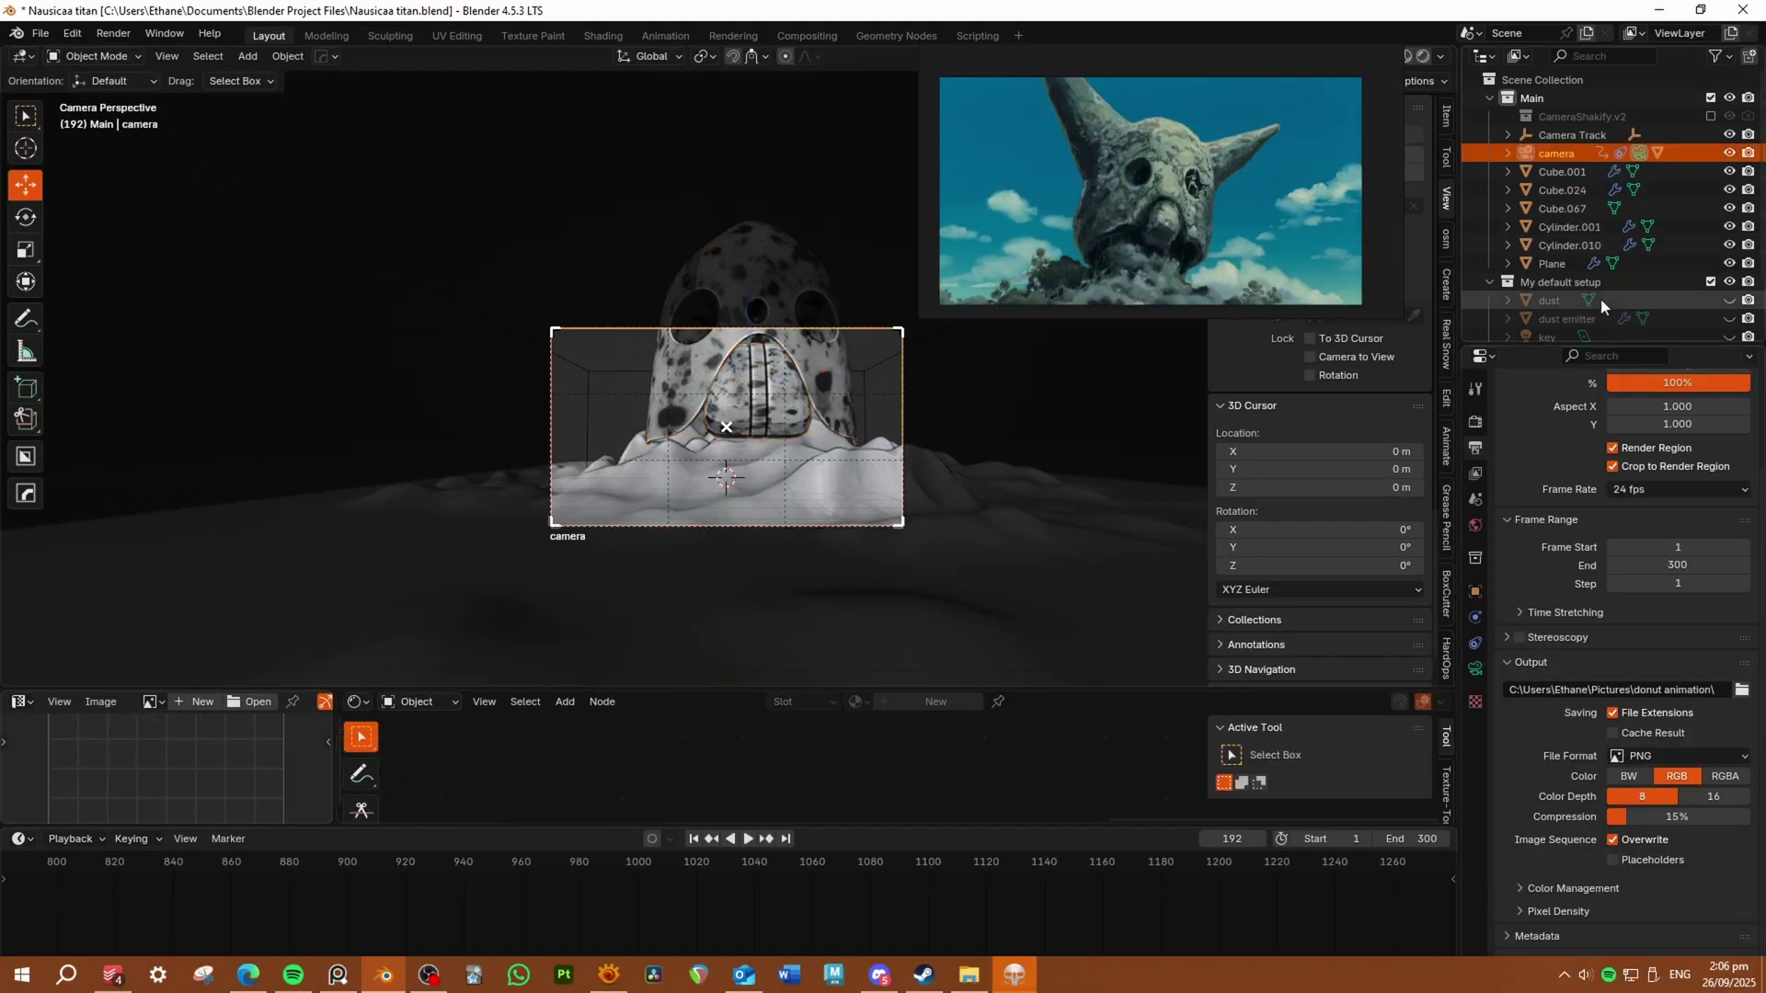
pyautogui.moveTo(781, 459); pyautogui.dragTo(743, 578, button='middle')
pyautogui.scroll(-4, 518, 458)
pyautogui.click(635, 347)
pyautogui.moveTo(606, 358); pyautogui.dragTo(644, 341)
pyautogui.press('KP_0')
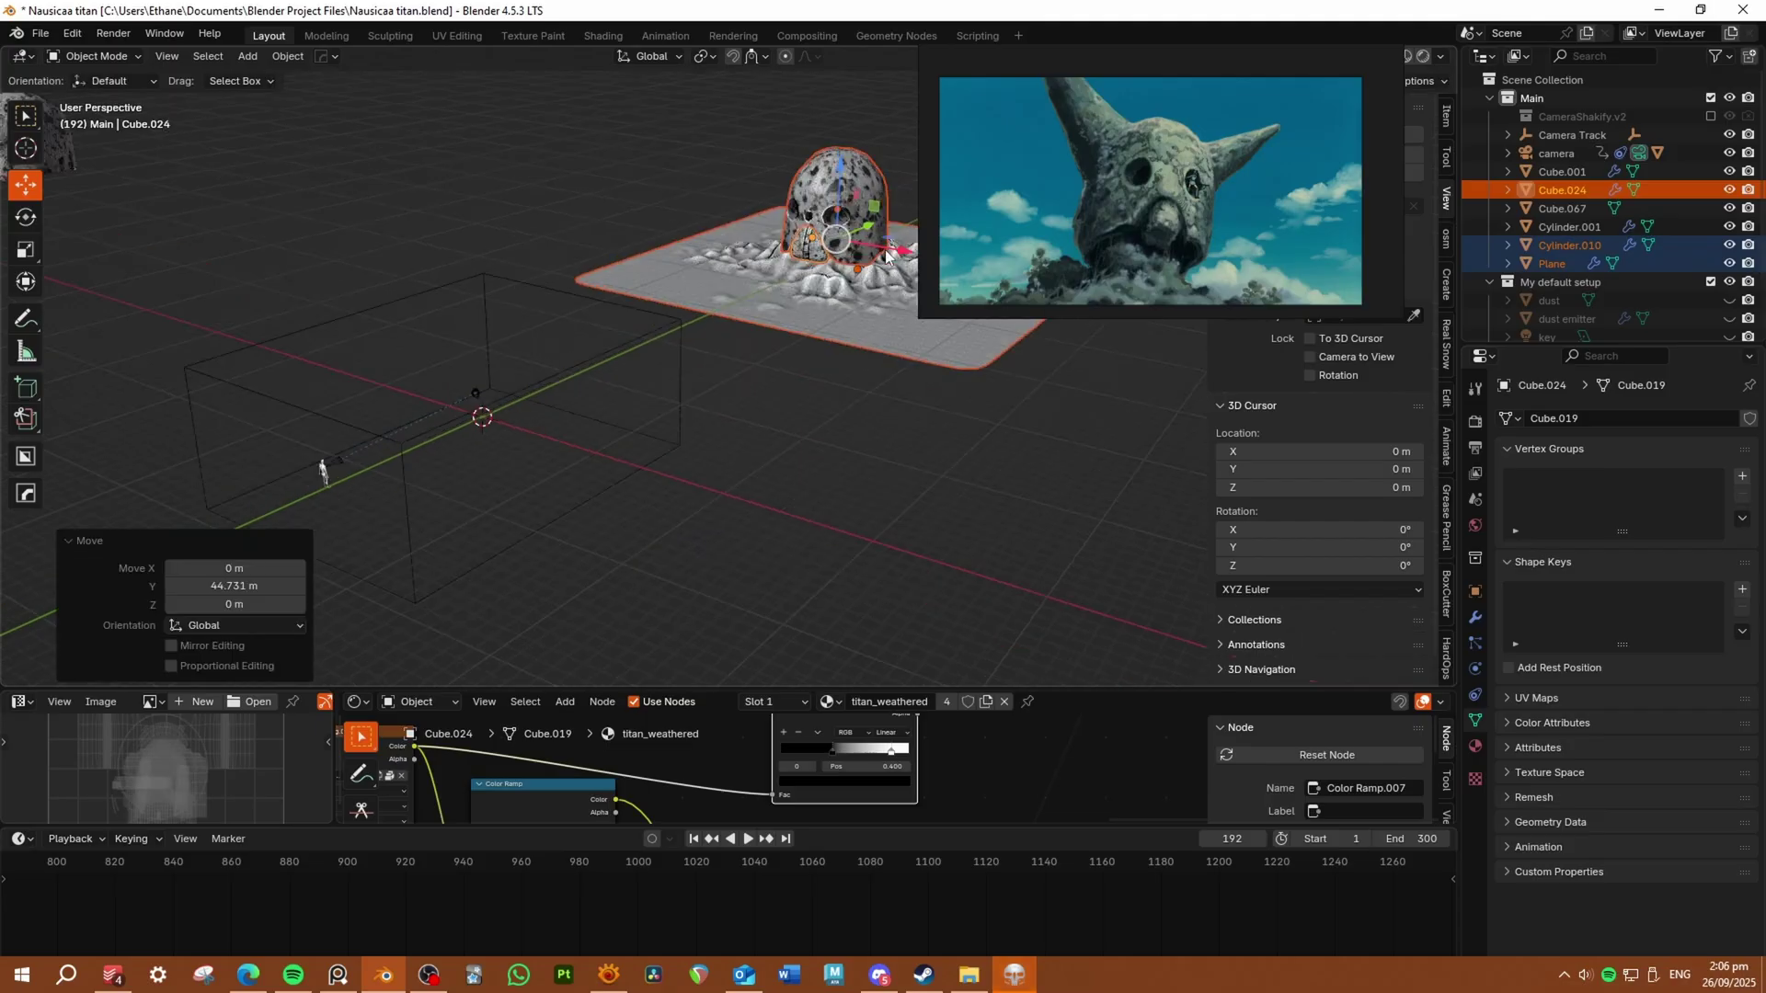
pyautogui.moveTo(744, 404); pyautogui.dragTo(744, 414)
# - Tilt the skull together with Cube.024 slightly using free trackball rotation
pyautogui.click(756, 439)
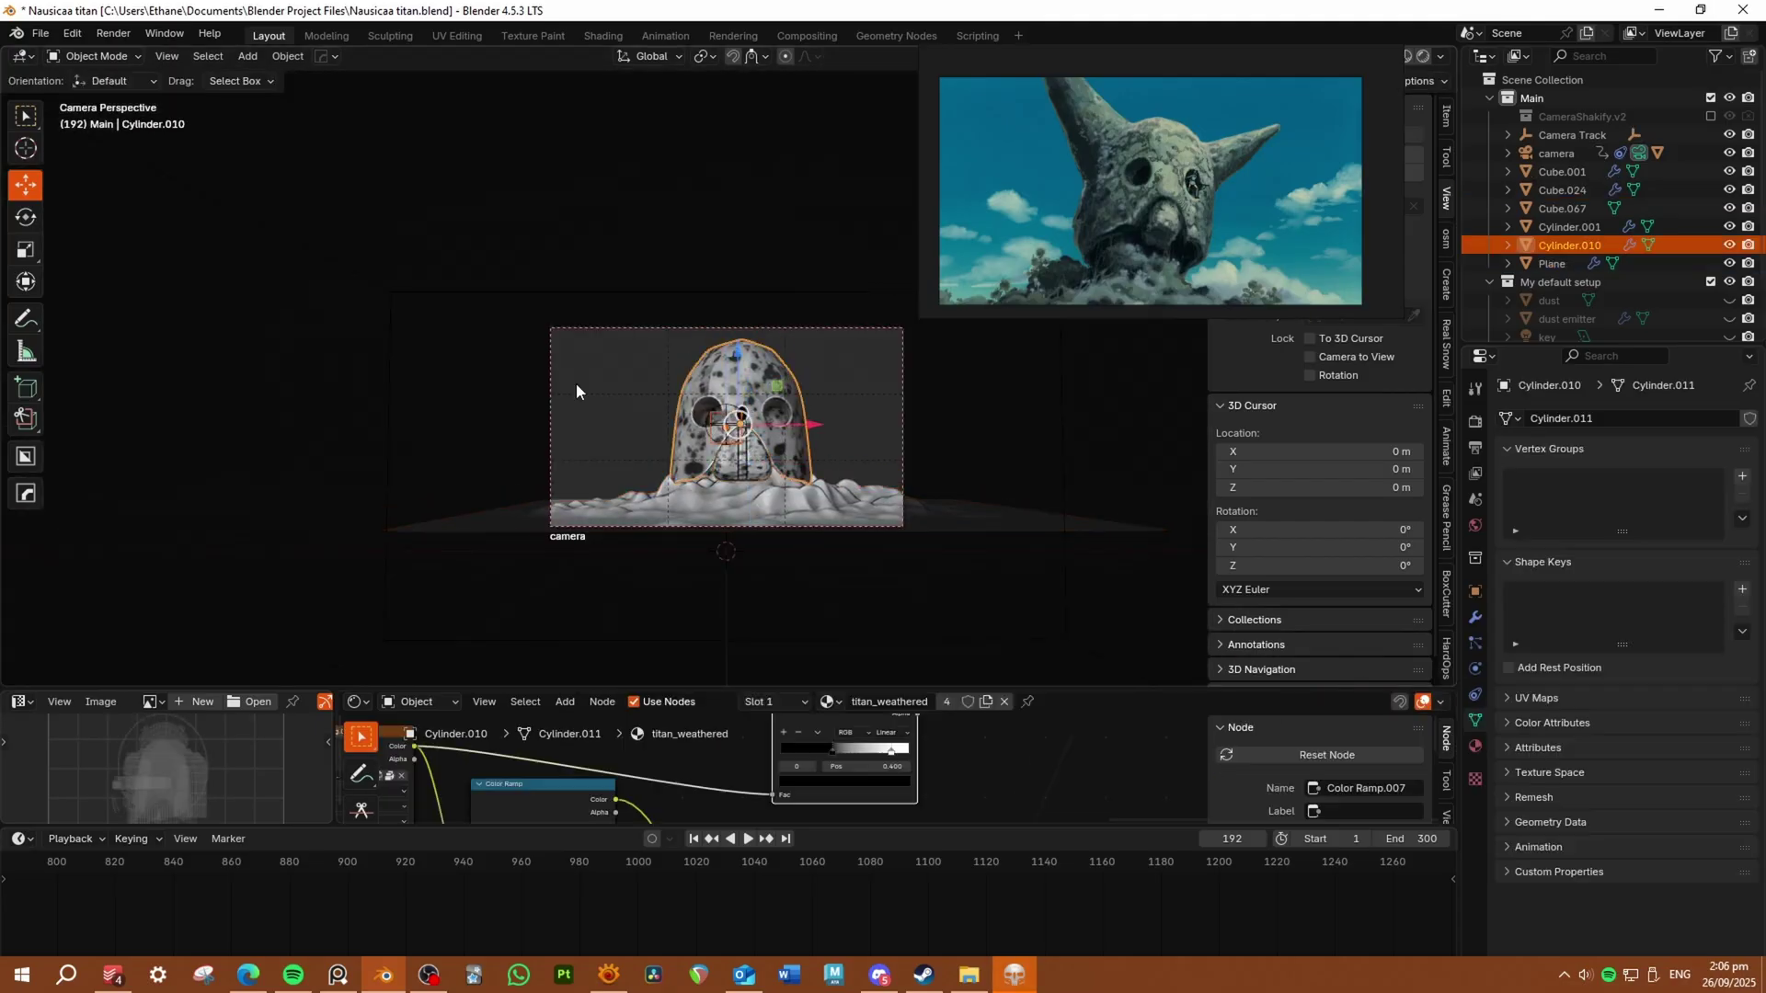
pyautogui.click(25, 217)
pyautogui.click(1562, 190)
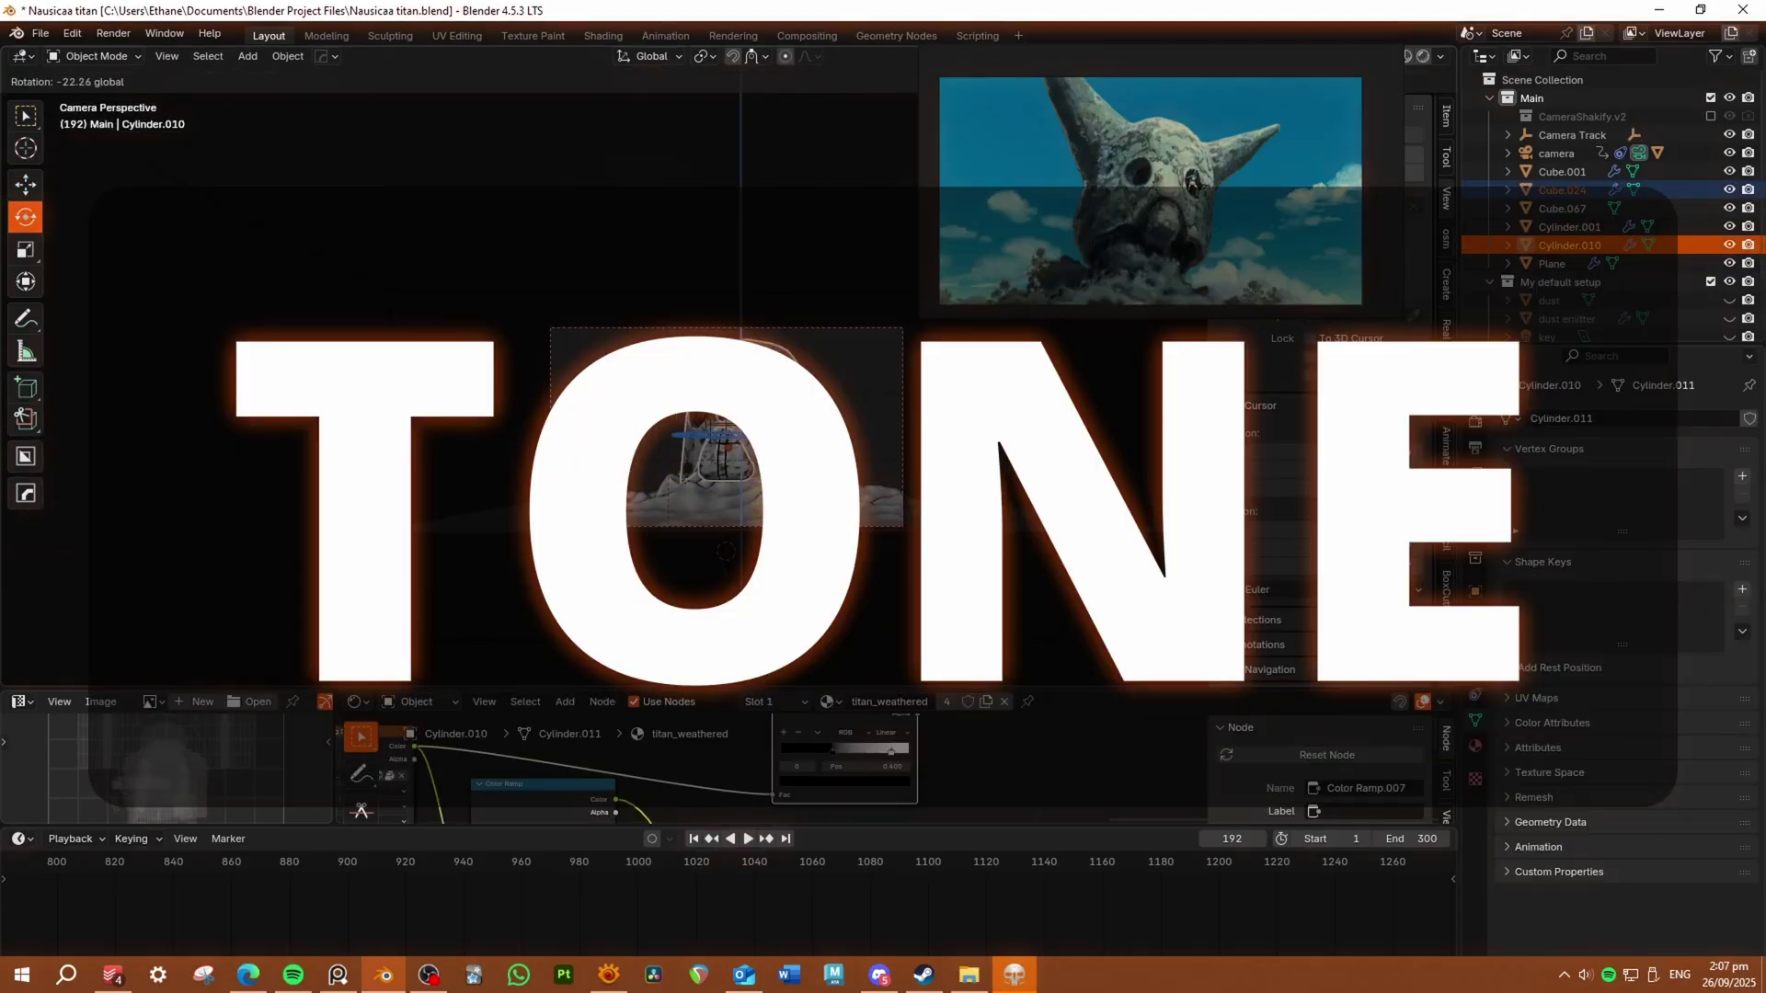
pyautogui.press('r')
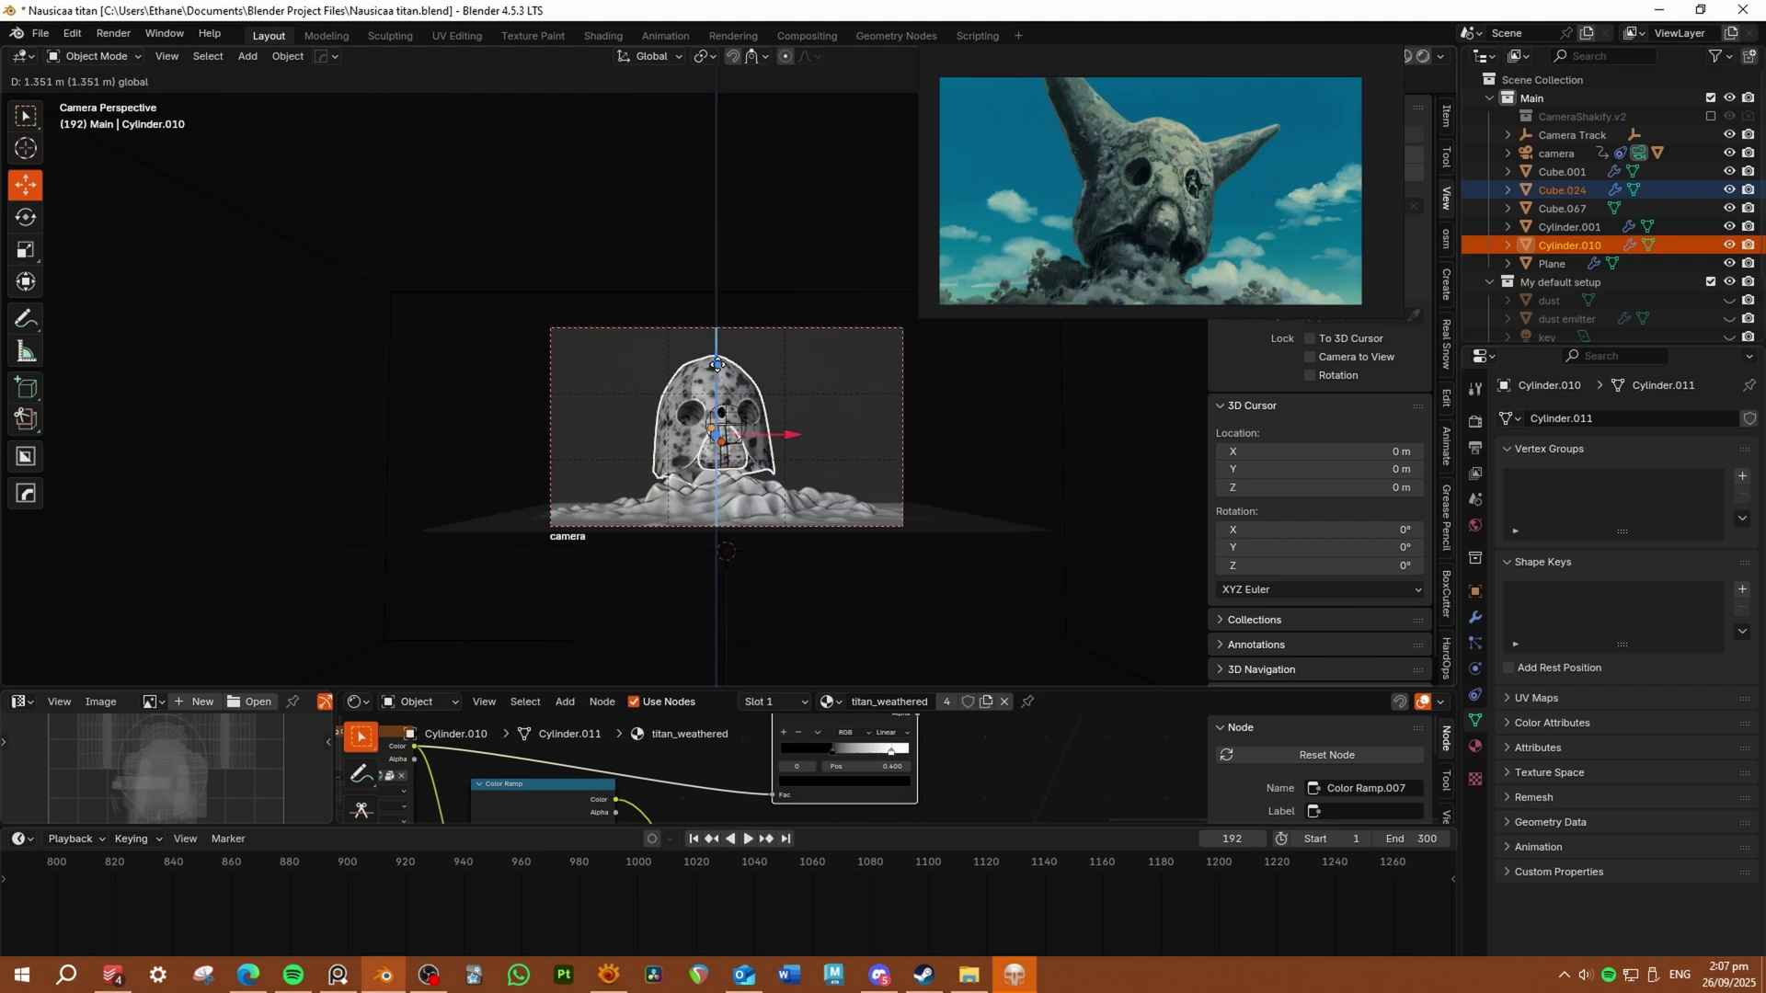
pyautogui.moveTo(716, 364); pyautogui.dragTo(782, 393)
pyautogui.press('Return')
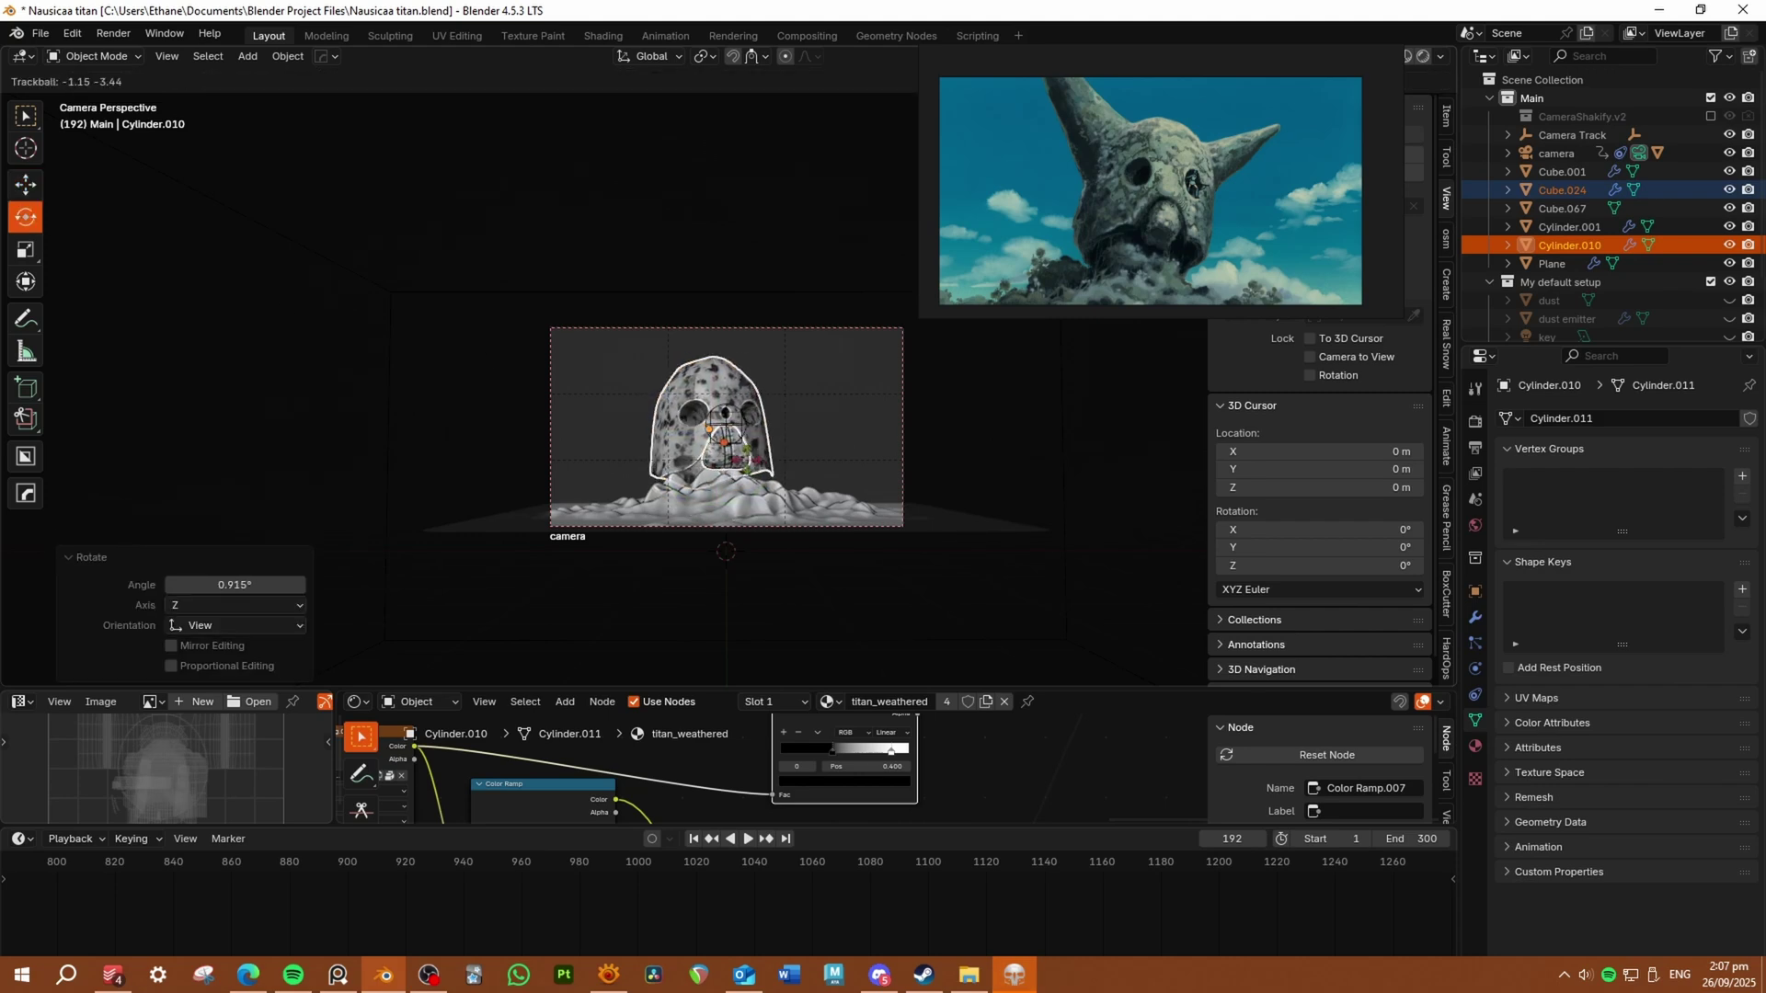
pyautogui.press('Return')
# - Nudge the terrain plane left along X and scale it up to 1.163
pyautogui.keyDown('shift'); pyautogui.click(478, 530); pyautogui.keyUp('shift')
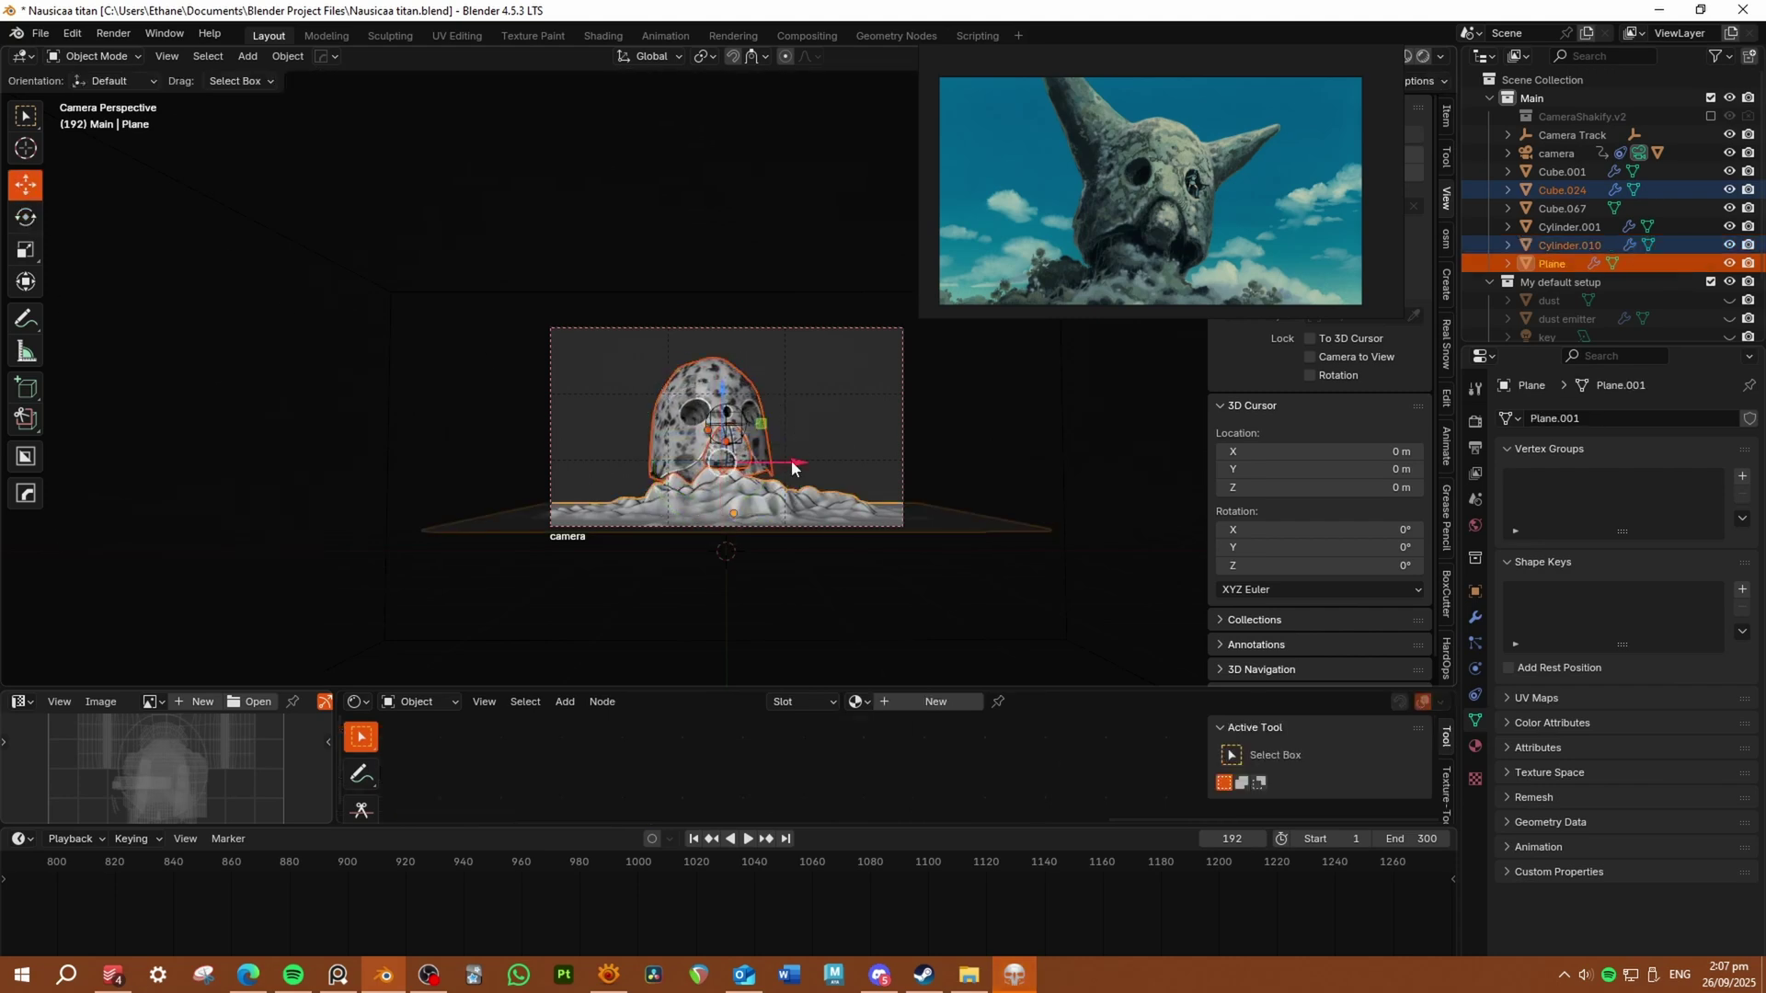
pyautogui.moveTo(789, 466); pyautogui.dragTo(780, 460)
pyautogui.click(832, 504)
pyautogui.press('s')
pyautogui.click(811, 499)
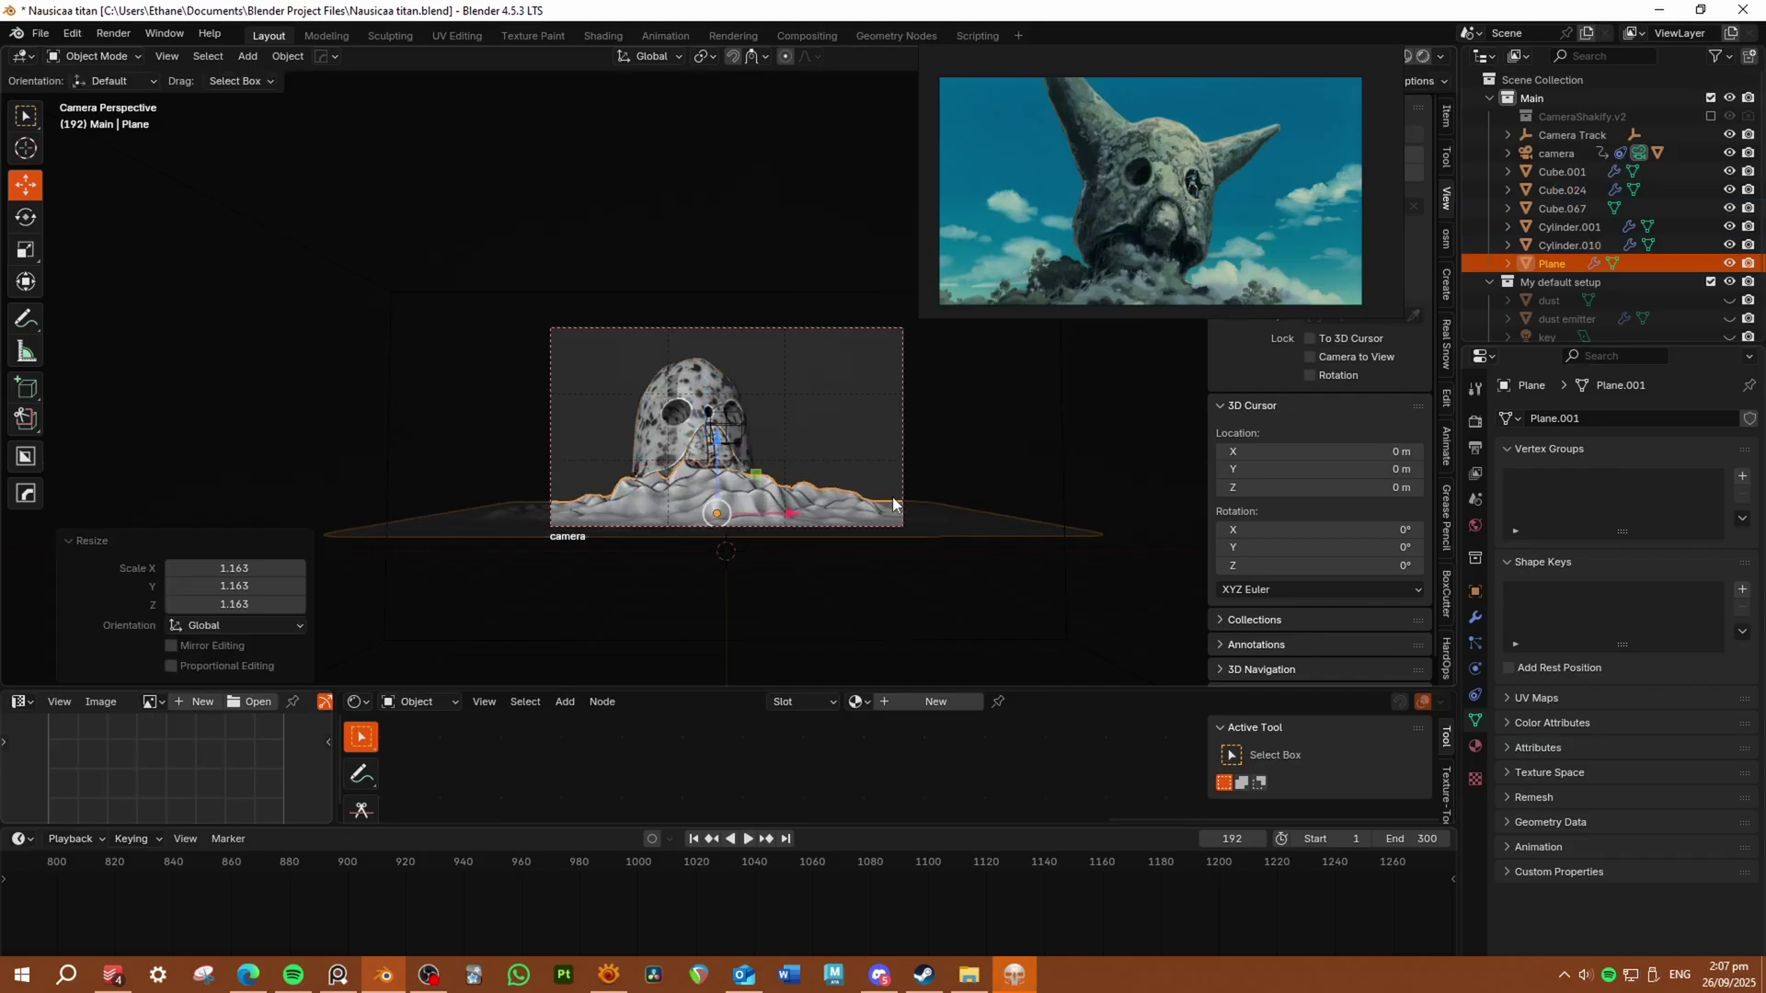
pyautogui.hotkey('alt', 'a')
# - Save the scene and switch to rendered preview shading
pyautogui.hotkey('ctrl', 's')
pyautogui.press('z')
pyautogui.click(836, 417)
pyautogui.scroll(3, 1007, 598)
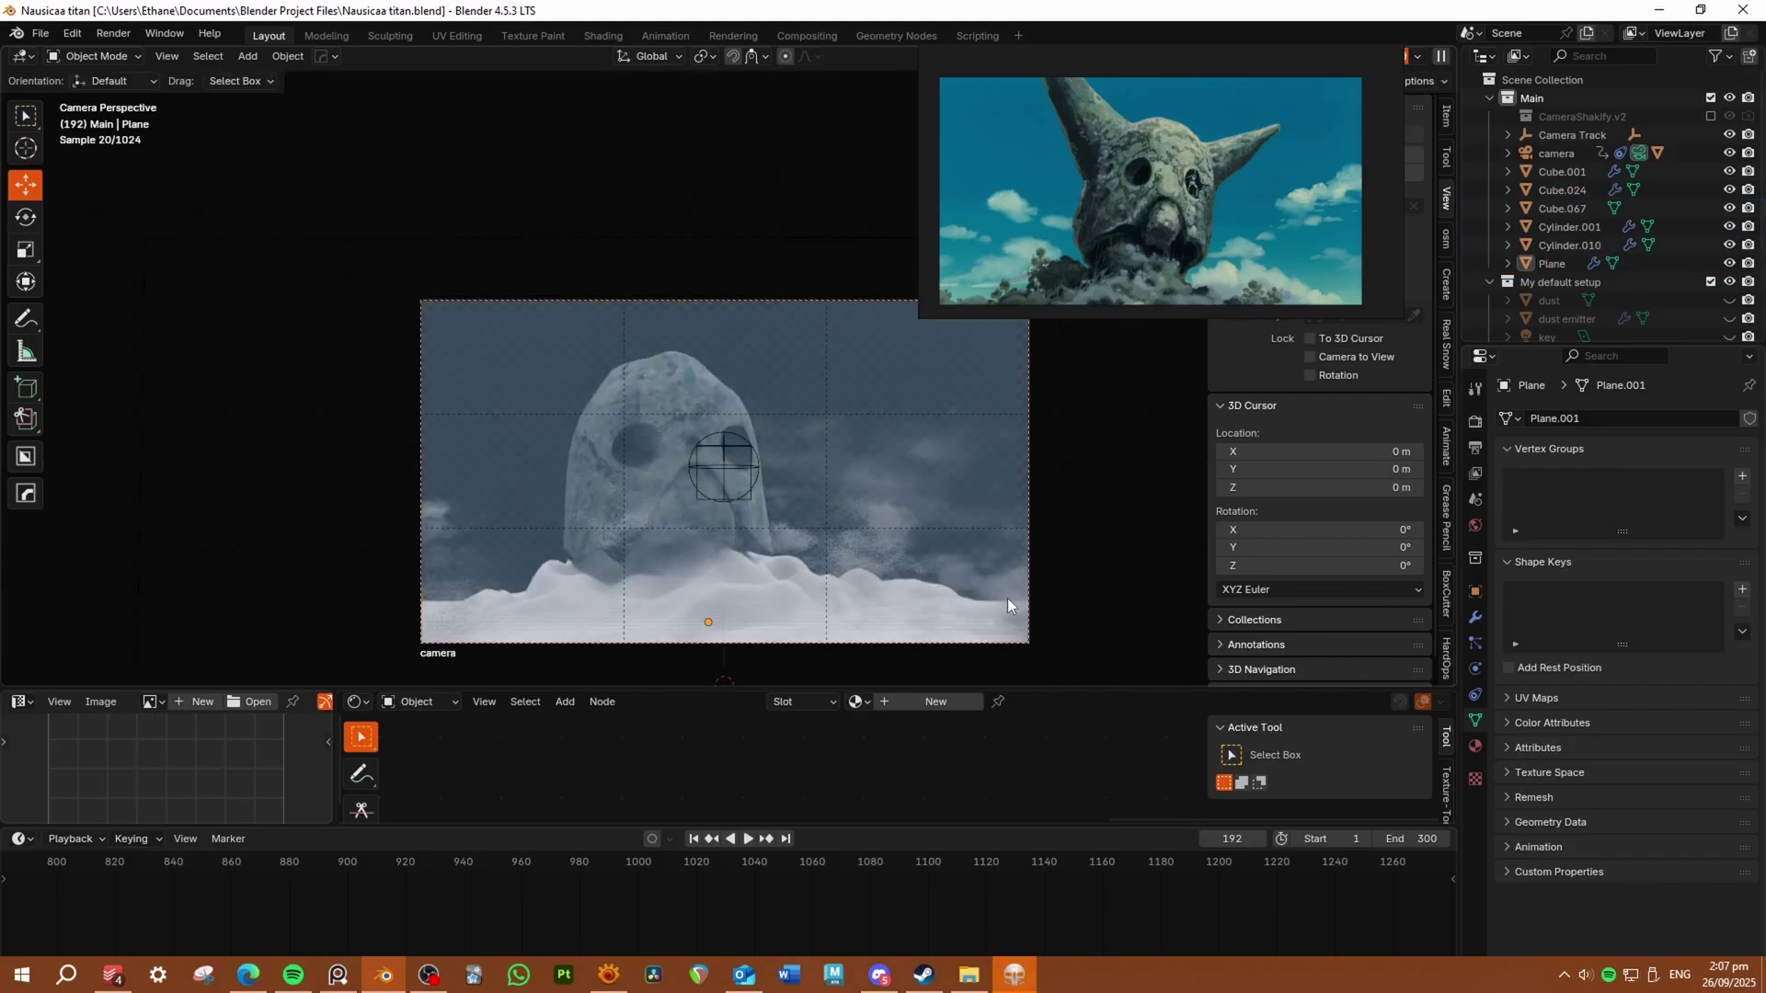
pyautogui.moveTo(1006, 597); pyautogui.dragTo(719, 505, button='middle')
pyautogui.scroll(-3, 719, 505)
# - Move the fog volume cube onto the terrain and scale it much larger
pyautogui.click(313, 552)
pyautogui.moveTo(313, 552); pyautogui.dragTo(736, 432)
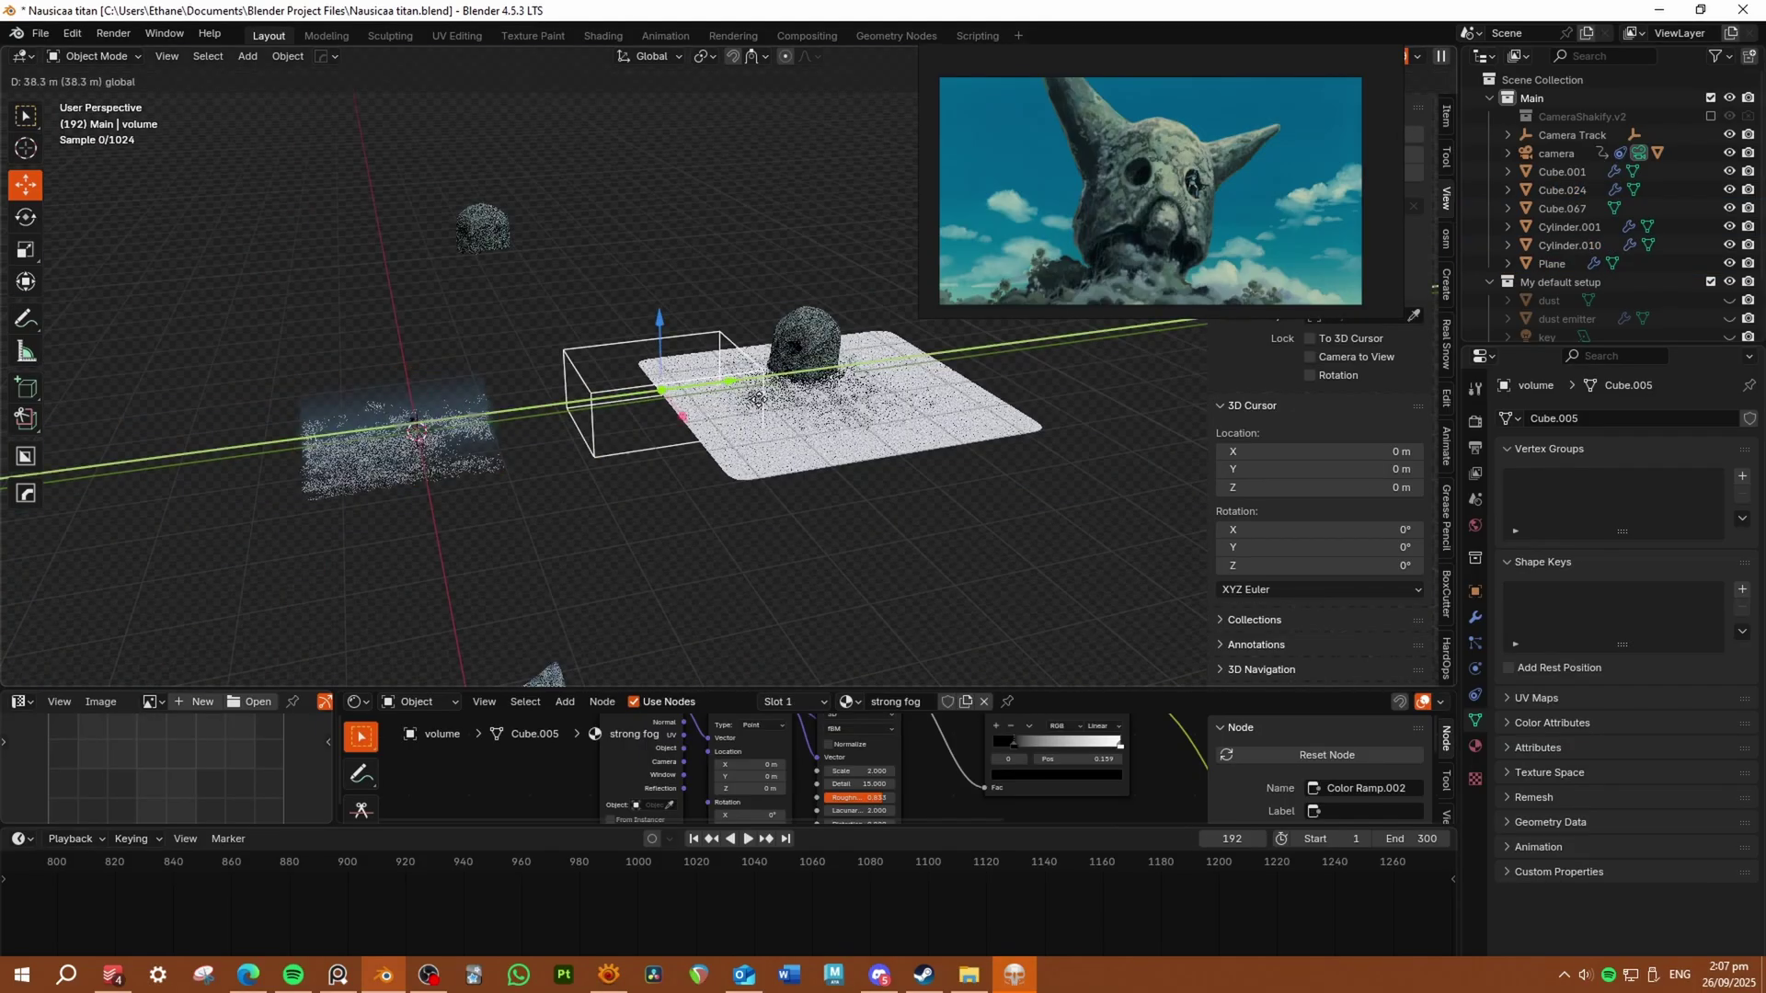
pyautogui.press('s')
pyautogui.click(919, 432)
pyautogui.moveTo(919, 432); pyautogui.dragTo(1008, 460, button='middle')
# - Assign the ohm shell 2 material to the terrain plane and cube-project its UVs
pyautogui.click(1009, 460)
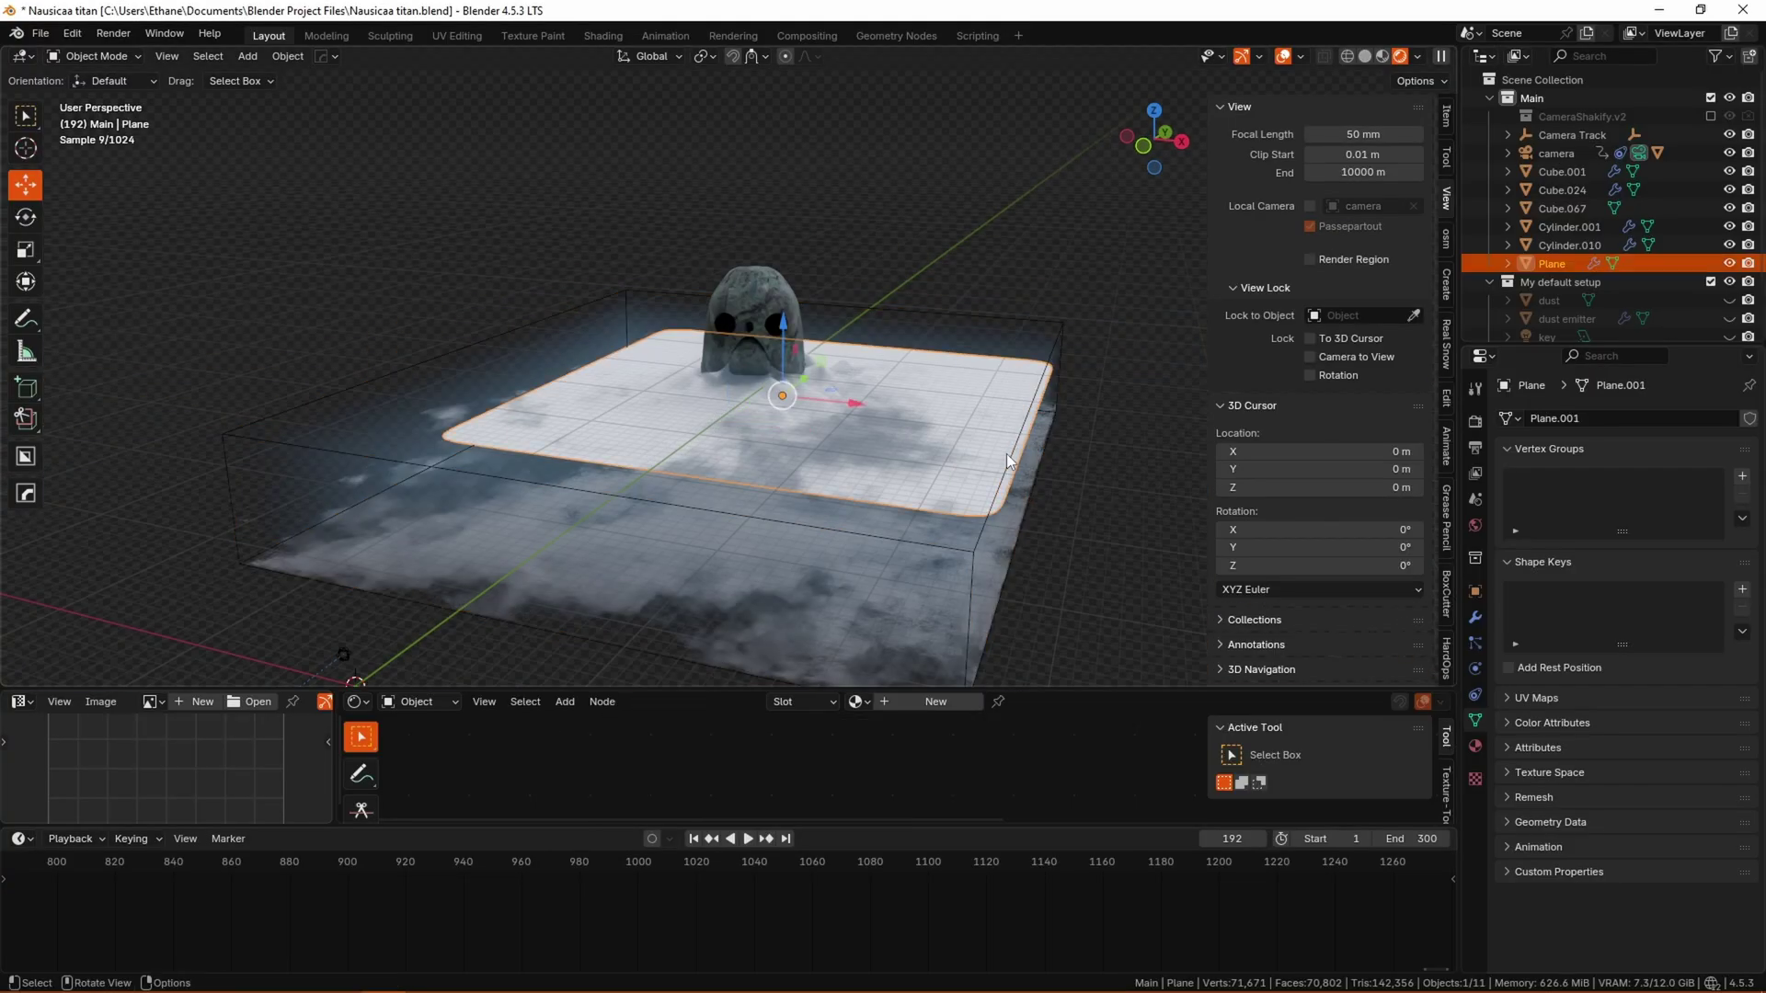
pyautogui.click(929, 785)
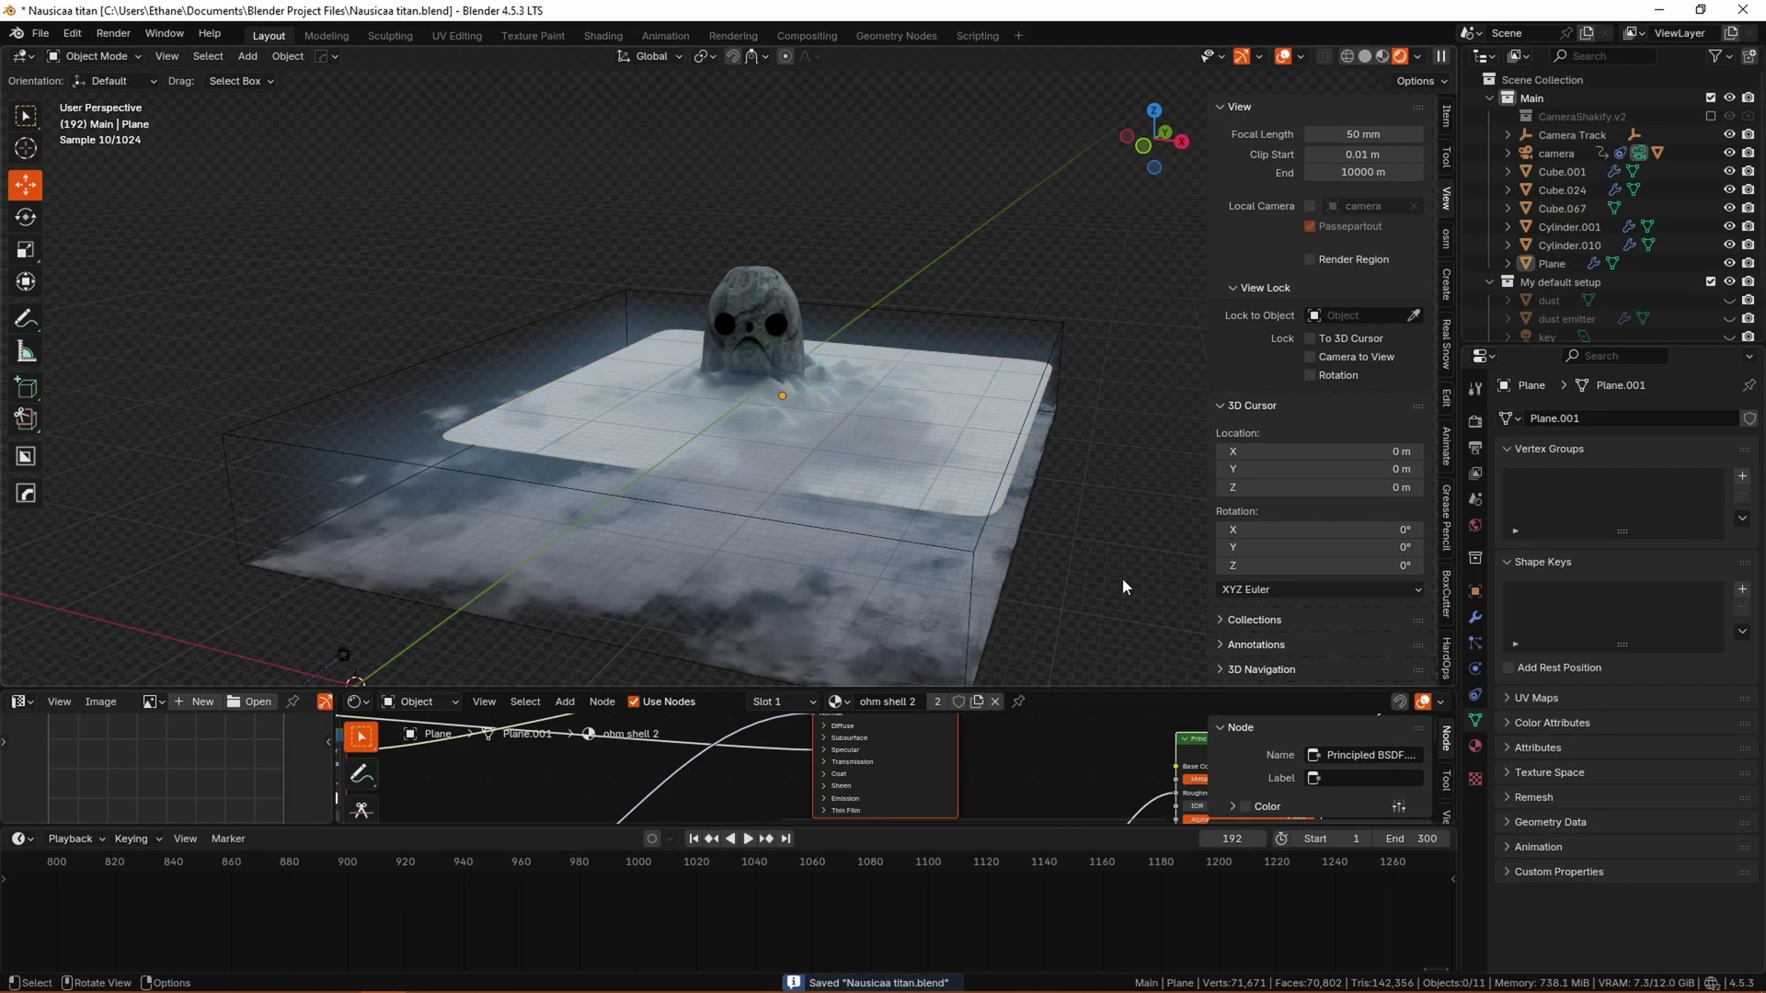
pyautogui.press('Tab')
pyautogui.press('u')
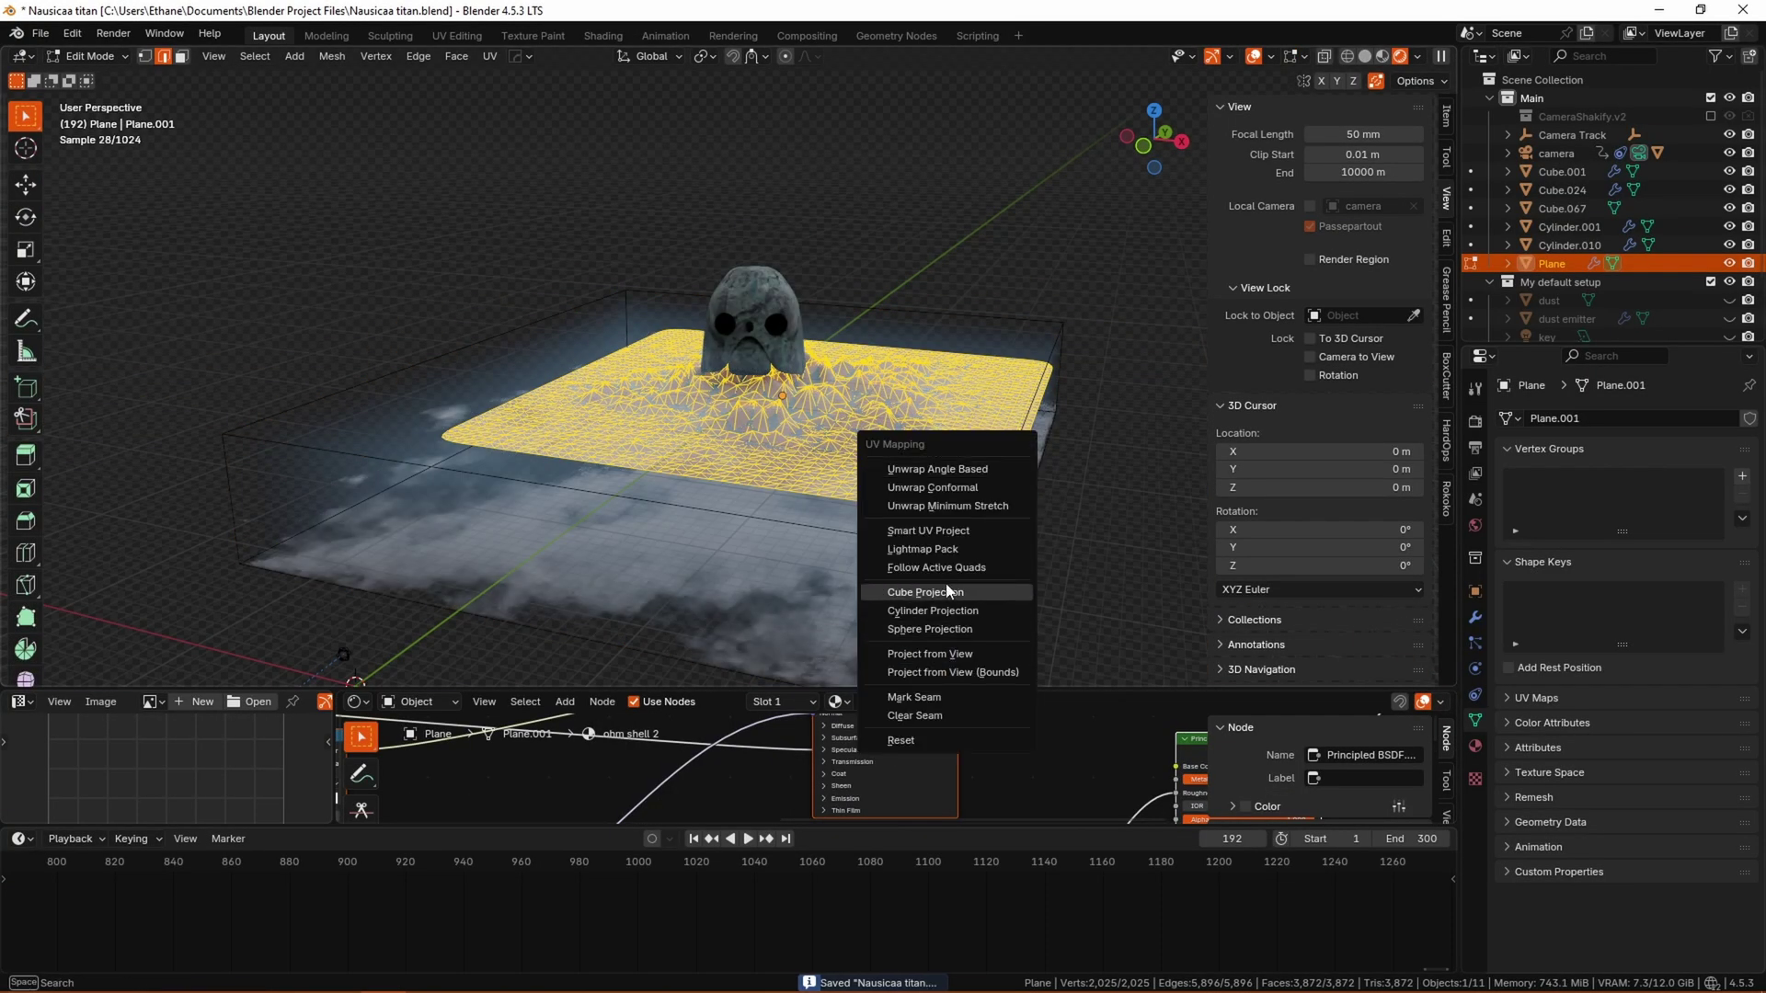
pyautogui.press('Escape')
pyautogui.press('Tab')
pyautogui.hotkey('alt', 'a')
pyautogui.press('KP_0')
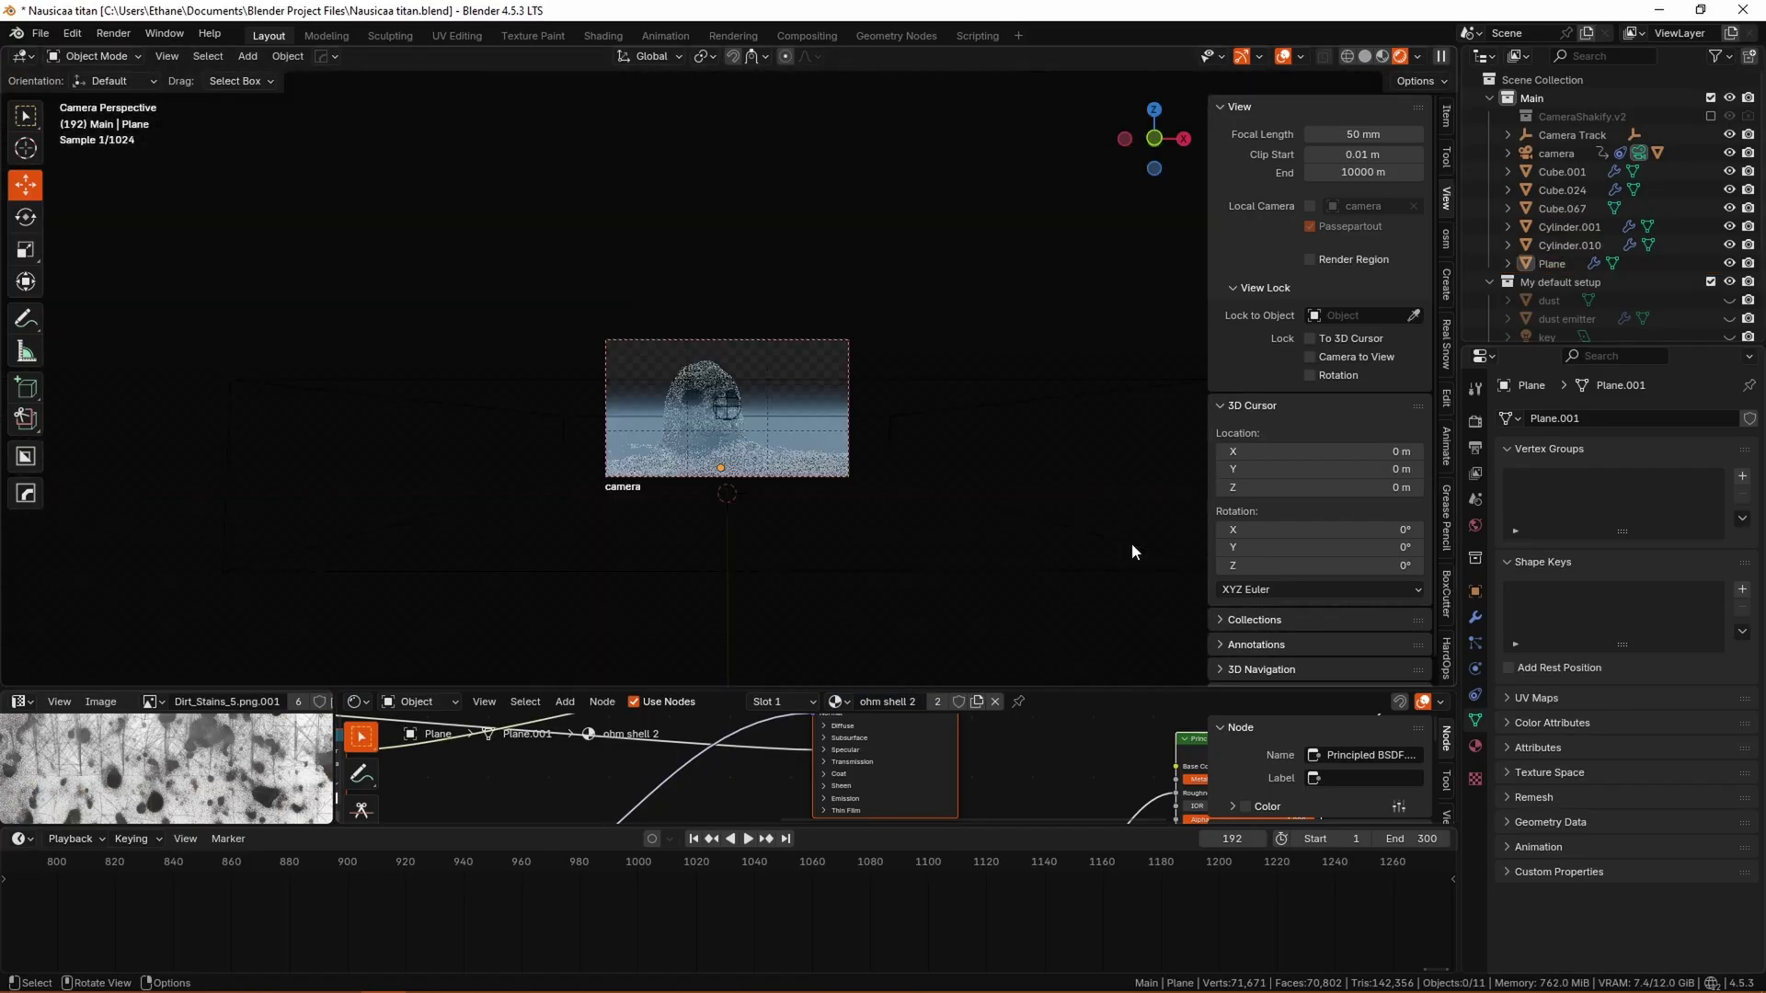
pyautogui.press('z')
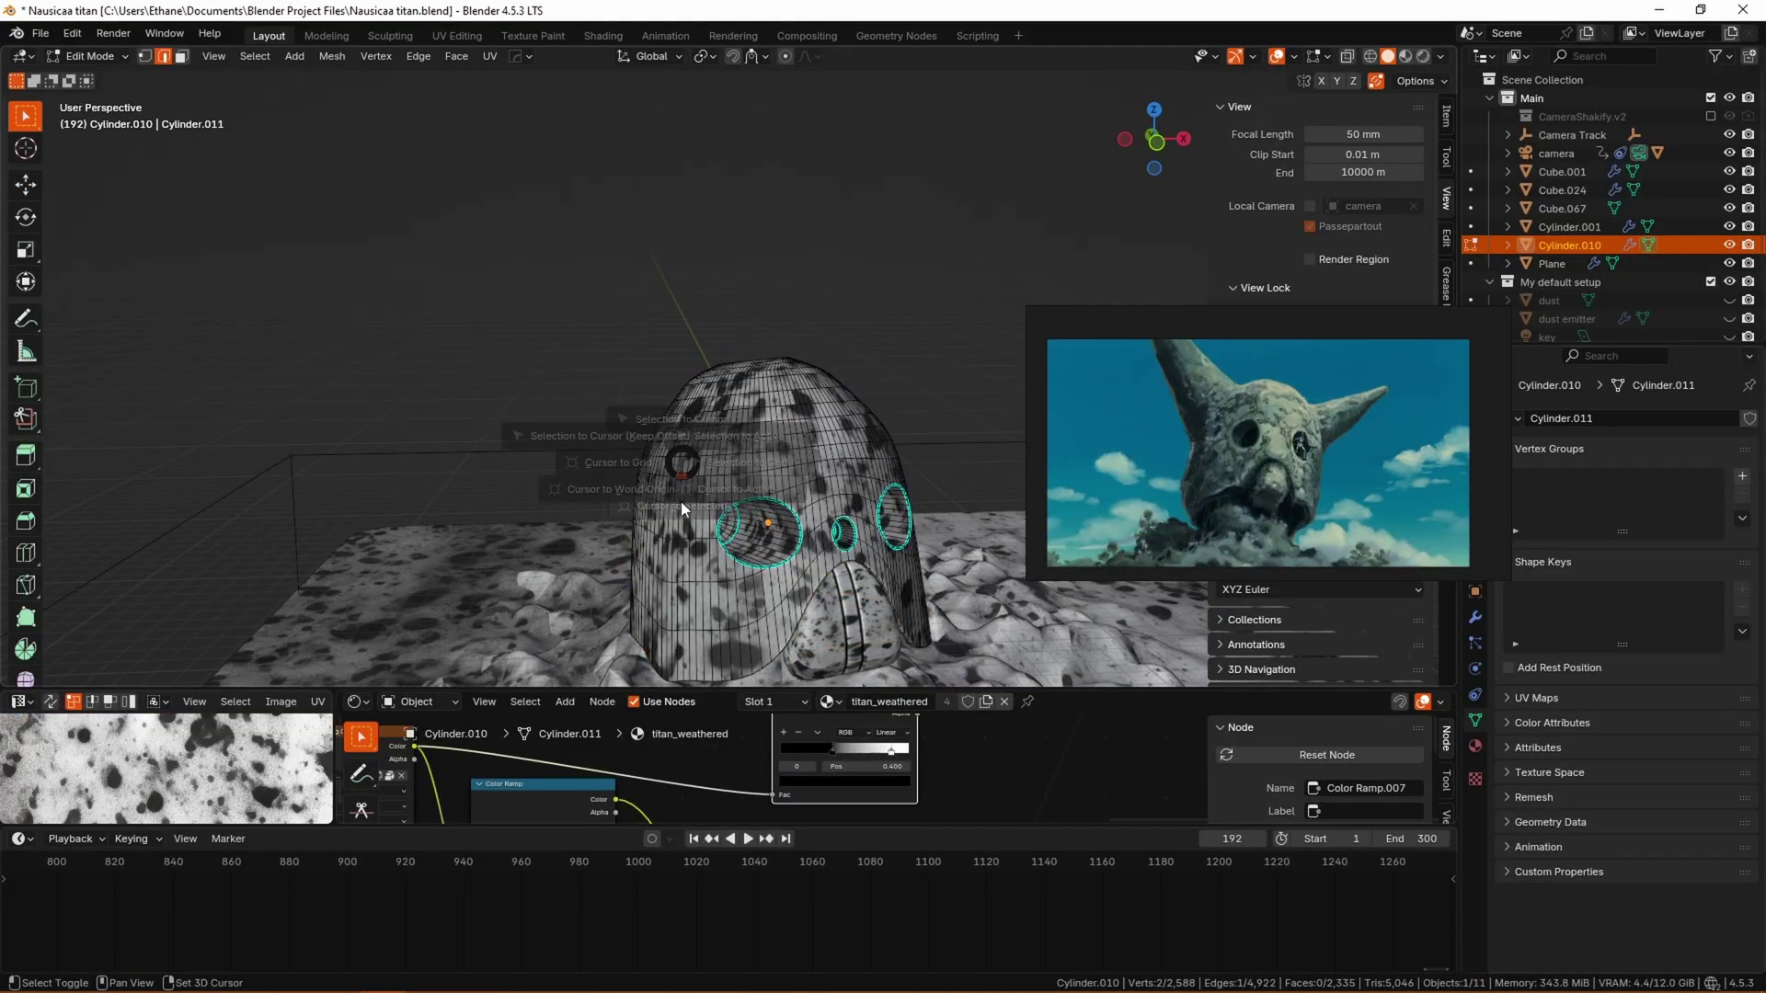
# - Add a circle mesh, rotate and shrink it, and place it on the skull's upper side
pyautogui.hotkey('shift', 'a')
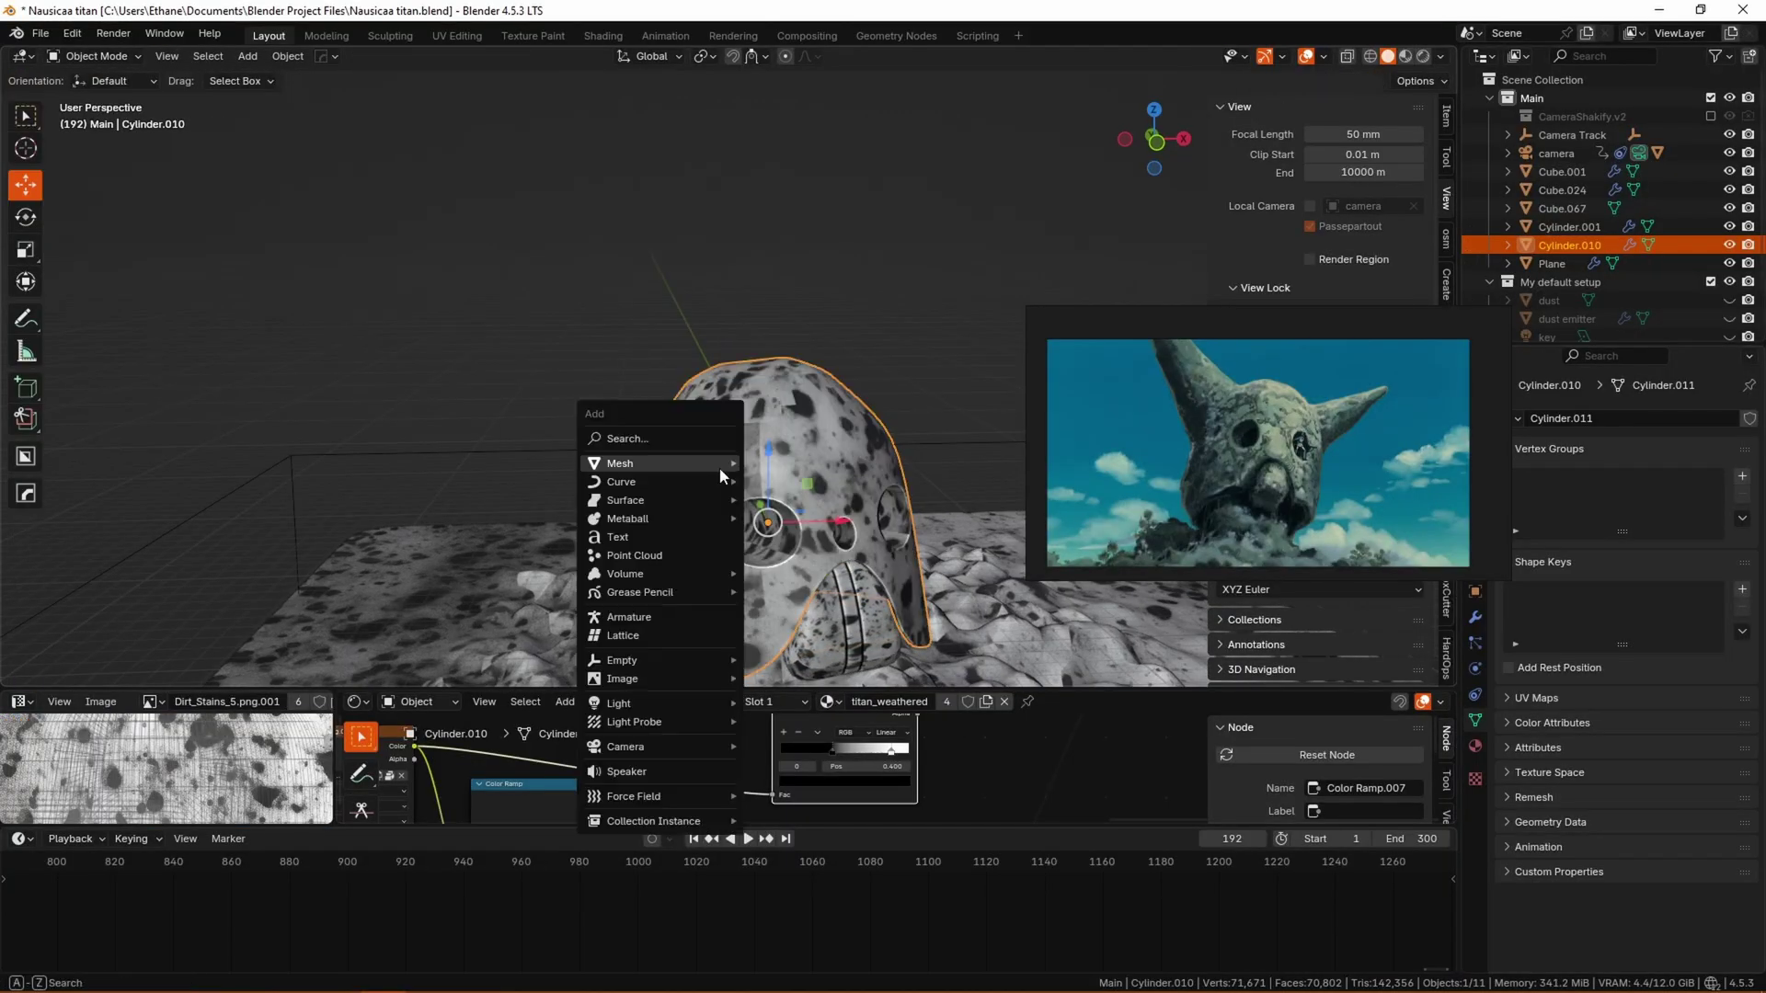
pyautogui.moveTo(699, 463)
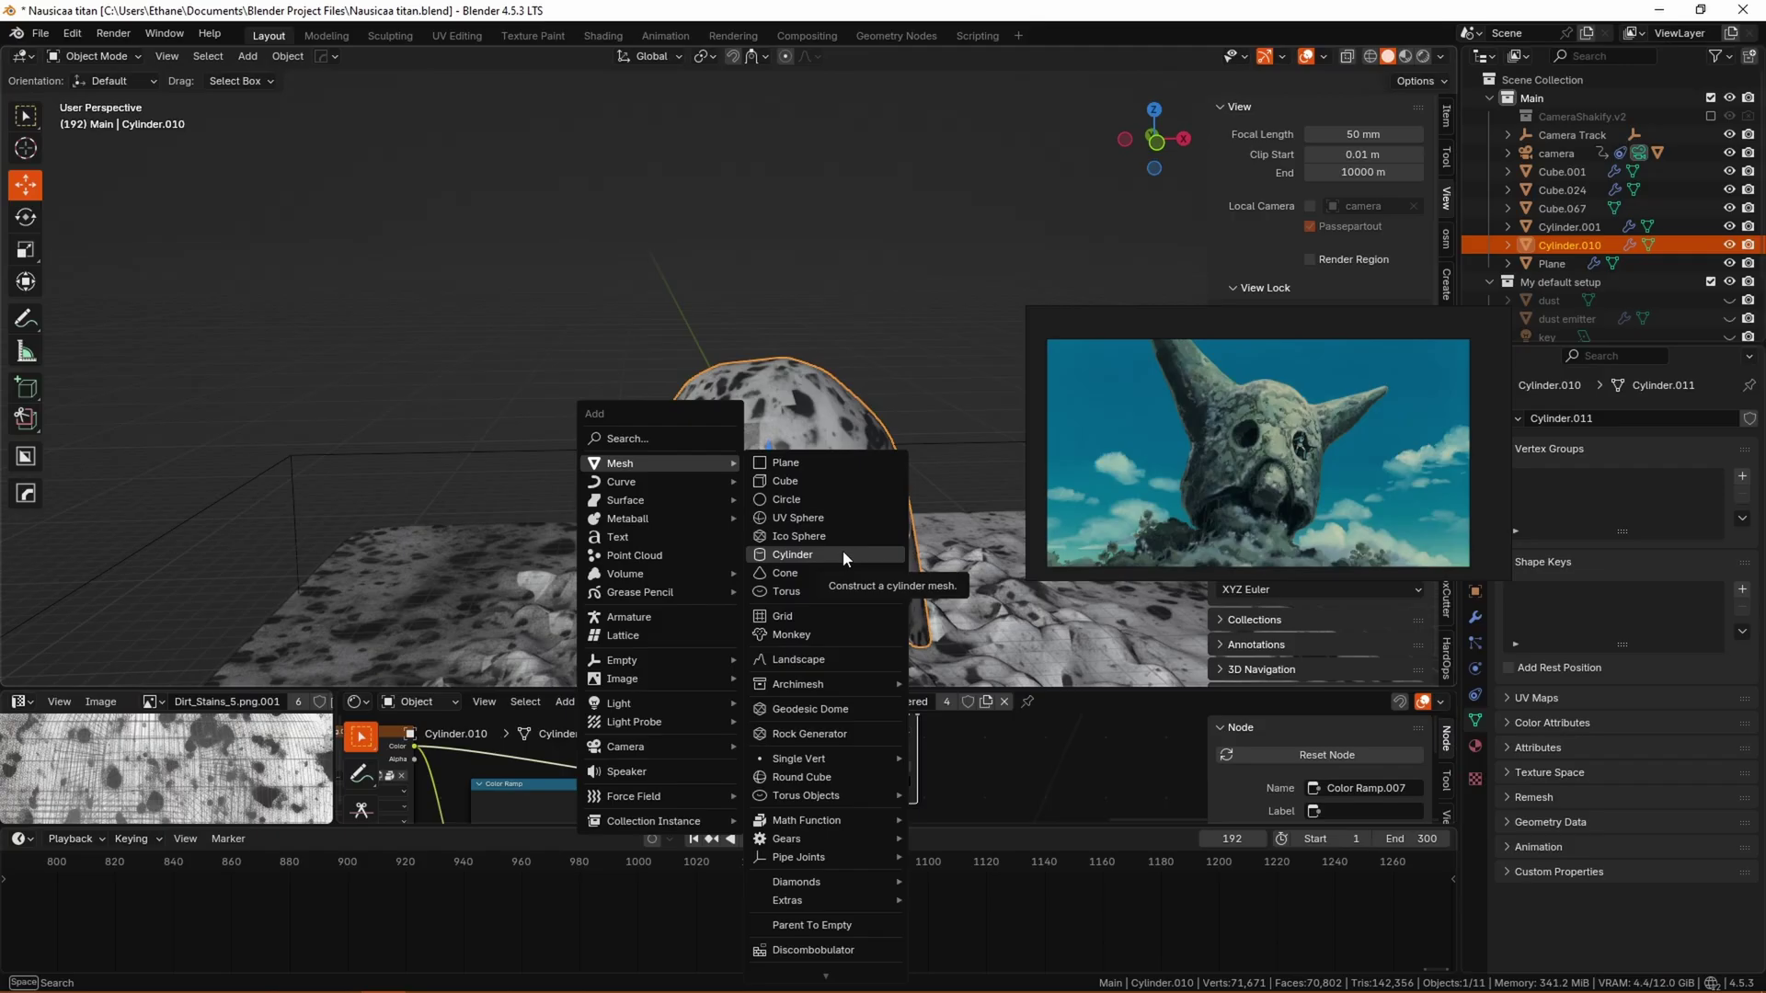
pyautogui.click(791, 500)
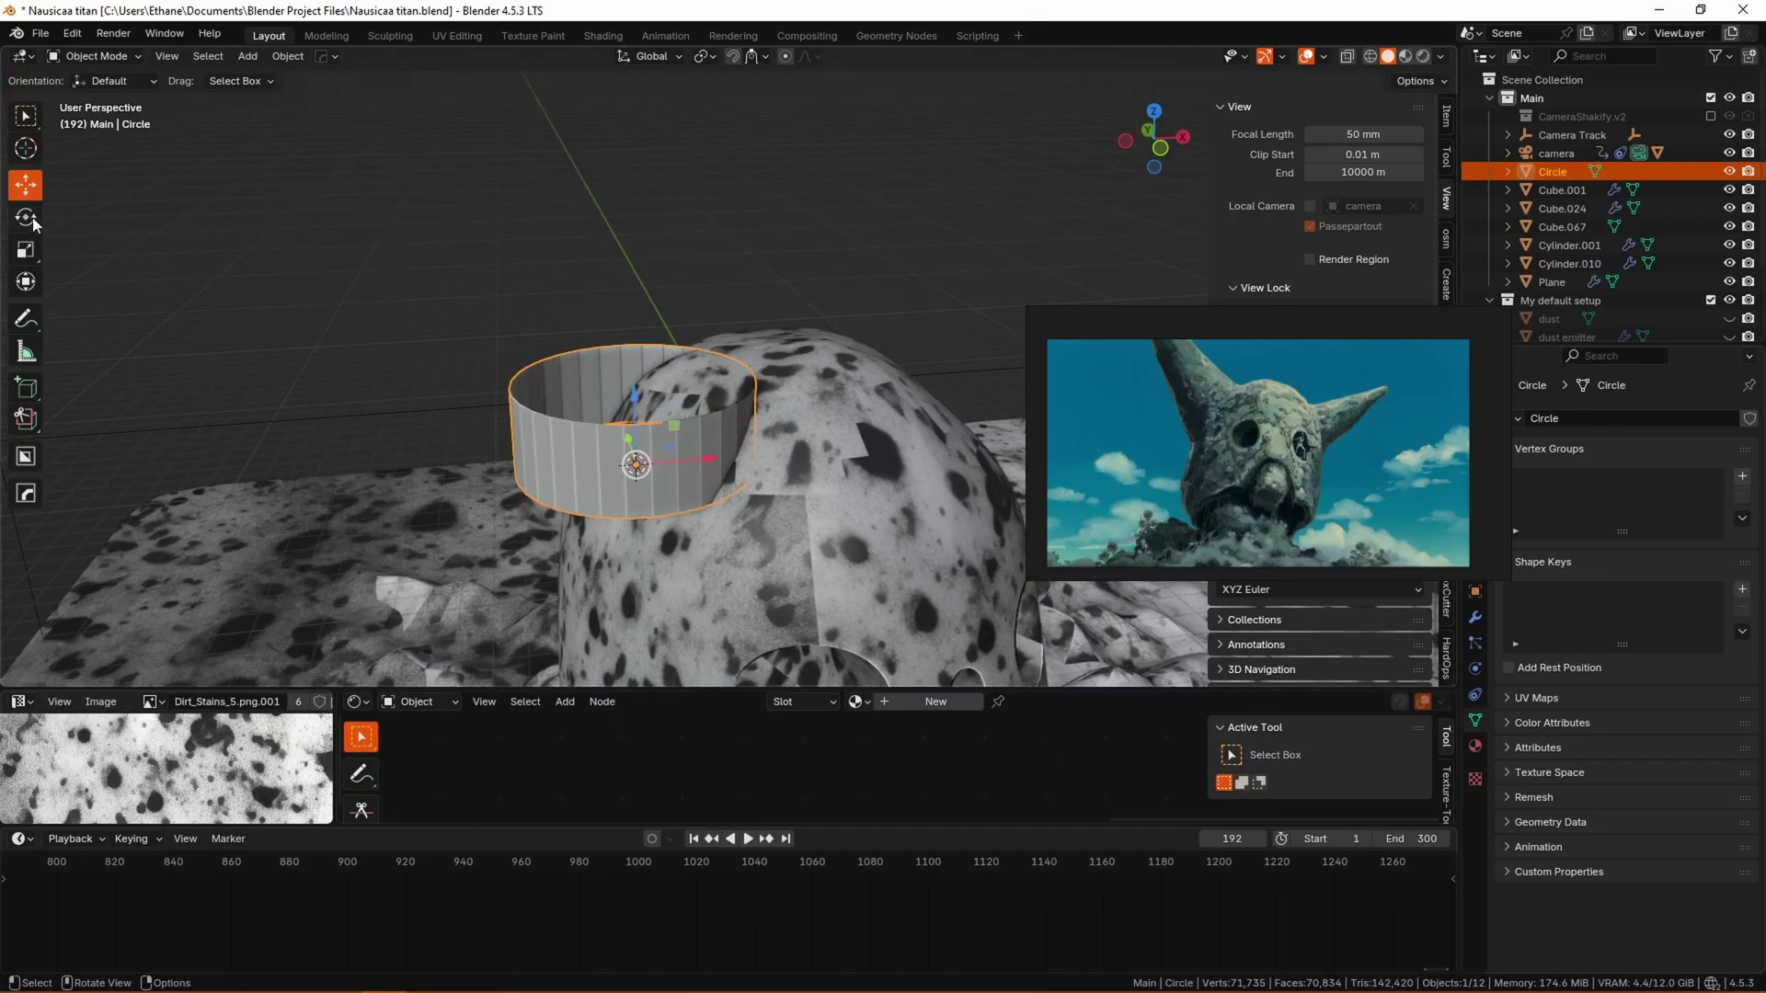
pyautogui.press('r')
pyautogui.press('s')
pyautogui.click(644, 460)
pyautogui.moveTo(644, 460); pyautogui.dragTo(658, 469, button='middle')
pyautogui.press('g')
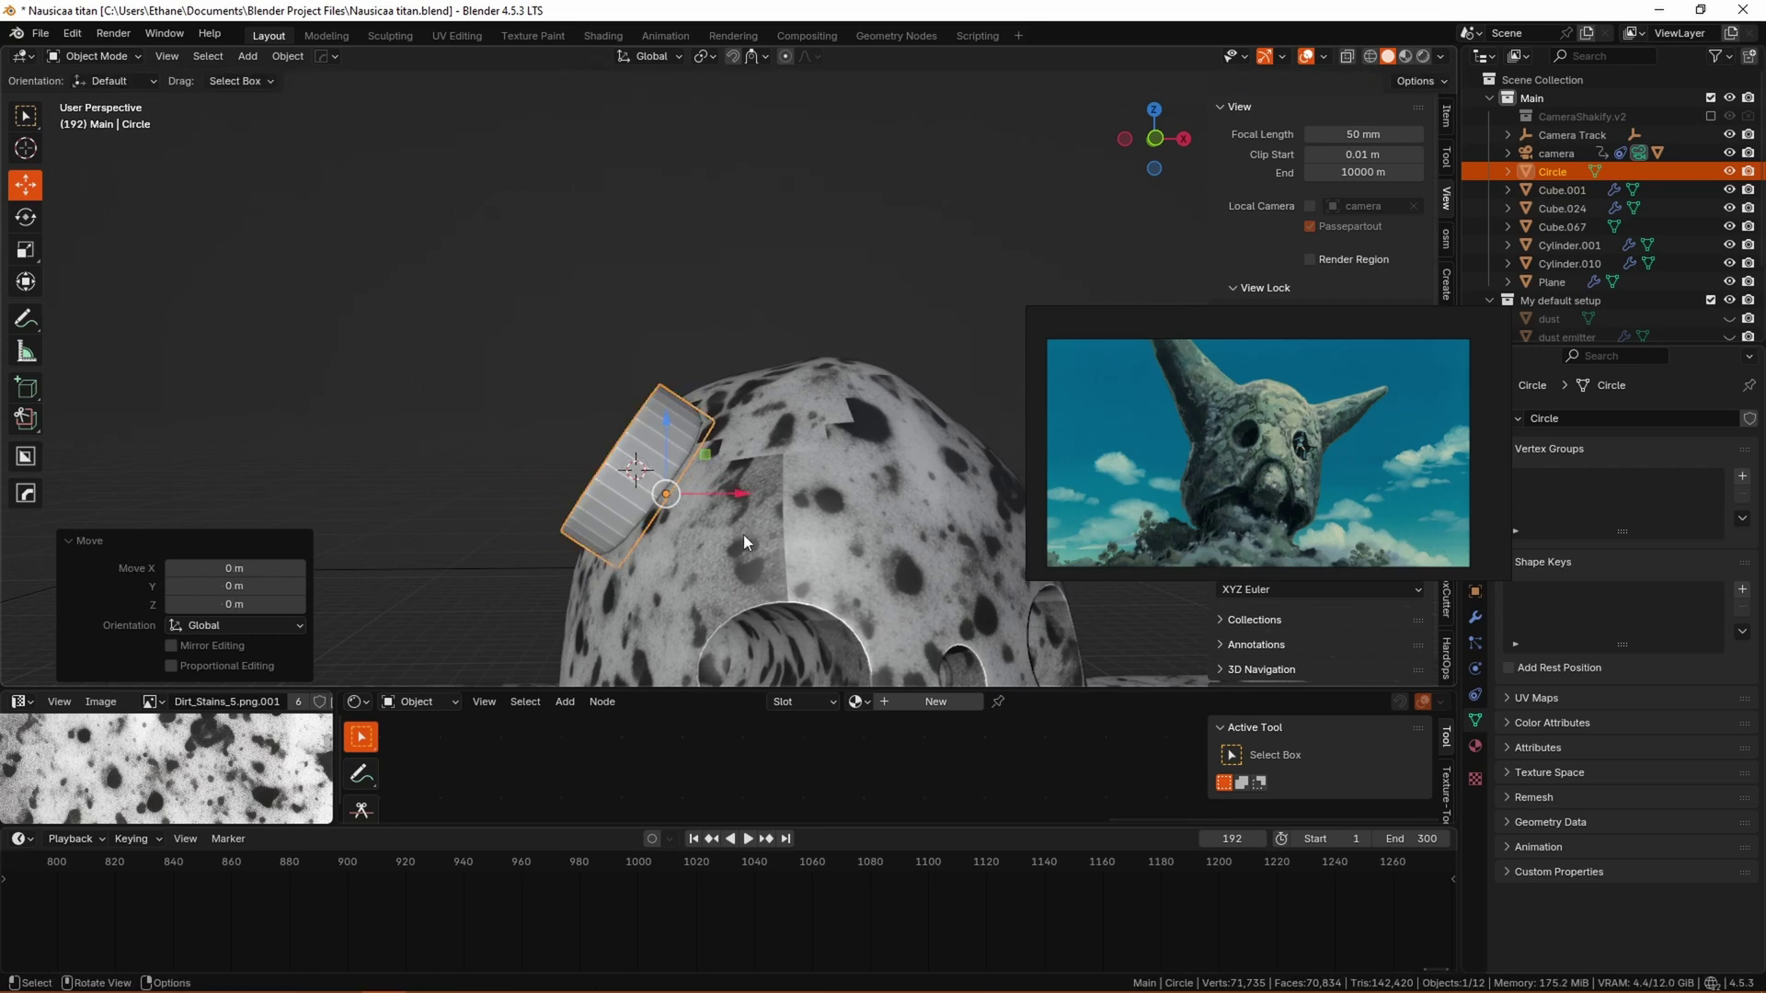
pyautogui.click(776, 600)
# - Extend the band outward and scale it in Edit Mode, then select its outer edge loop
pyautogui.click(1475, 746)
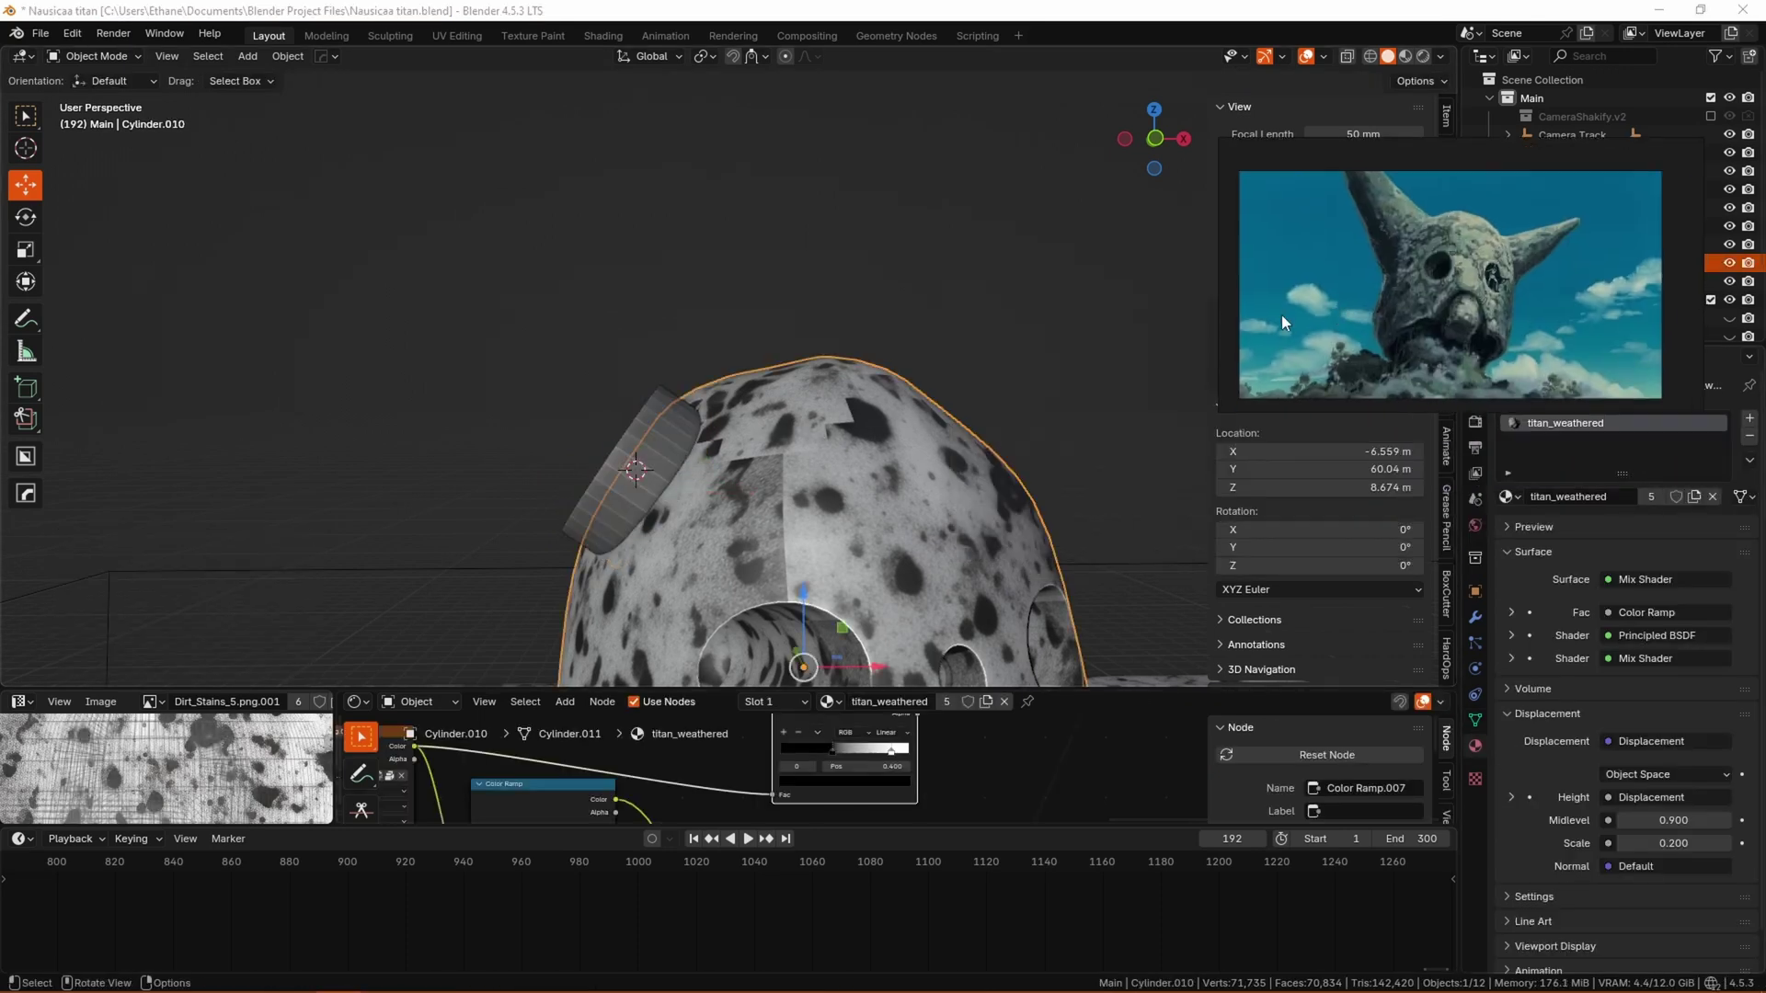
pyautogui.click(652, 433)
pyautogui.press('Tab')
pyautogui.click(553, 371)
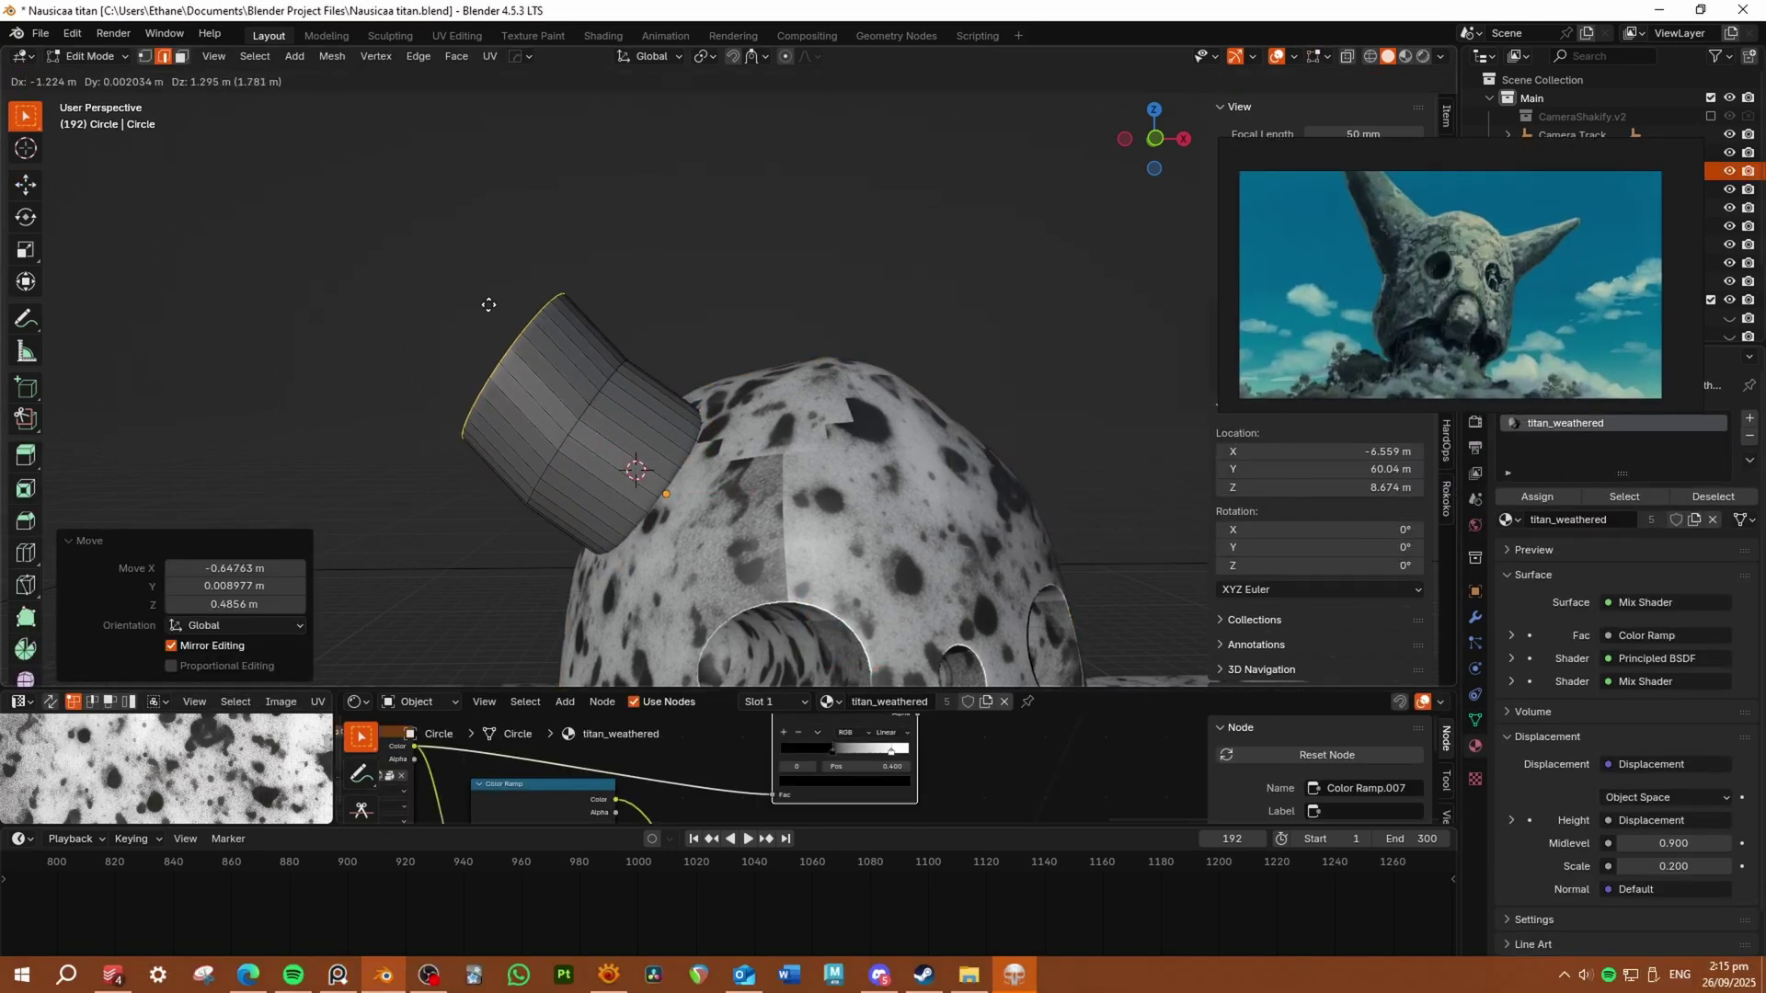
pyautogui.click(582, 312)
pyautogui.click(781, 512)
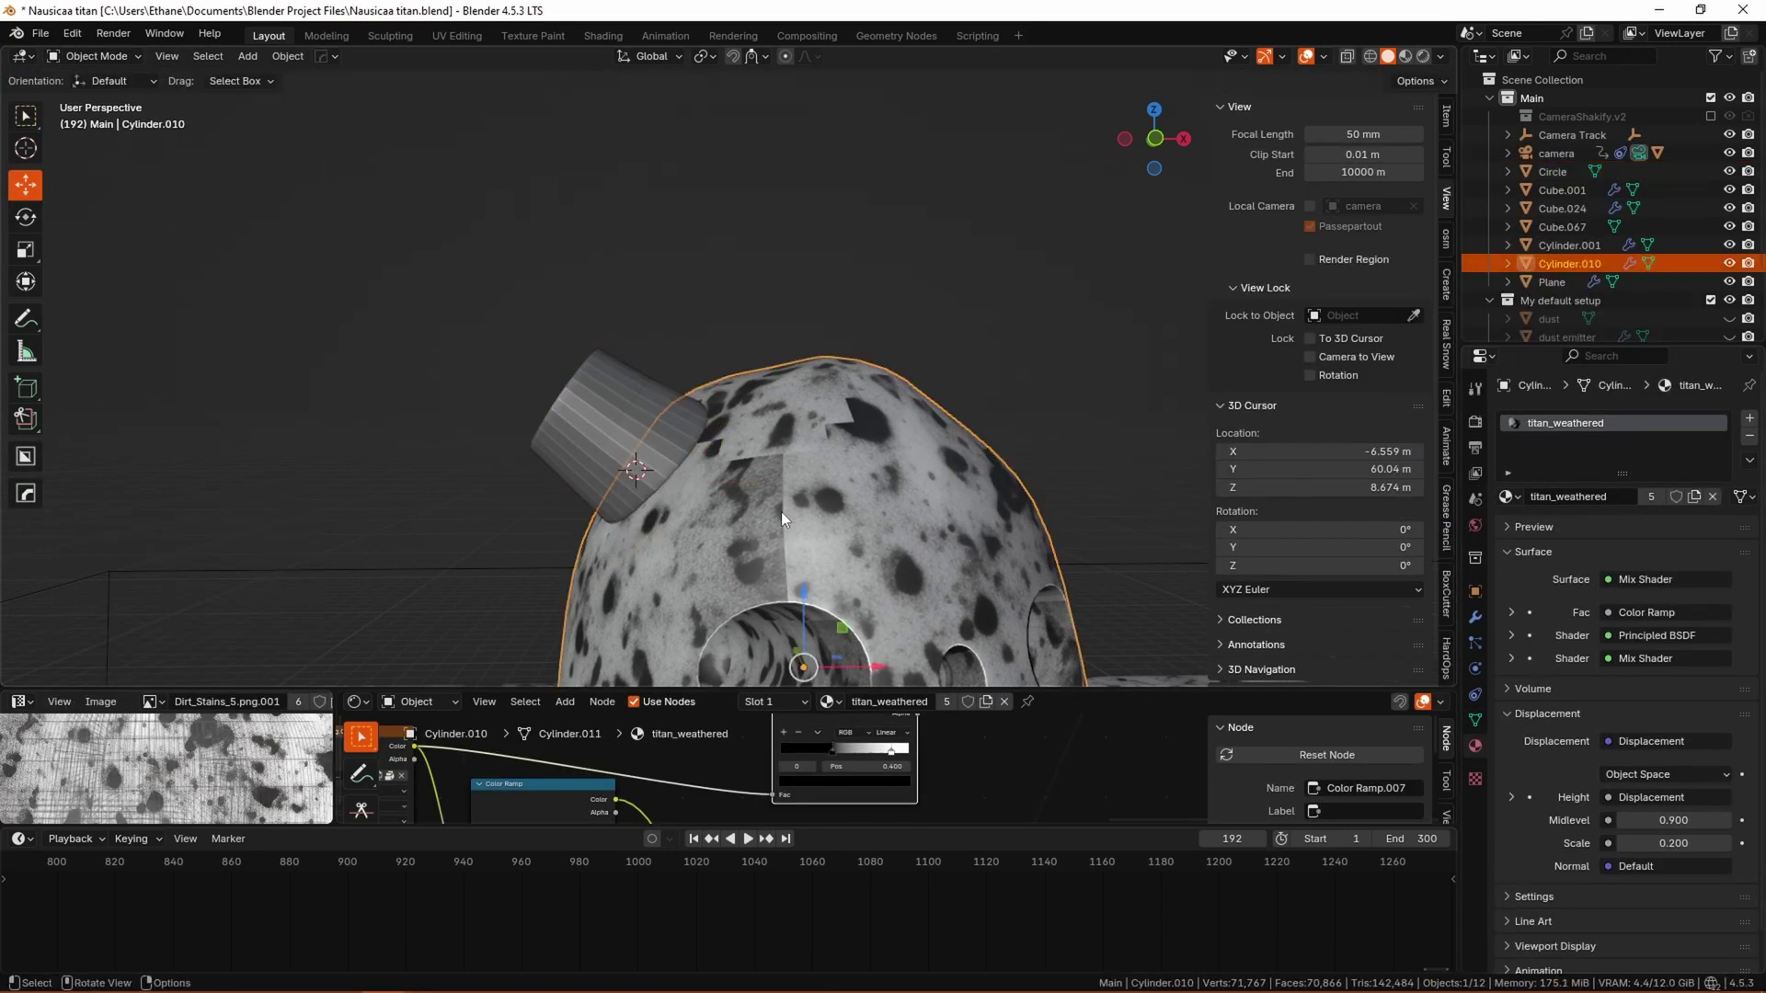
pyautogui.moveTo(781, 511); pyautogui.dragTo(583, 393, button='middle')
pyautogui.keyDown('alt'); pyautogui.click(583, 394); pyautogui.keyUp('alt')
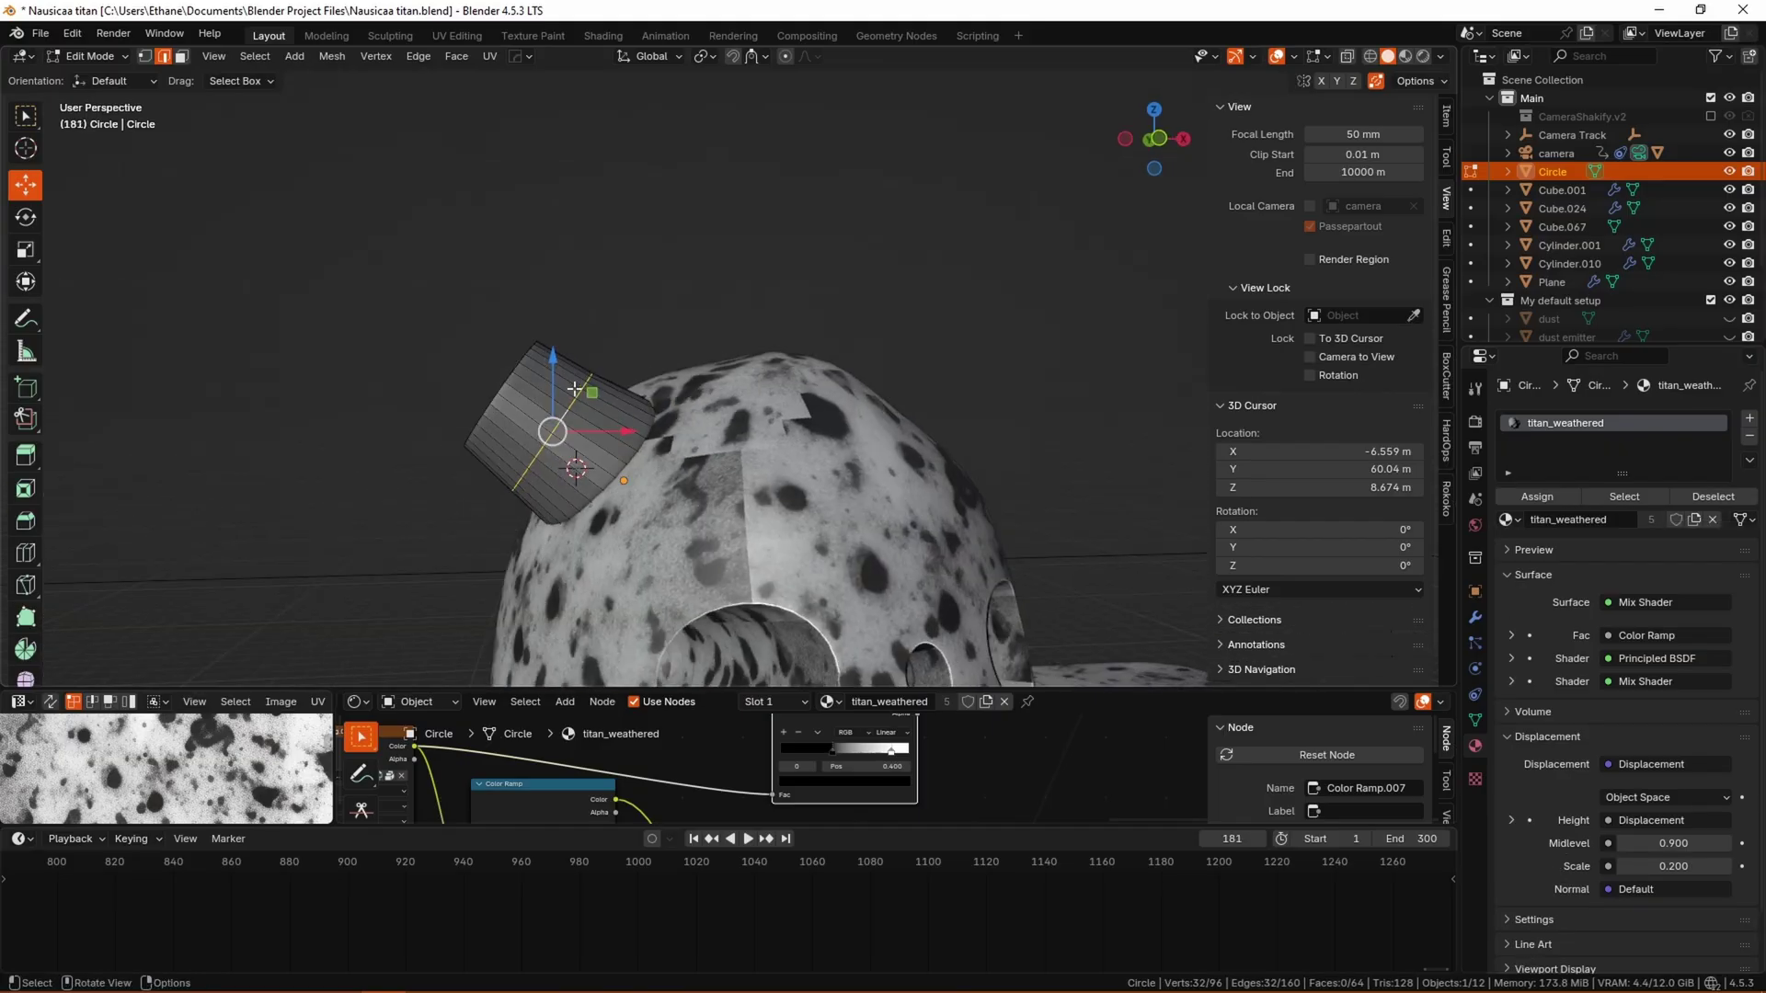
pyautogui.click(609, 411)
pyautogui.keyDown('alt'); pyautogui.click(507, 372); pyautogui.keyUp('alt')
# - Move the band's outer edge loop outward and orbit closer to the skull's face
pyautogui.click(527, 391)
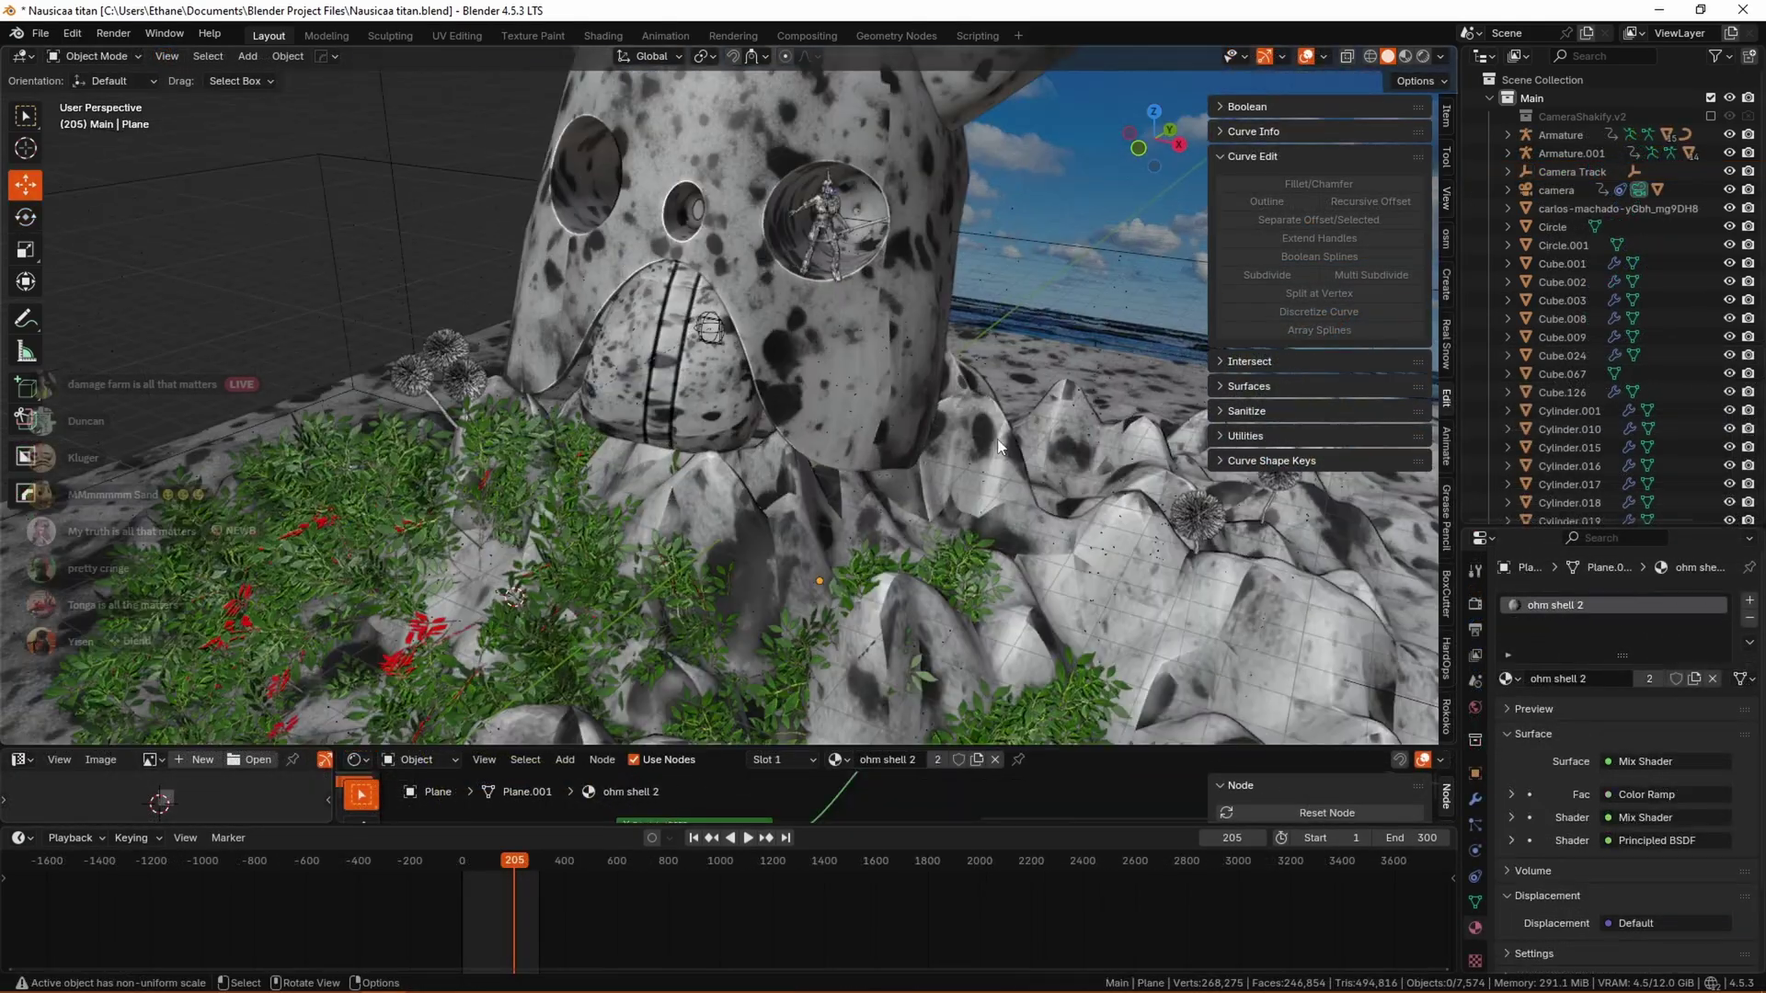
pyautogui.moveTo(997, 439); pyautogui.dragTo(926, 506, button='middle')
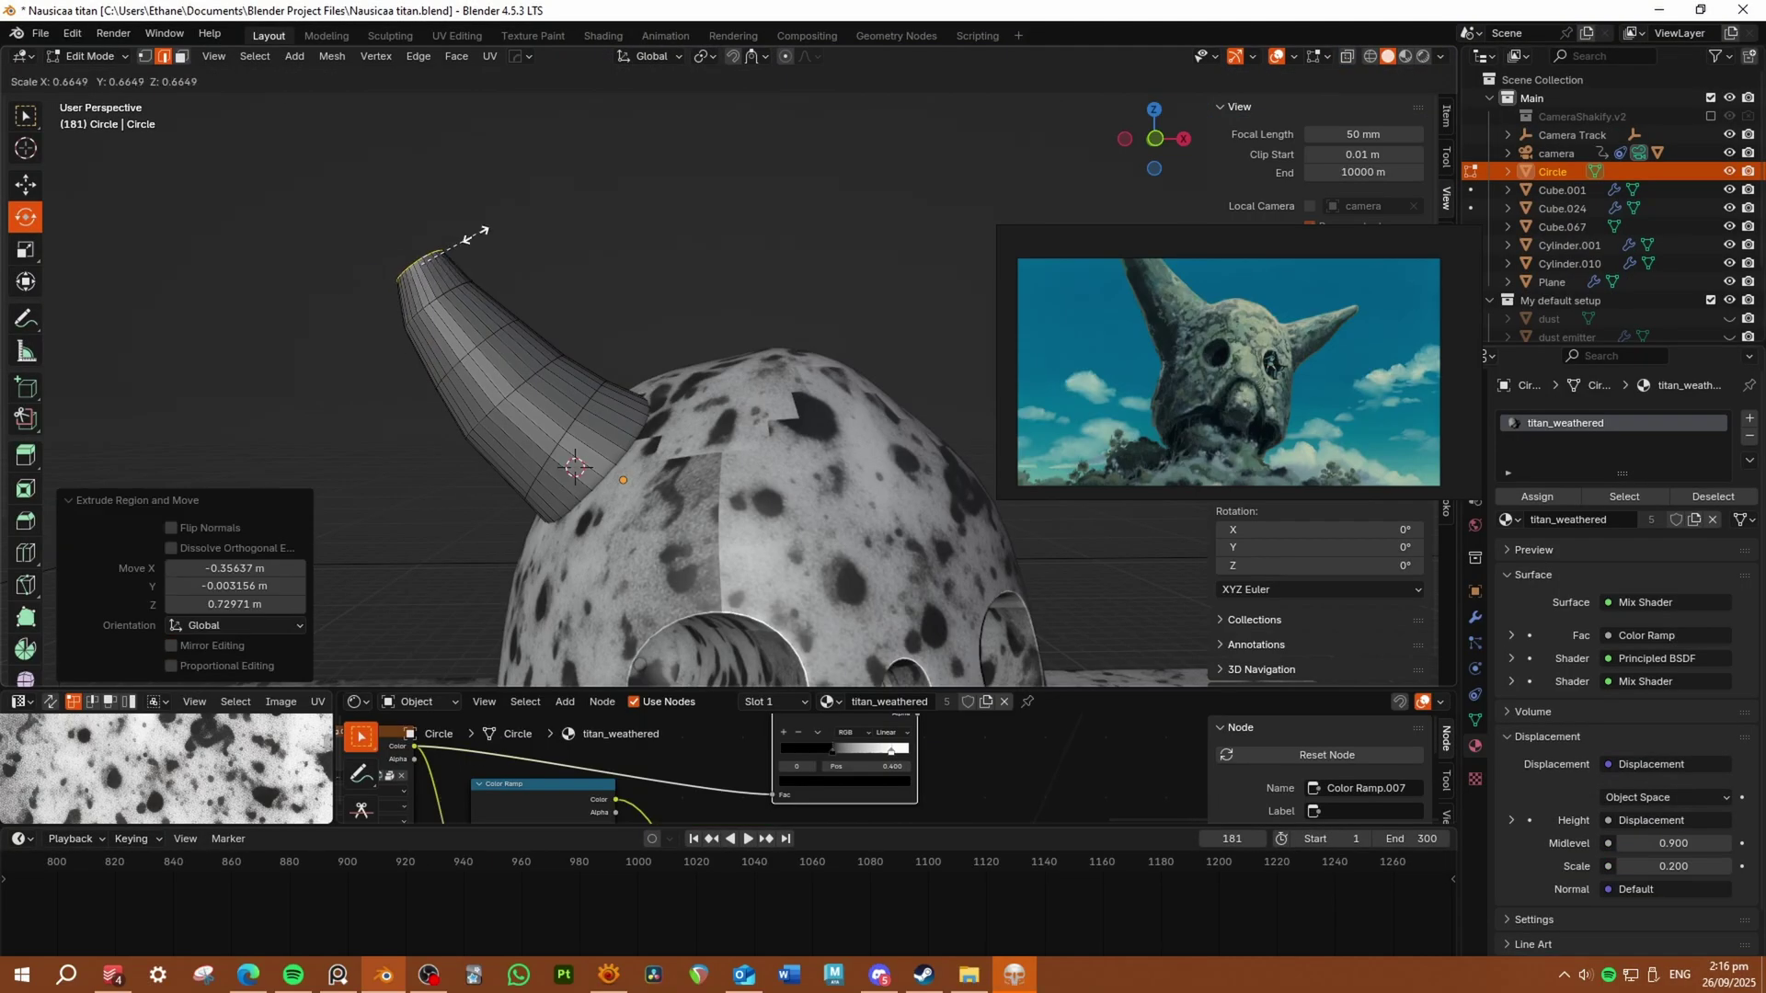
# - Shrink the horn to 0.657 and shift it along the X axis
pyautogui.click(476, 234)
pyautogui.click(26, 184)
pyautogui.scroll(-3, 643, 367)
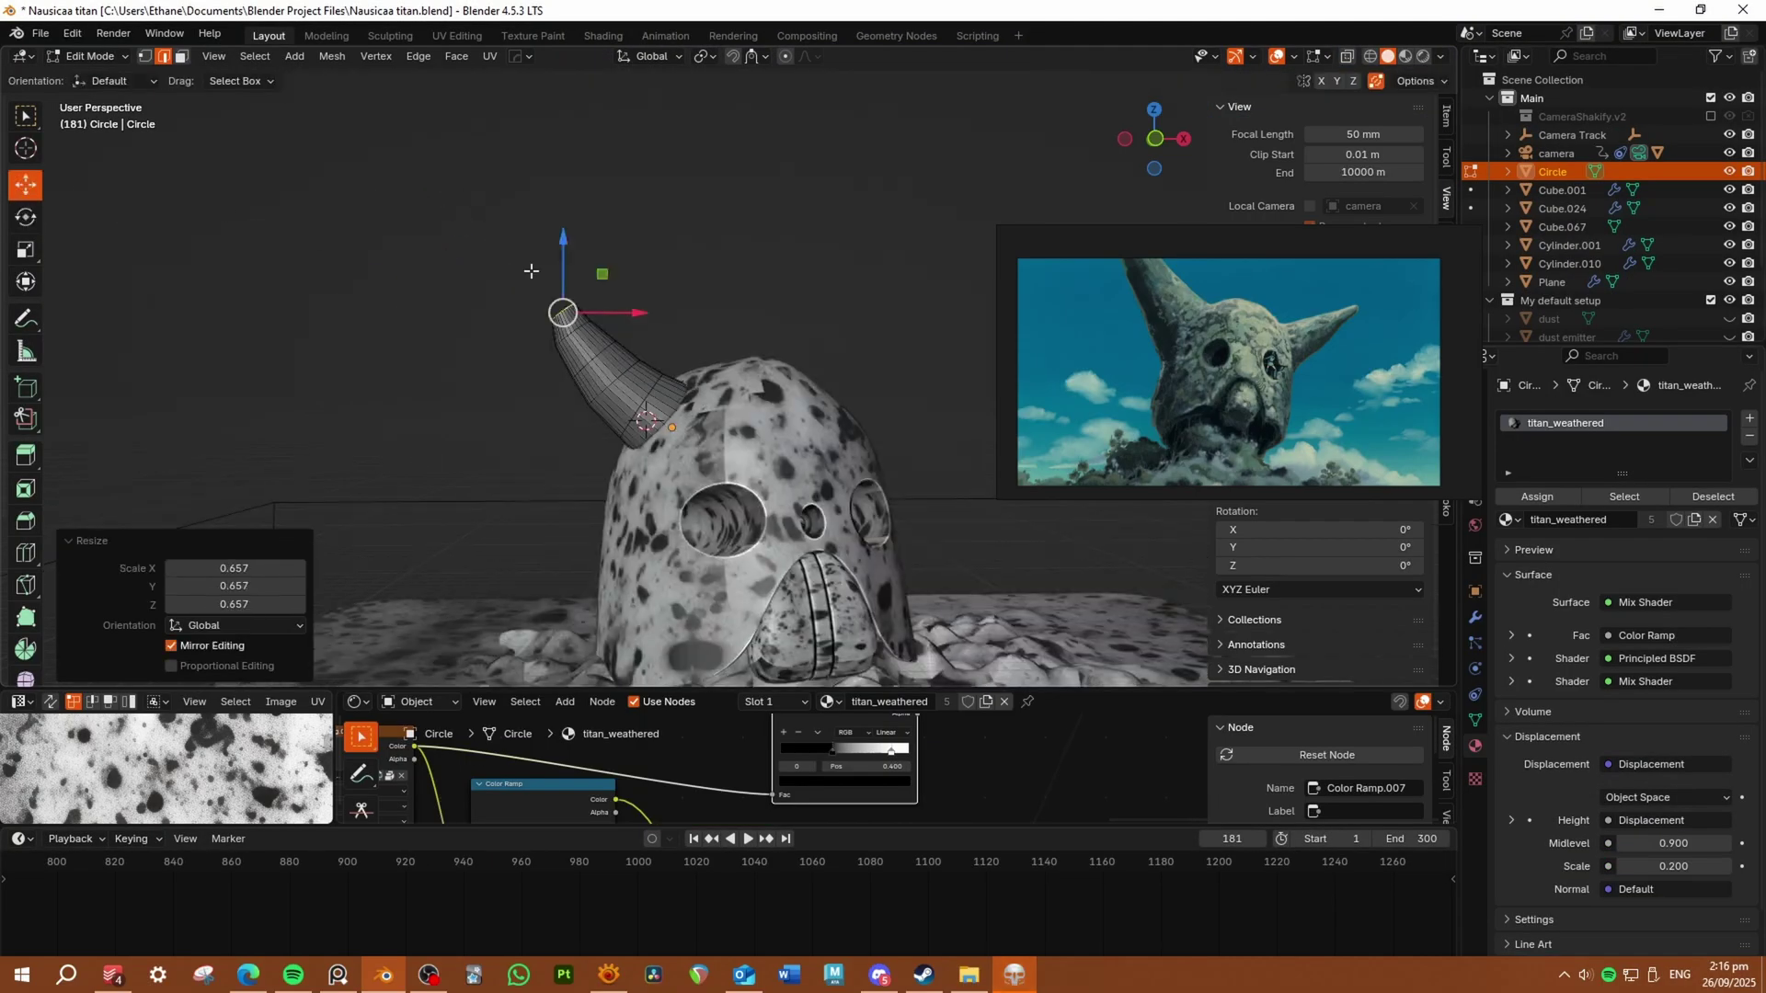
pyautogui.moveTo(648, 310); pyautogui.dragTo(613, 306)
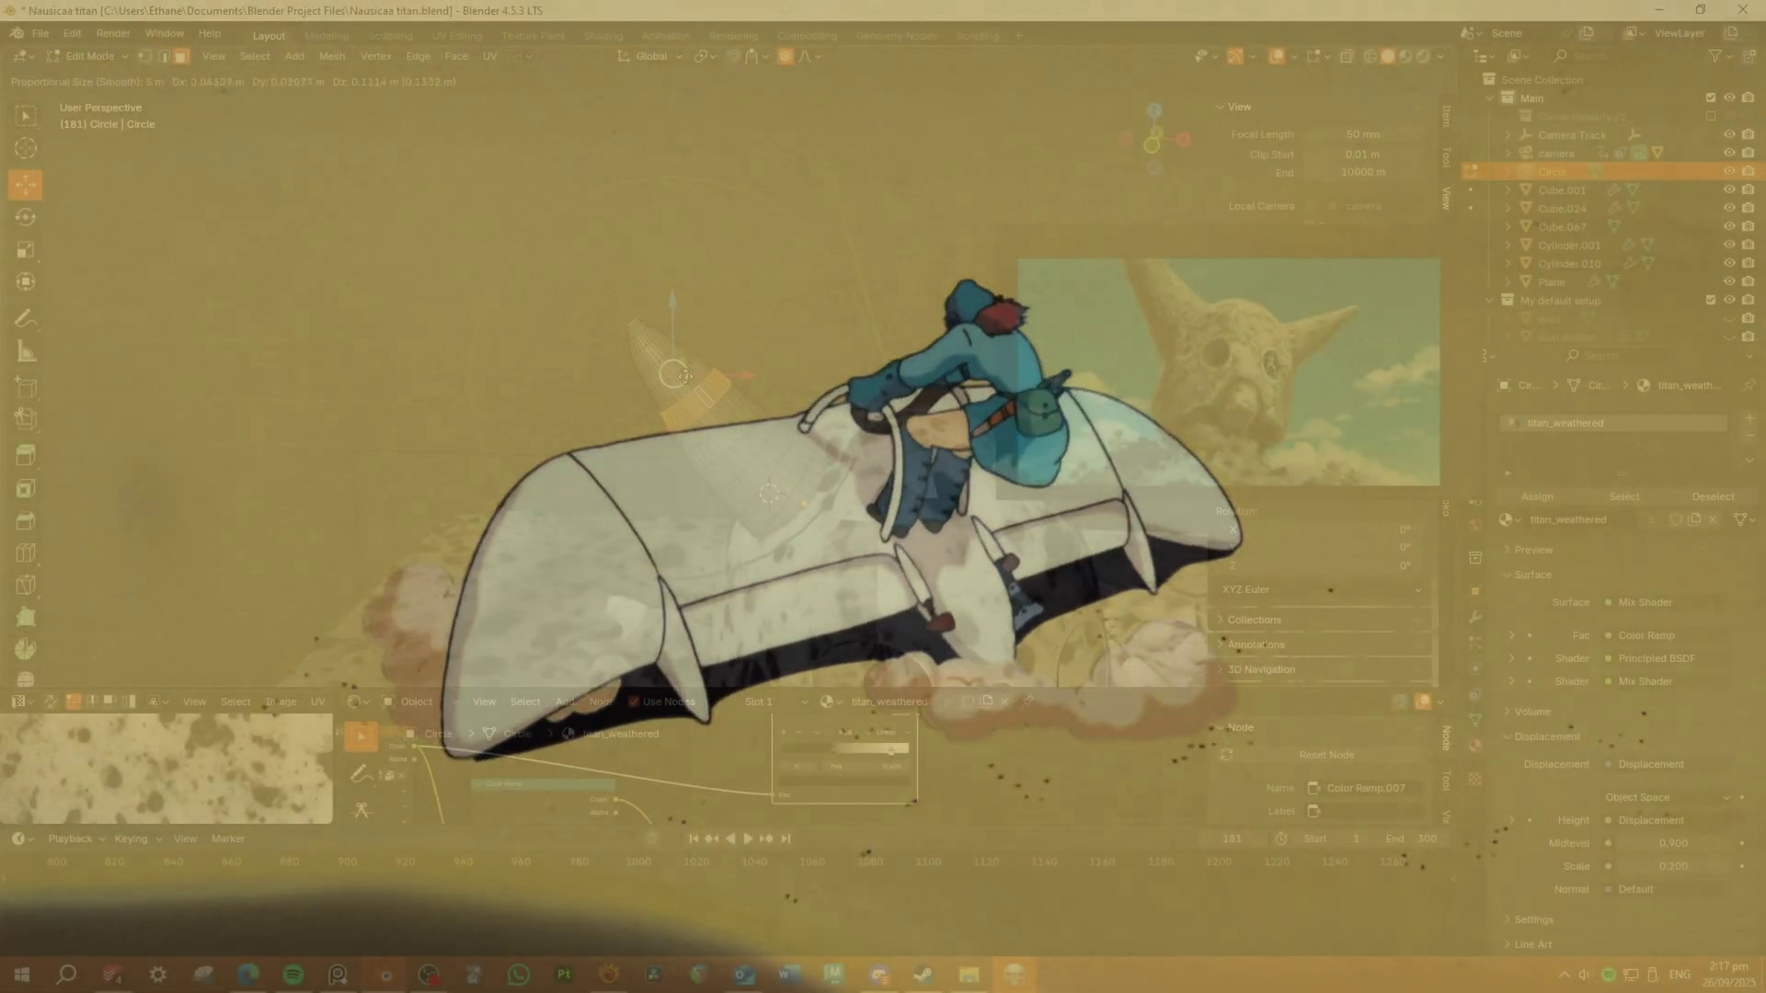
# - Pull the horn tip with Smooth proportional falloff and begin rotating the horn
pyautogui.click(809, 56)
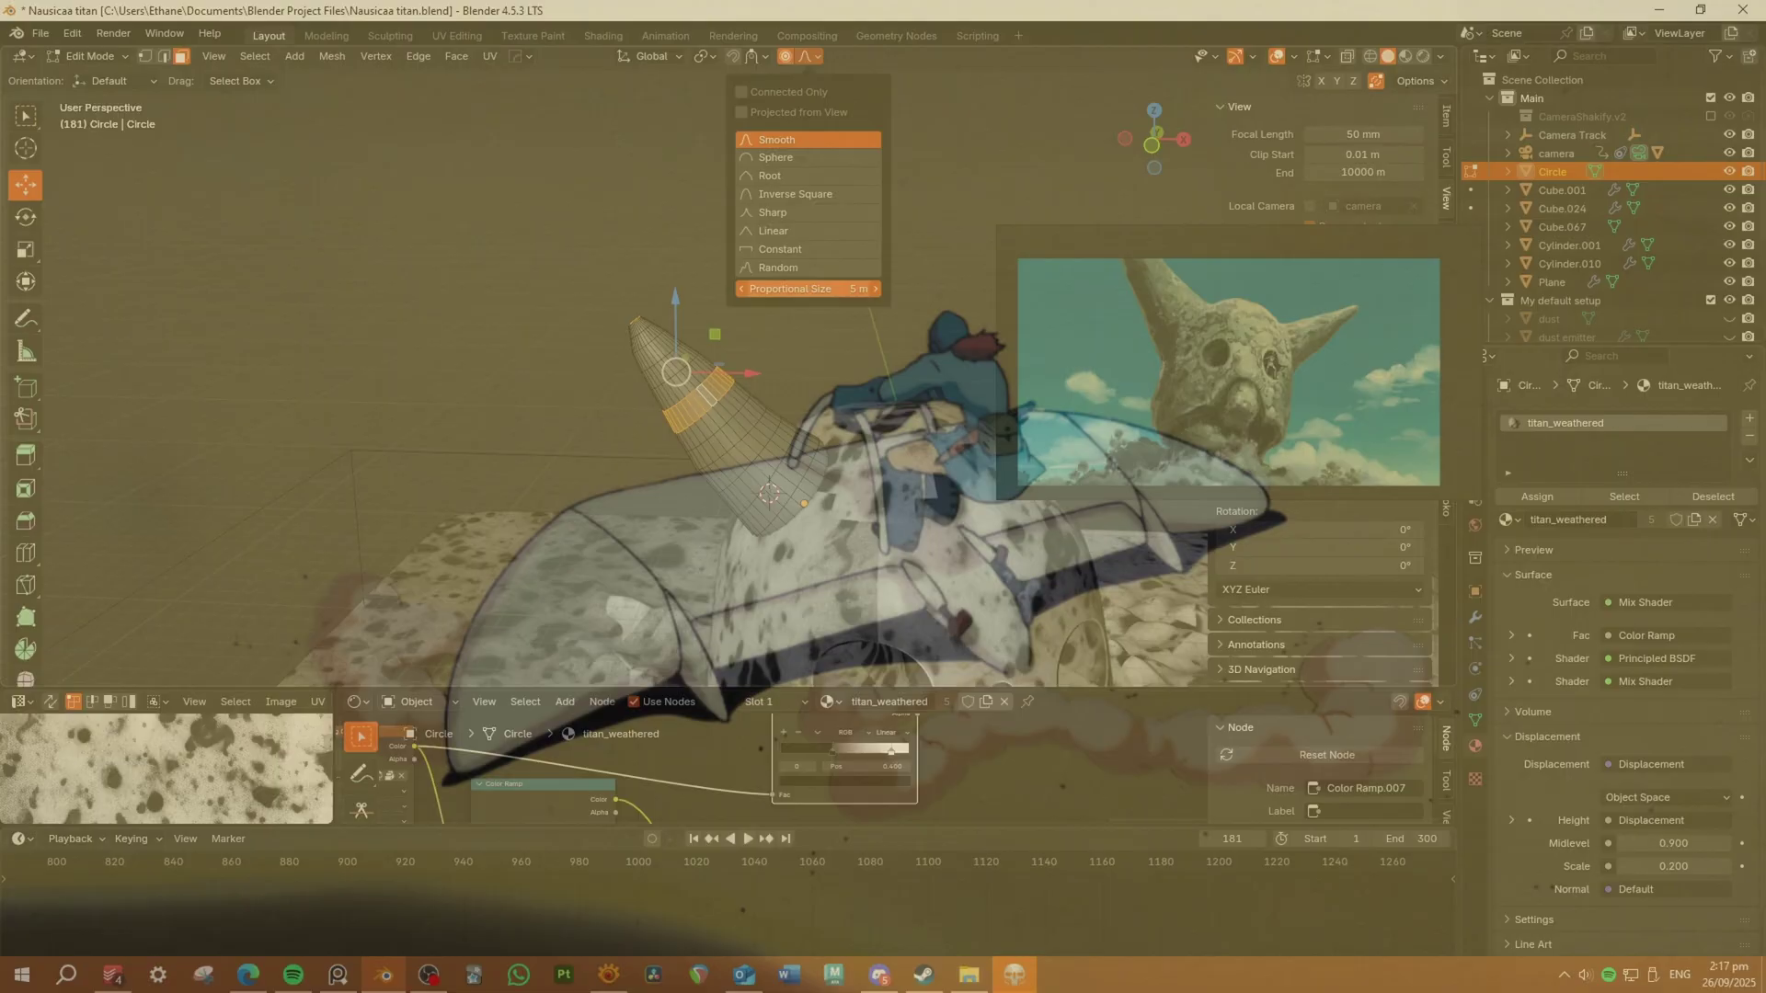
pyautogui.click(828, 138)
pyautogui.press('g')
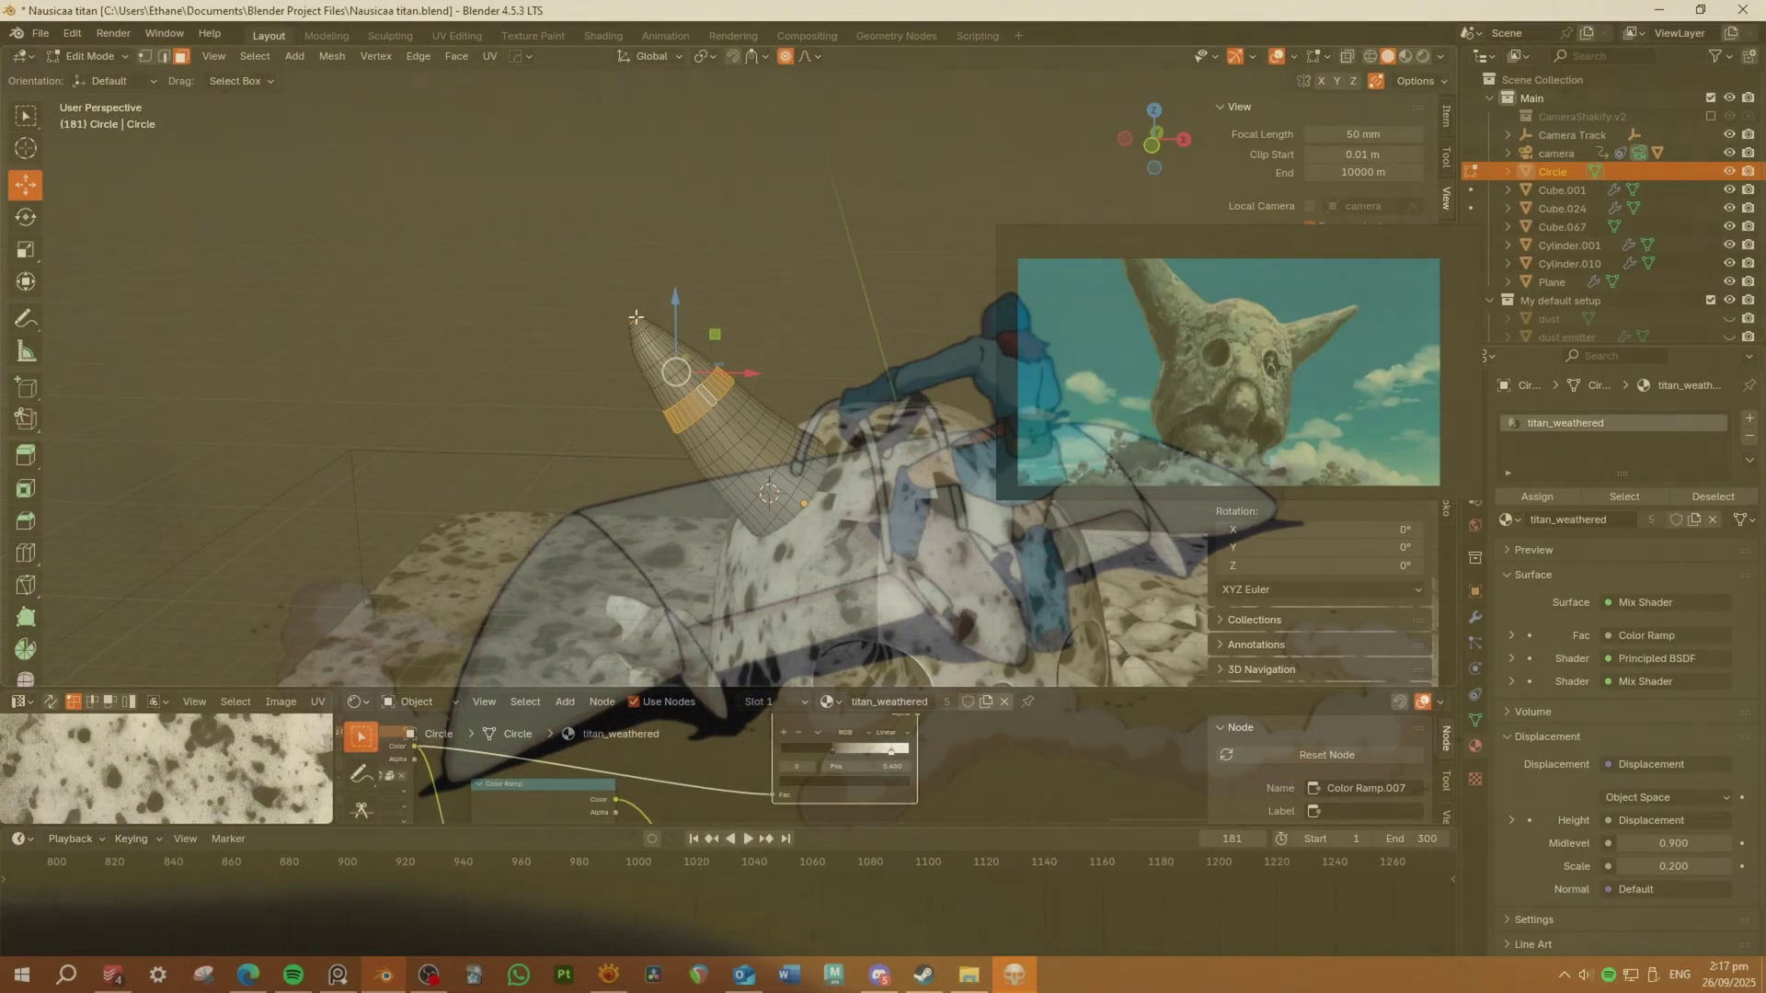
pyautogui.click(651, 324)
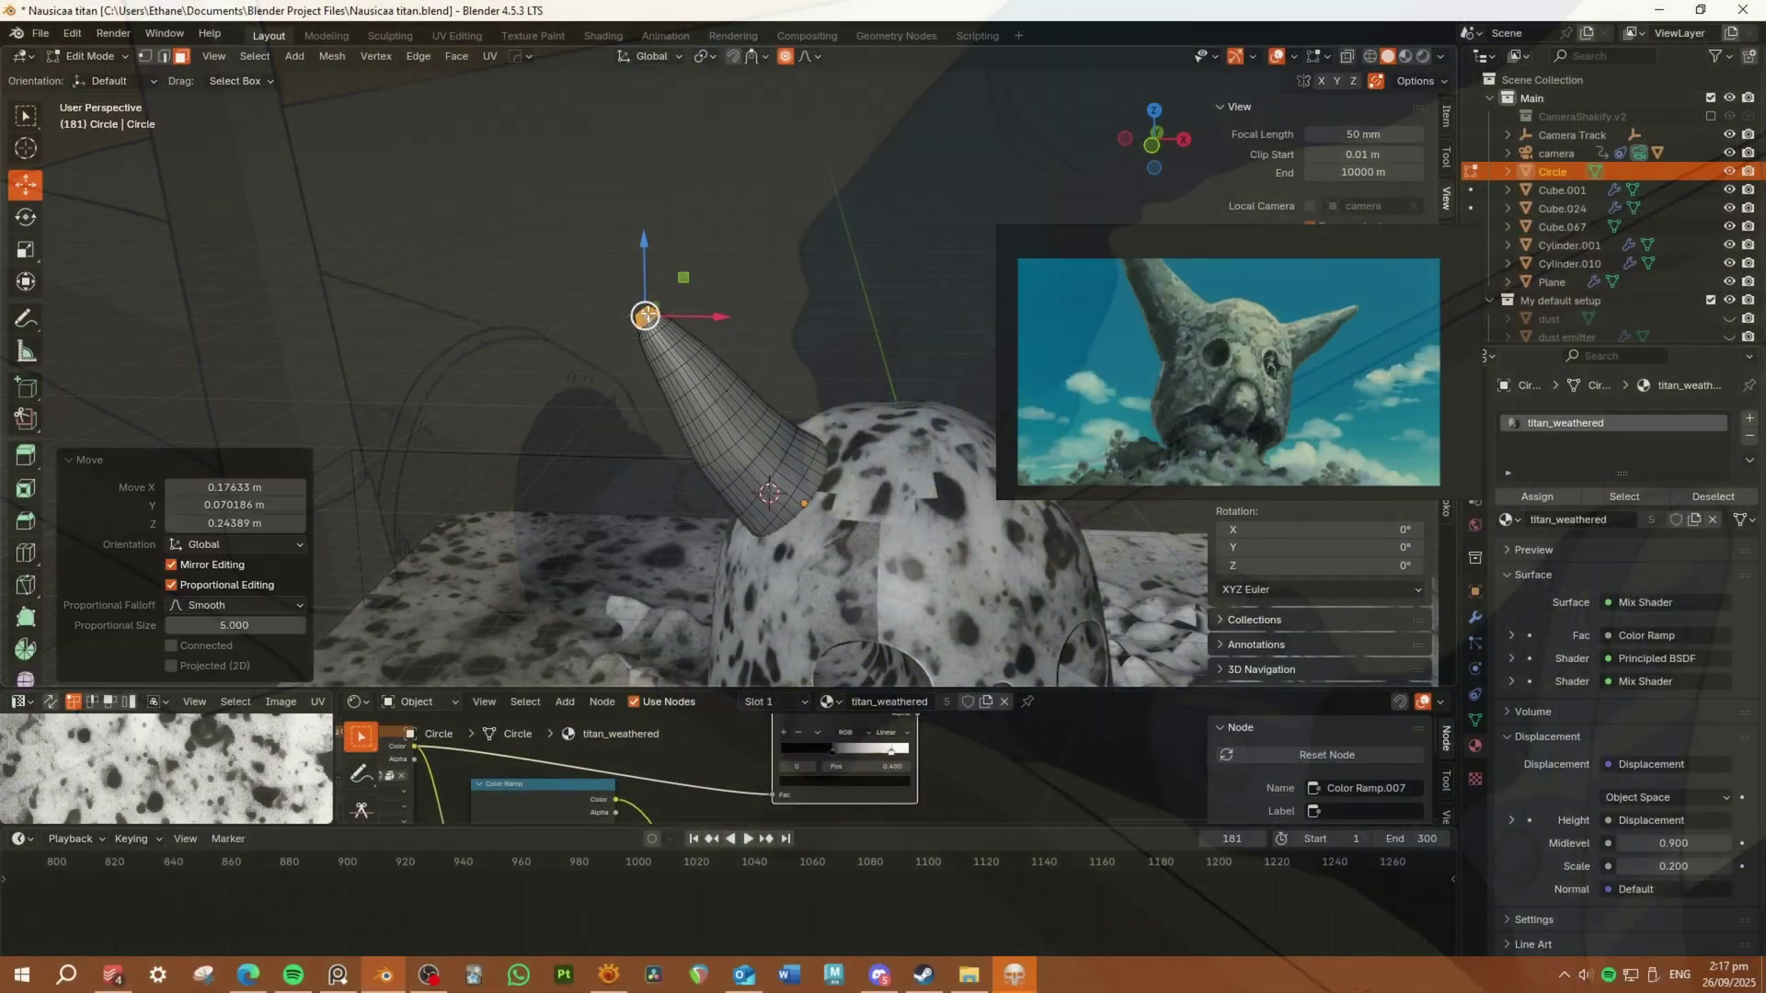
pyautogui.hotkey('shift', 'space')
pyautogui.press('r')
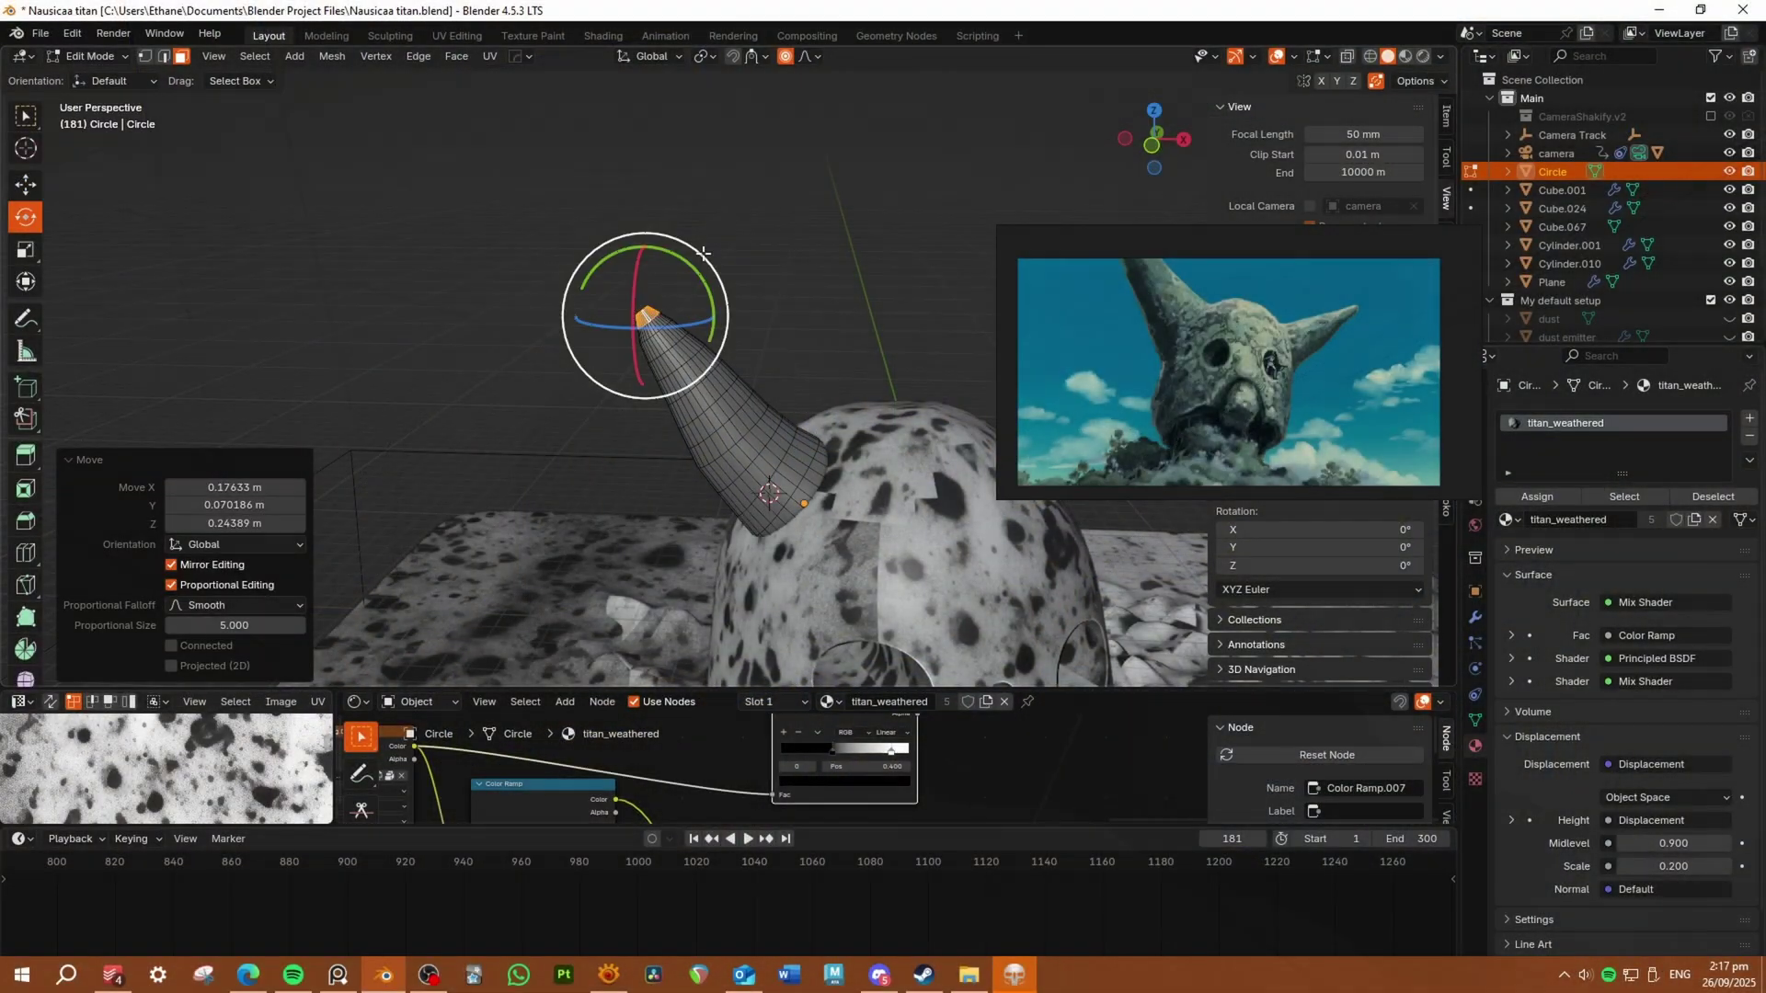
pyautogui.moveTo(763, 285); pyautogui.dragTo(859, 295, button='middle')
pyautogui.rightClick(774, 499)
pyautogui.press('Escape')
# - Thin the horn to about 0.58 on the X and Y axes and tilt it
pyautogui.press('Tab')
pyautogui.press('Tab')
pyautogui.hotkey('shift', 'space')
pyautogui.press('r')
pyautogui.press('s')
pyautogui.hotkey('shift', 'z')
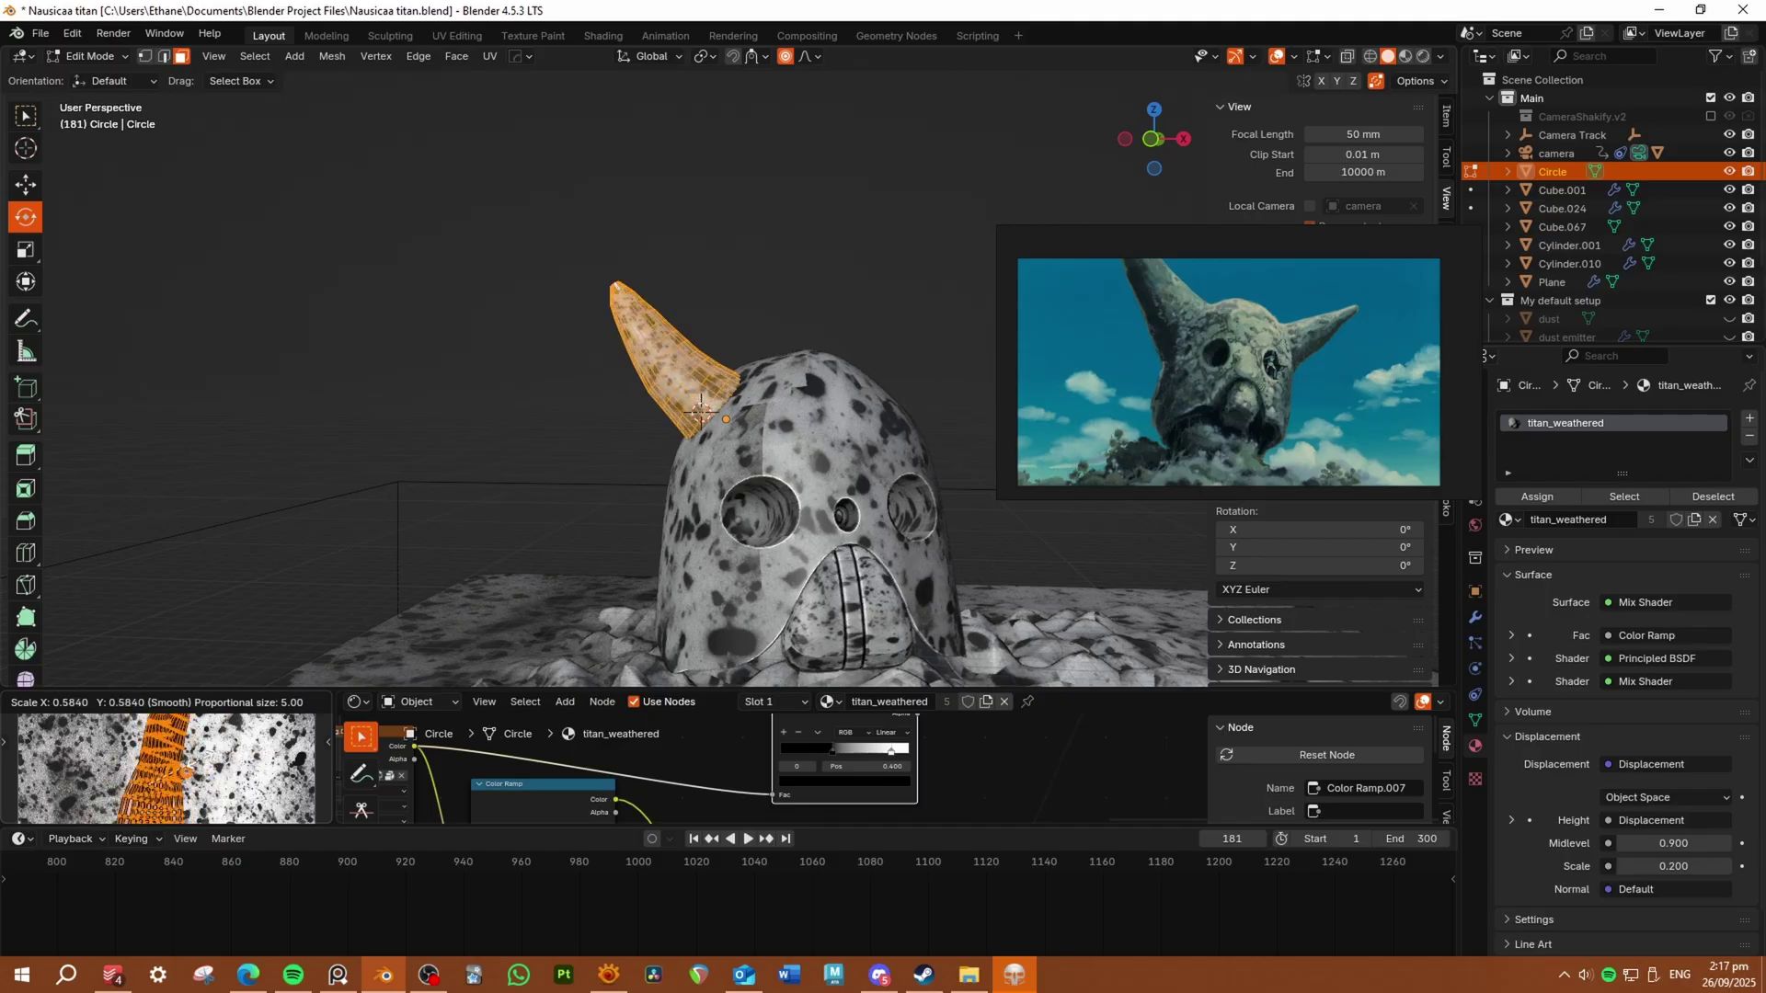
pyautogui.click(672, 418)
pyautogui.press('Tab')
pyautogui.moveTo(671, 418); pyautogui.dragTo(591, 290, button='middle')
pyautogui.click(643, 276)
# - Duplicate the horn, move the copy along X and mirror it with negative X scale
pyautogui.hotkey('shift', 'space')
pyautogui.press('g')
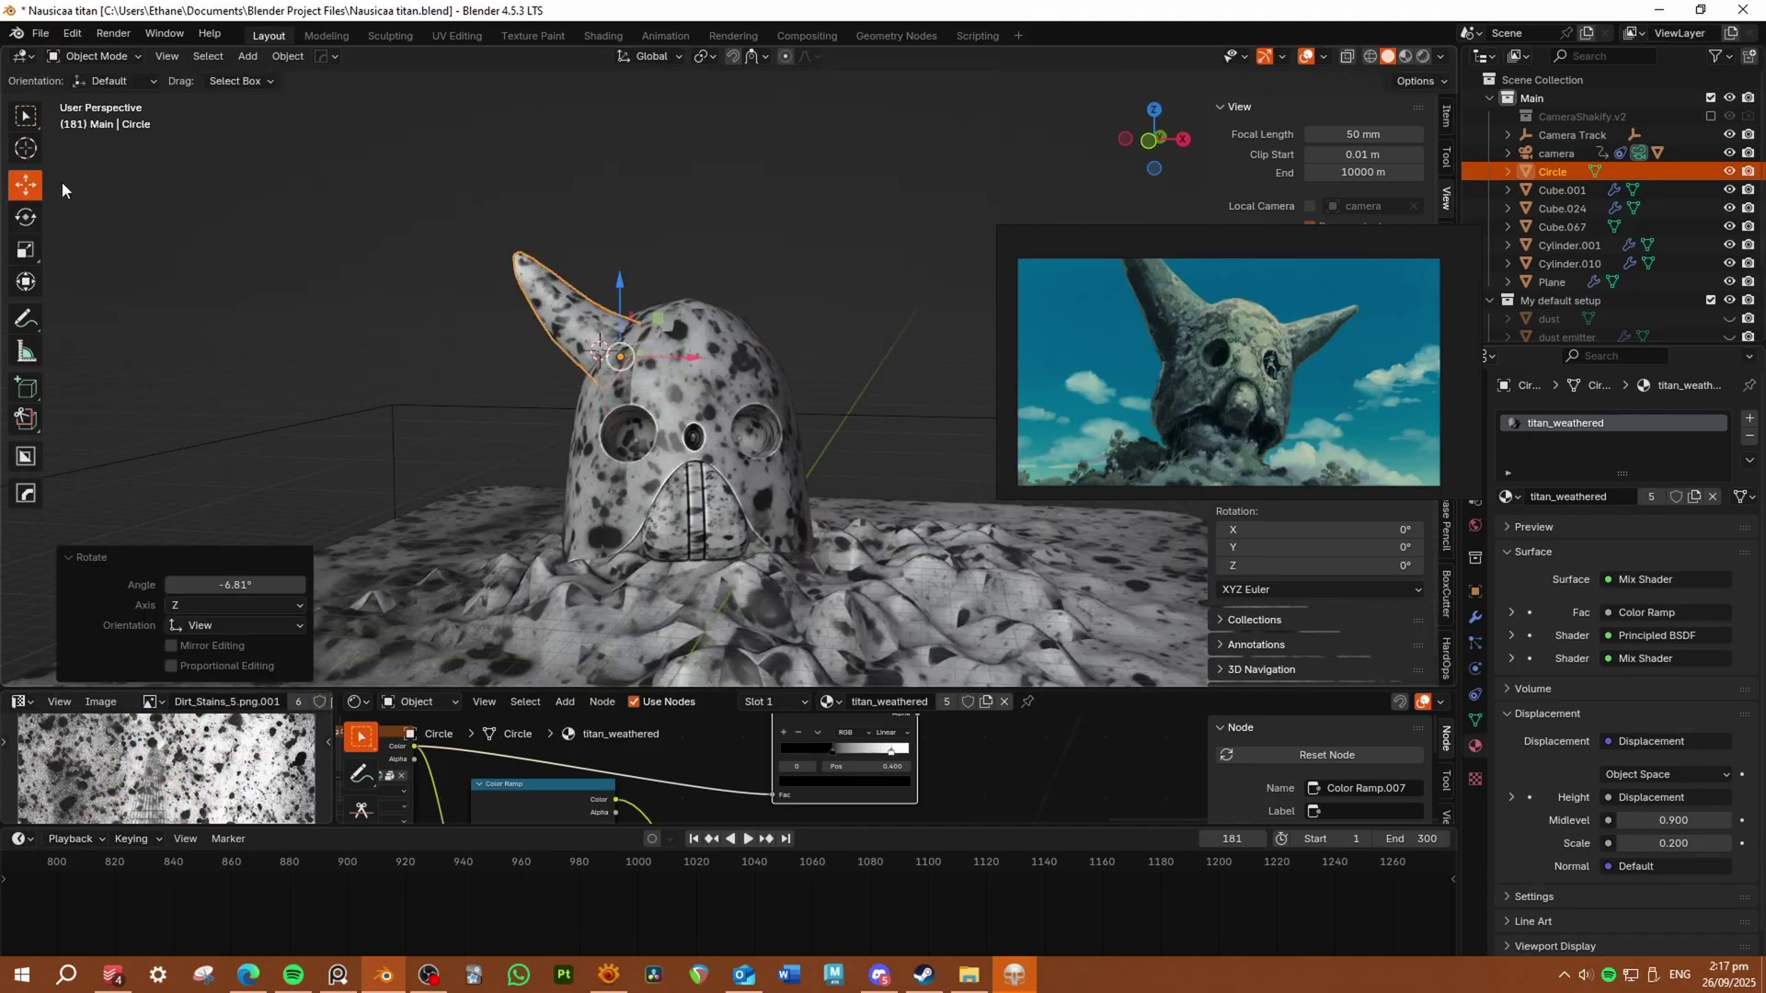
pyautogui.hotkey('shift', 'd')
pyautogui.press('x')
pyautogui.click(745, 353)
pyautogui.press('s')
pyautogui.press('x')
pyautogui.click(681, 387)
pyautogui.press('KP_0')
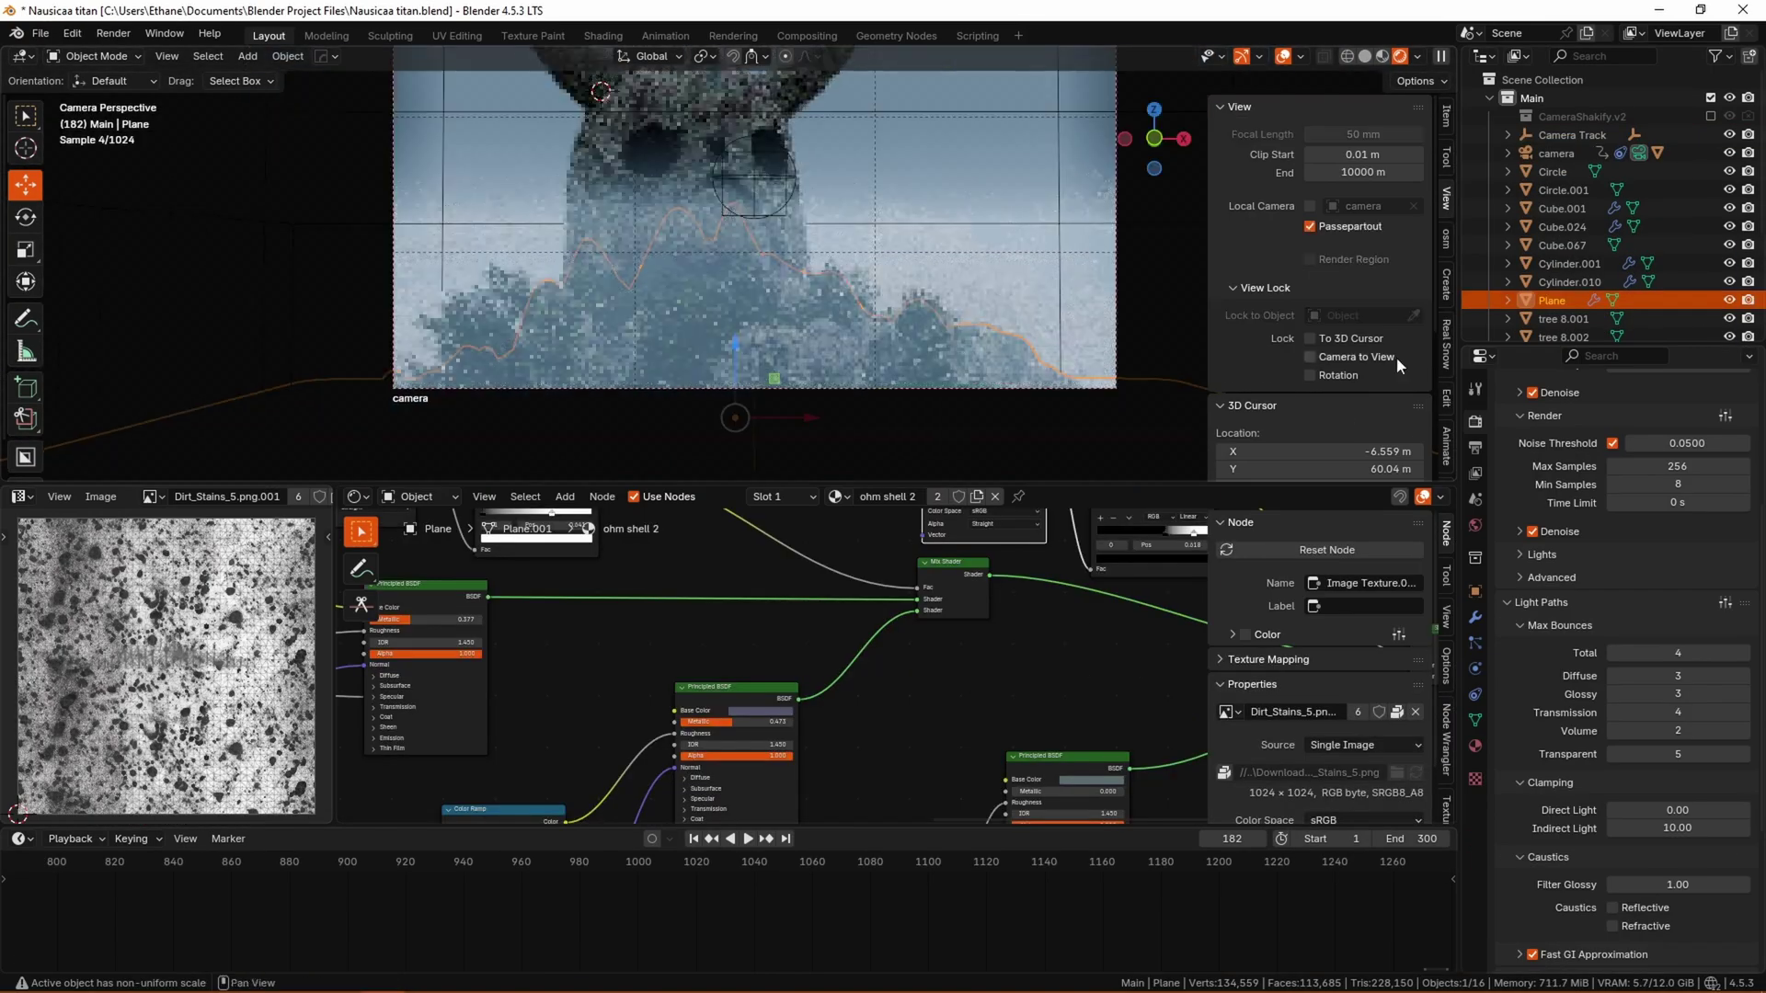
# - Delete the old plane and save the blend file
pyautogui.scroll(-3, 831, 305)
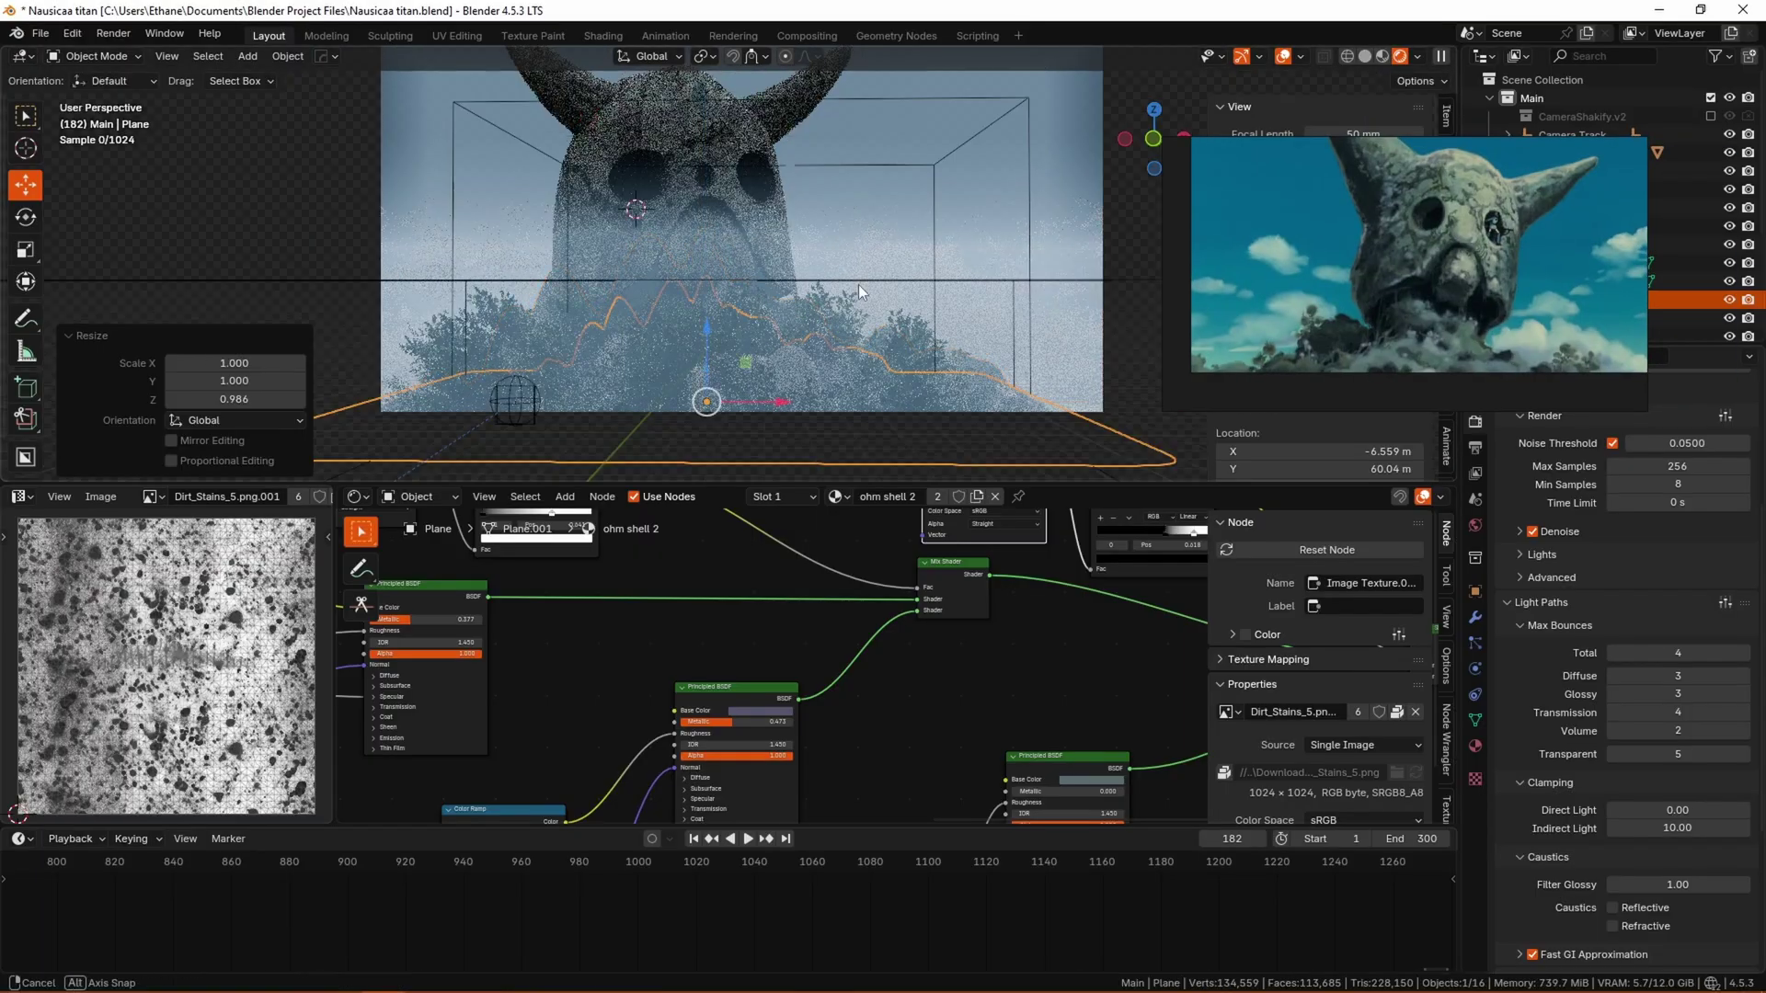
pyautogui.moveTo(831, 305); pyautogui.dragTo(930, 185, button='middle')
pyautogui.press('Delete')
pyautogui.hotkey('ctrl', 's')
# - Import the sky photo from Downloads > Blender Photo Textures > HDRIs & Backgrounds as a mesh plane
pyautogui.hotkey('shift', 'a')
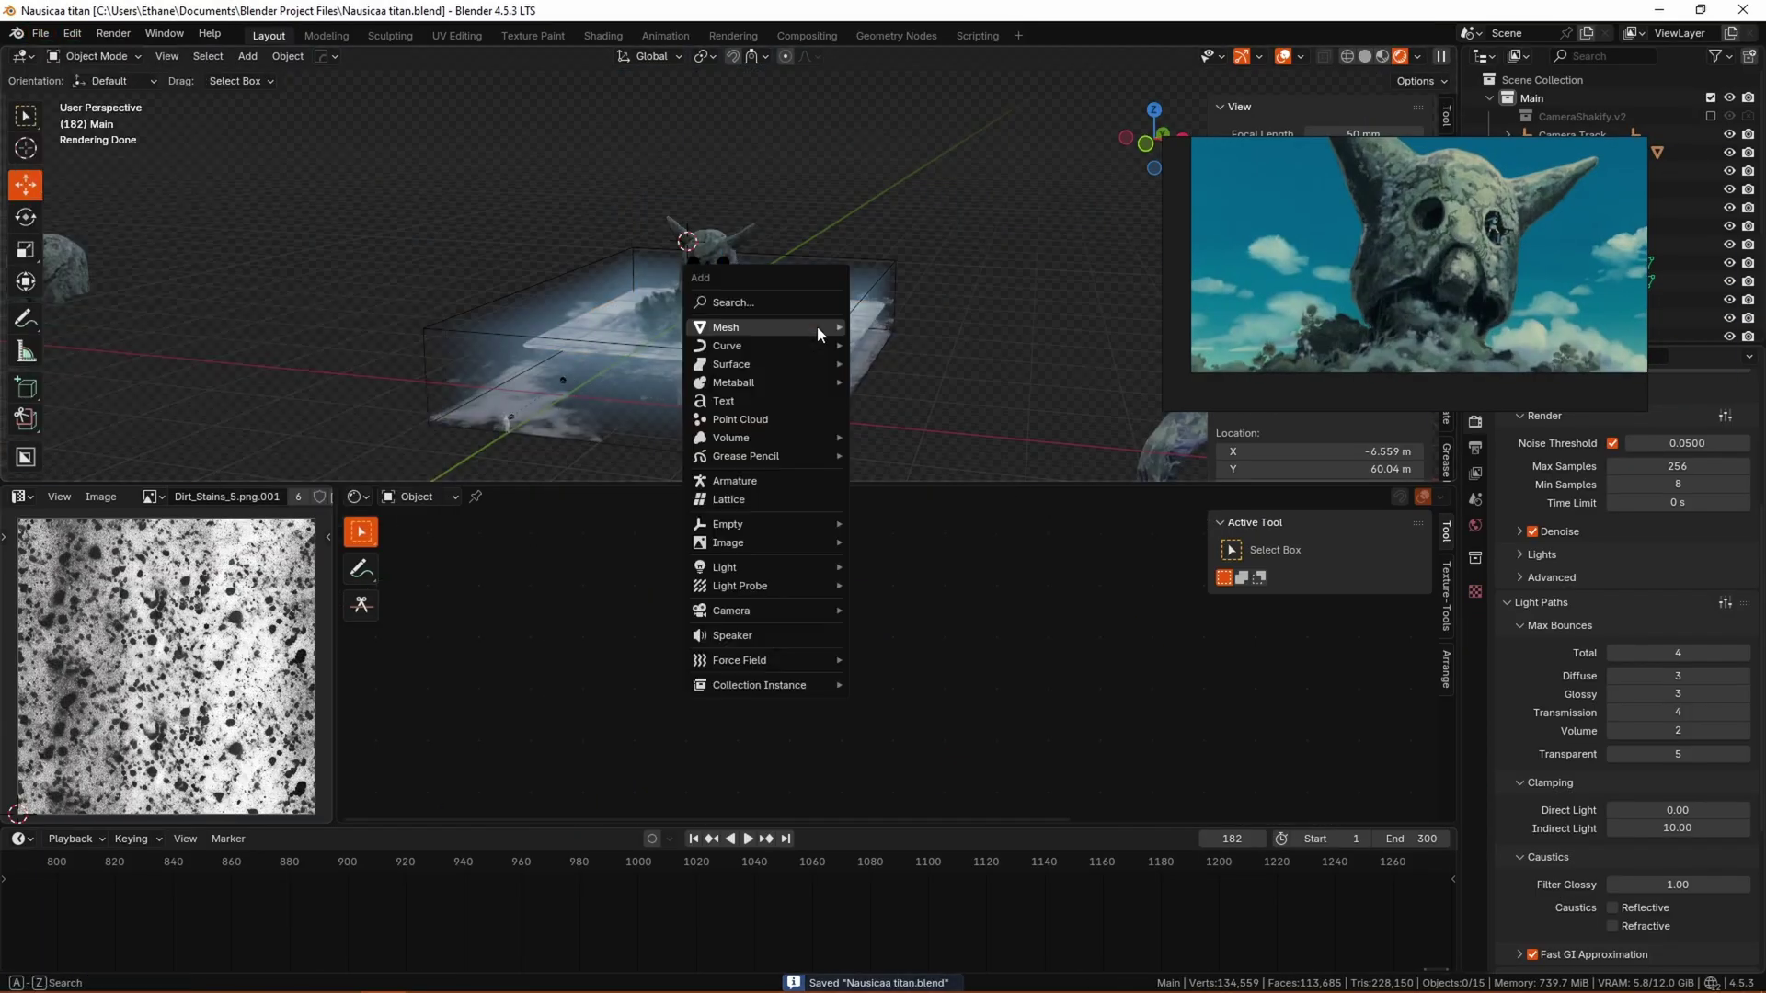
pyautogui.moveTo(817, 325)
pyautogui.moveTo(826, 543)
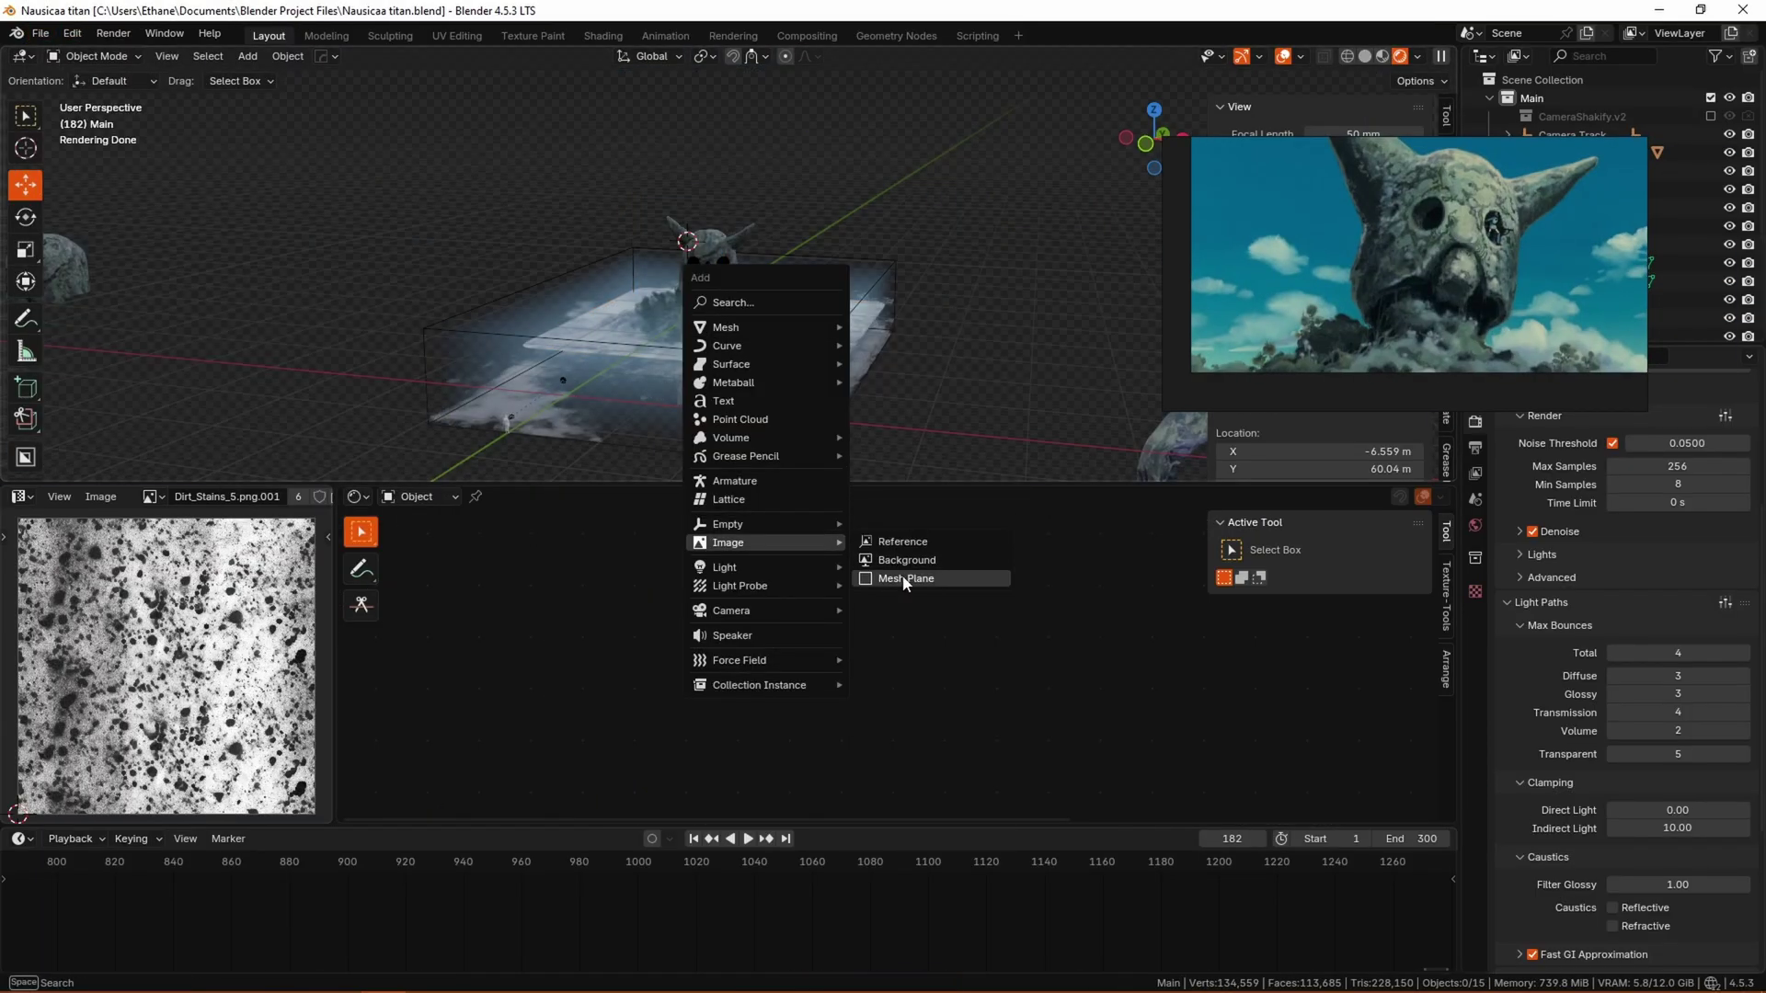
pyautogui.click(901, 581)
pyautogui.click(460, 407)
pyautogui.doubleClick(779, 407)
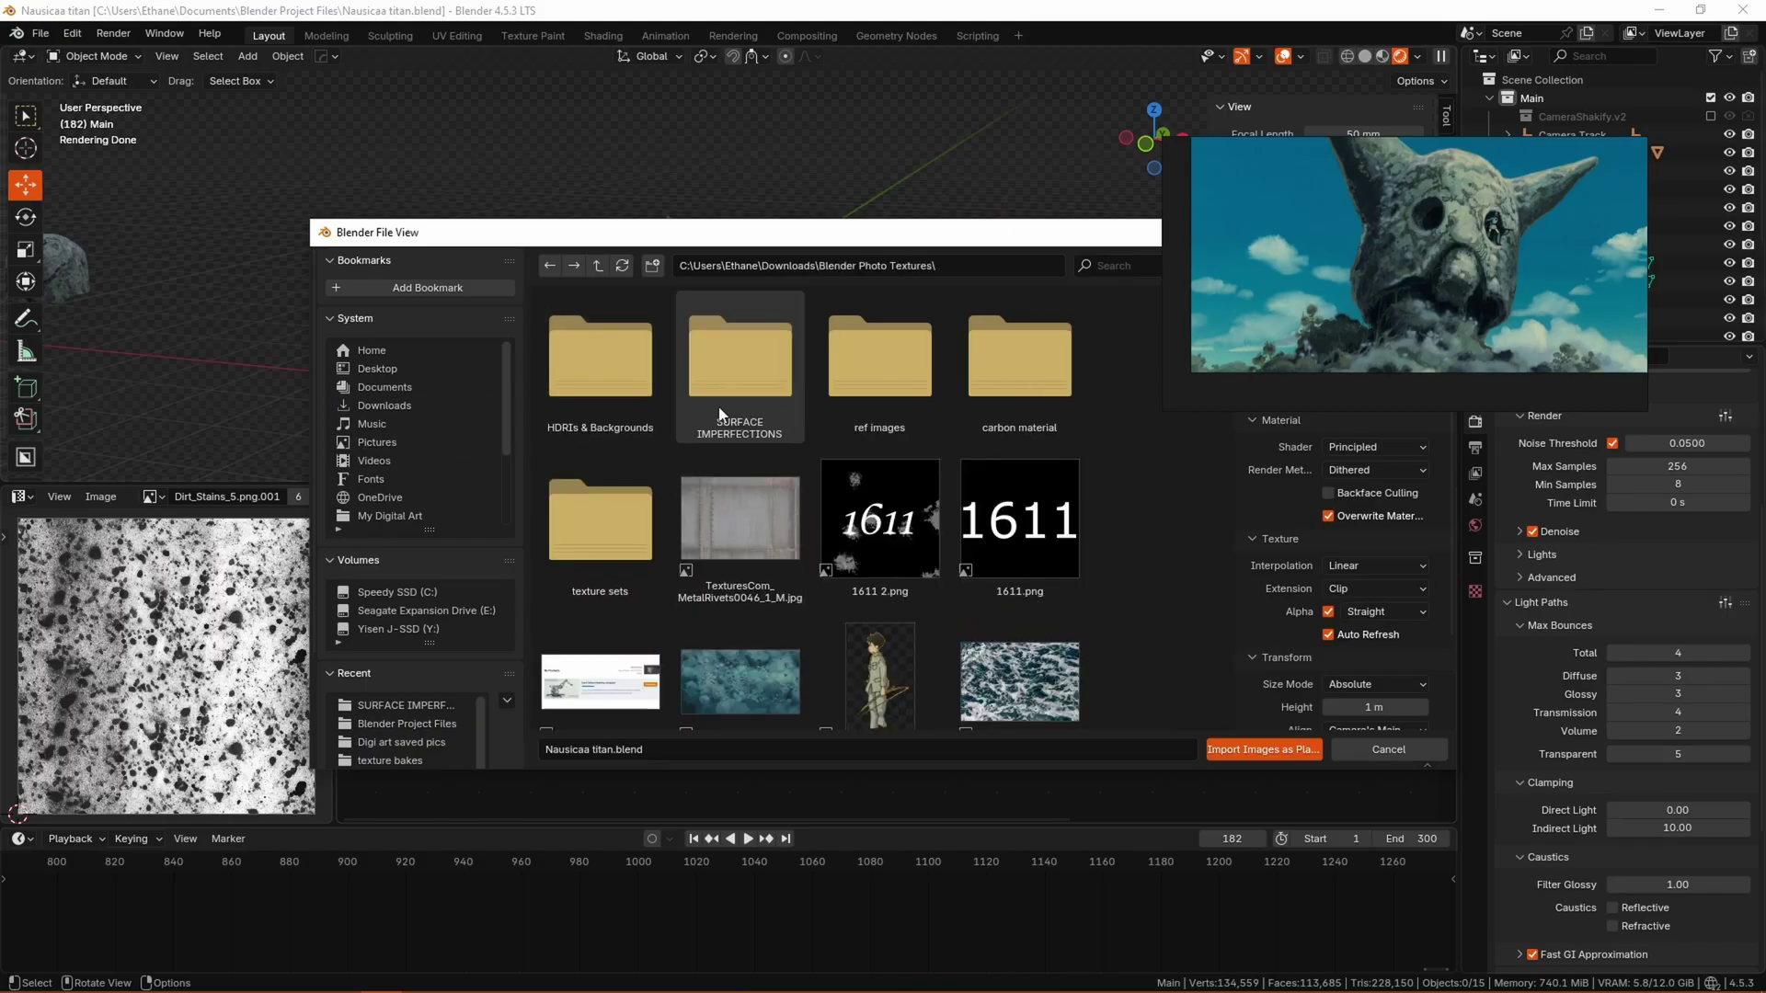
pyautogui.doubleClick(644, 395)
pyautogui.click(837, 552)
pyautogui.scroll(-1, 833, 531)
pyautogui.scroll(-6, 833, 531)
pyautogui.moveTo(1229, 654); pyautogui.dragTo(1229, 344)
pyautogui.click(1262, 750)
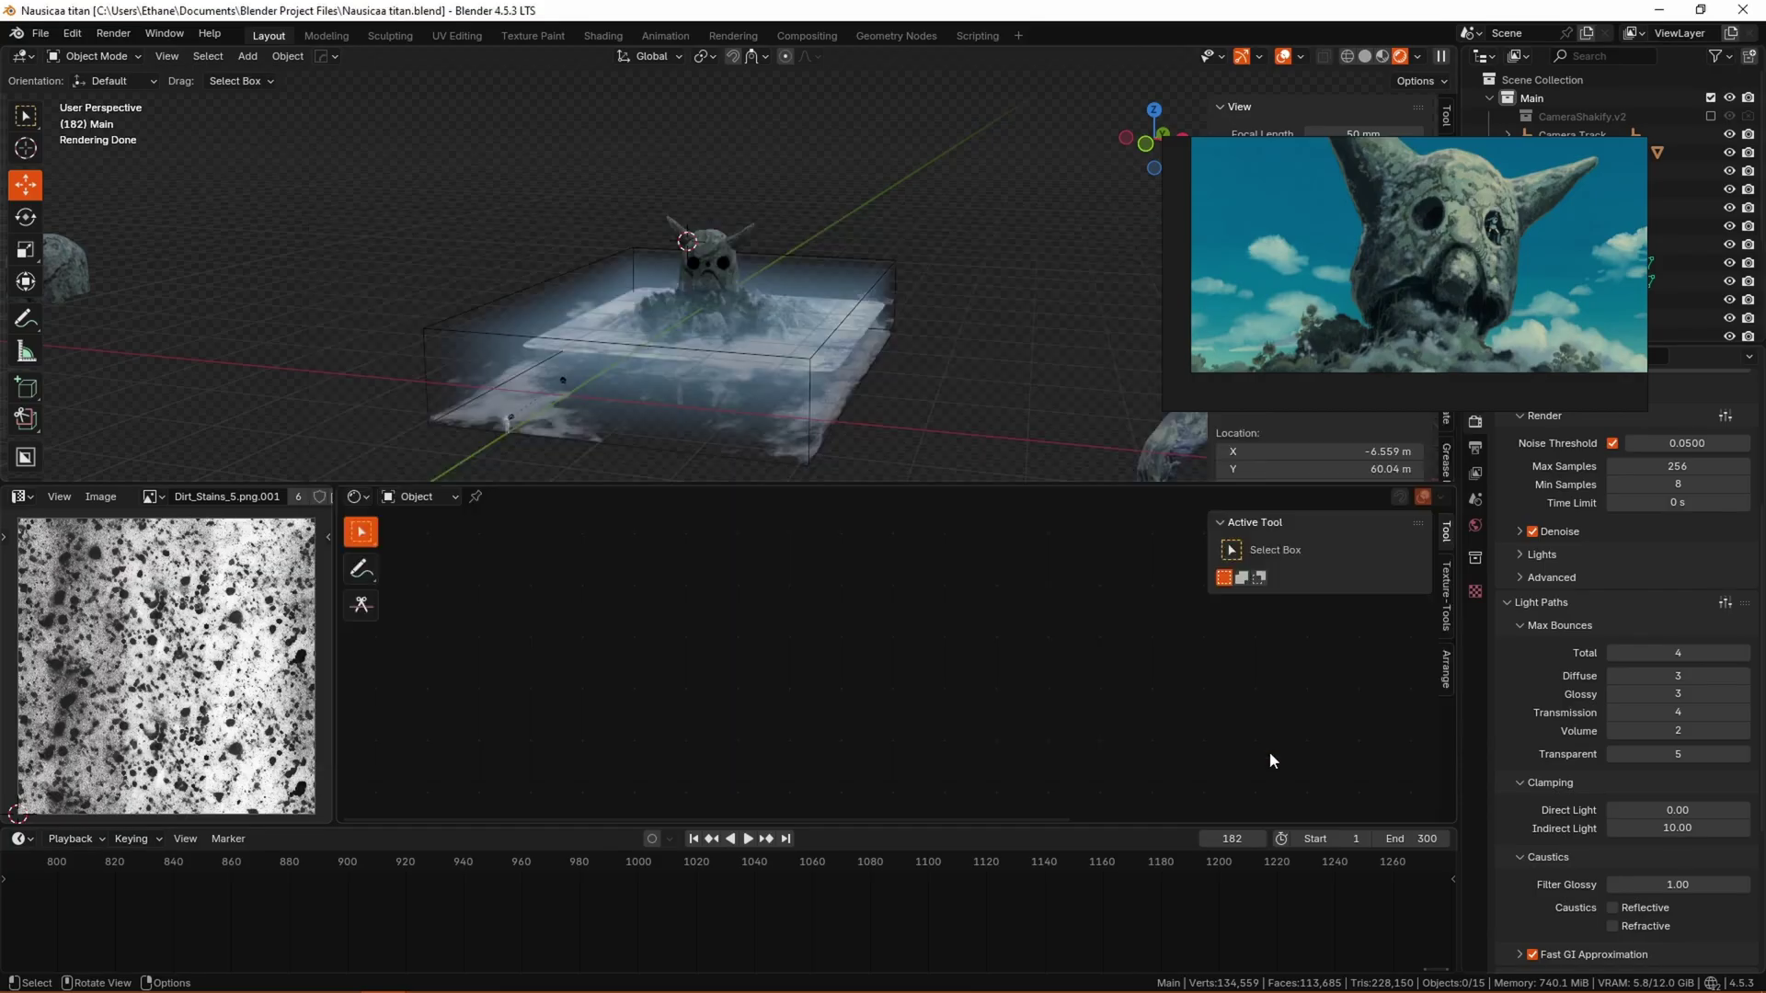
# - Scale the sky plane up to fill the camera view
pyautogui.press('s')
pyautogui.click(839, 355)
pyautogui.press('KP_0')
pyautogui.press('s')
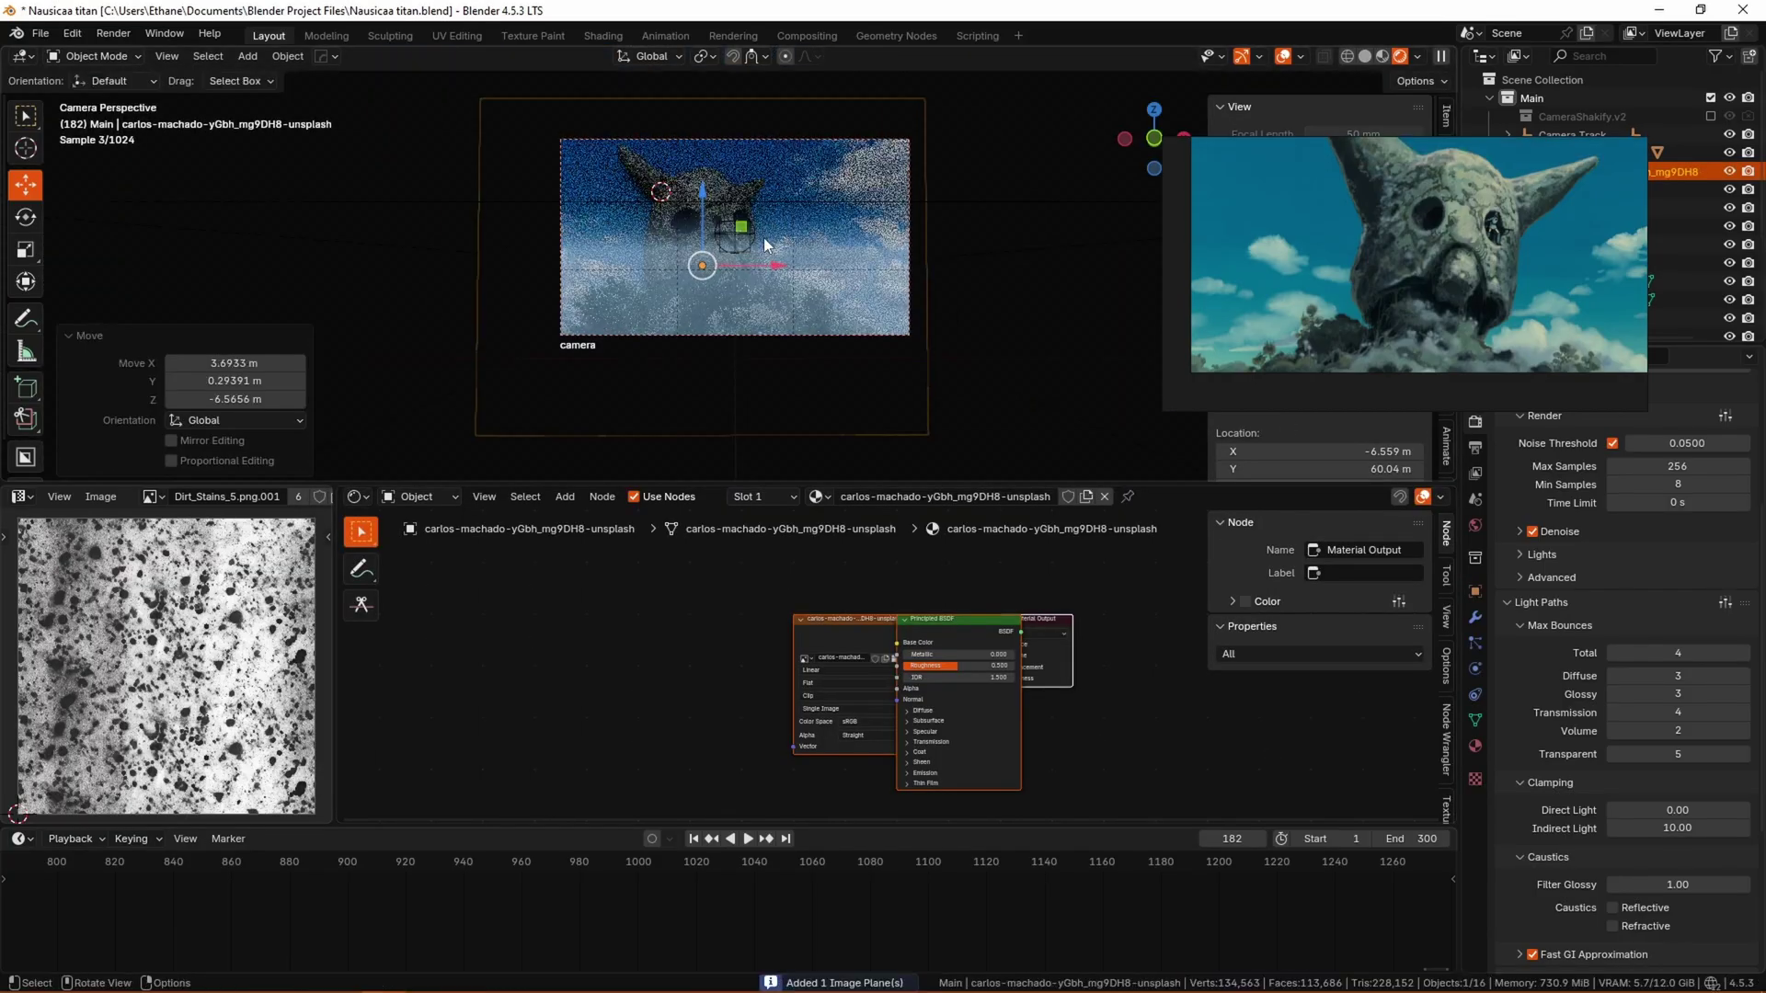
pyautogui.click(773, 233)
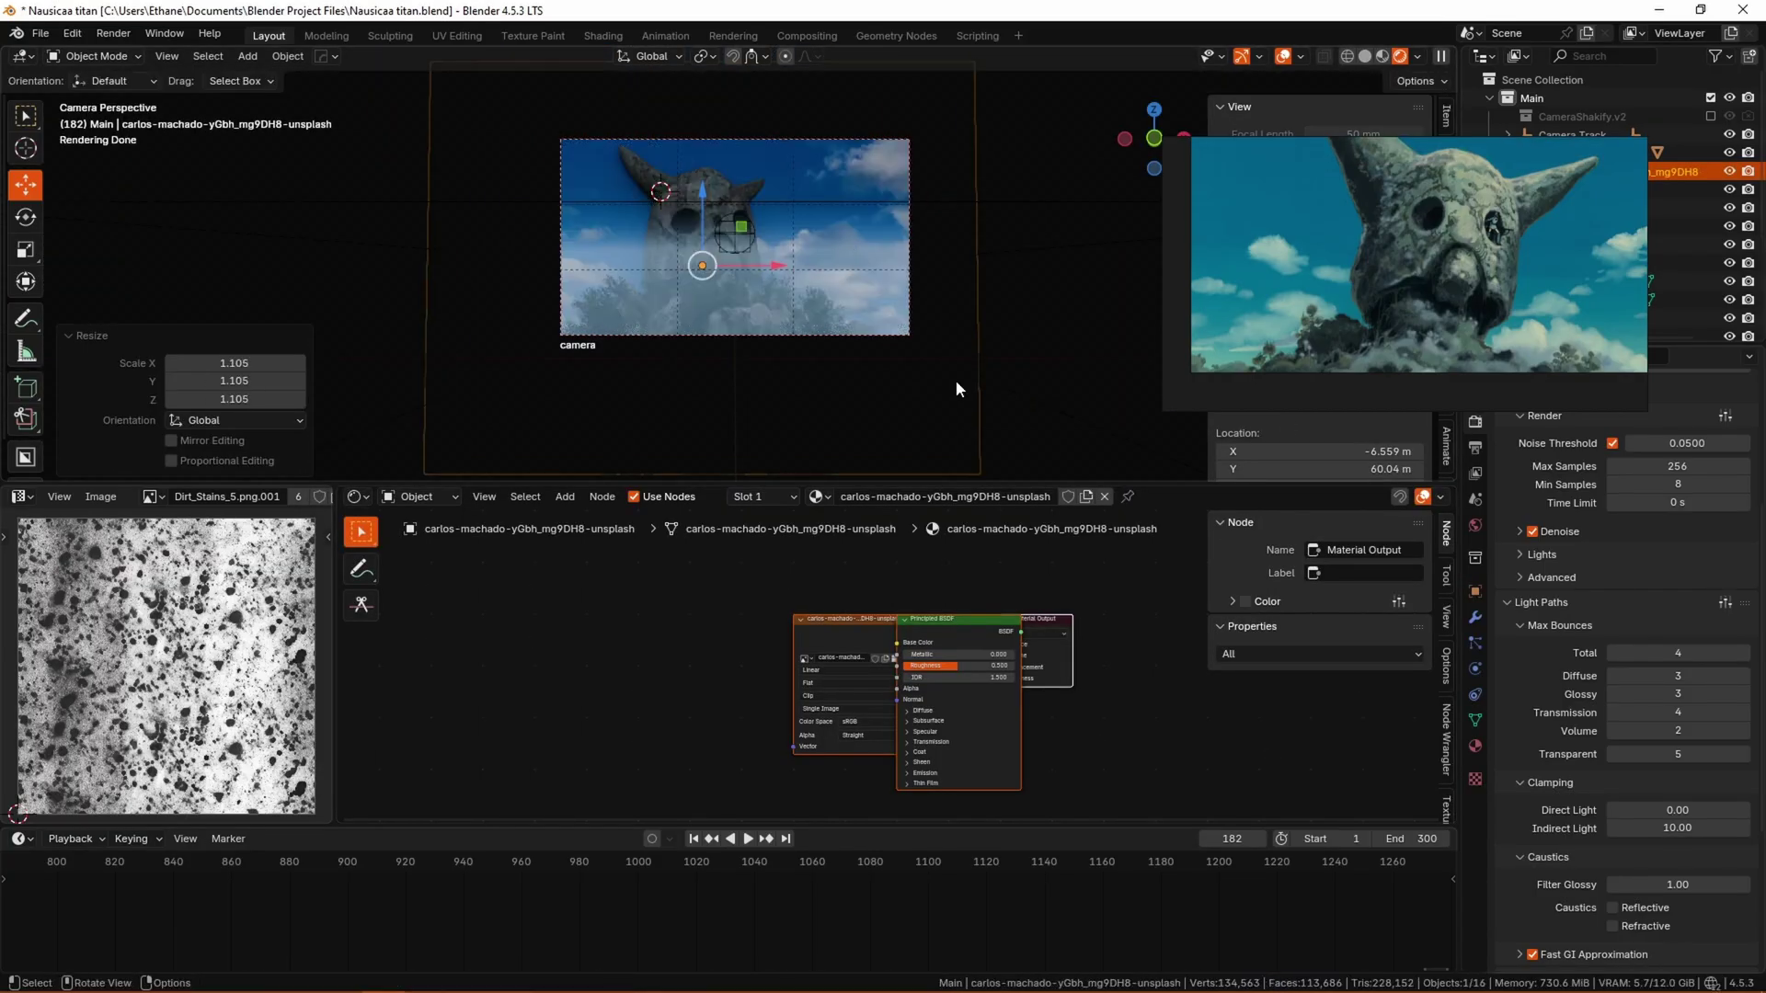
# - Link the image's Alpha to the shader's Alpha and add a Hue node to the sky material
pyautogui.moveTo(809, 646); pyautogui.dragTo(596, 646)
pyautogui.moveTo(957, 718); pyautogui.dragTo(860, 717)
pyautogui.moveTo(704, 649); pyautogui.dragTo(758, 712)
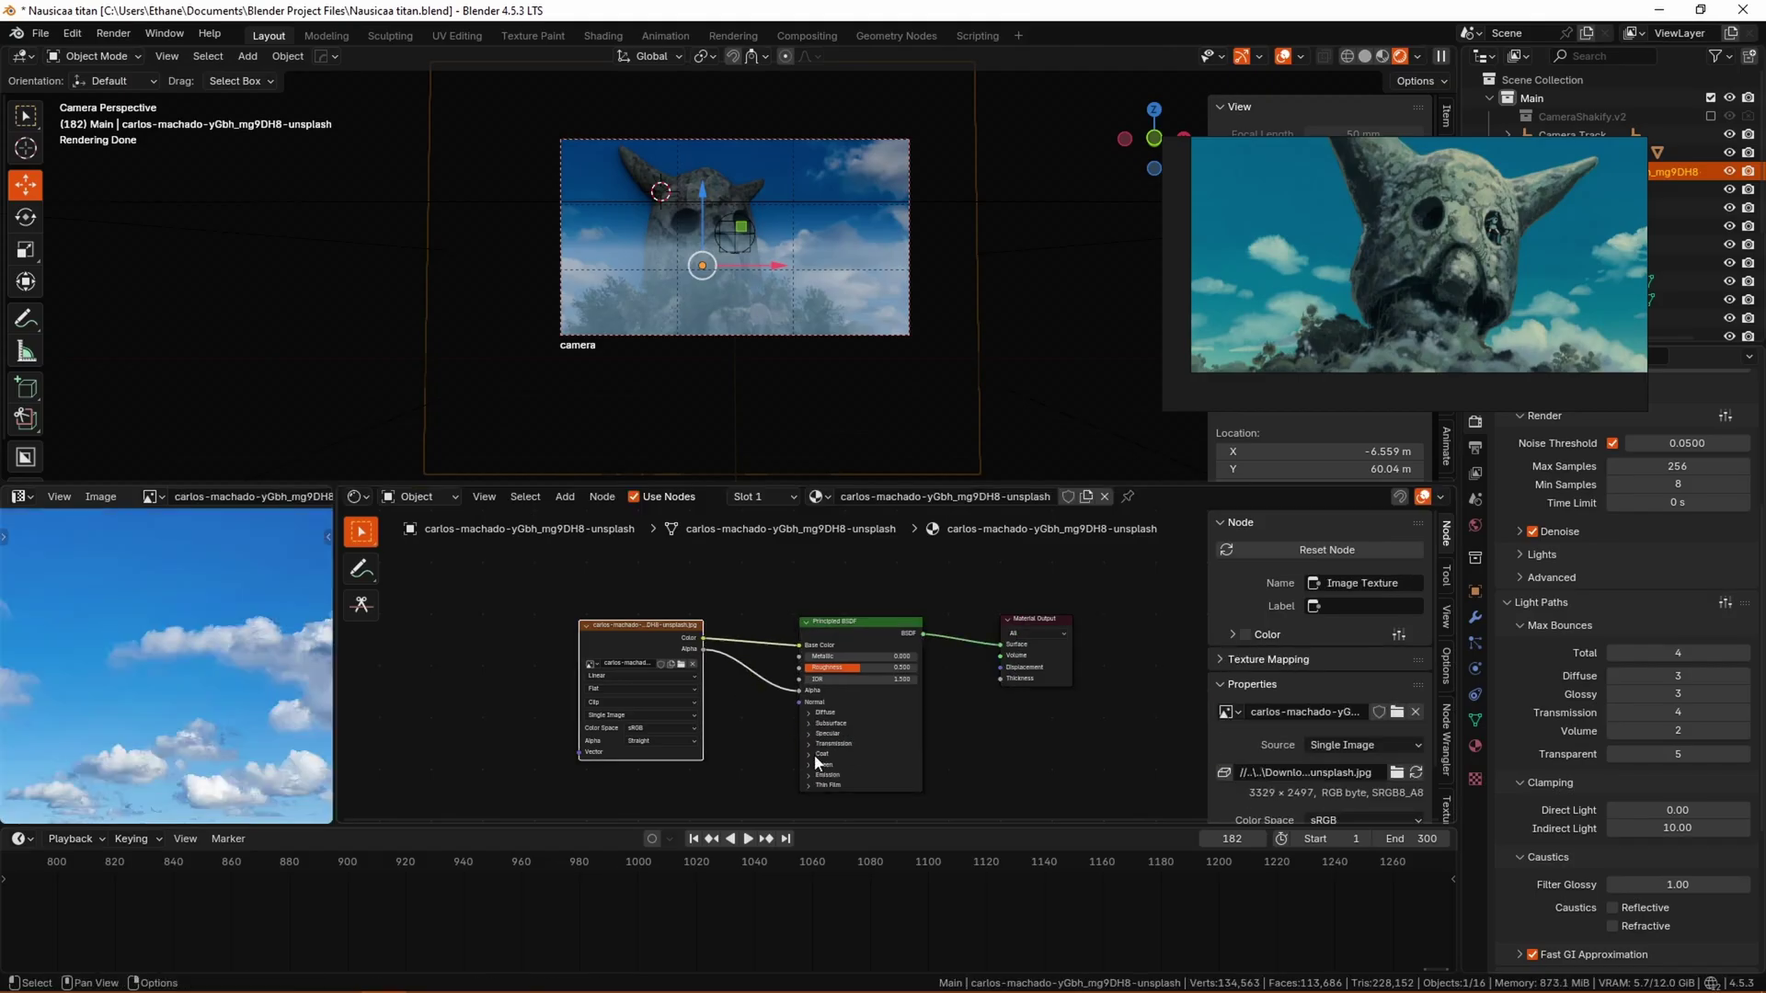
pyautogui.scroll(1, 824, 765)
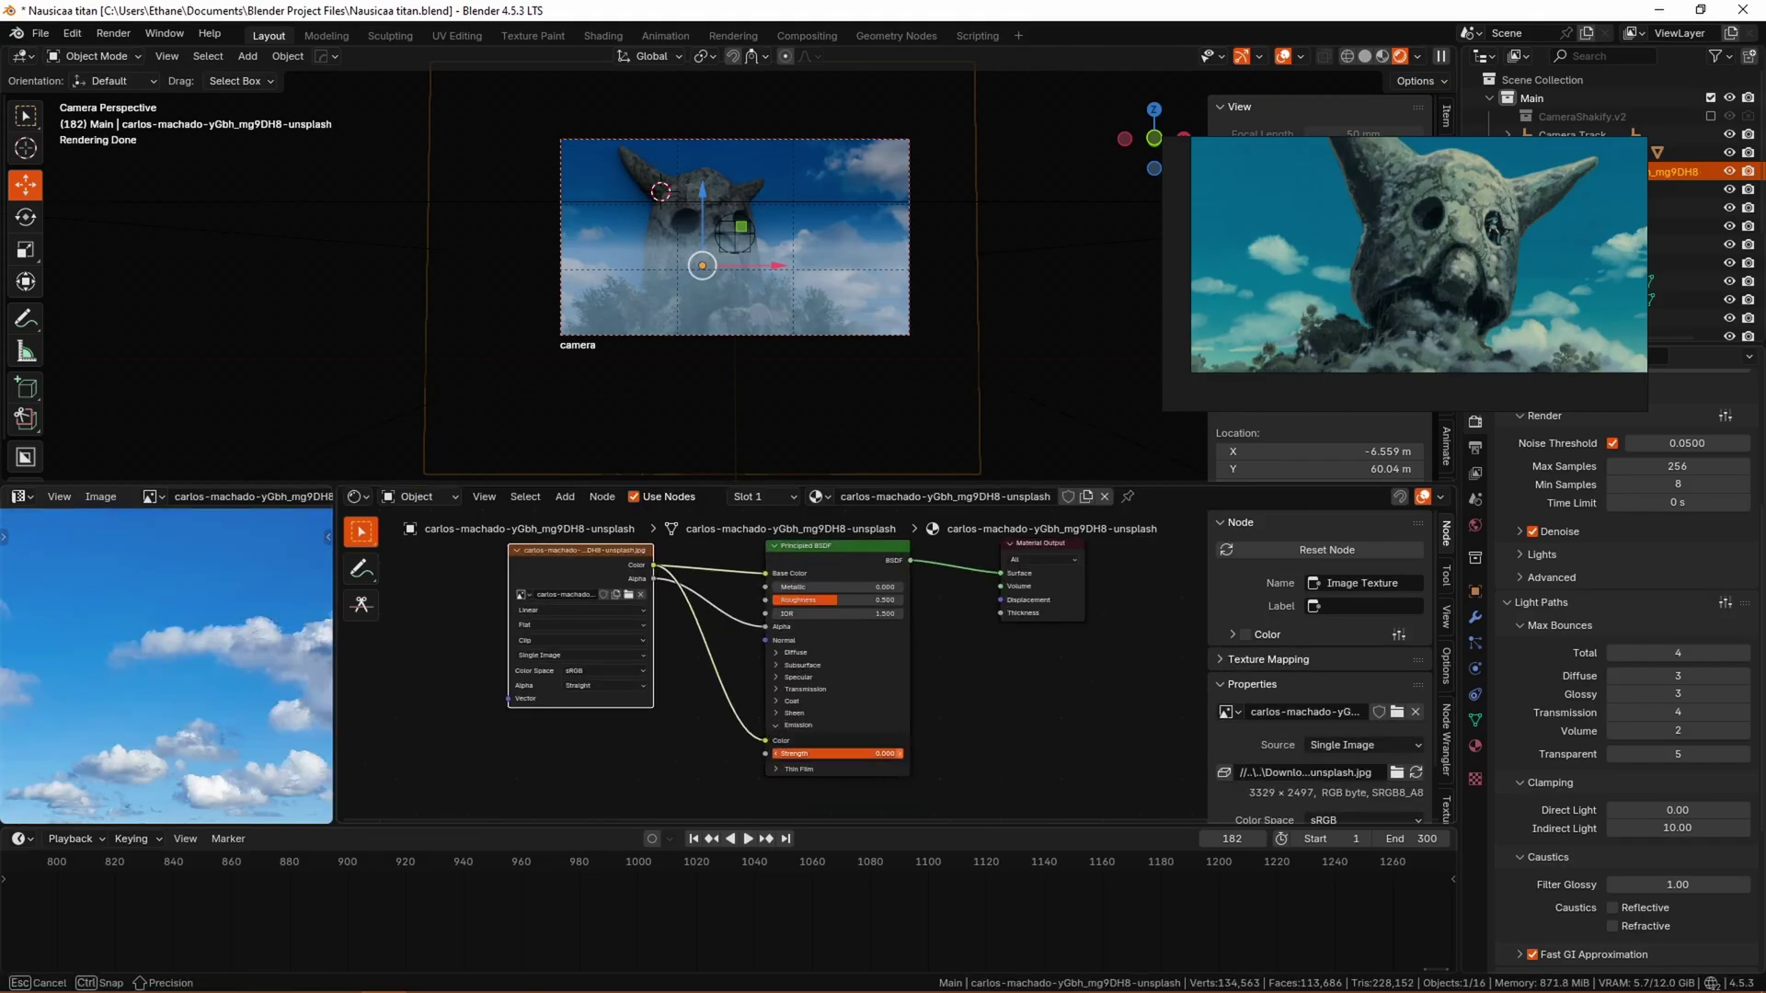
pyautogui.scroll(2, 797, 614)
pyautogui.hotkey('shift', 'a')
pyautogui.write('h')
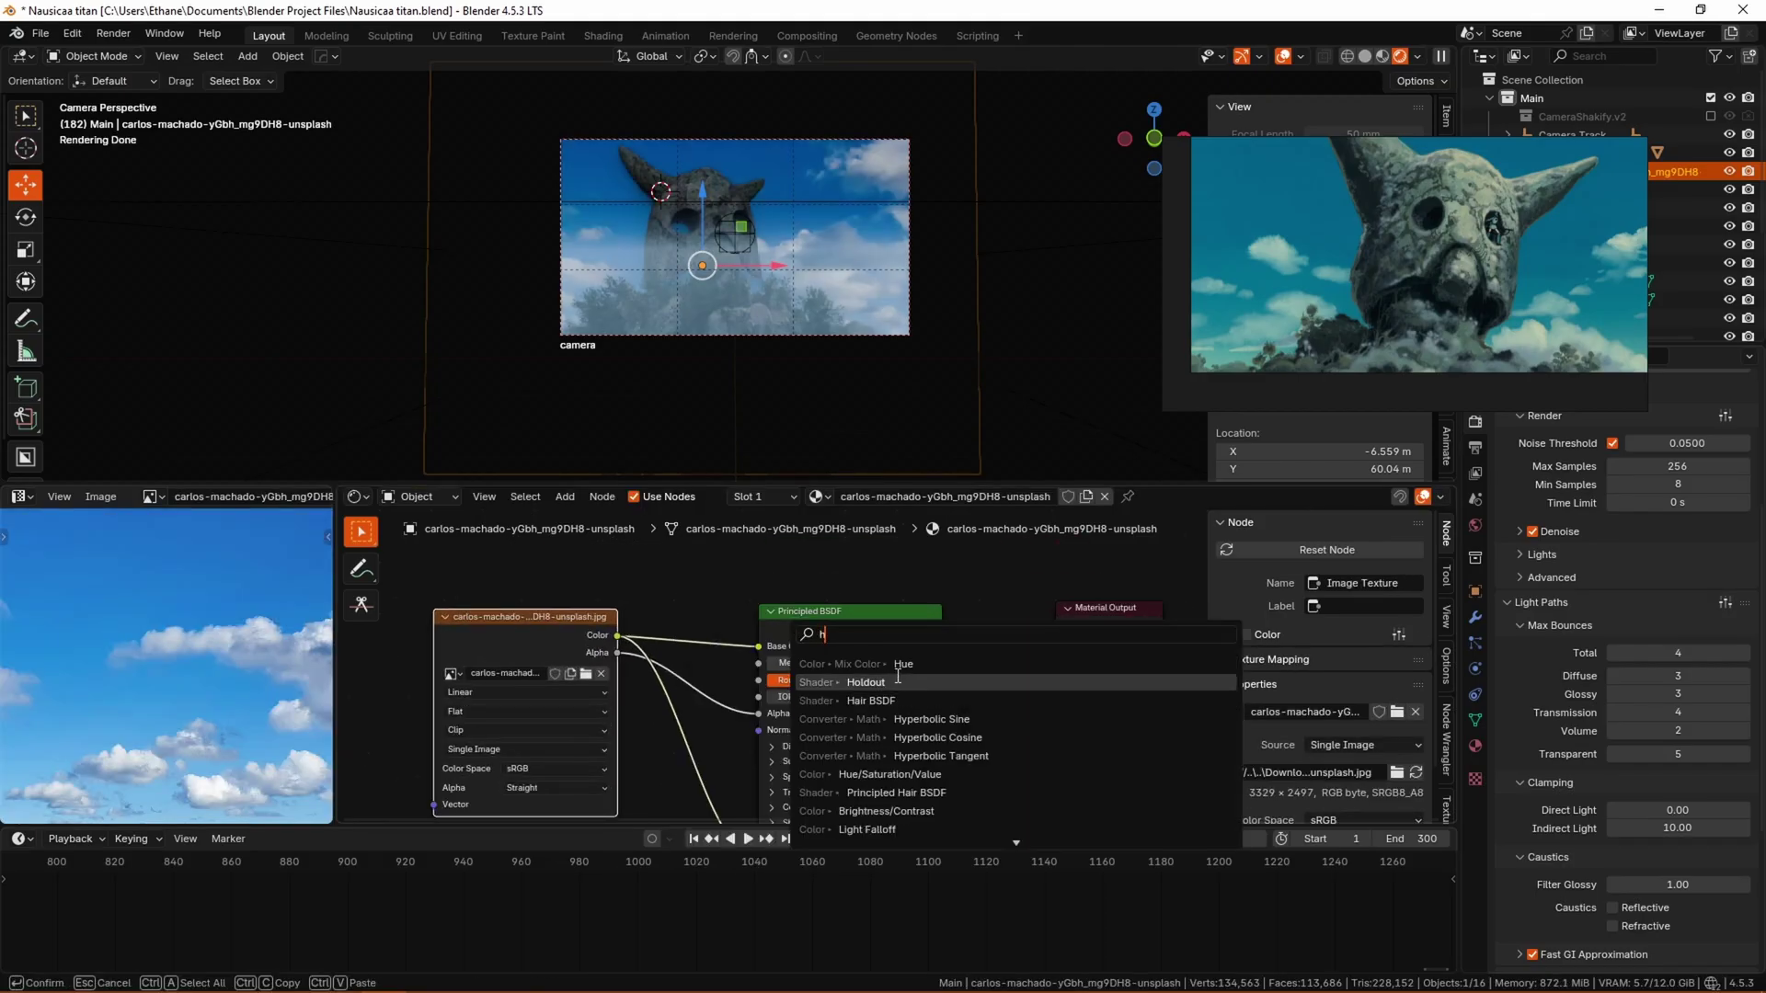
pyautogui.click(899, 664)
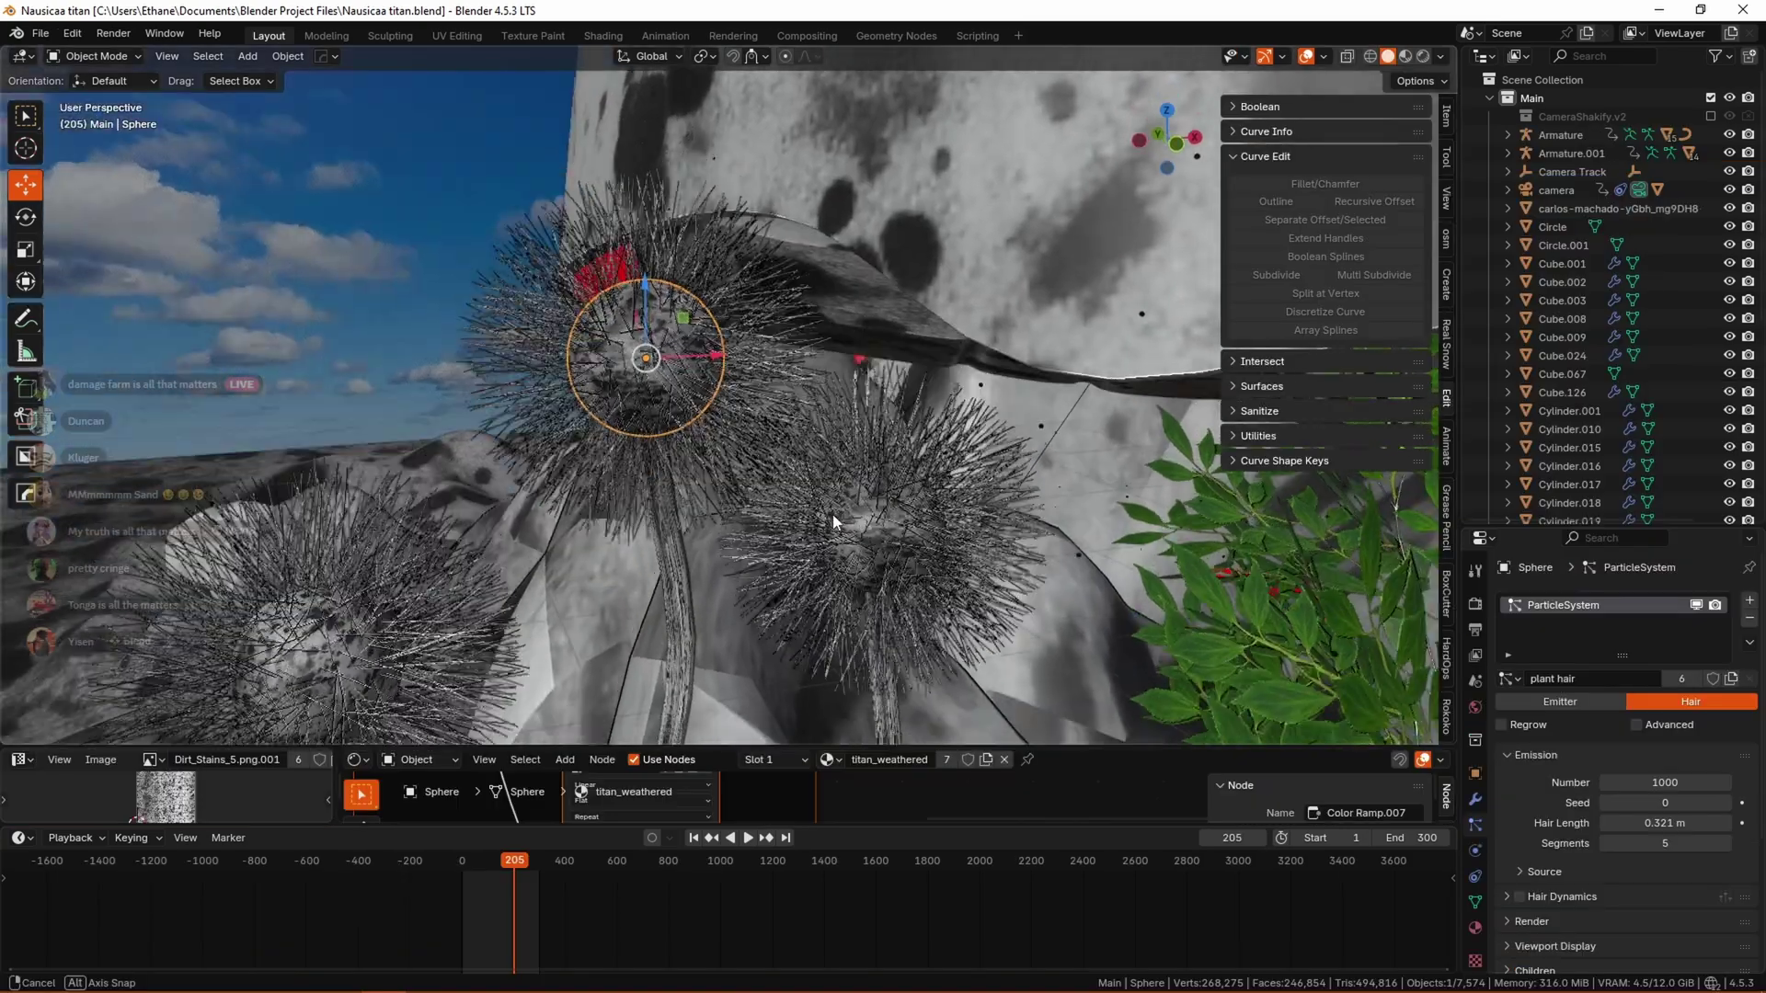
# - Preview the fog and dandelion plants in rendered shading through the scene camera
pyautogui.moveTo(832, 515)
pyautogui.mouseDown(button='middle')
pyautogui.moveTo(802, 565)
pyautogui.moveTo(812, 499)
pyautogui.mouseUp(button='middle')
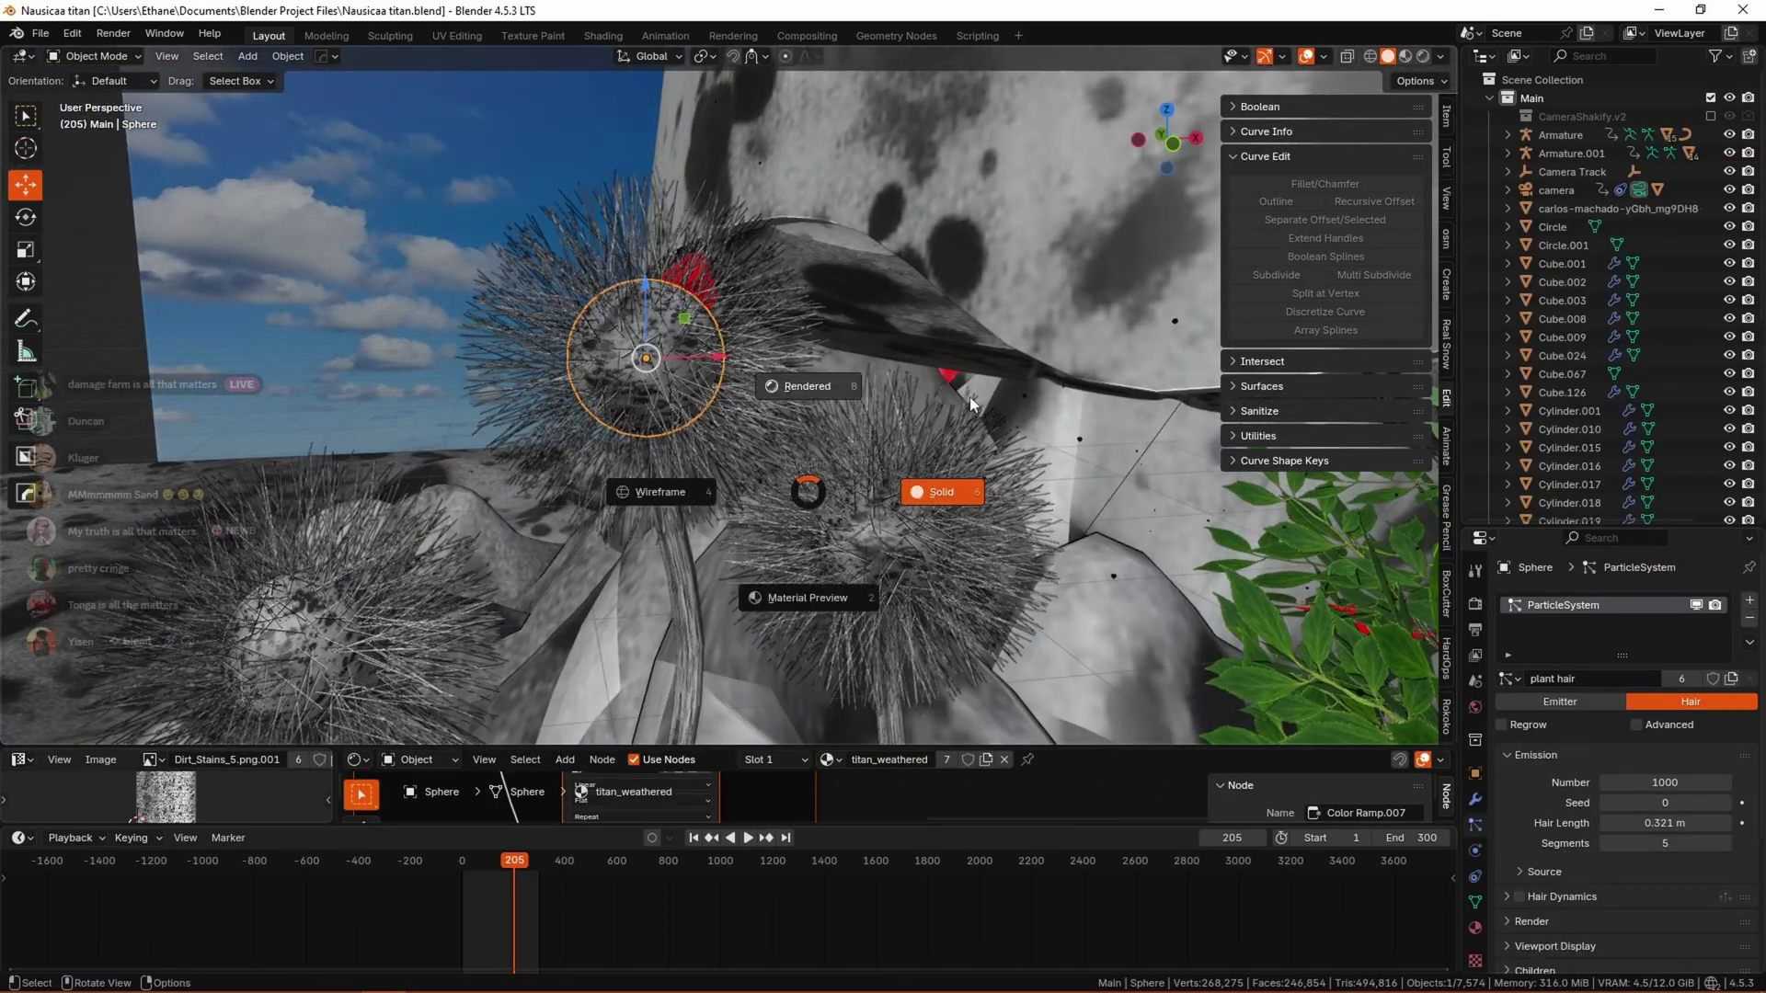
pyautogui.press('8')
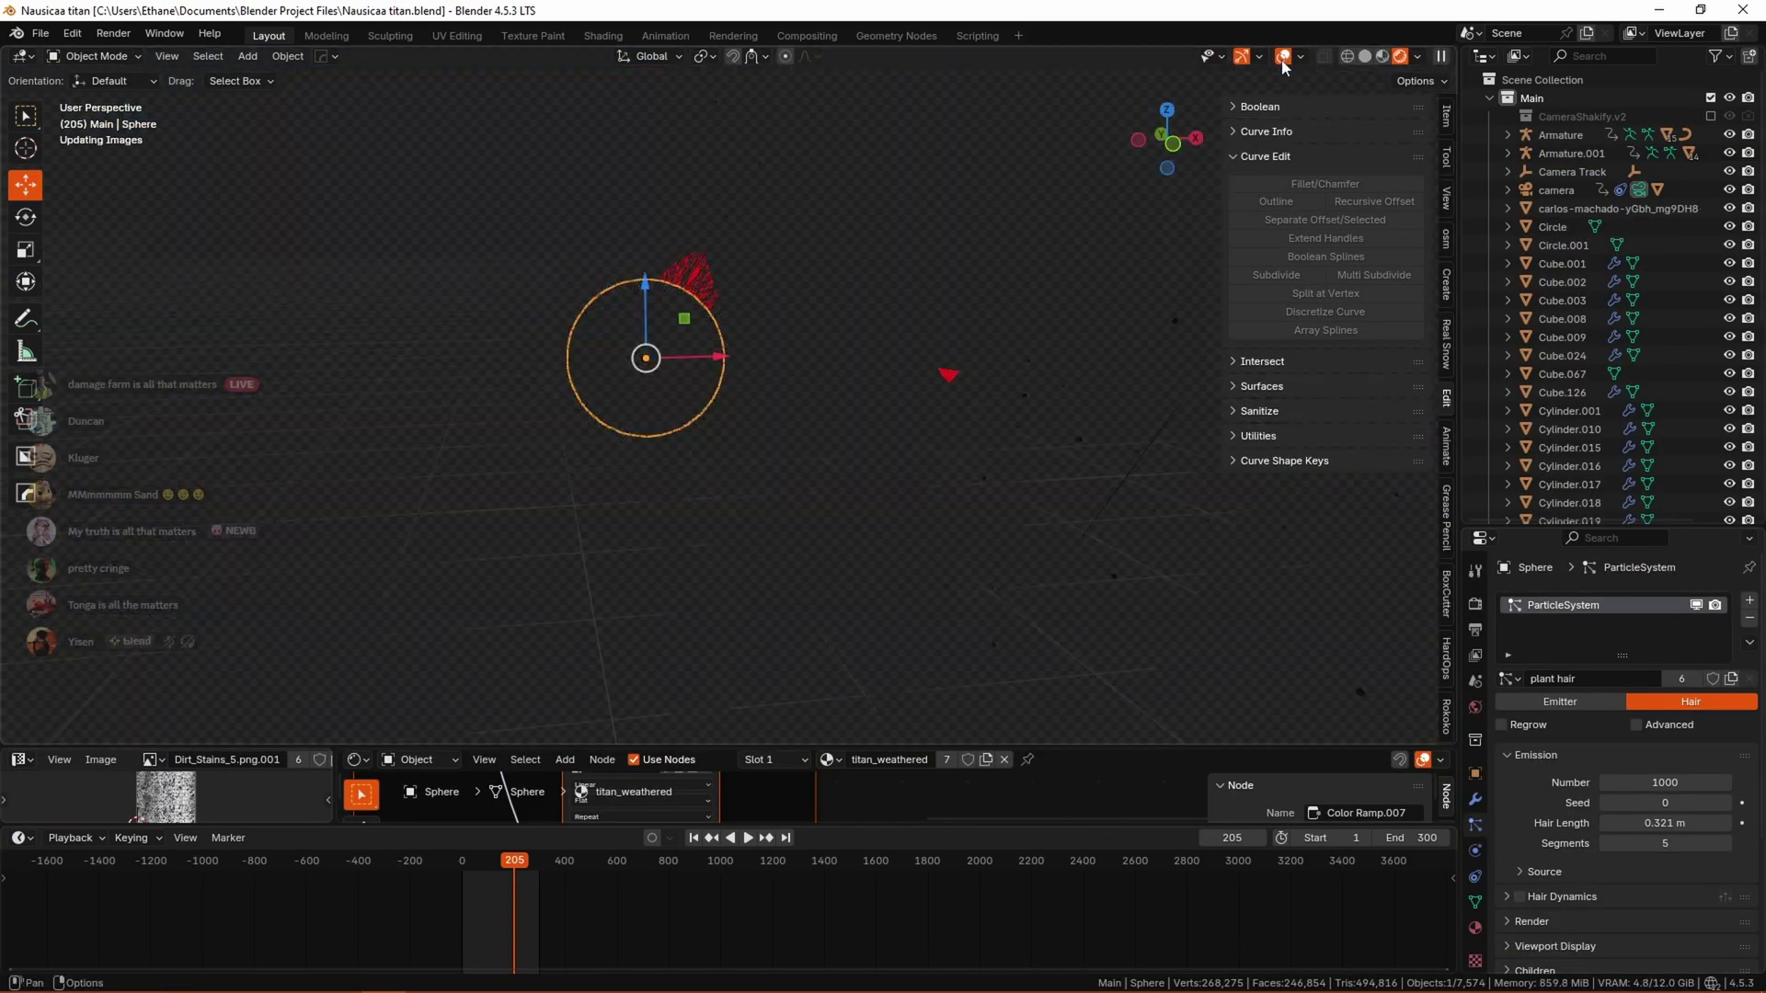
pyautogui.click(856, 485)
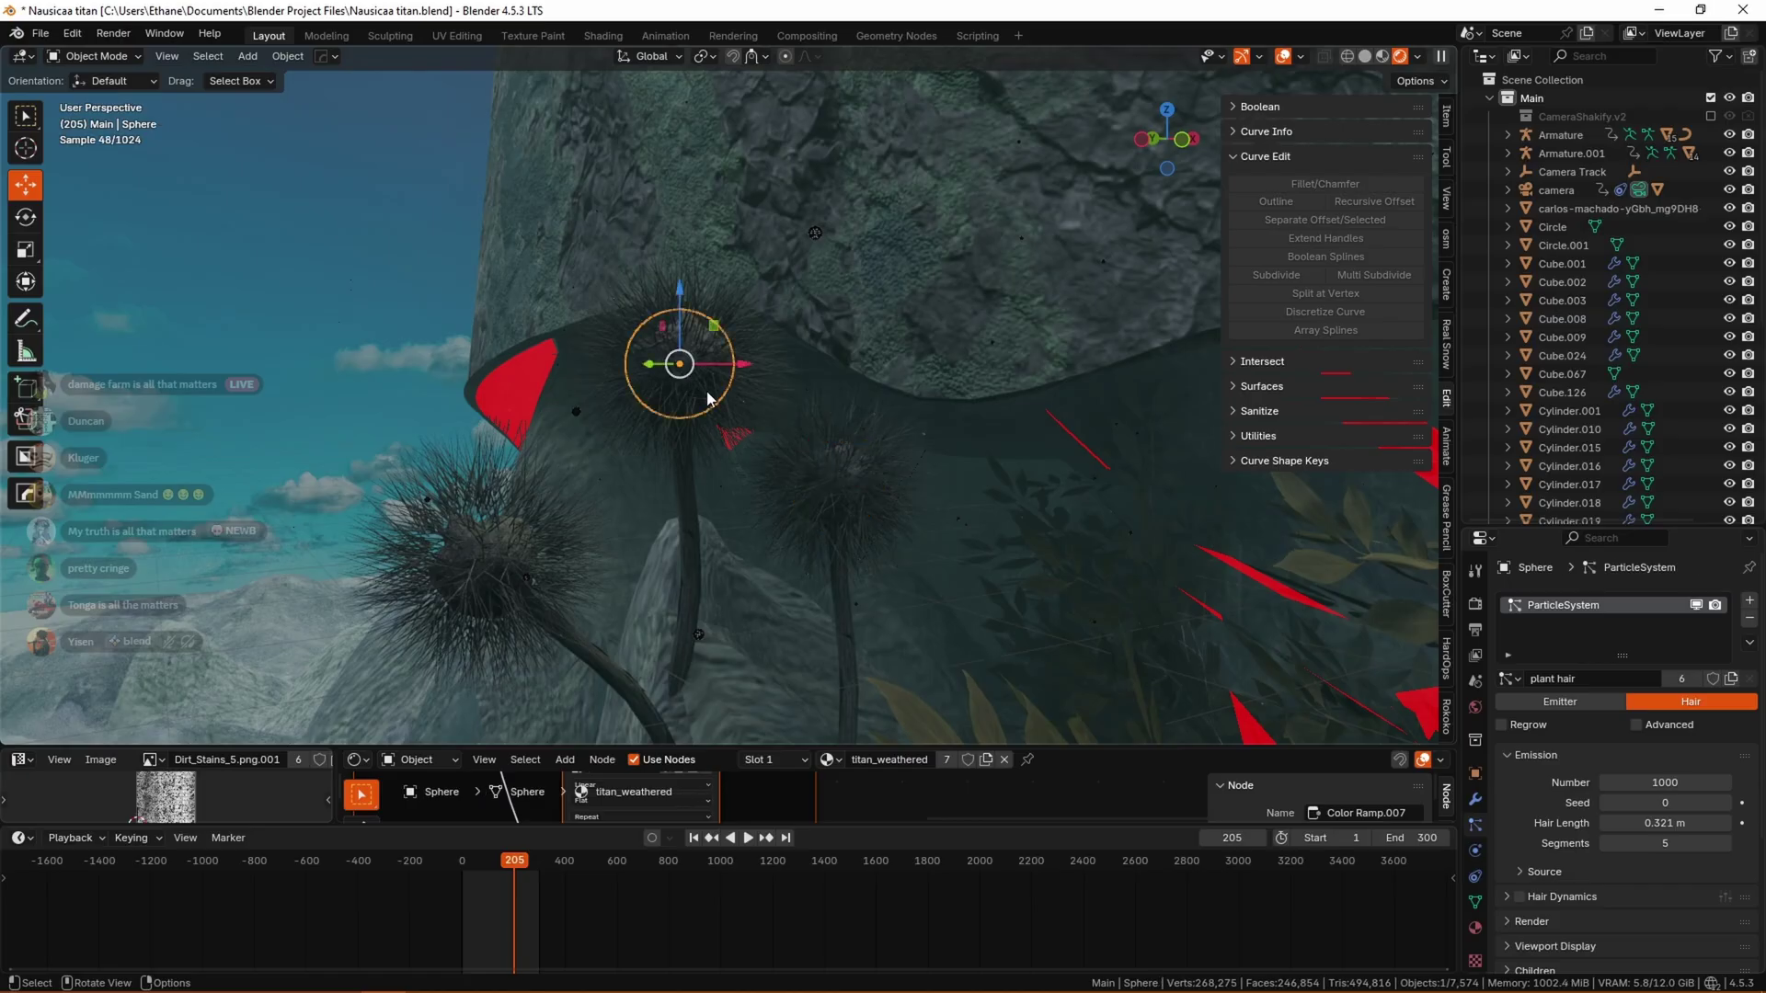
pyautogui.press('KP_0')
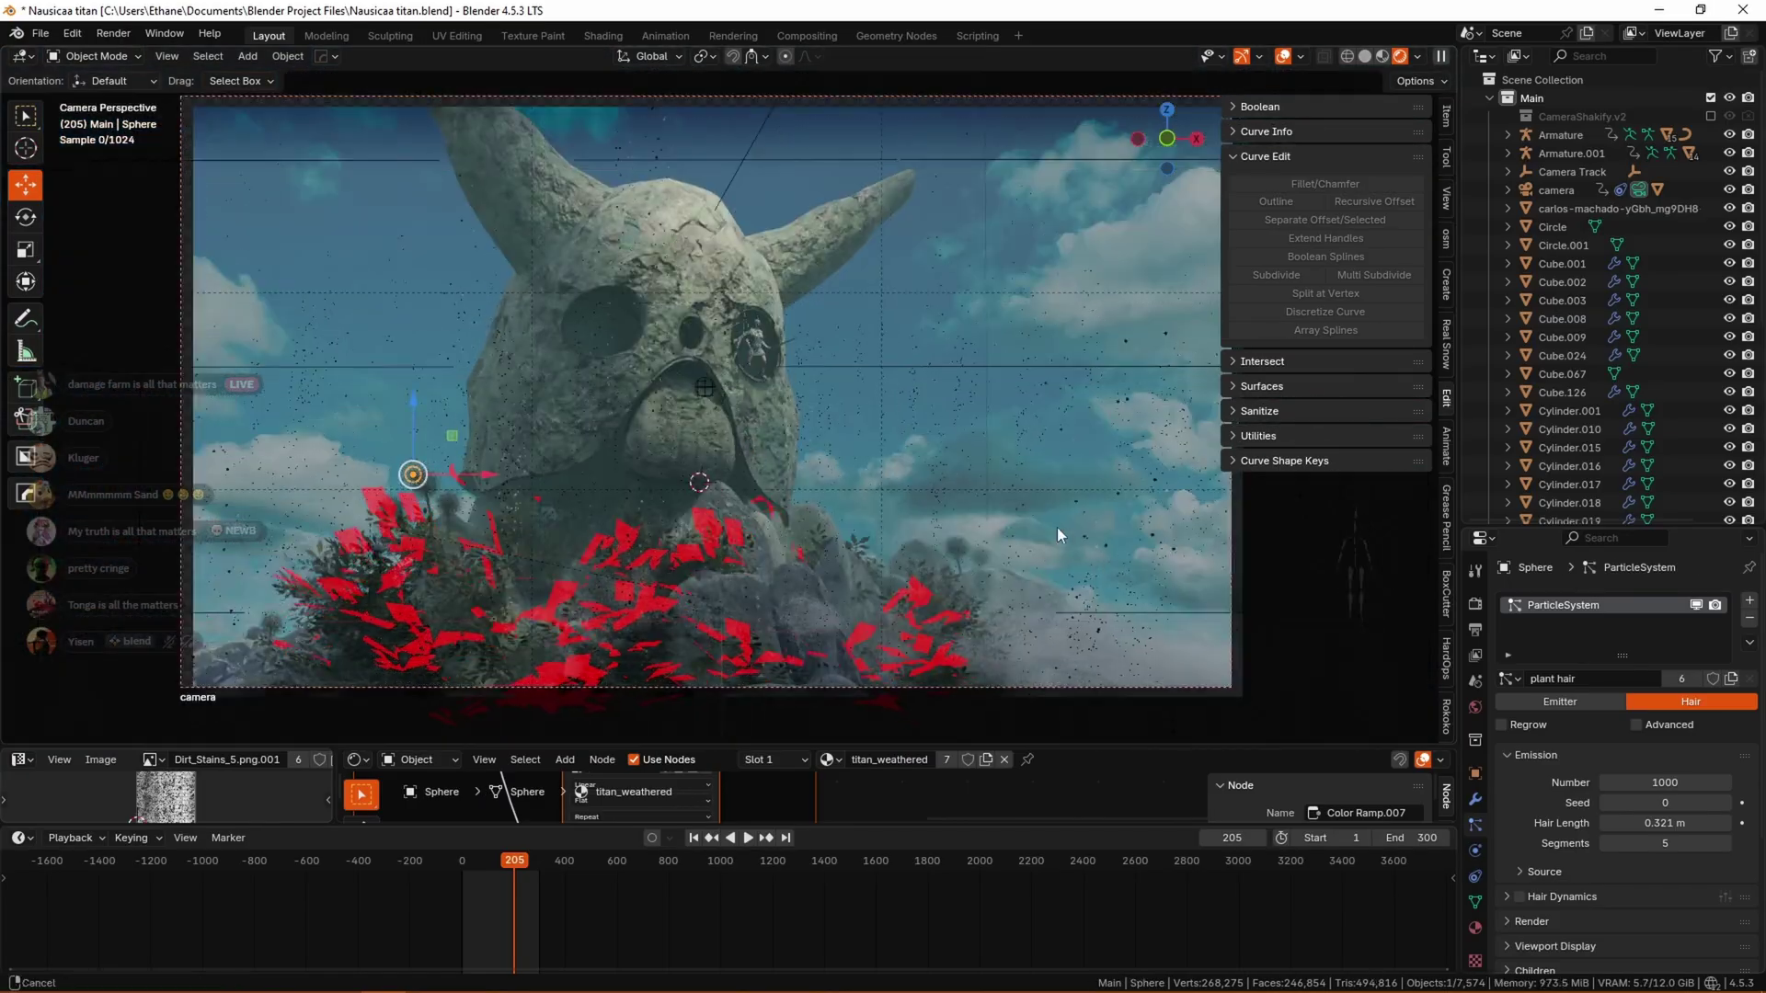
pyautogui.scroll(10, 1030, 499)
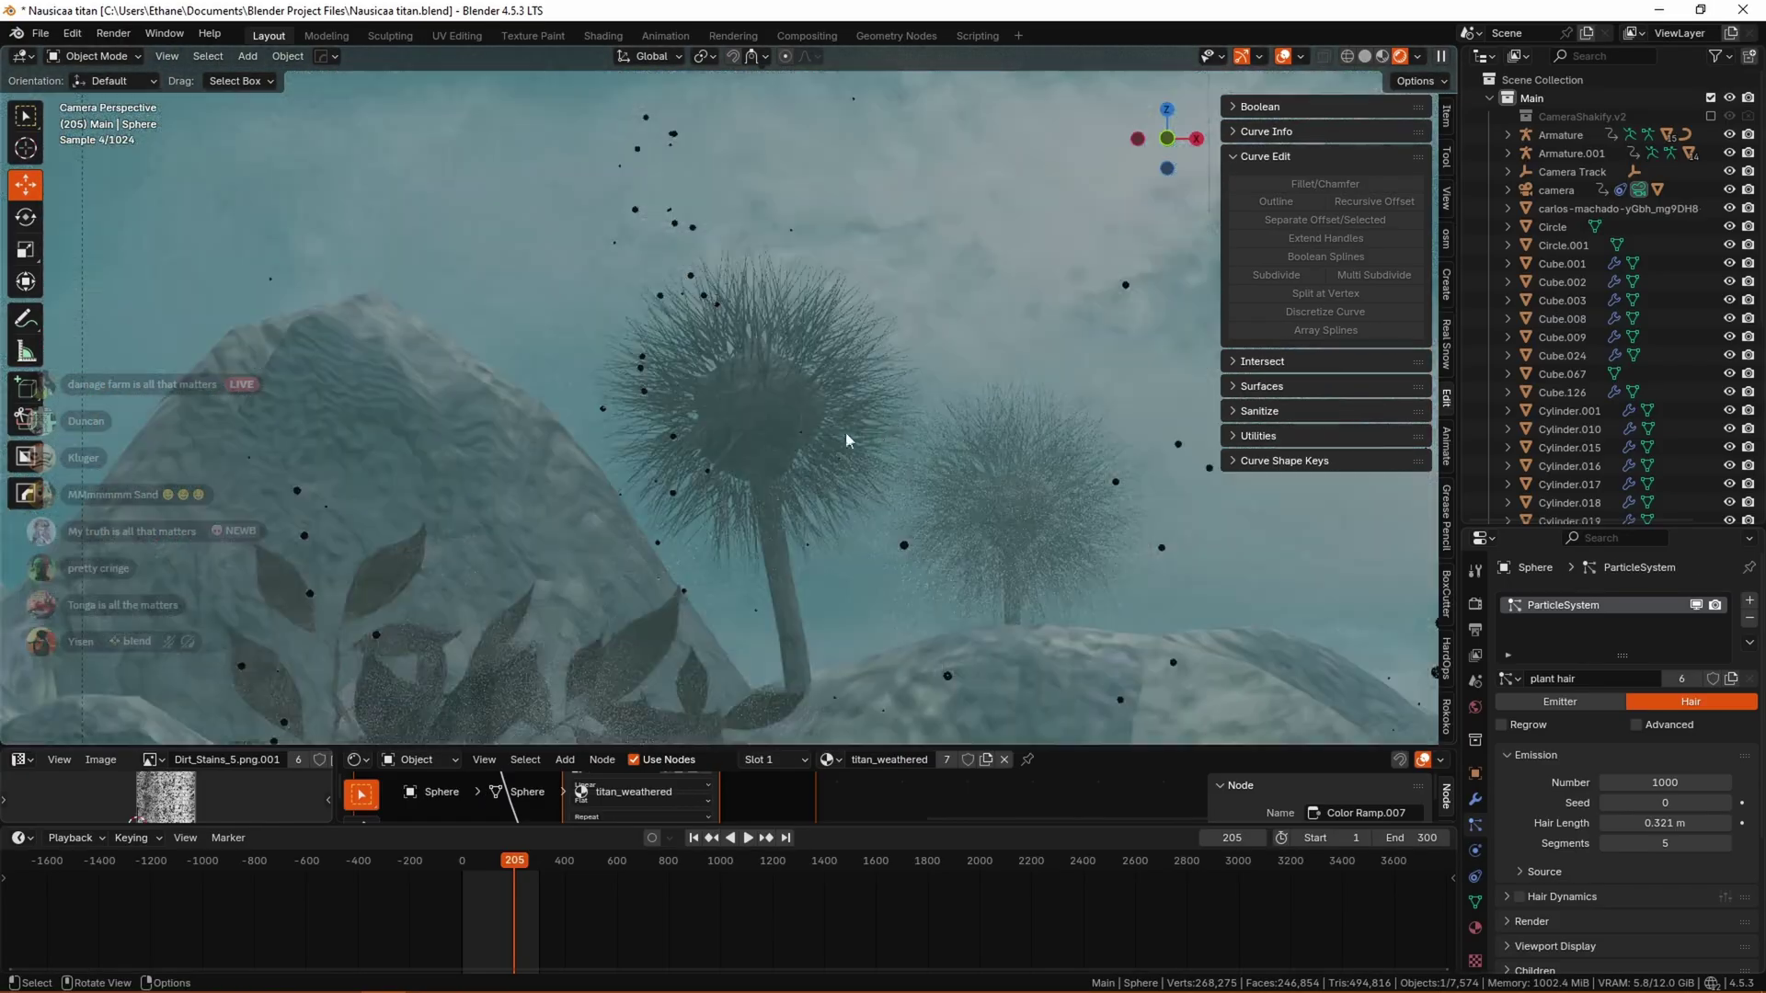
pyautogui.scroll(-5, 963, 537)
pyautogui.moveTo(793, 977)
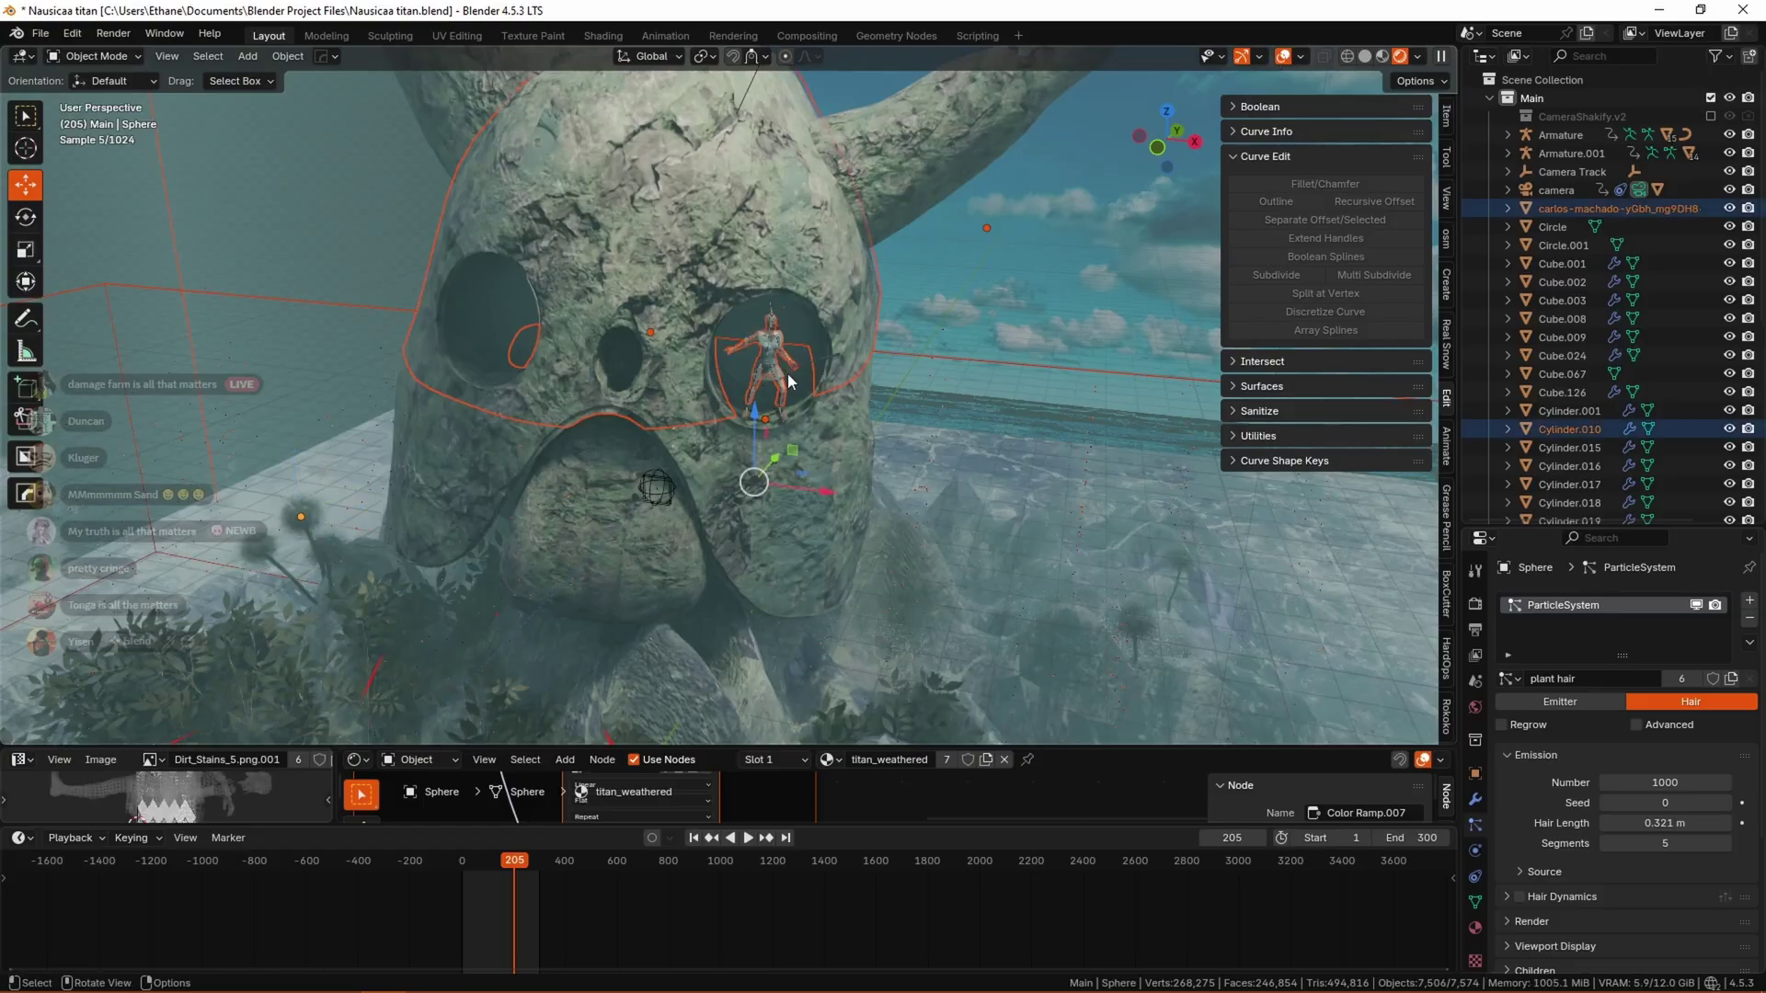
# - Select Cylinder.010 and reshape its sides and crown with proportional vertex moves in Edit Mode
pyautogui.click(737, 217)
pyautogui.click(745, 206)
pyautogui.press('Tab')
pyautogui.click(840, 343)
pyautogui.press('g')
pyautogui.click(865, 322)
pyautogui.press('g')
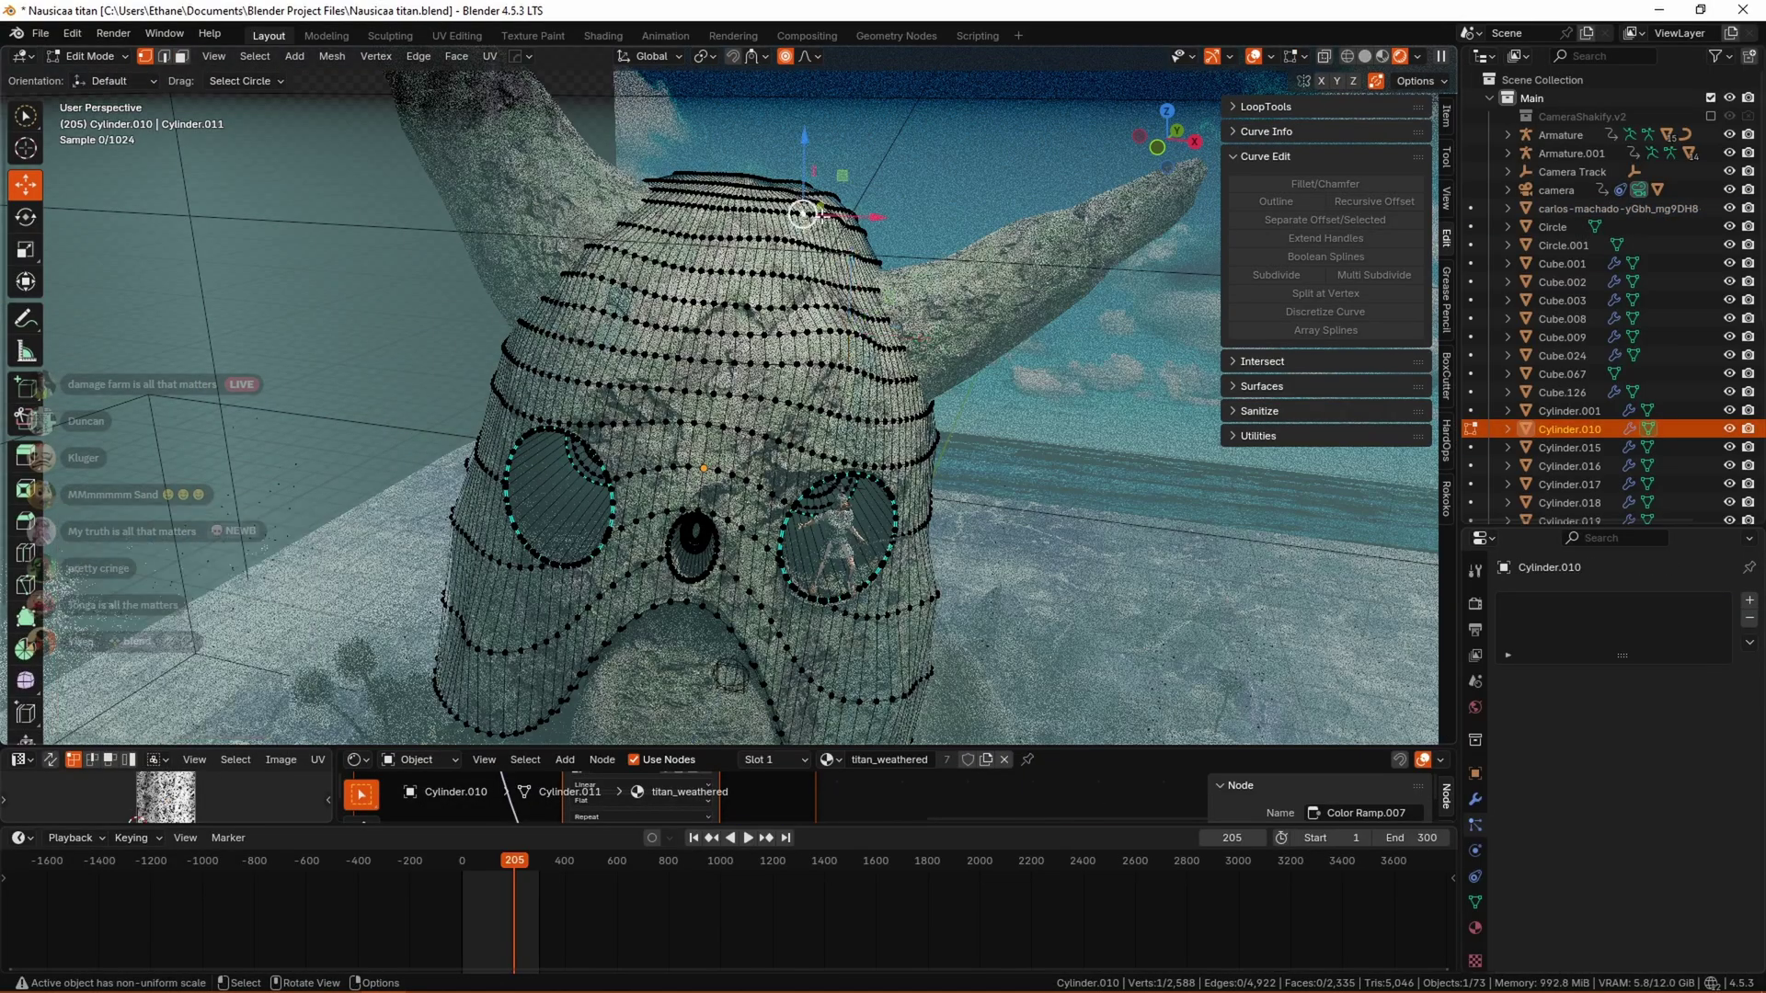
pyautogui.rightClick(839, 201)
pyautogui.click(462, 383)
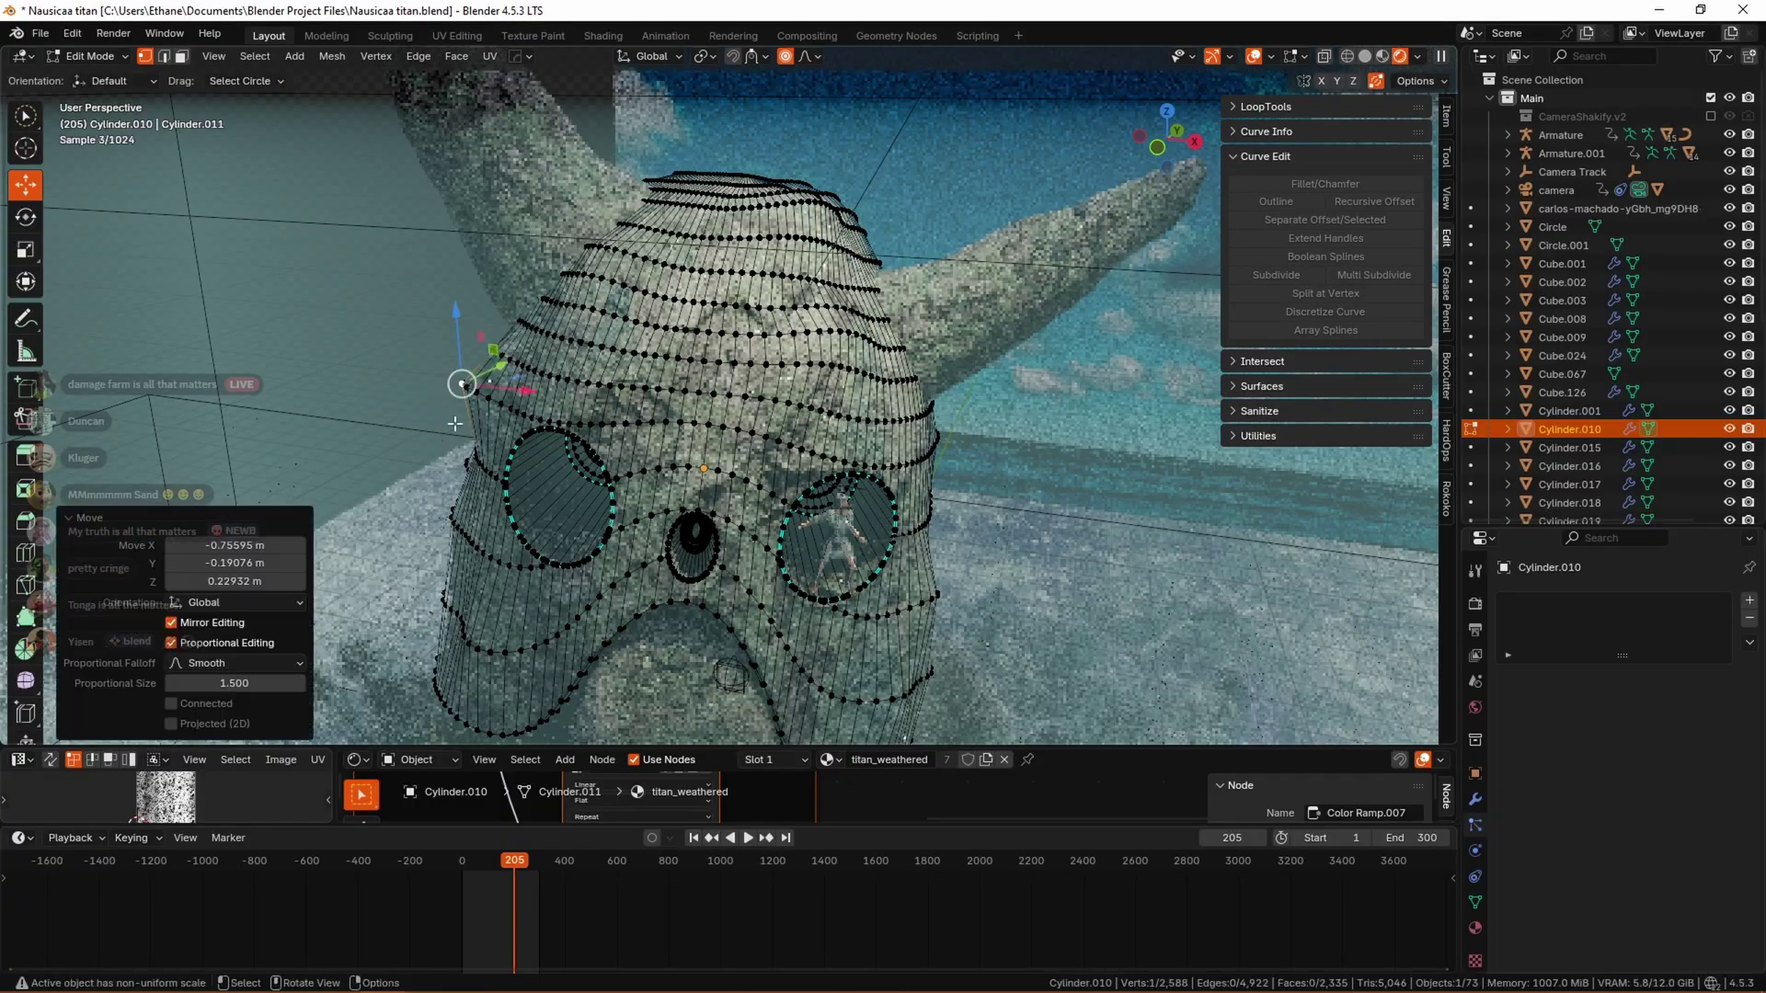
pyautogui.press('Tab')
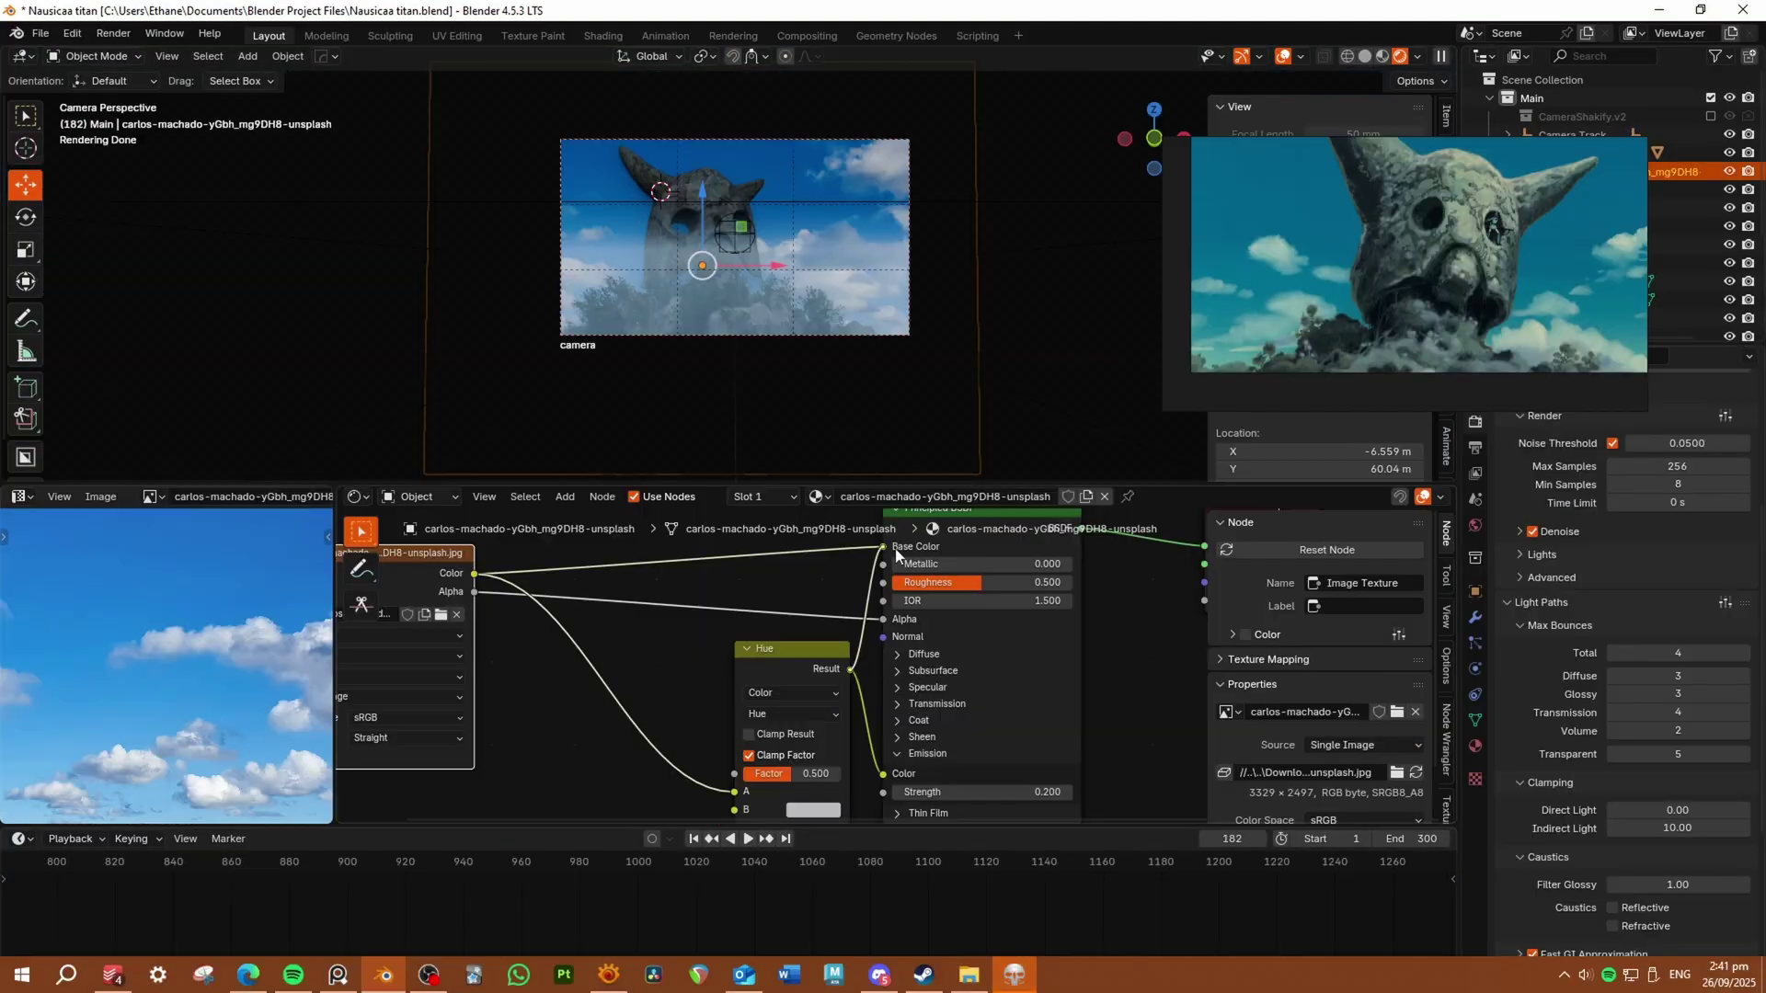
pyautogui.moveTo(895, 548); pyautogui.dragTo(820, 681)
# - Replace the sky's Hue node with a Color Ramp after the image colour
pyautogui.moveTo(766, 557); pyautogui.dragTo(846, 612, button='middle')
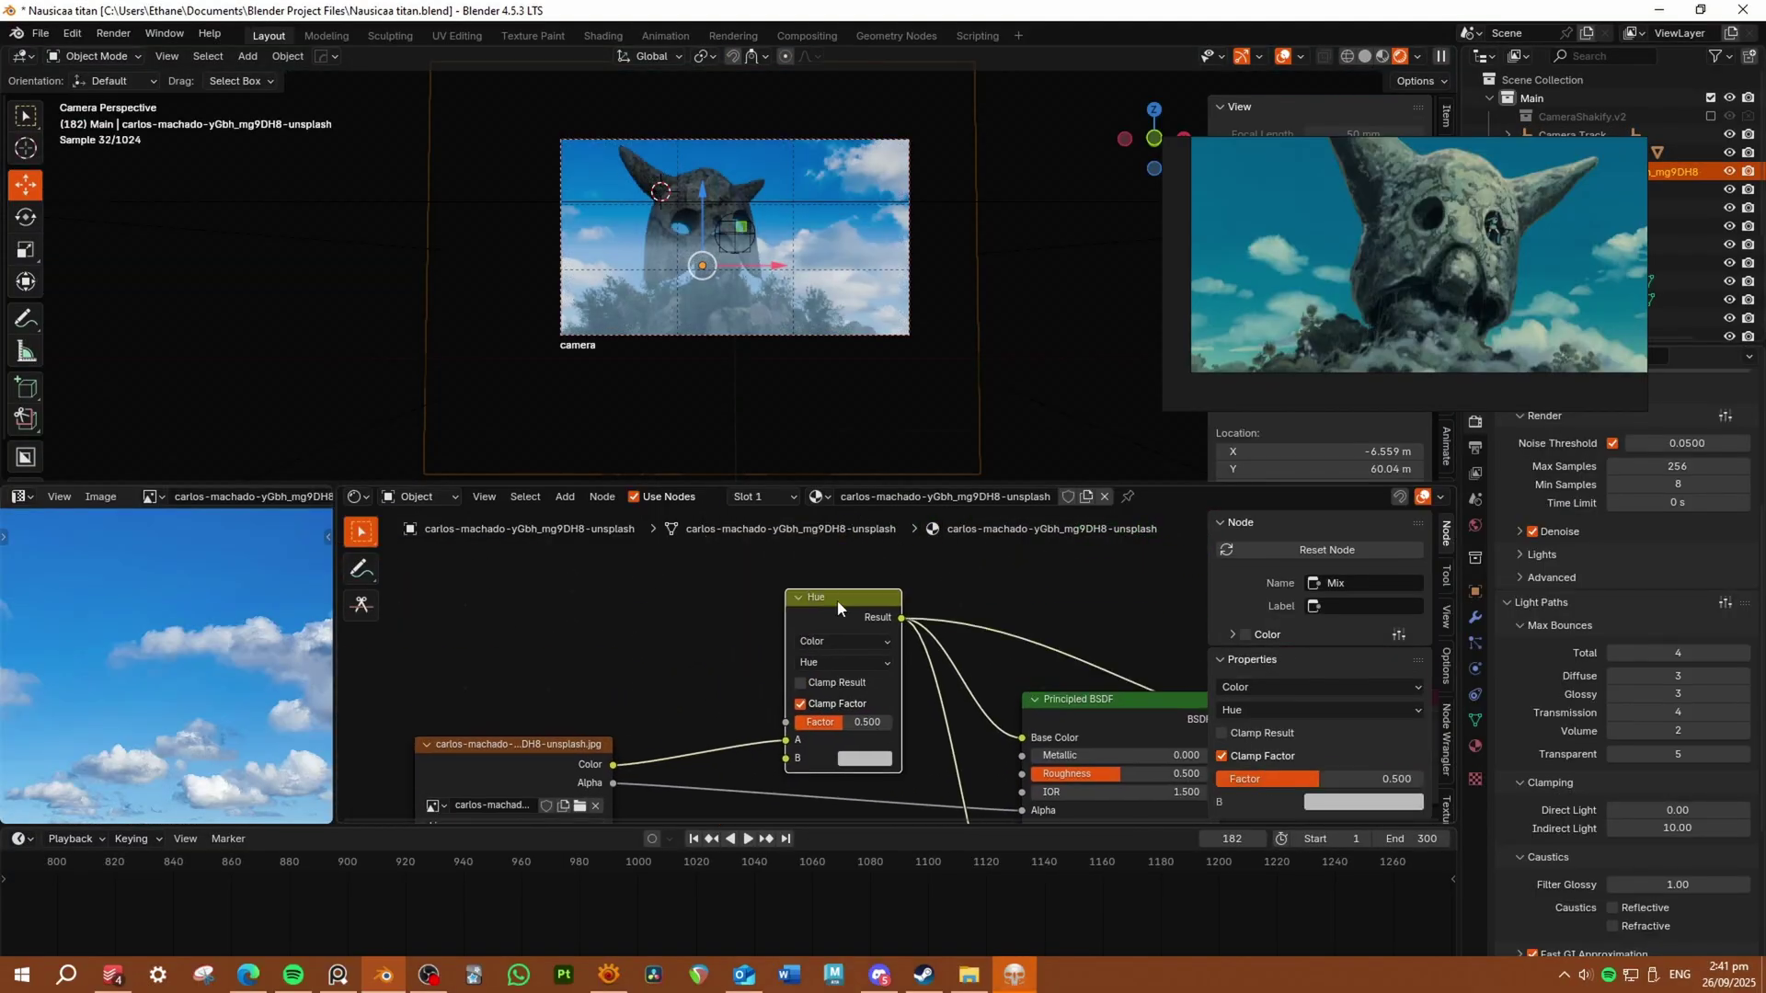
pyautogui.click(1327, 549)
pyautogui.moveTo(785, 758); pyautogui.dragTo(613, 764)
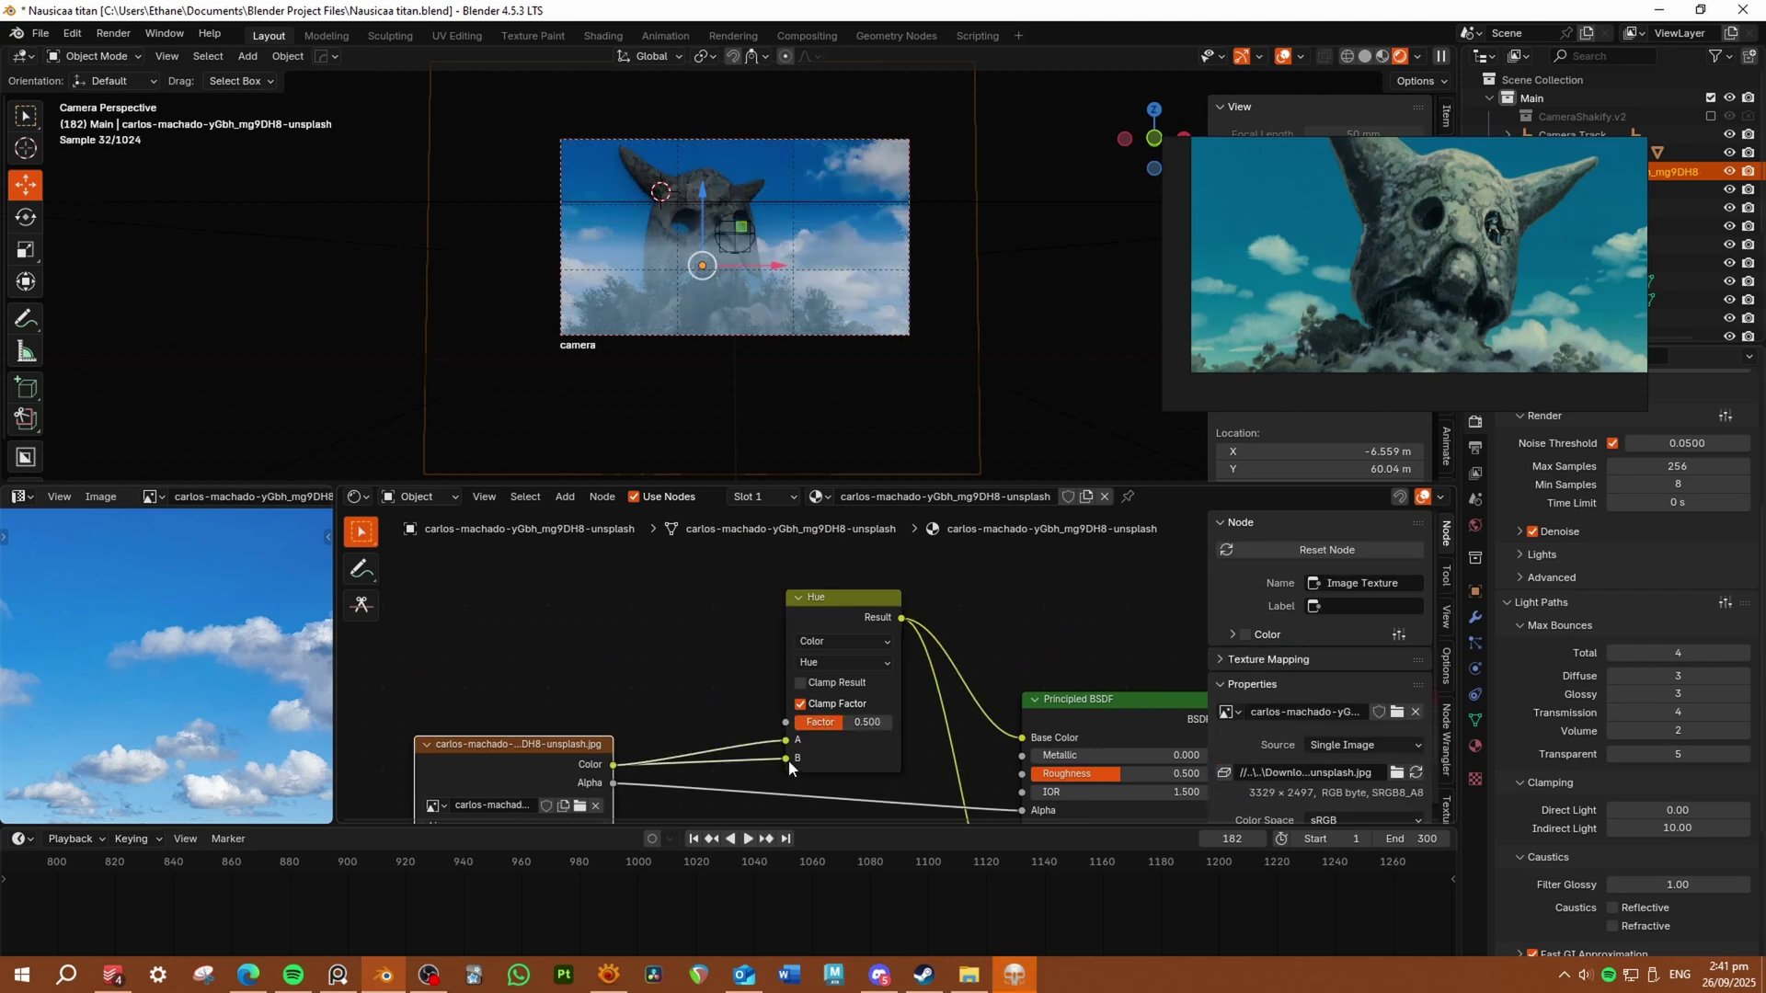
pyautogui.hotkey('ctrl', 'z')
pyautogui.hotkey('shift', 'a')
pyautogui.press('Return')
pyautogui.click(739, 698)
pyautogui.click(958, 627)
pyautogui.hotkey('ctrl', 'x')
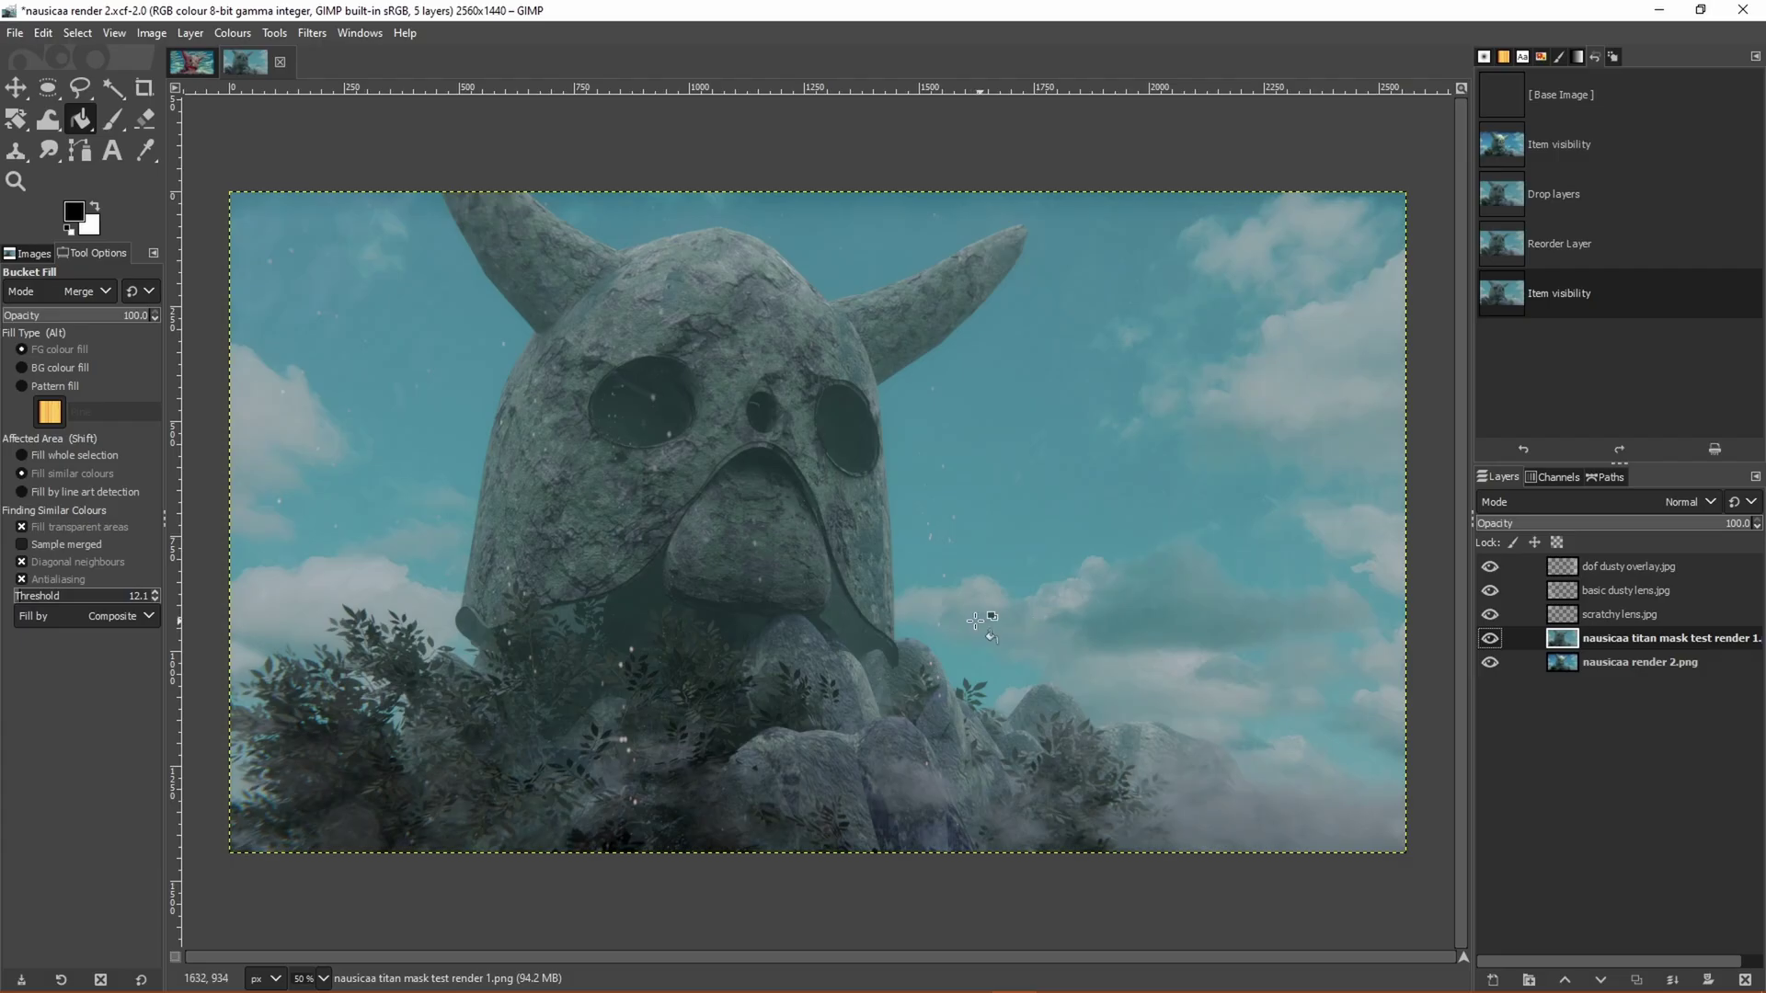
pyautogui.keyDown('ctrl'); pyautogui.scroll(-5, 989, 646); pyautogui.keyUp('ctrl')
pyautogui.keyDown('ctrl'); pyautogui.scroll(5, 989, 647); pyautogui.keyUp('ctrl')
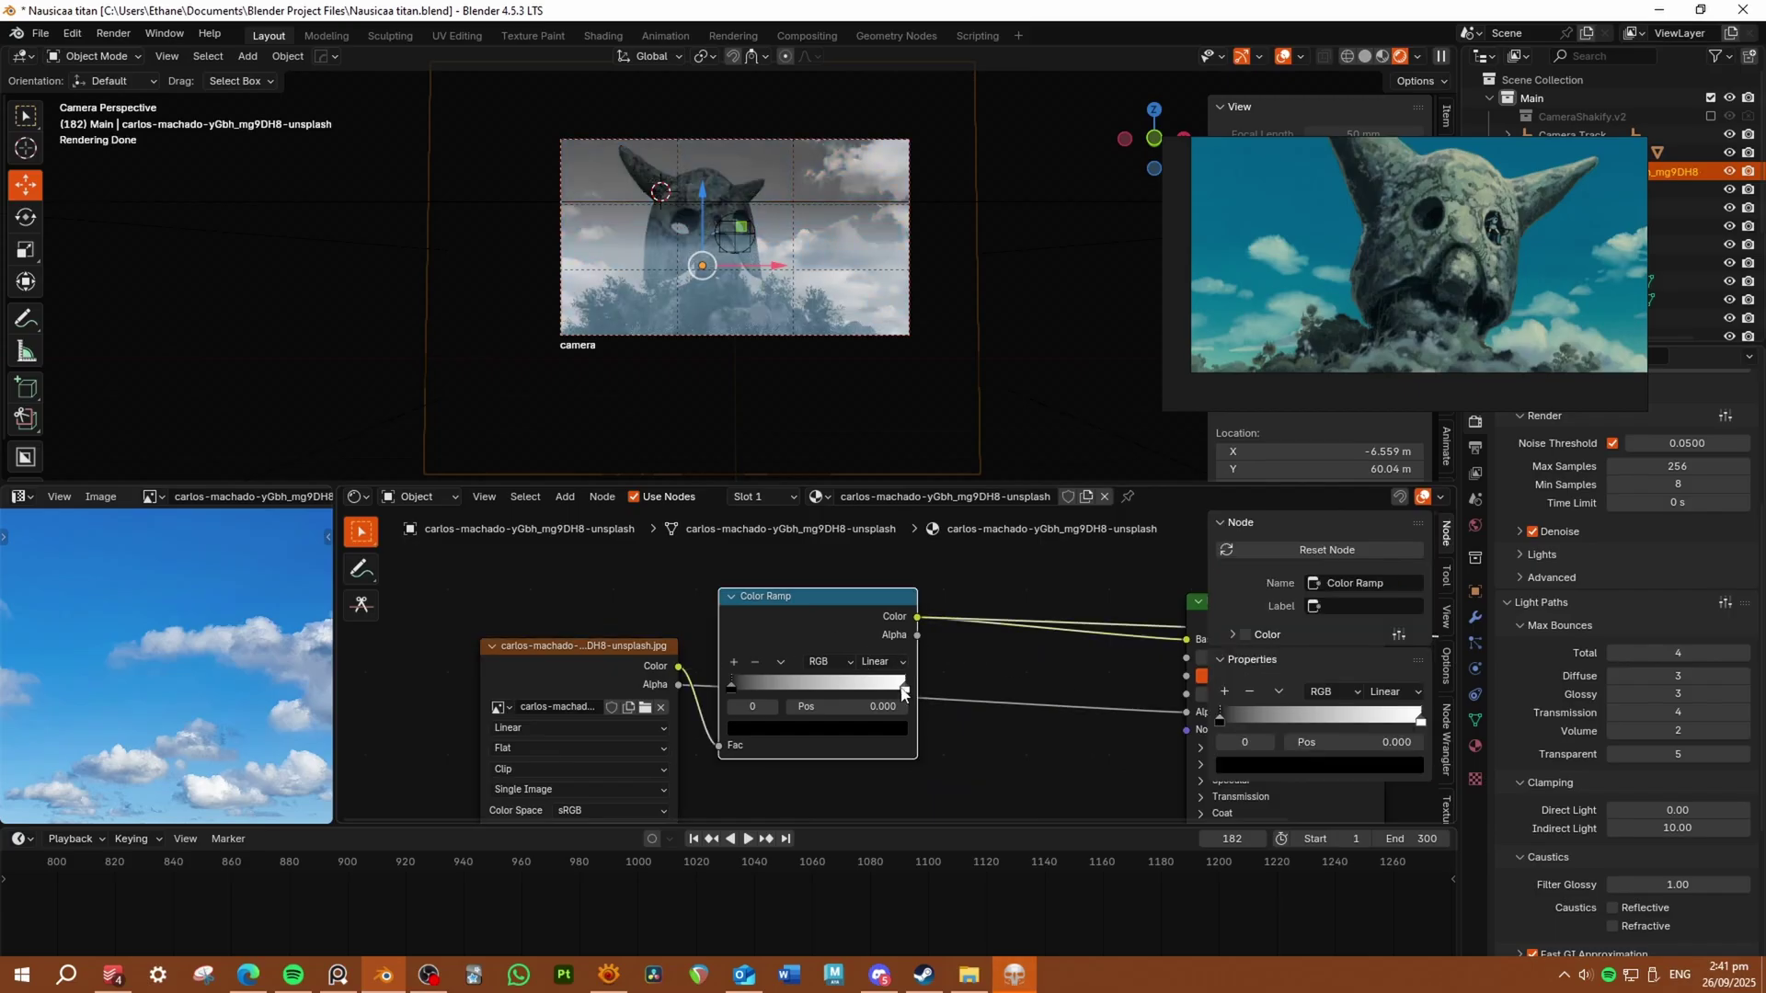
# - Make the ramp's white stop light blue at position 0.468 and feed the ramp into the emission colour
pyautogui.click(814, 727)
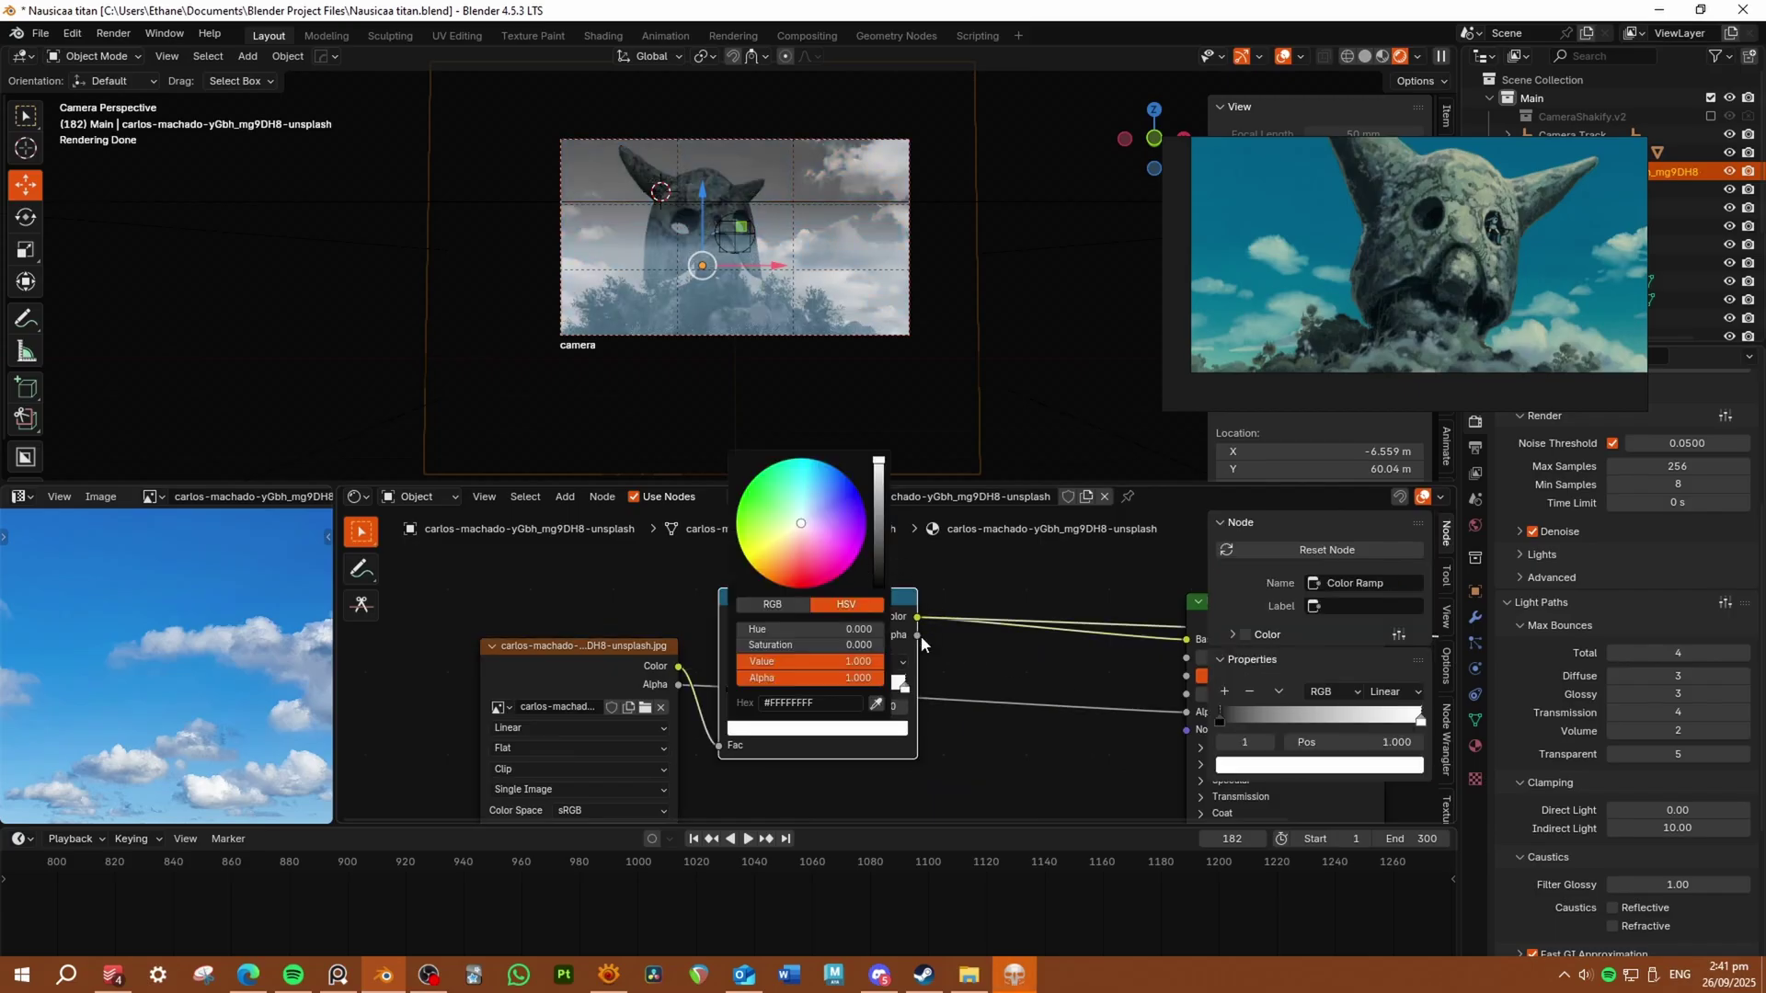
pyautogui.click(880, 728)
pyautogui.moveTo(820, 508); pyautogui.dragTo(810, 497)
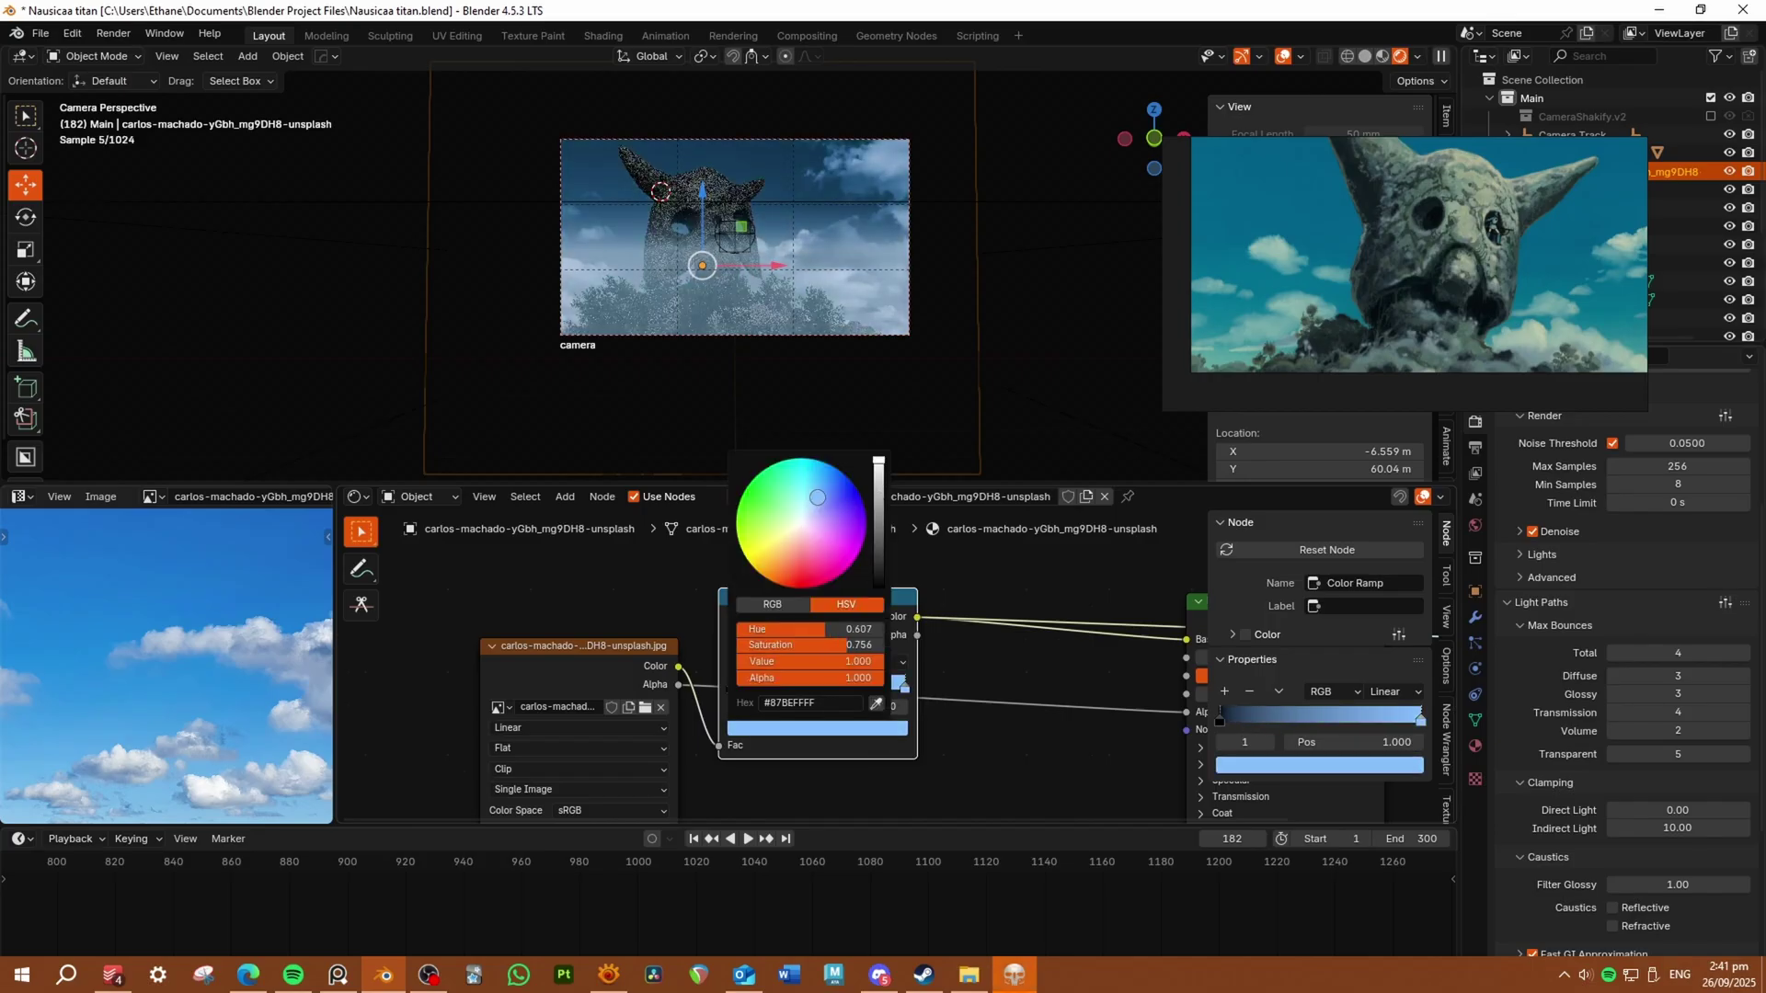
pyautogui.moveTo(891, 692); pyautogui.dragTo(826, 686)
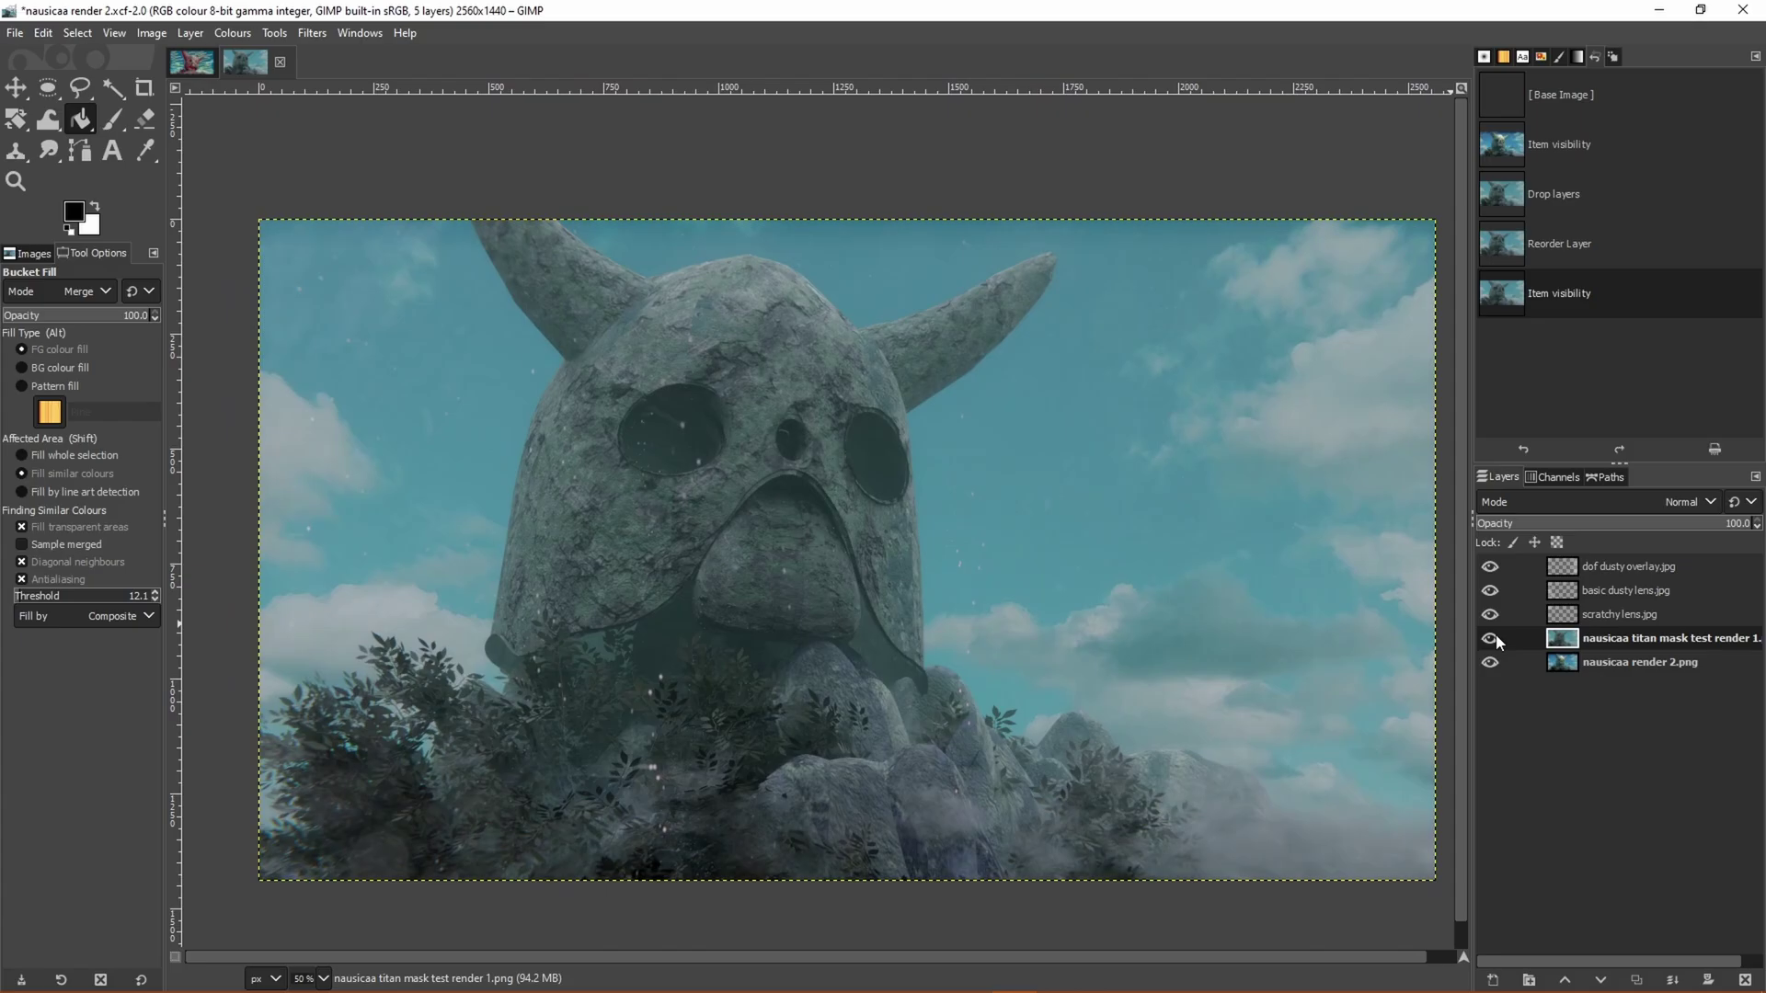
pyautogui.click(1490, 638)
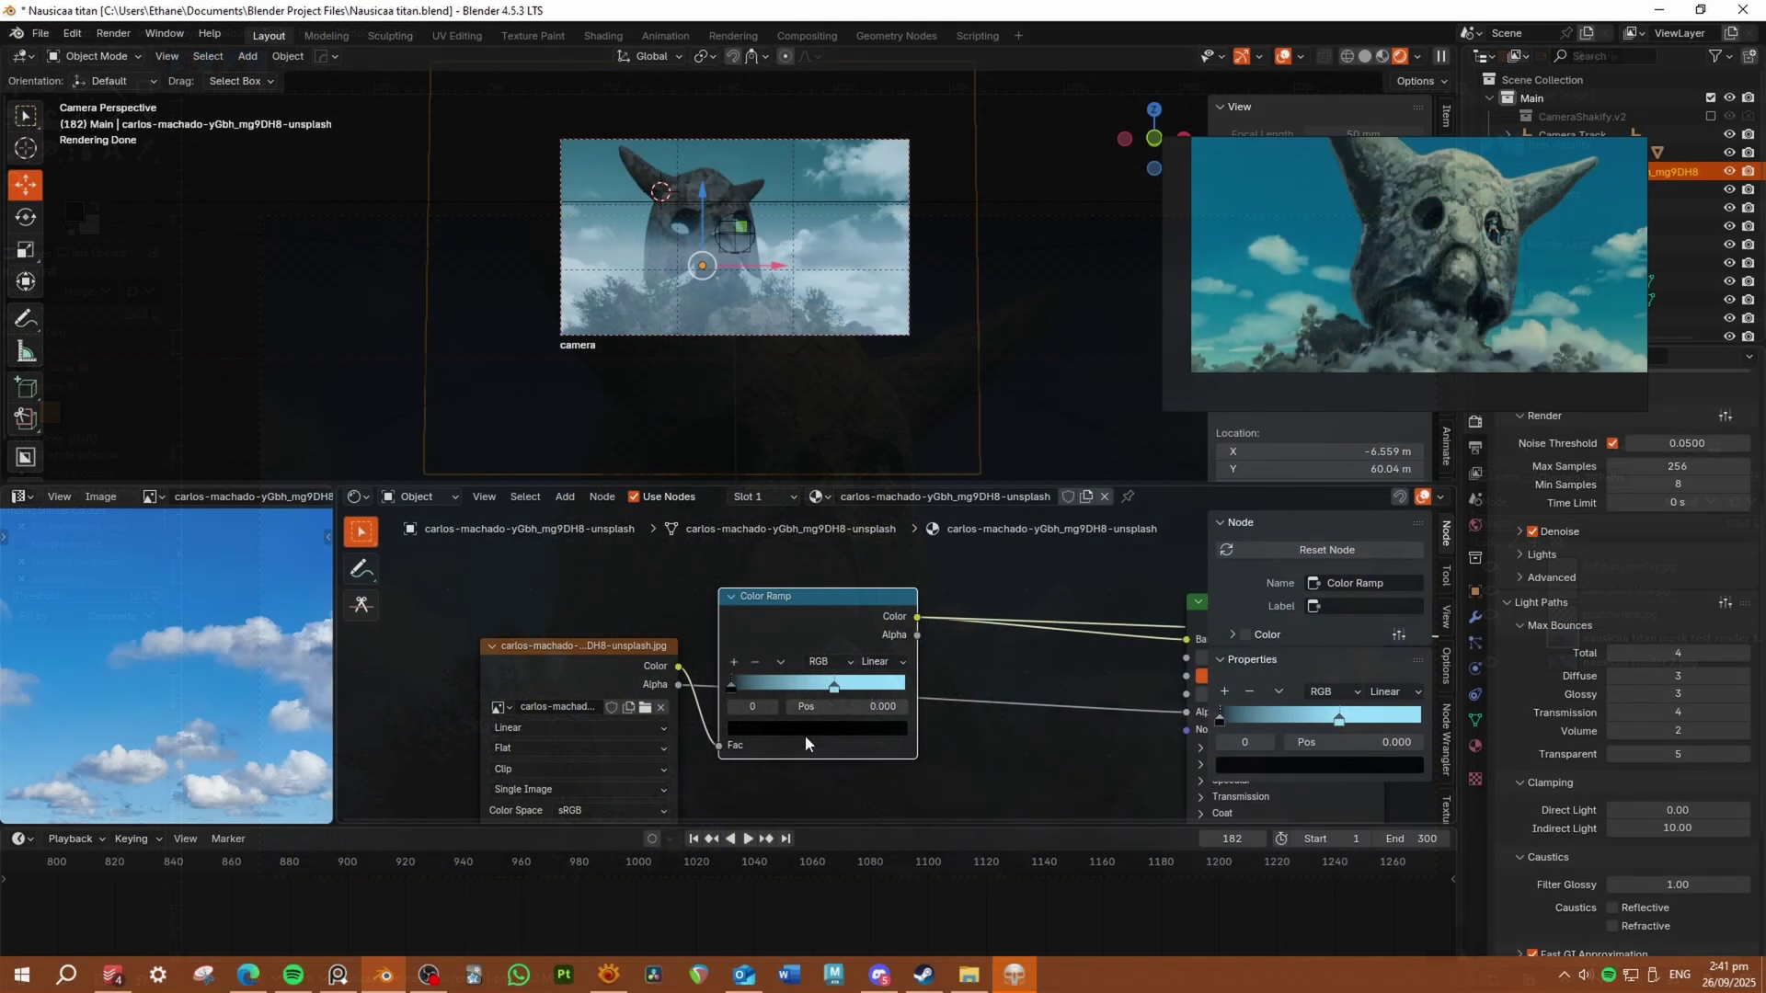
pyautogui.moveTo(832, 685); pyautogui.dragTo(812, 685)
pyautogui.click(816, 728)
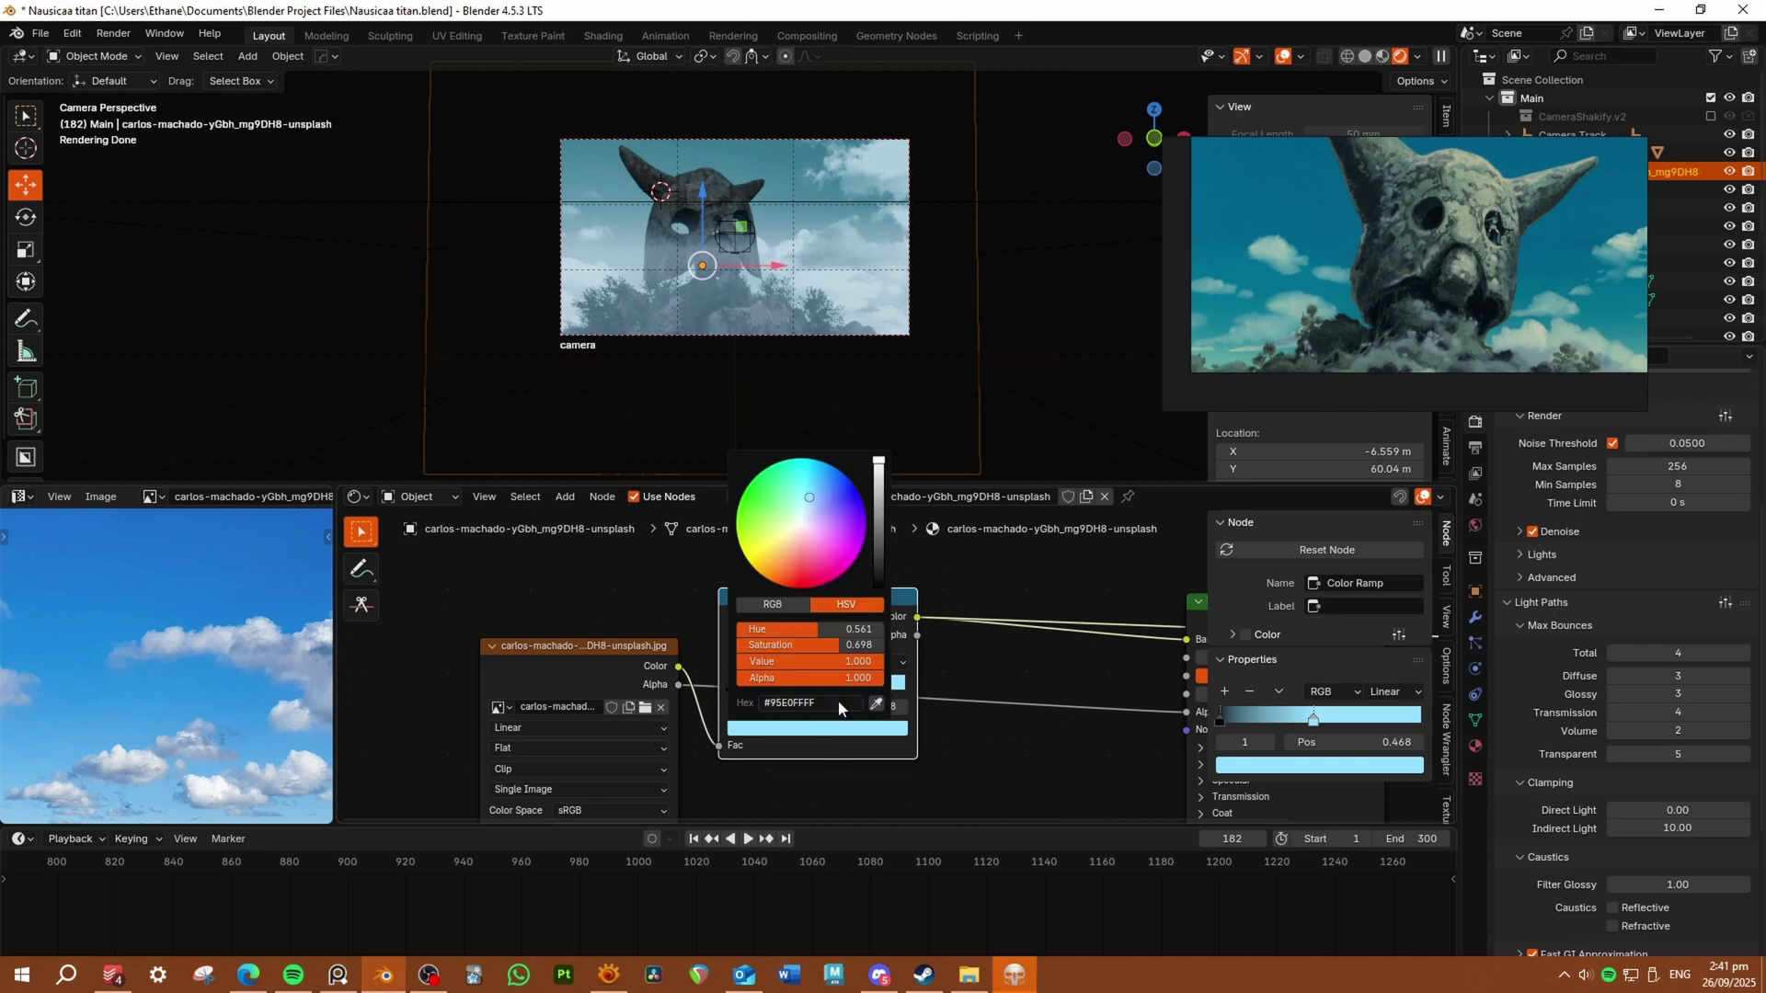
pyautogui.moveTo(1076, 699); pyautogui.dragTo(852, 624, button='middle')
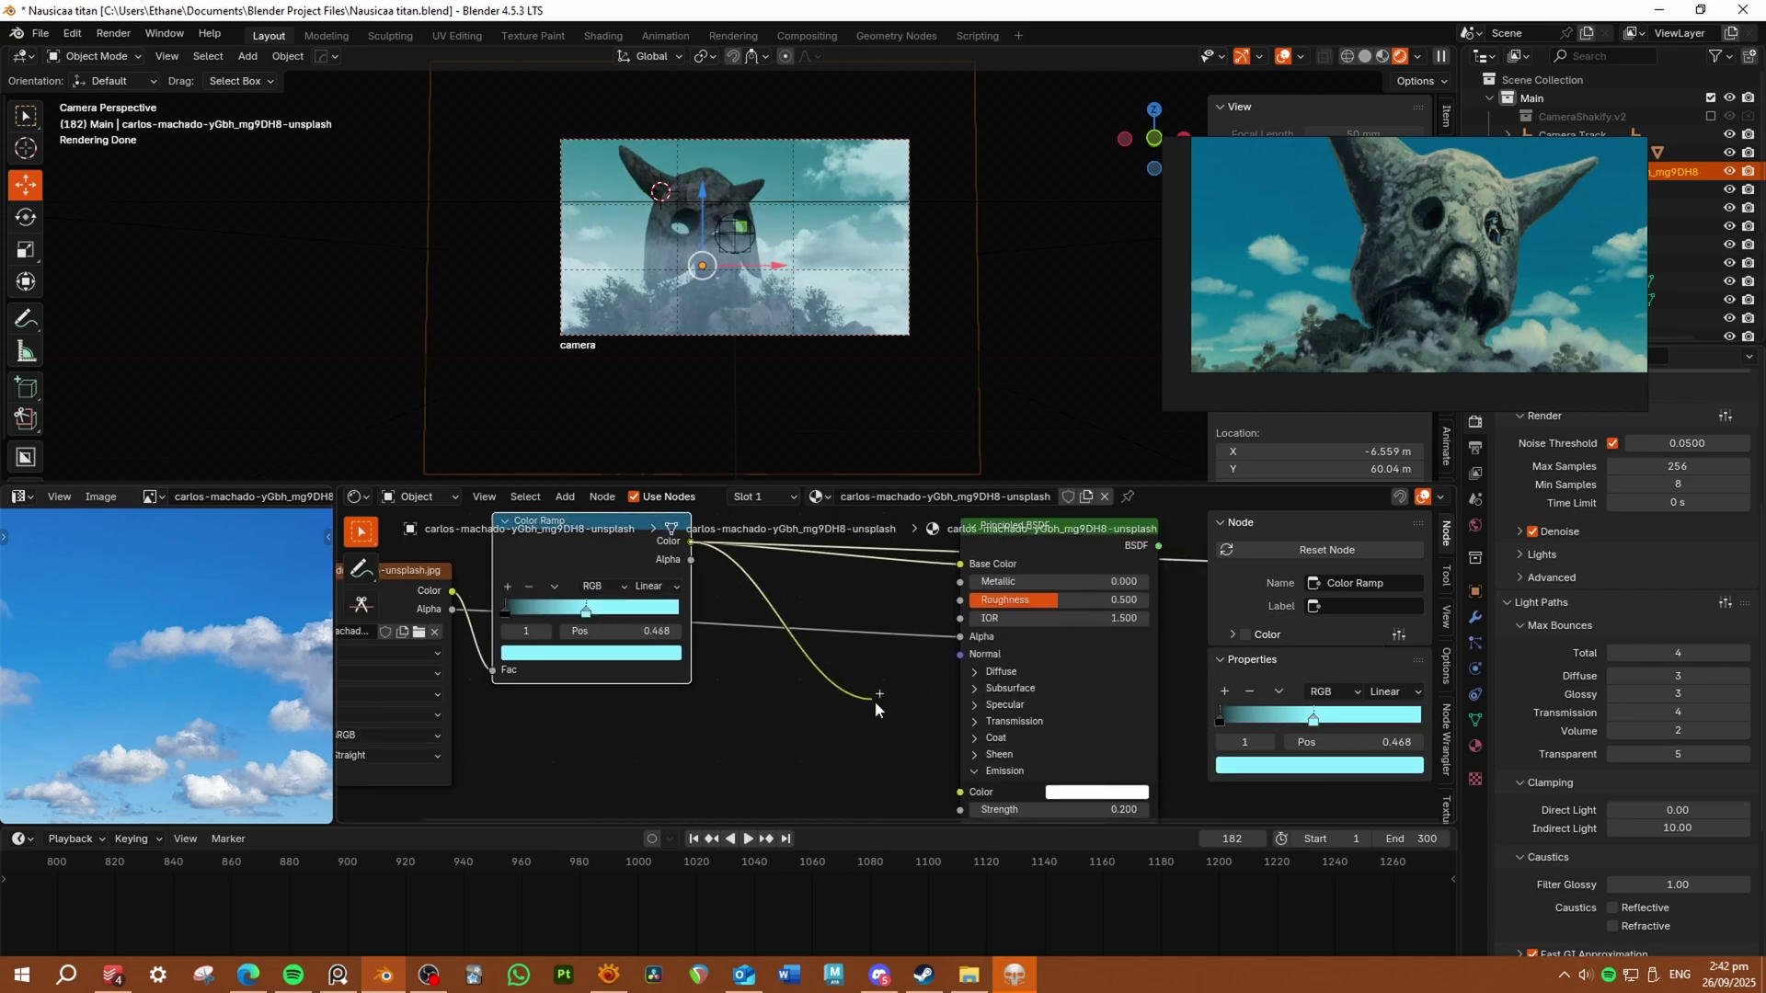
pyautogui.moveTo(896, 721); pyautogui.dragTo(995, 594)
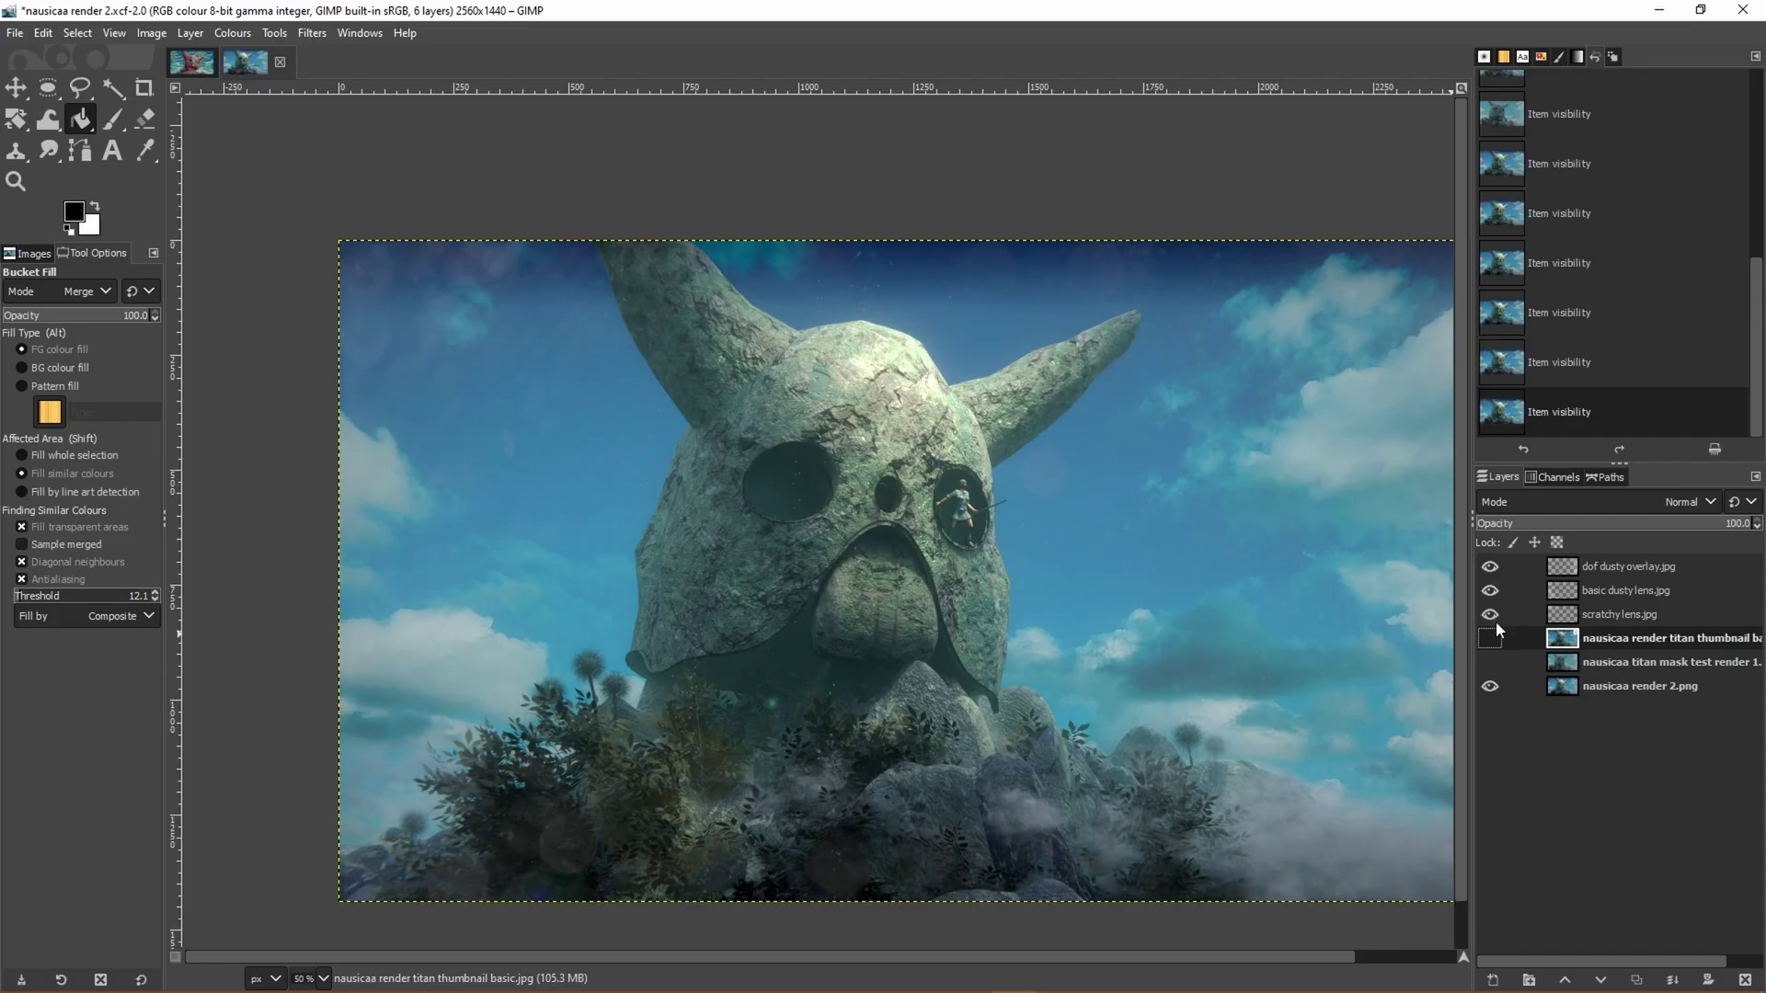
# - Turn the three nausicaa render layers back on and save nausicaa render 2.xcf
pyautogui.click(1489, 638)
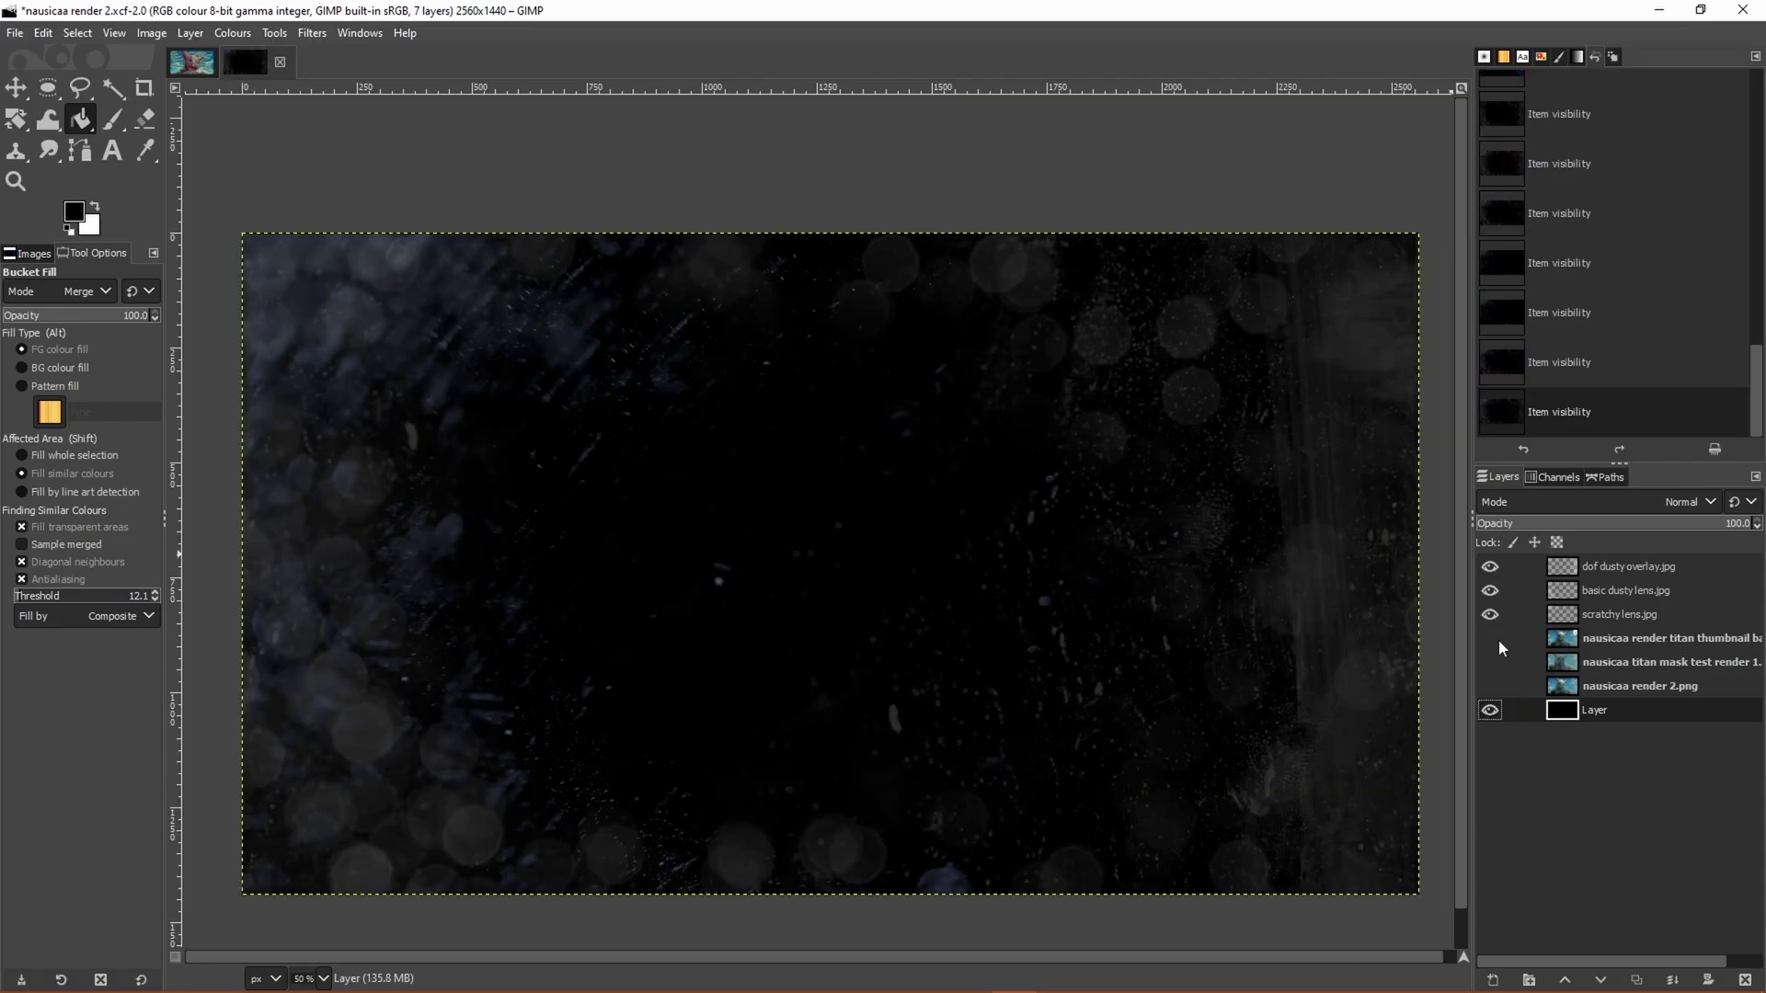
pyautogui.moveTo(1489, 639); pyautogui.dragTo(1498, 687)
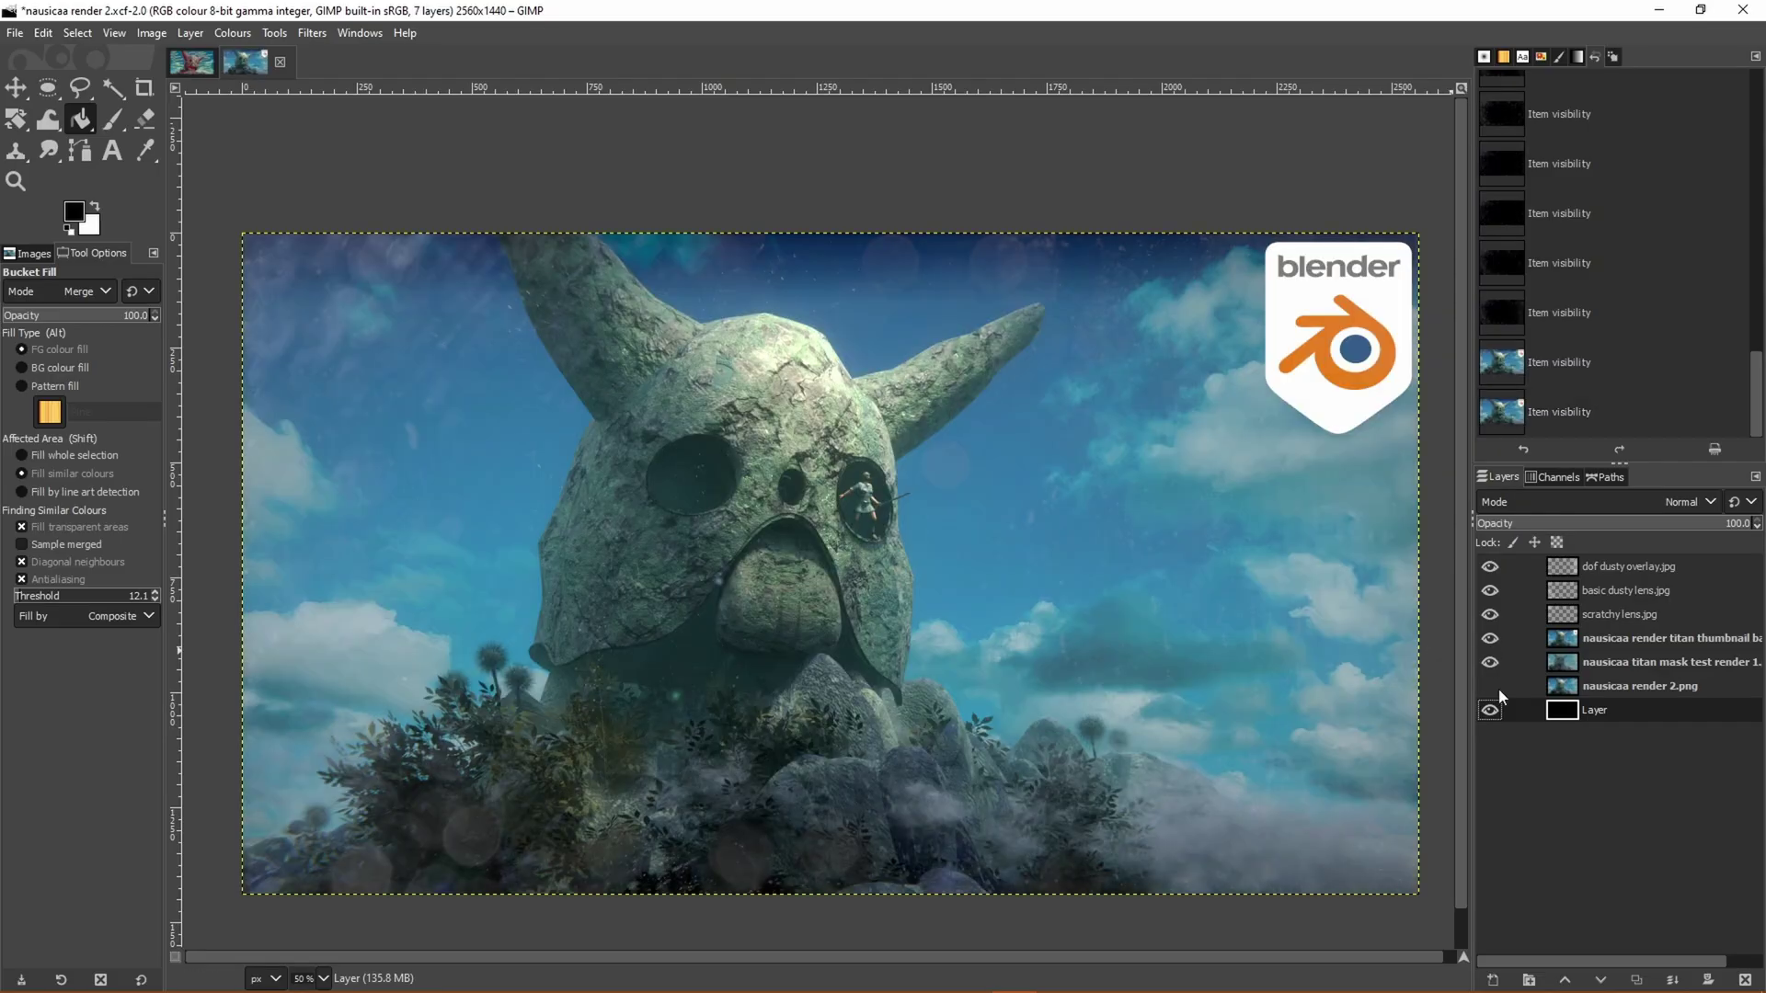
pyautogui.click(1490, 638)
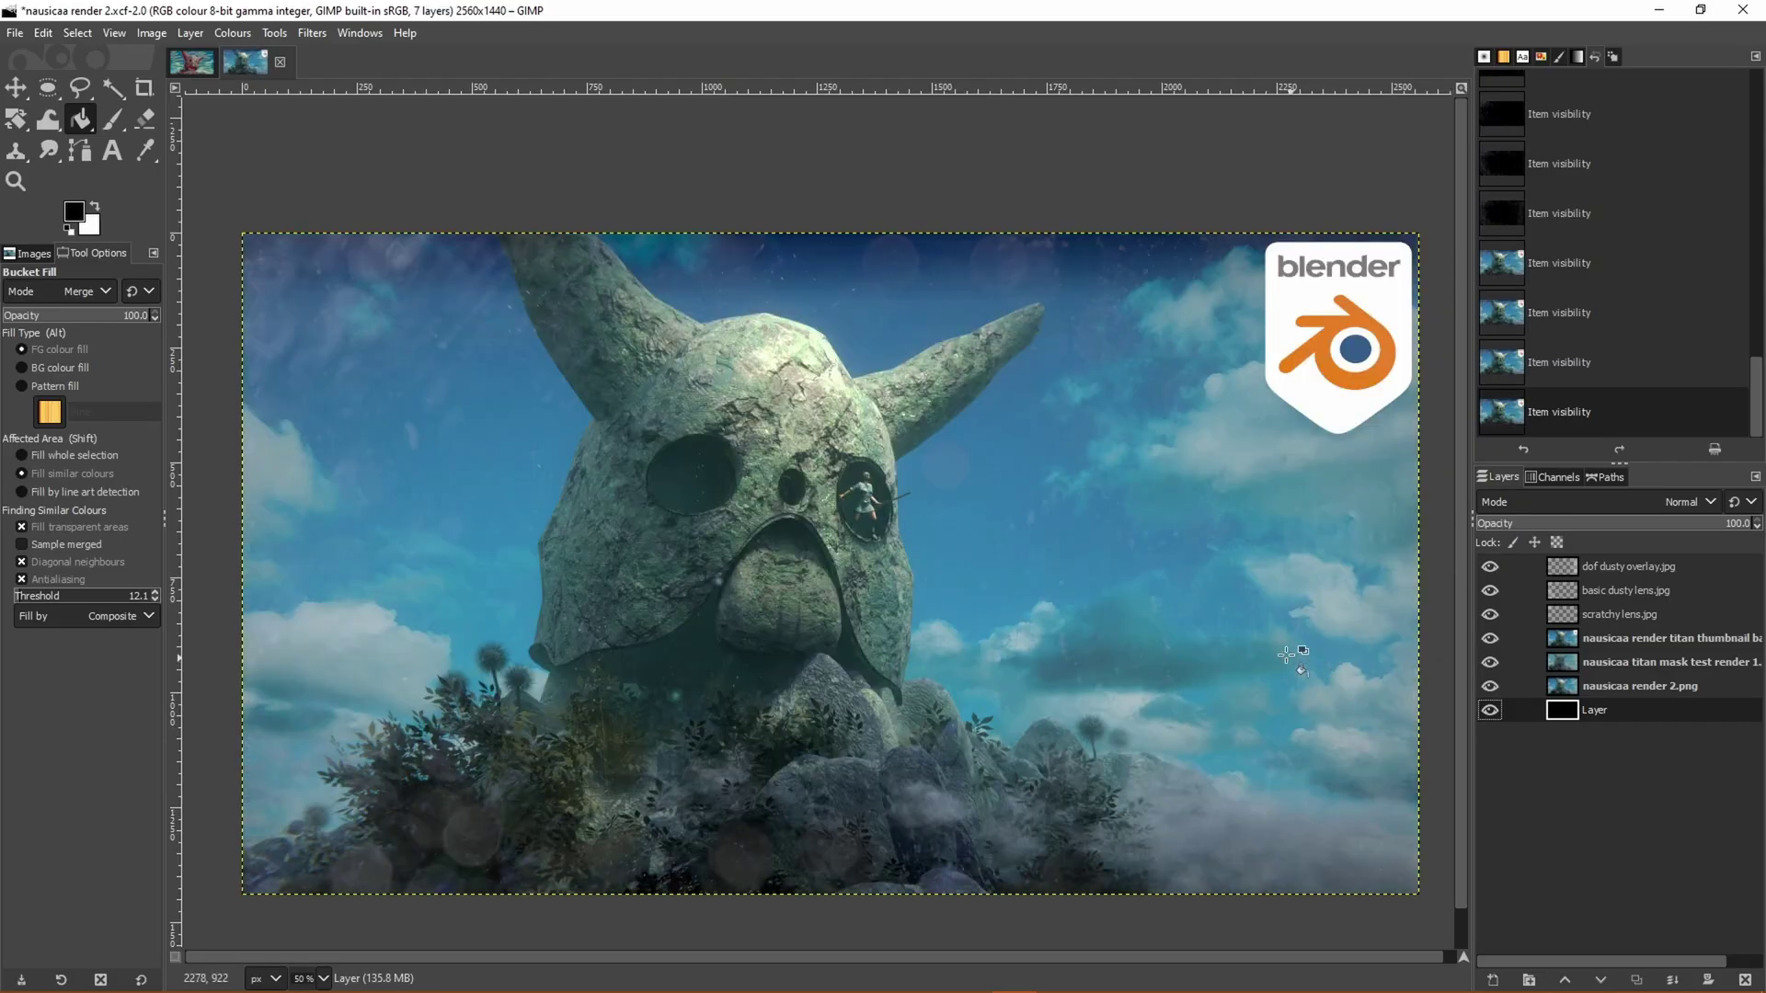
pyautogui.hotkey('ctrl', 's')
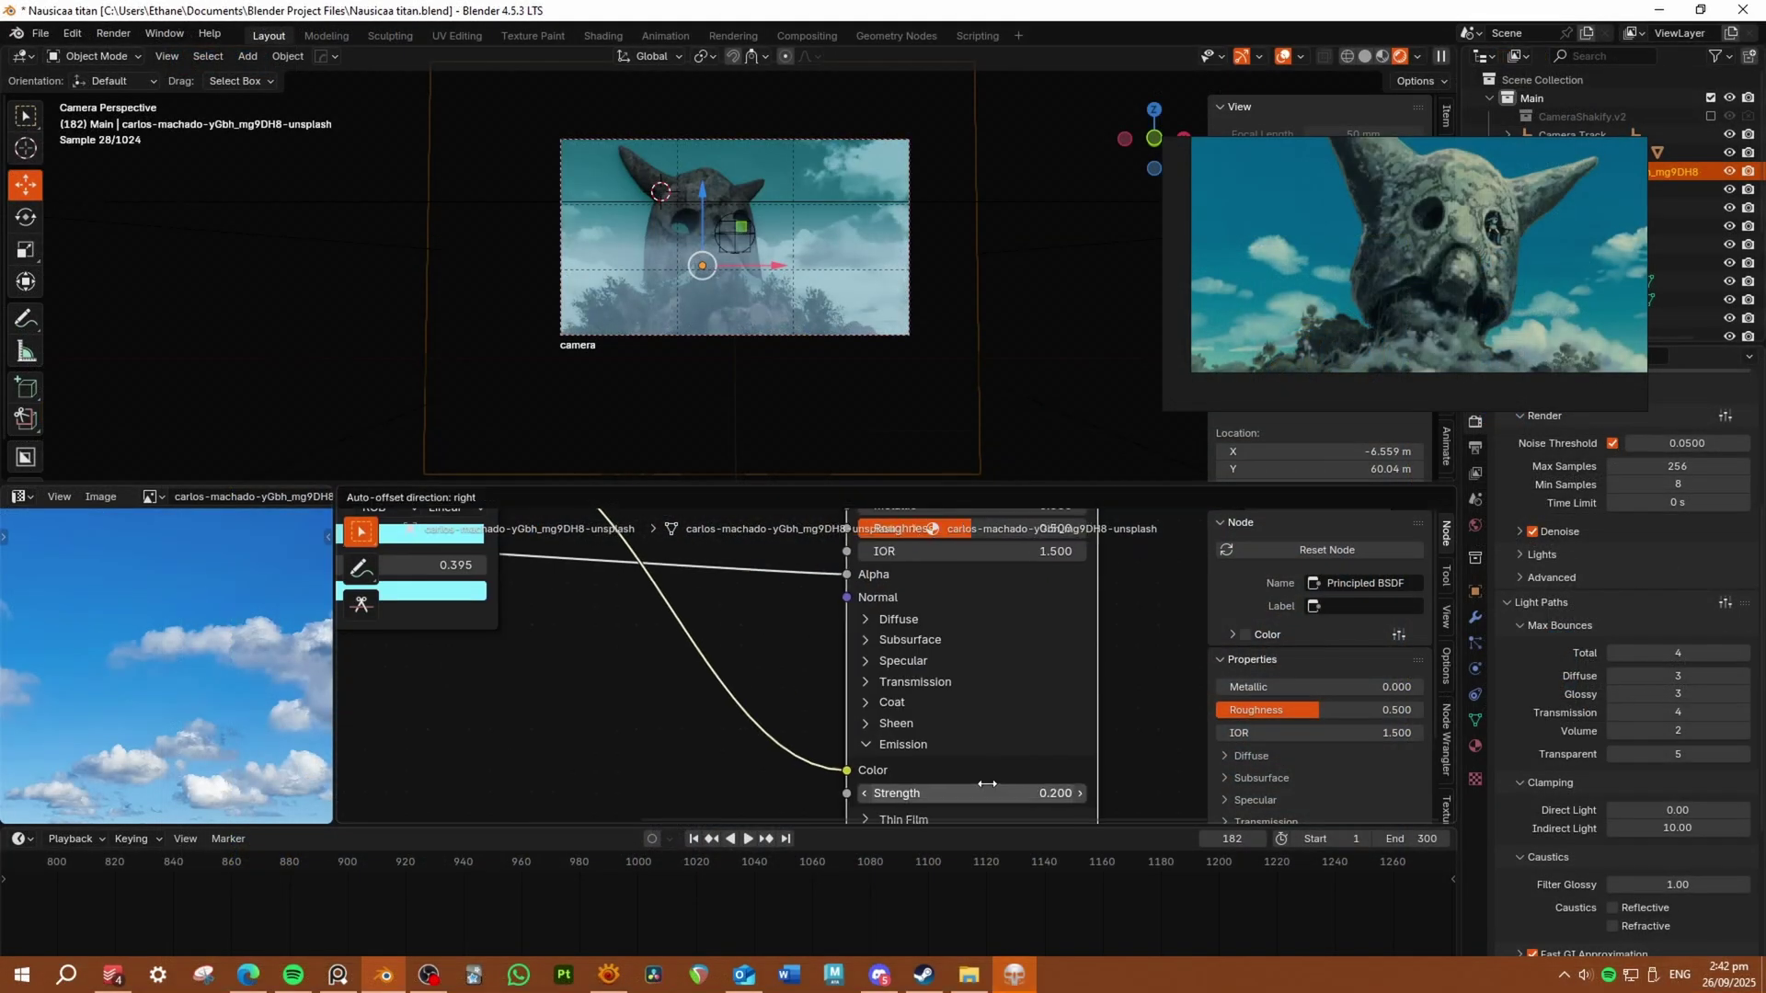
# - Try darkening the sky with the ramp stops, then undo the Color Ramp changes
pyautogui.click(986, 784)
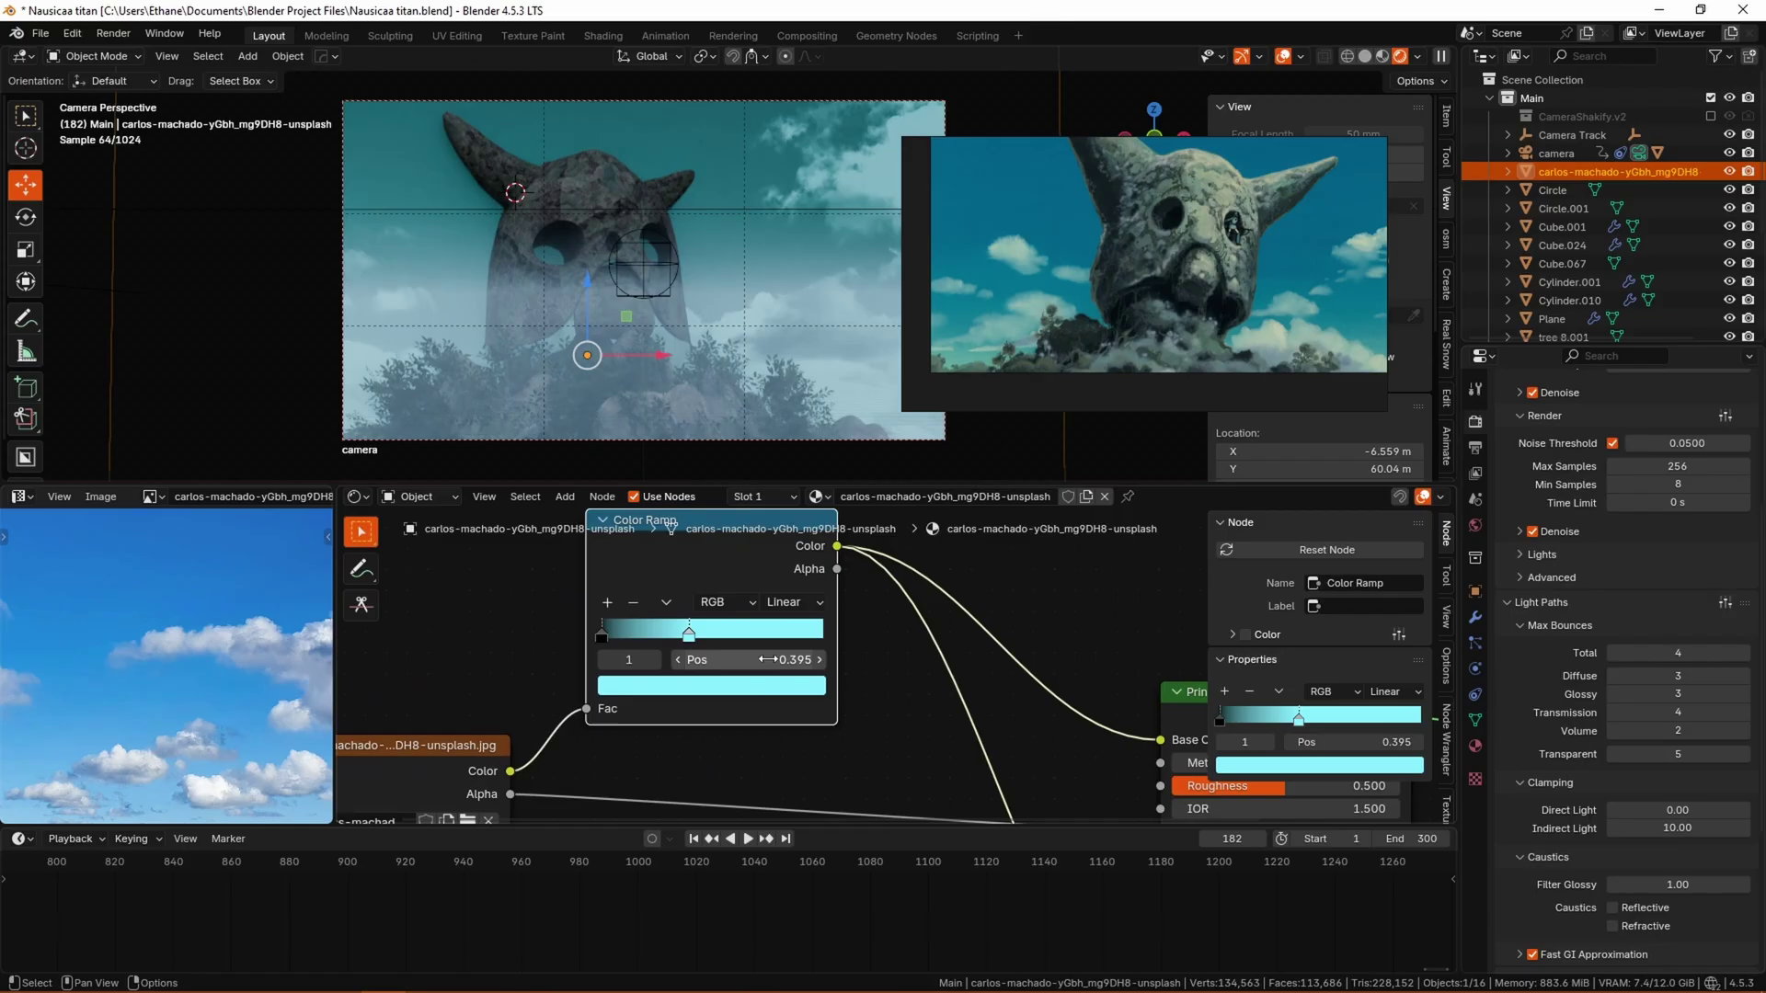
pyautogui.click(713, 681)
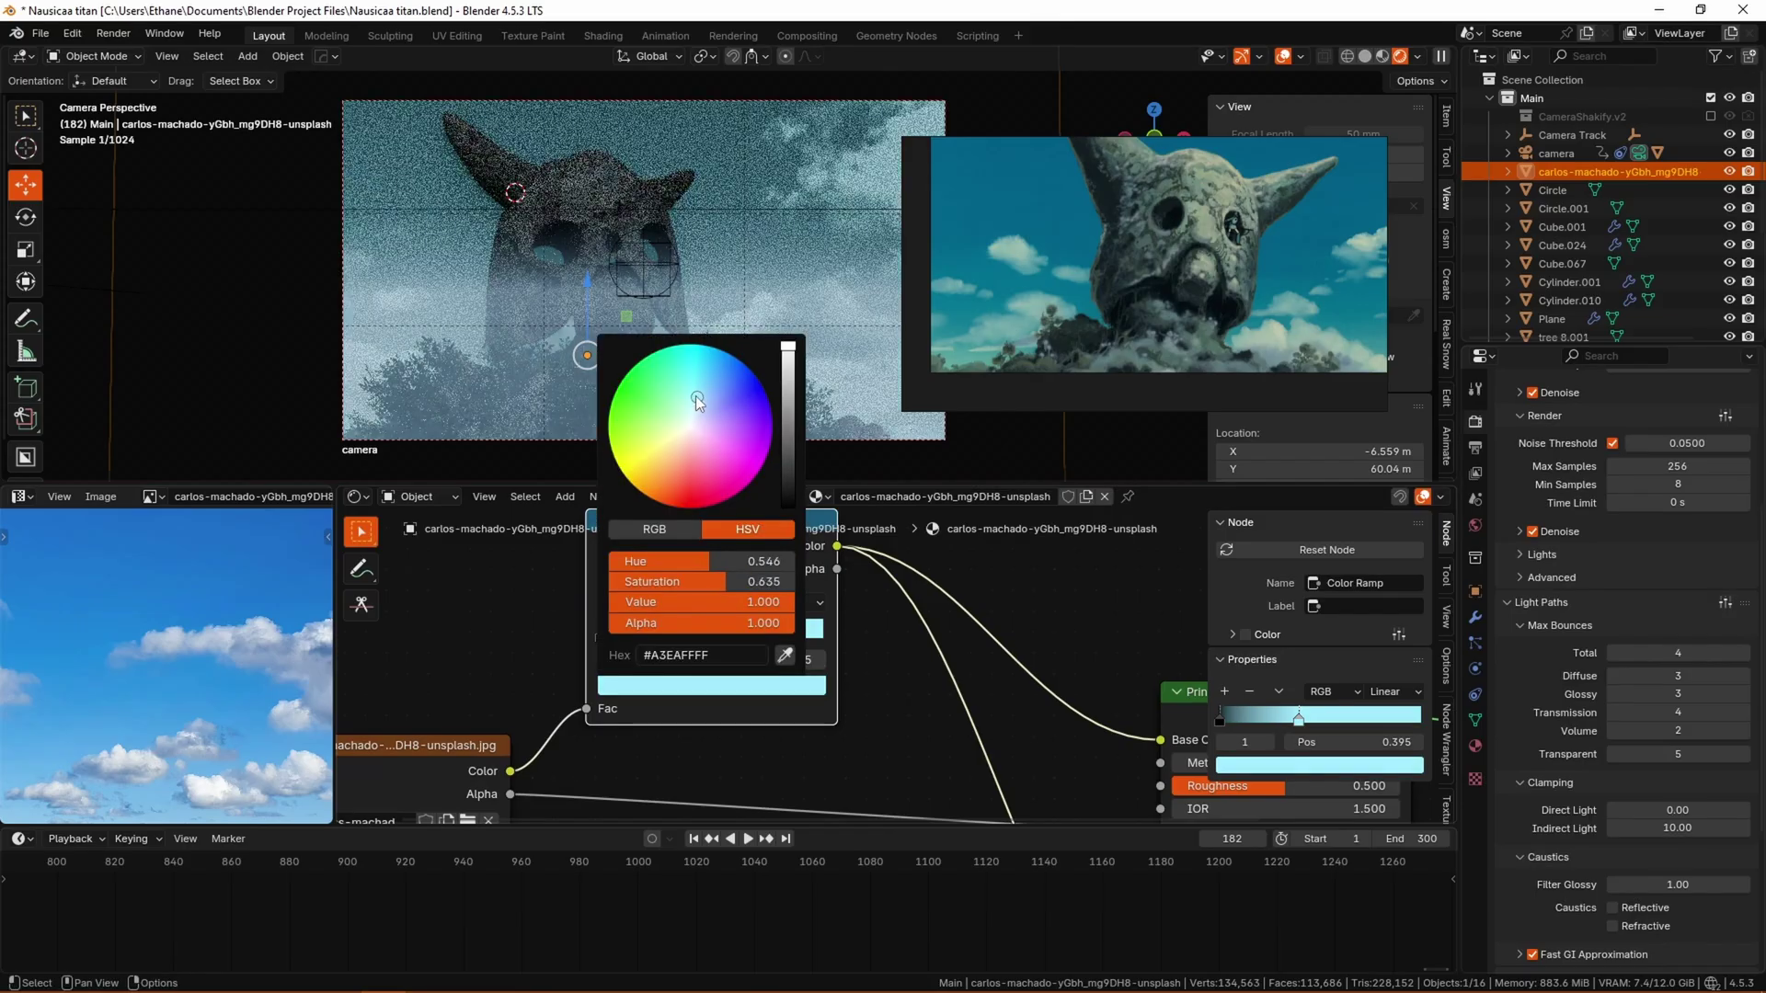
pyautogui.click(601, 633)
pyautogui.moveTo(689, 632); pyautogui.dragTo(868, 637)
pyautogui.hotkey('ctrl', 'z')
pyautogui.hotkey('ctrl', 'z')
pyautogui.hotkey('ctrl', 'z')
pyautogui.hotkey('ctrl', 'z')
pyautogui.hotkey('ctrl', 'z')
pyautogui.hotkey('ctrl', 'z')
pyautogui.hotkey('ctrl', 'z')
pyautogui.hotkey('ctrl', 'z')
pyautogui.hotkey('ctrl', 'z')
# - Add a Hue/Saturation/Value node between the sky texture and the Principled BSDF
pyautogui.hotkey('shift', 'a')
pyautogui.write('h')
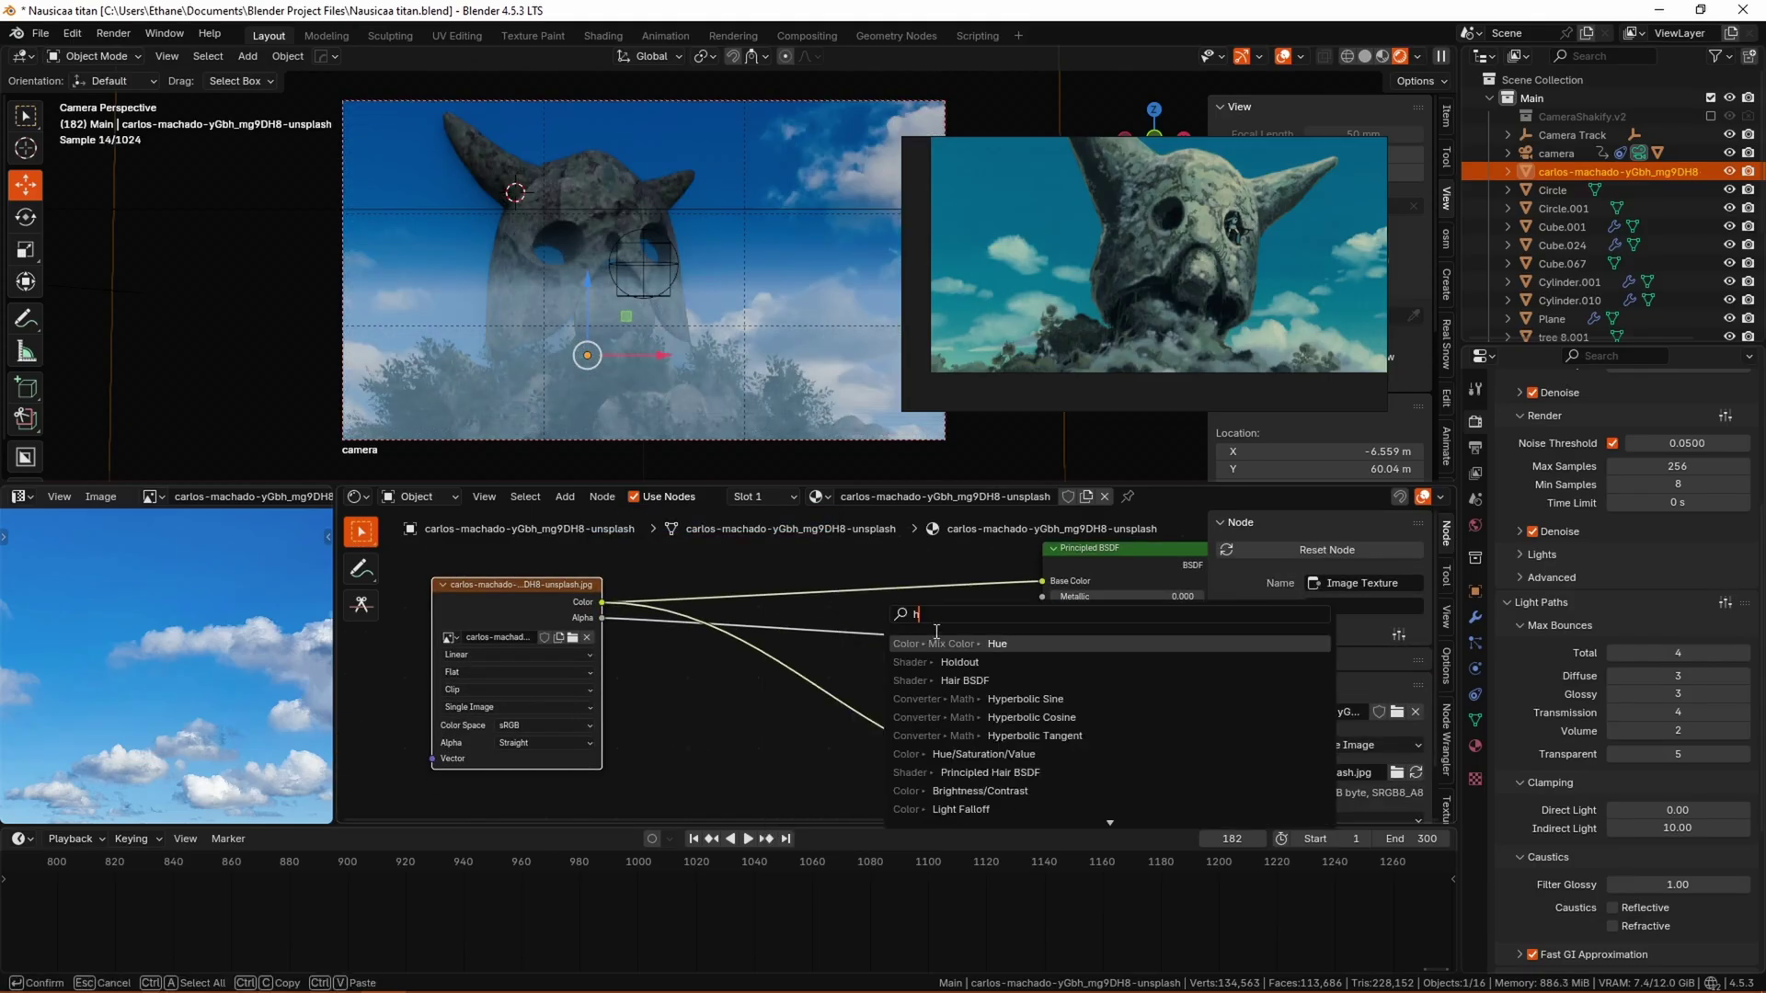
pyautogui.click(943, 642)
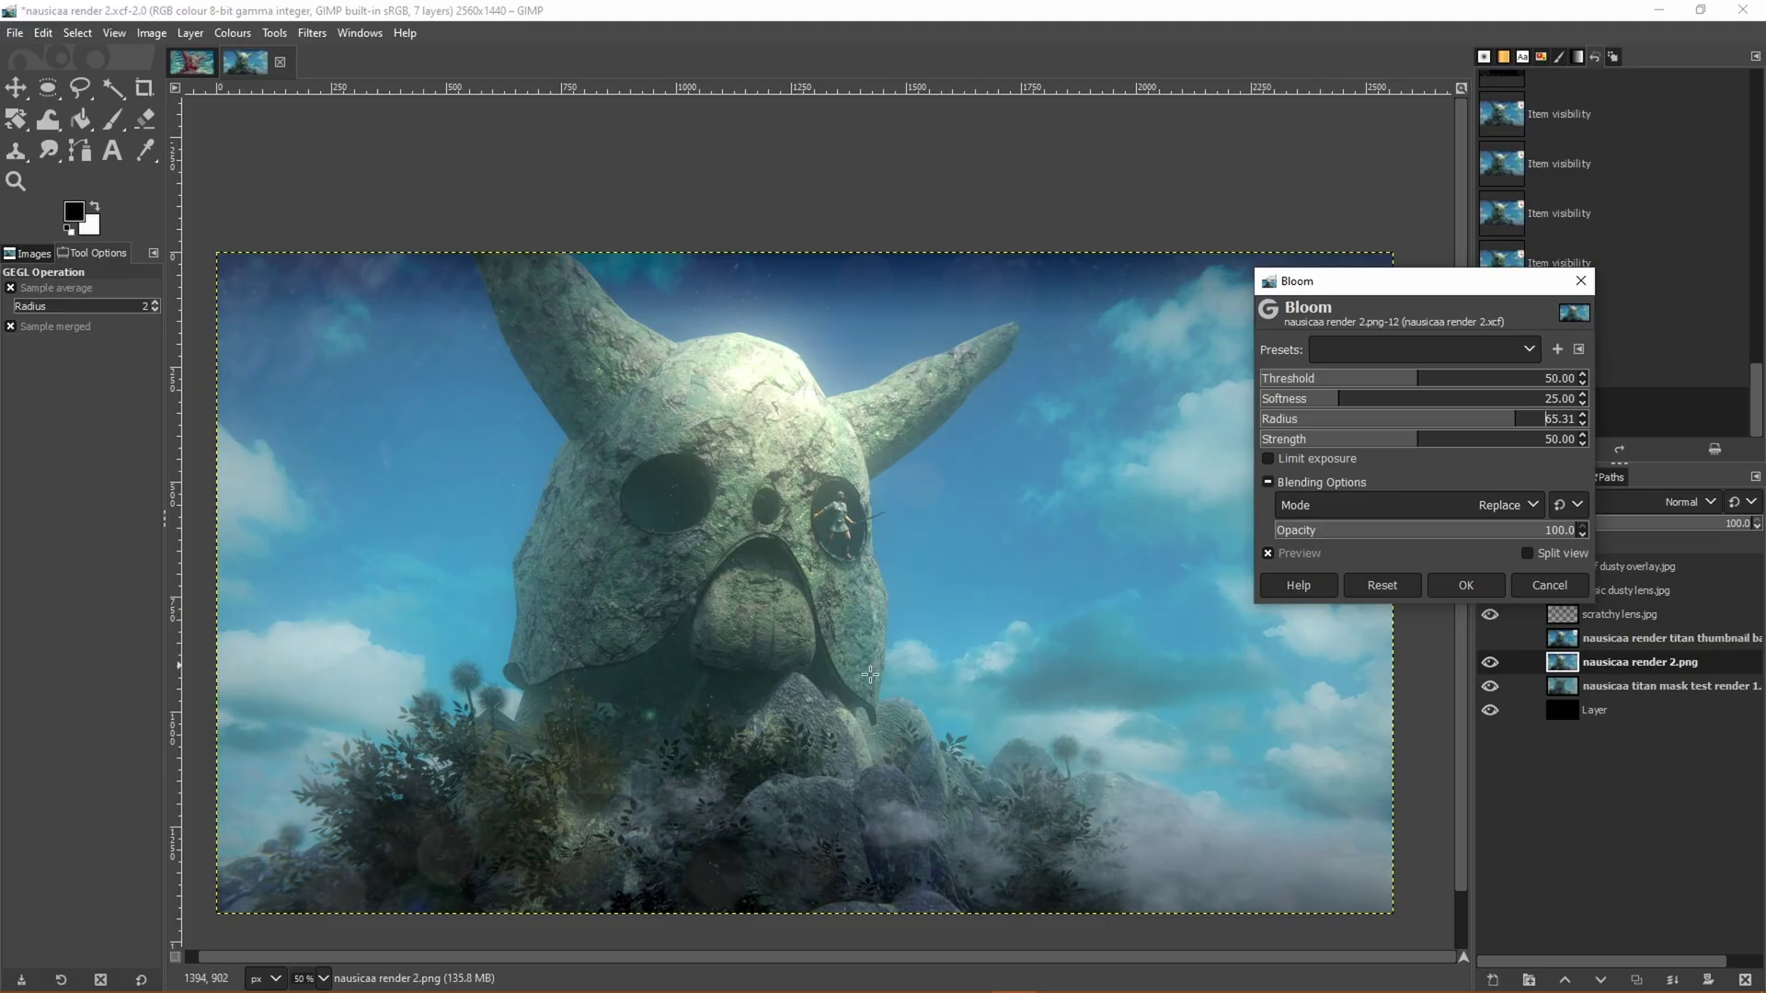
pyautogui.click(1548, 586)
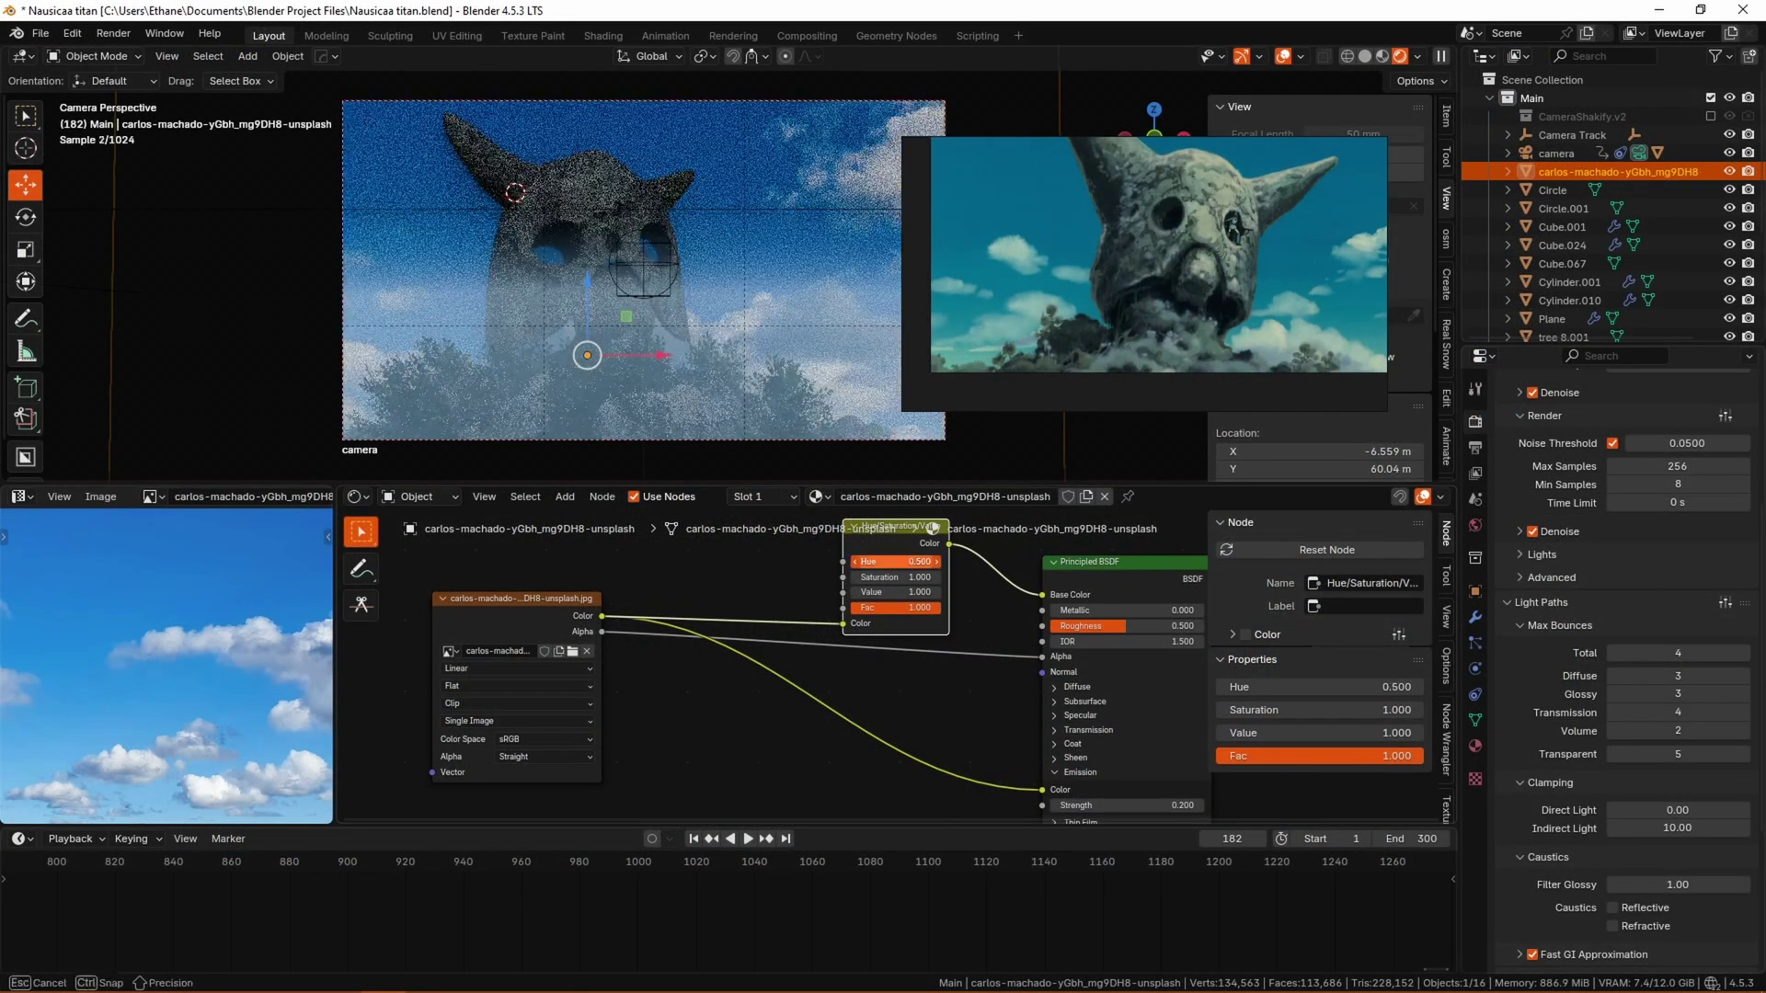
# - Tint the sky with hue 0.380 and saturation 0.700
pyautogui.moveTo(897, 561); pyautogui.dragTo(878, 561)
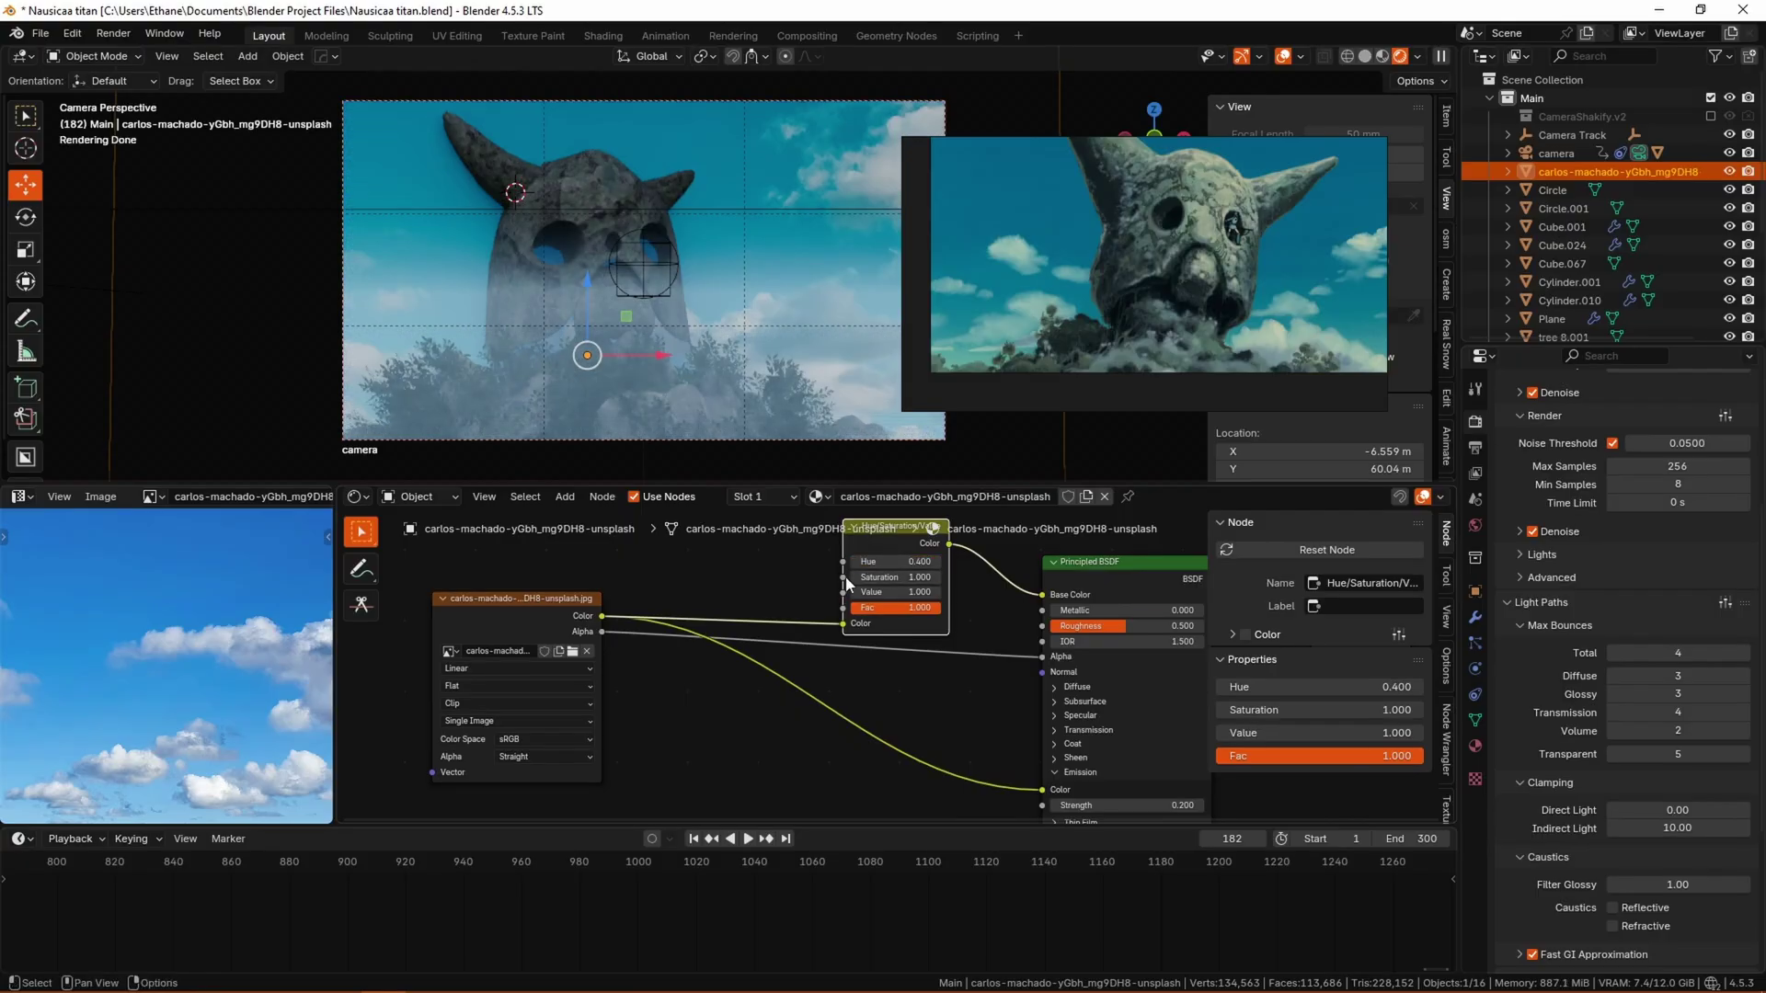
pyautogui.moveTo(847, 577); pyautogui.dragTo(819, 578)
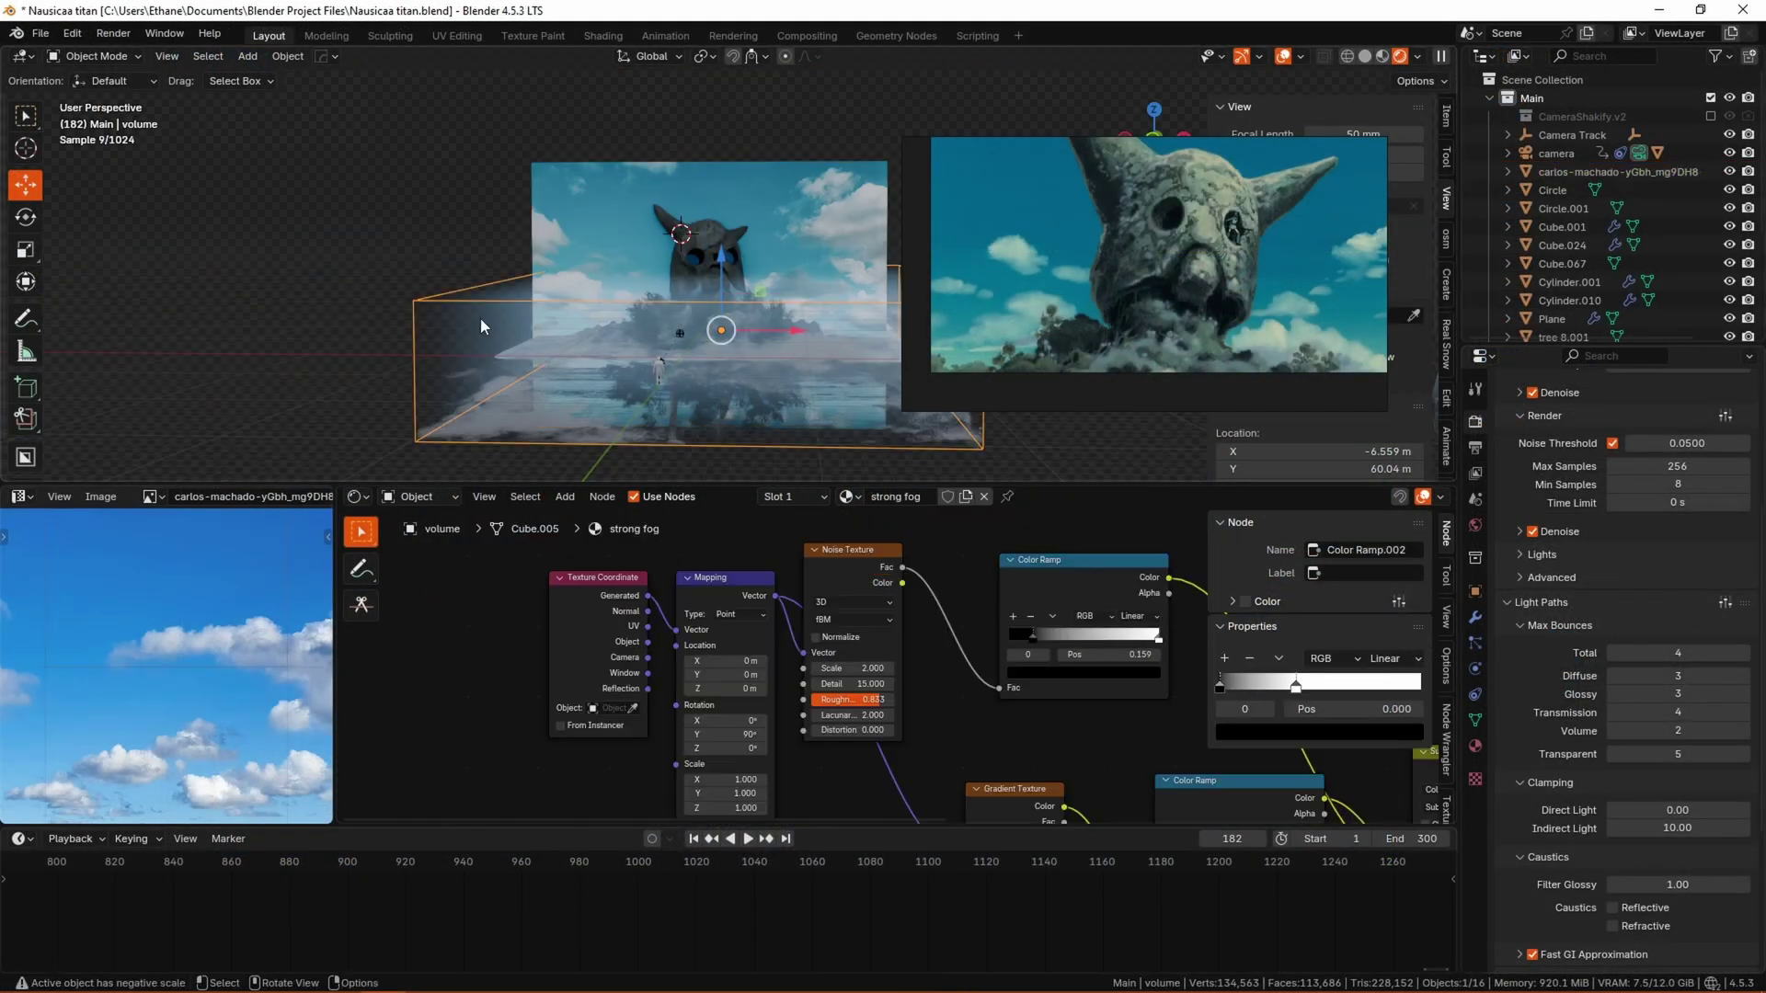
pyautogui.moveTo(1333, 791); pyautogui.dragTo(586, 636, button='middle')
pyautogui.click(947, 572)
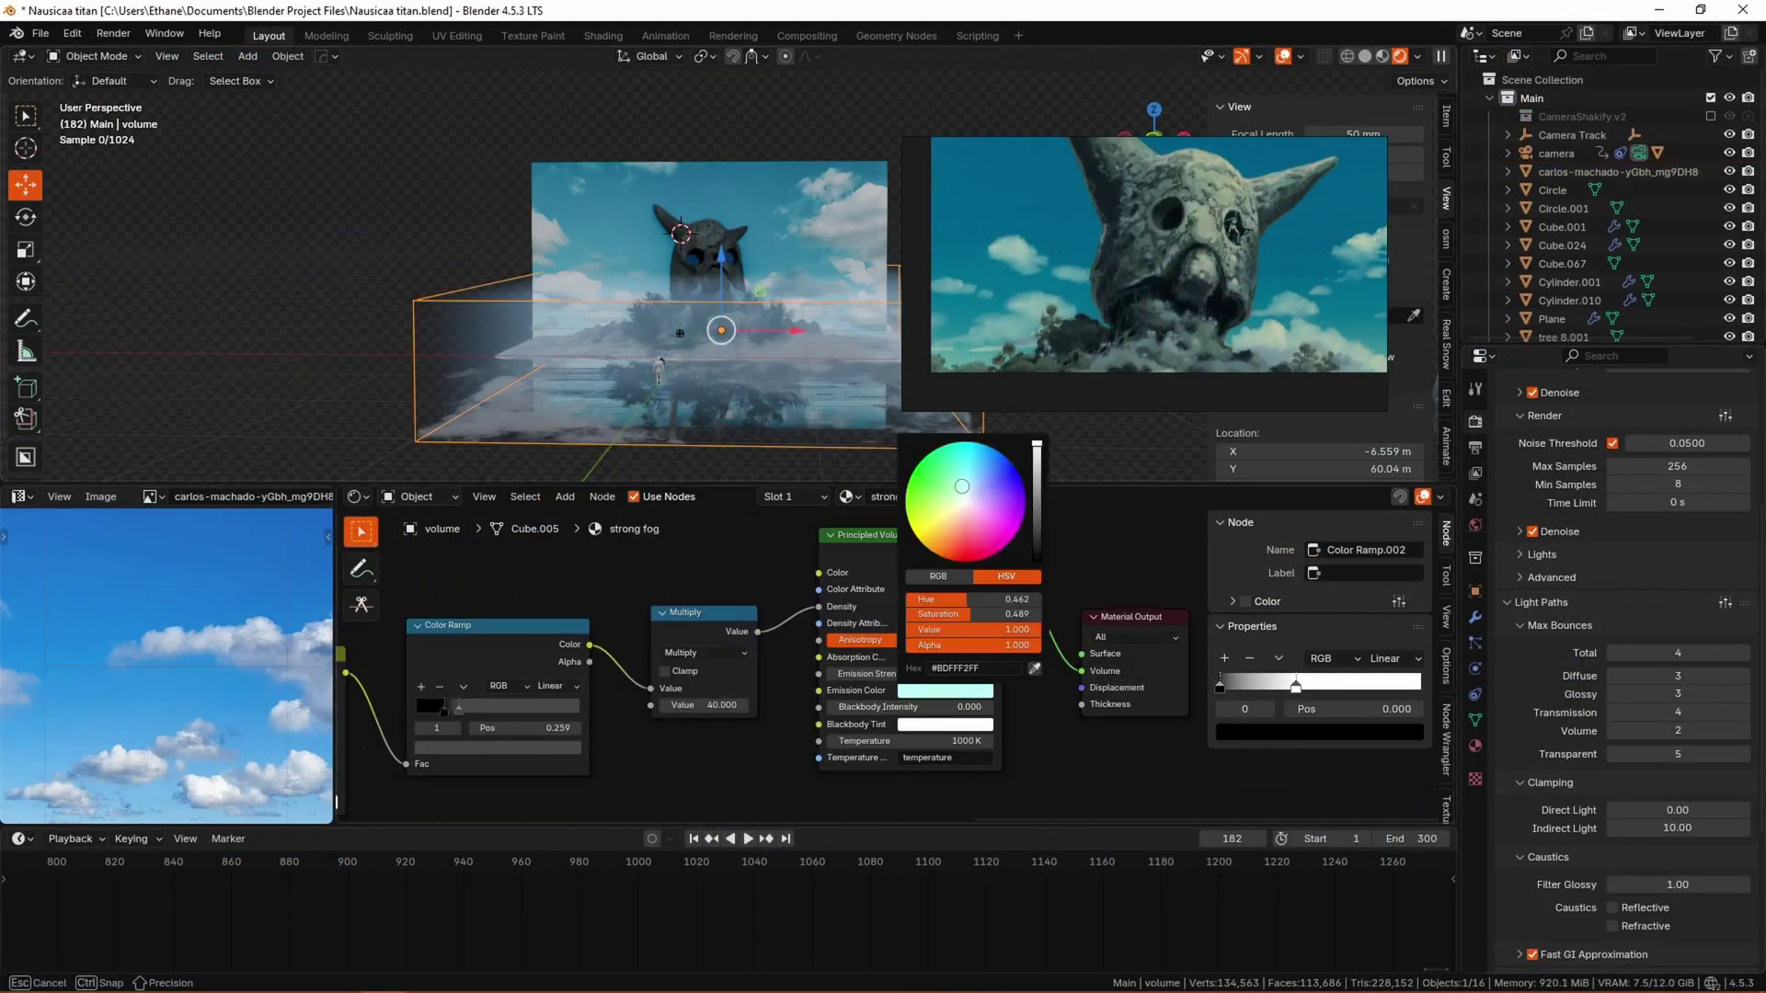
pyautogui.press('KP_0')
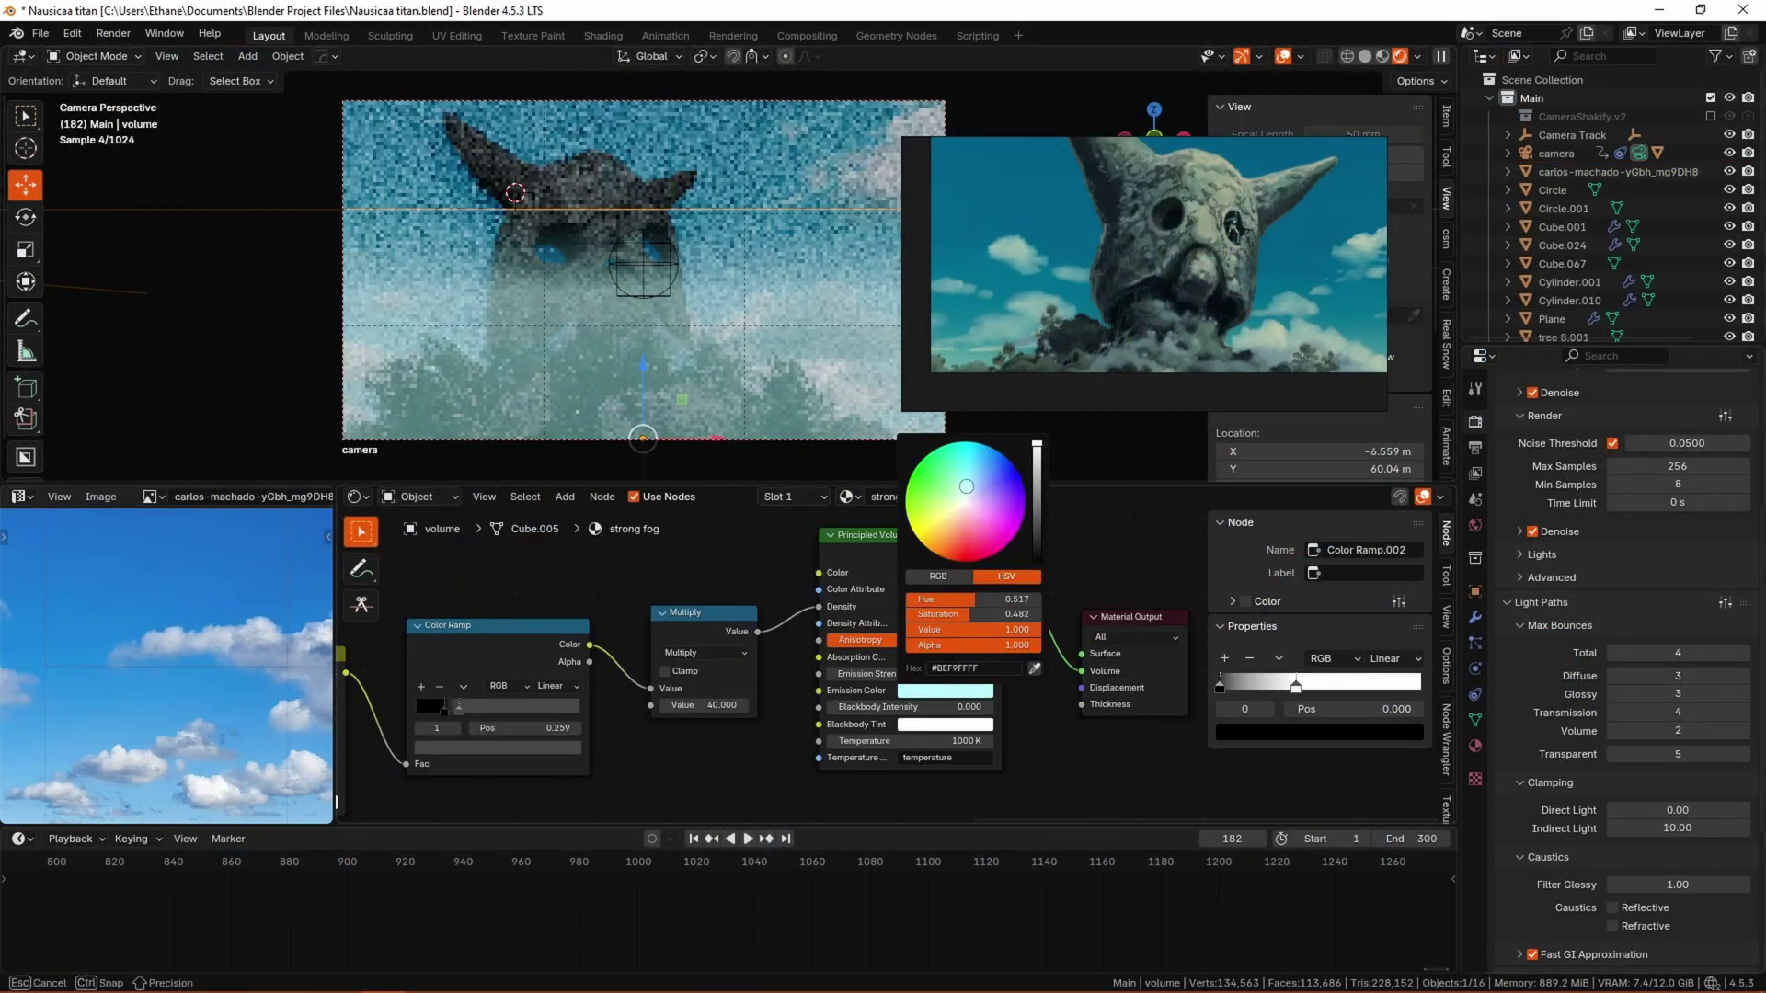
# - Make the fog's emission colour paler
pyautogui.click(973, 694)
pyautogui.click(964, 490)
pyautogui.click(686, 189)
# - Enlarge the sky photo plane to fill the frame
pyautogui.moveTo(686, 189); pyautogui.dragTo(605, 380, button='middle')
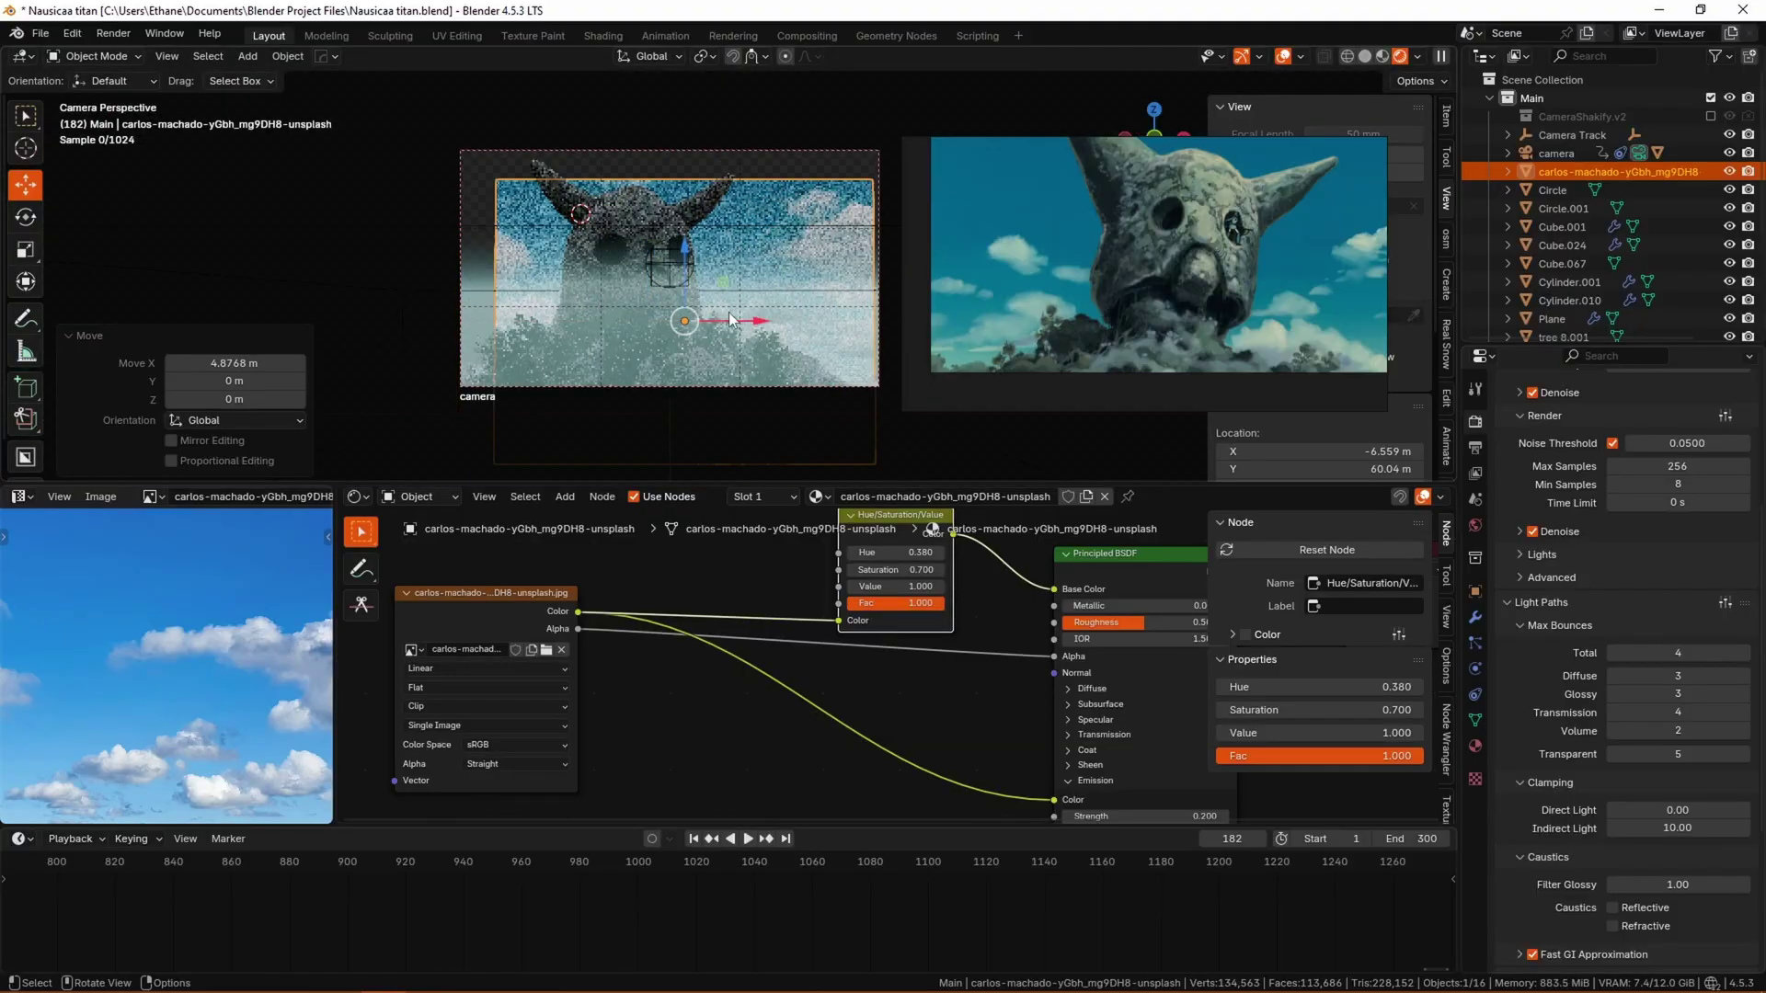
pyautogui.press('s')
pyautogui.click(804, 427)
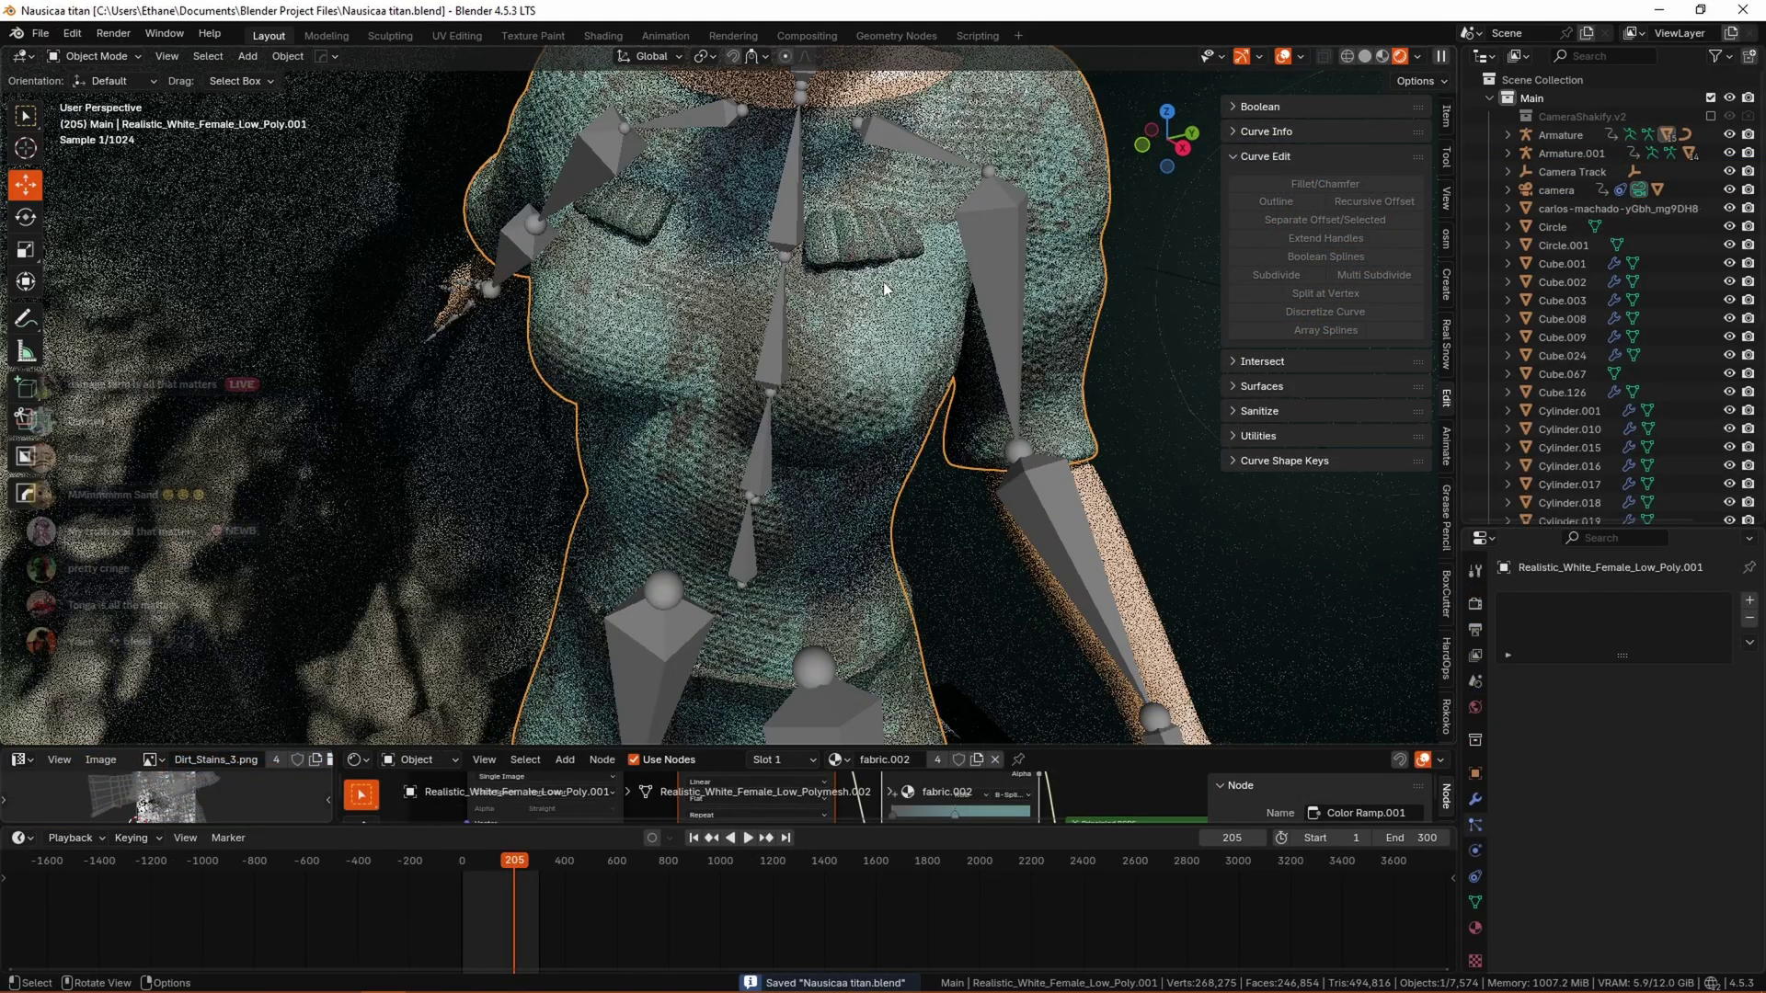
# - Select the gun, frame it and enter Edit Mode on its mesh
pyautogui.click(883, 281)
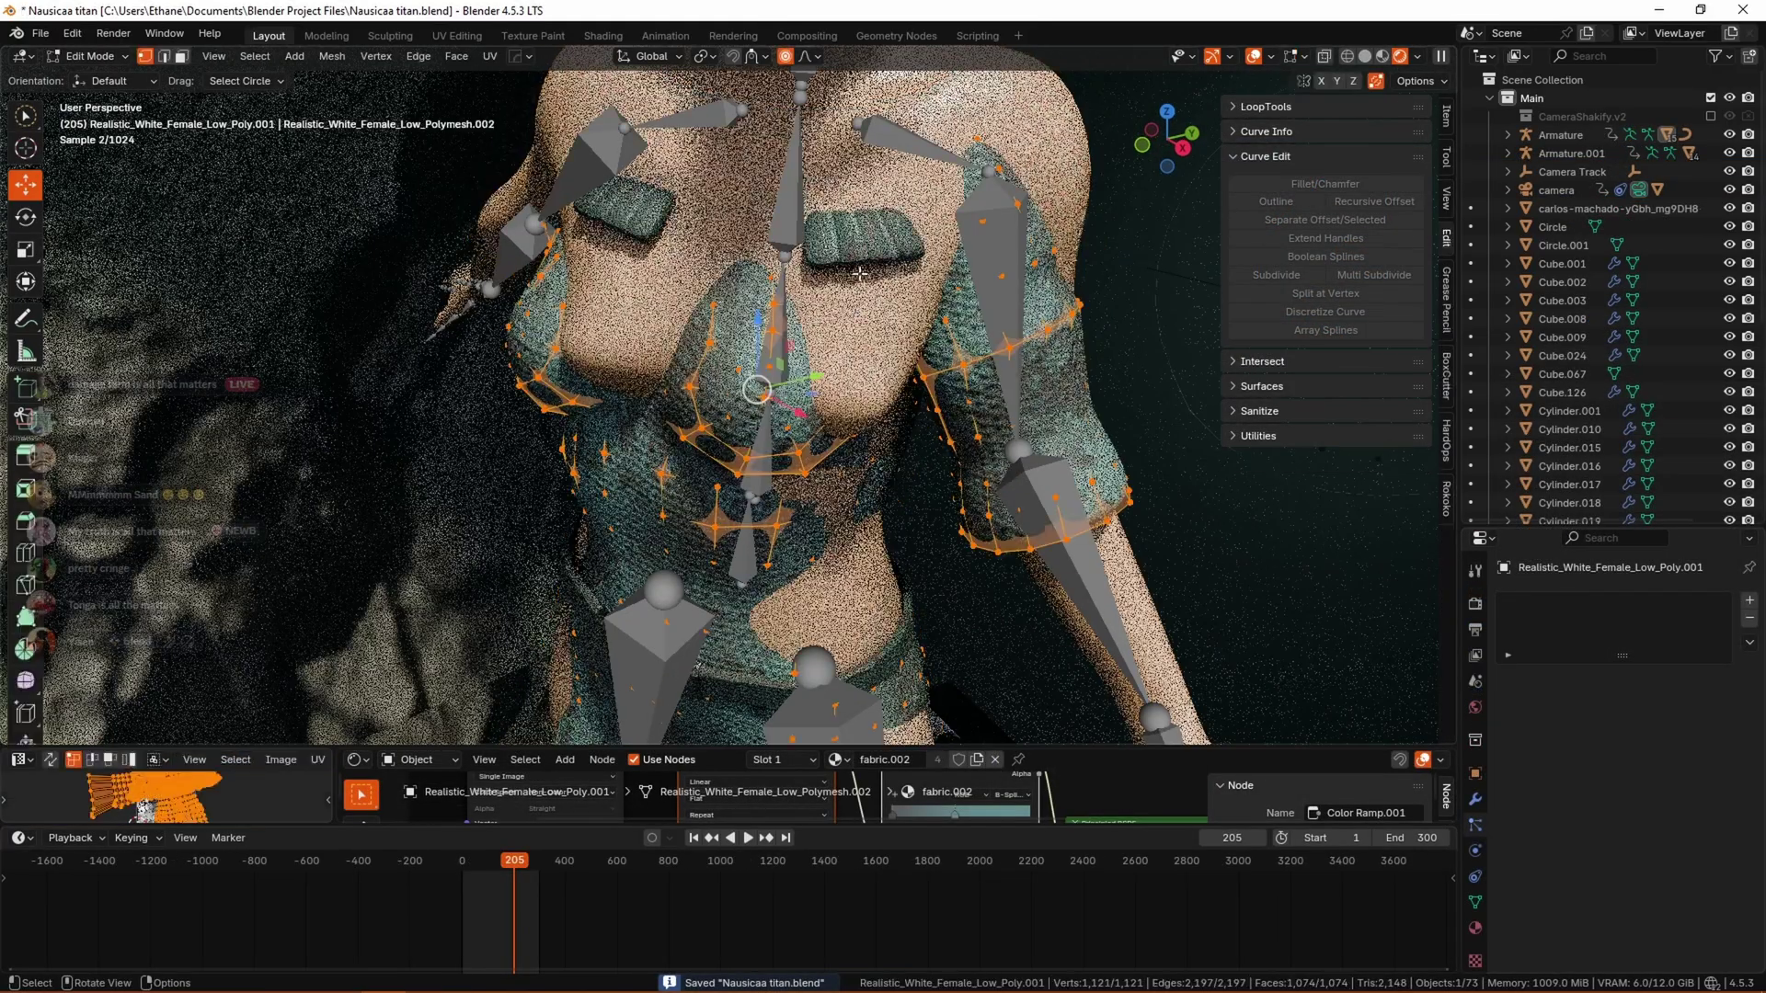
pyautogui.scroll(-4, 798, 210)
pyautogui.scroll(3, 1012, 350)
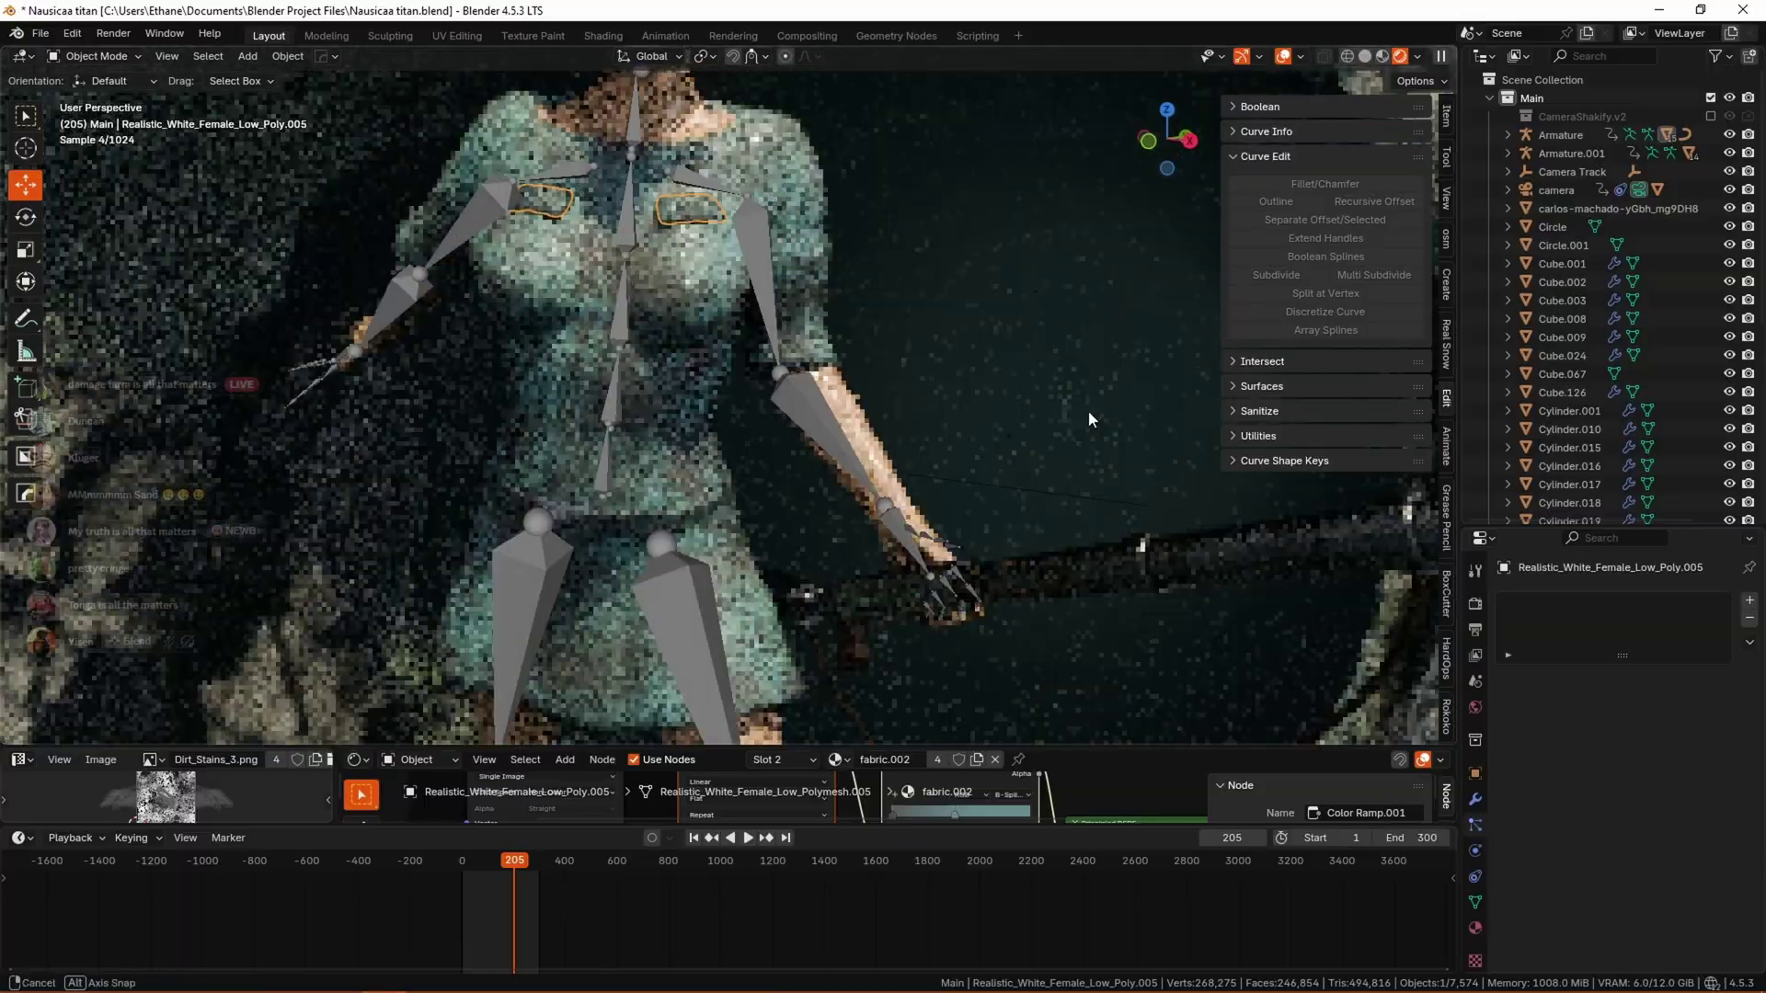
pyautogui.click(1123, 522)
pyautogui.press('KP_Decimal')
pyautogui.press('Tab')
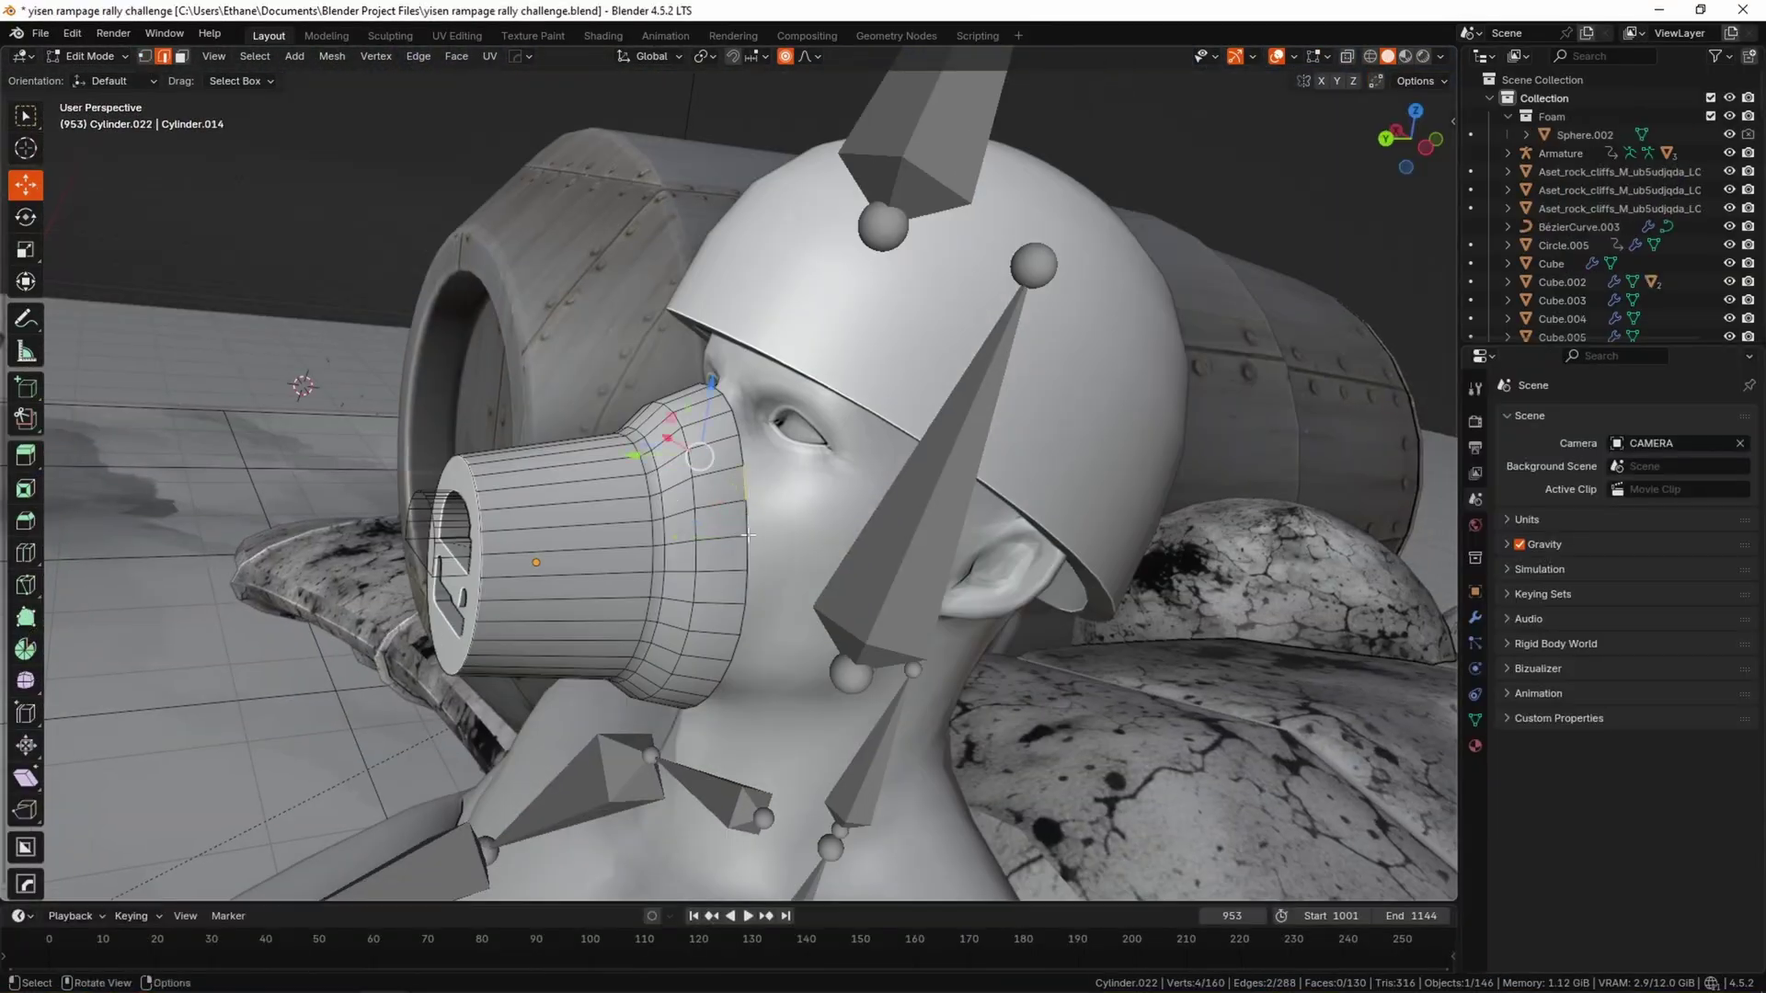
# - Extrude the cylinder's open end ring at the helmeted face and begin scaling it
pyautogui.moveTo(552, 552); pyautogui.dragTo(644, 598, button='middle')
pyautogui.press('e')
pyautogui.click(956, 545)
pyautogui.press('s')
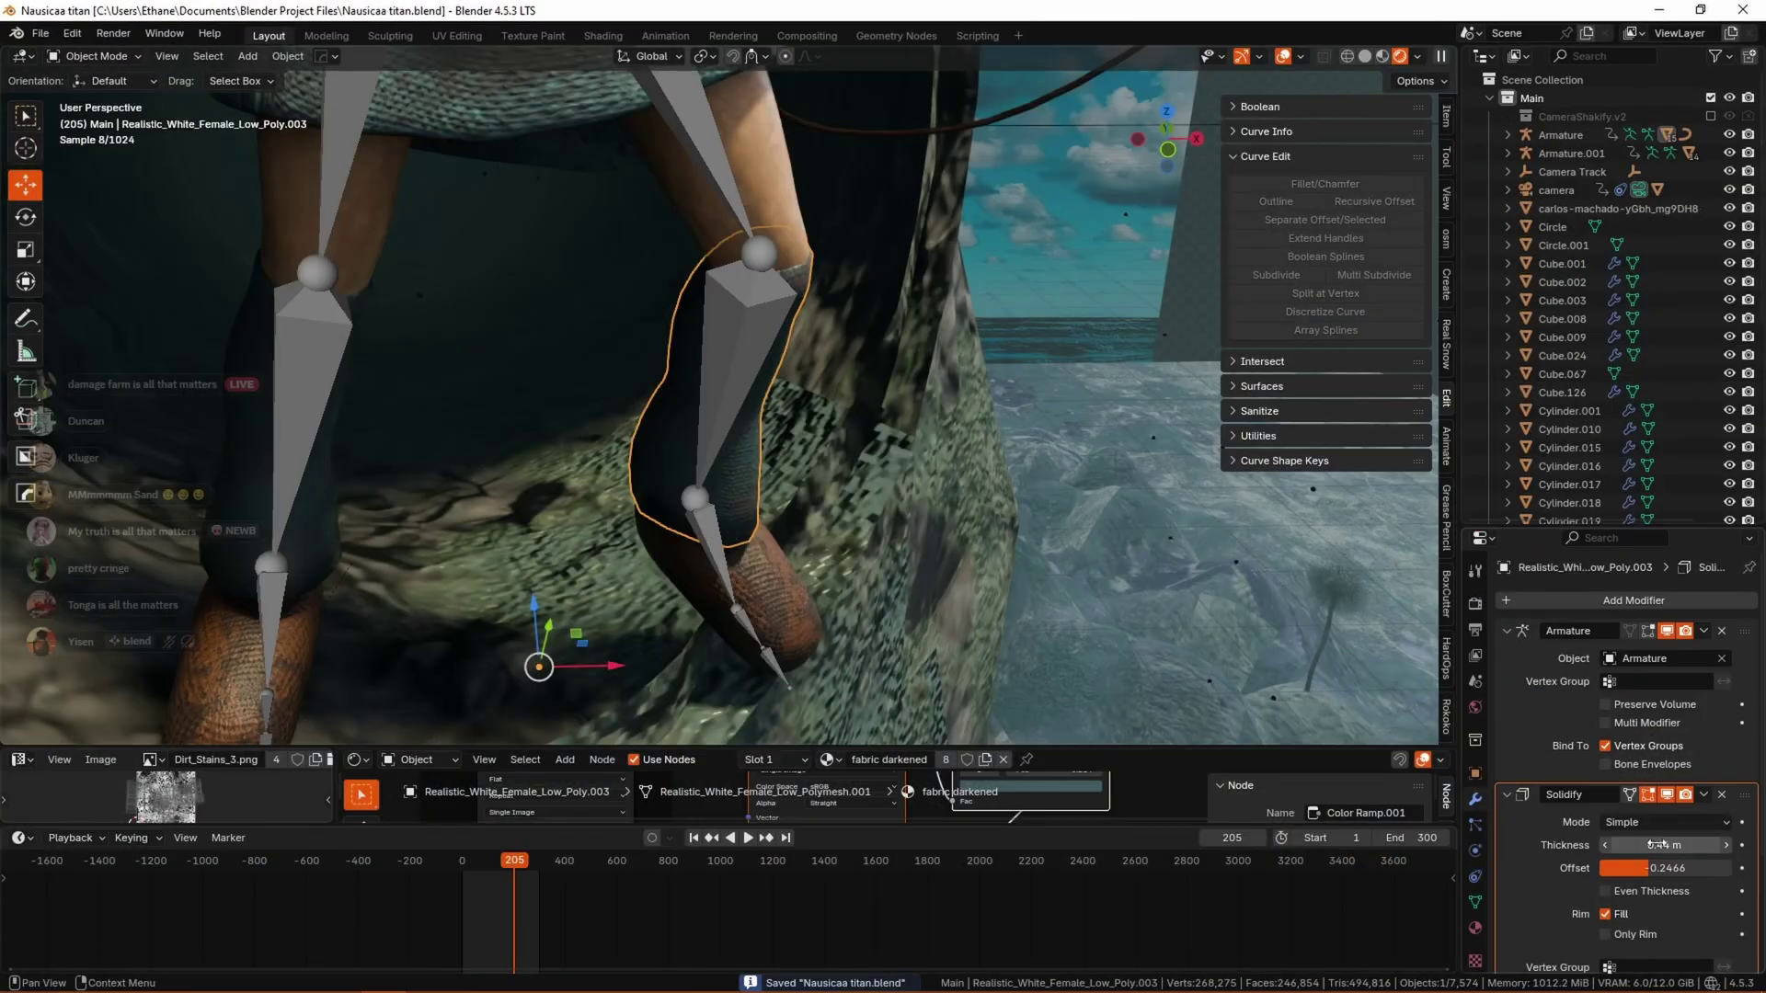
# - Lower the dress's Solidify modifier Thickness to 0.635 m
pyautogui.moveTo(1656, 845)
pyautogui.mouseDown()
pyautogui.moveTo(1674, 844)
pyautogui.moveTo(1637, 844)
pyautogui.mouseUp()
pyautogui.moveTo(997, 219); pyautogui.dragTo(859, 347, button='middle')
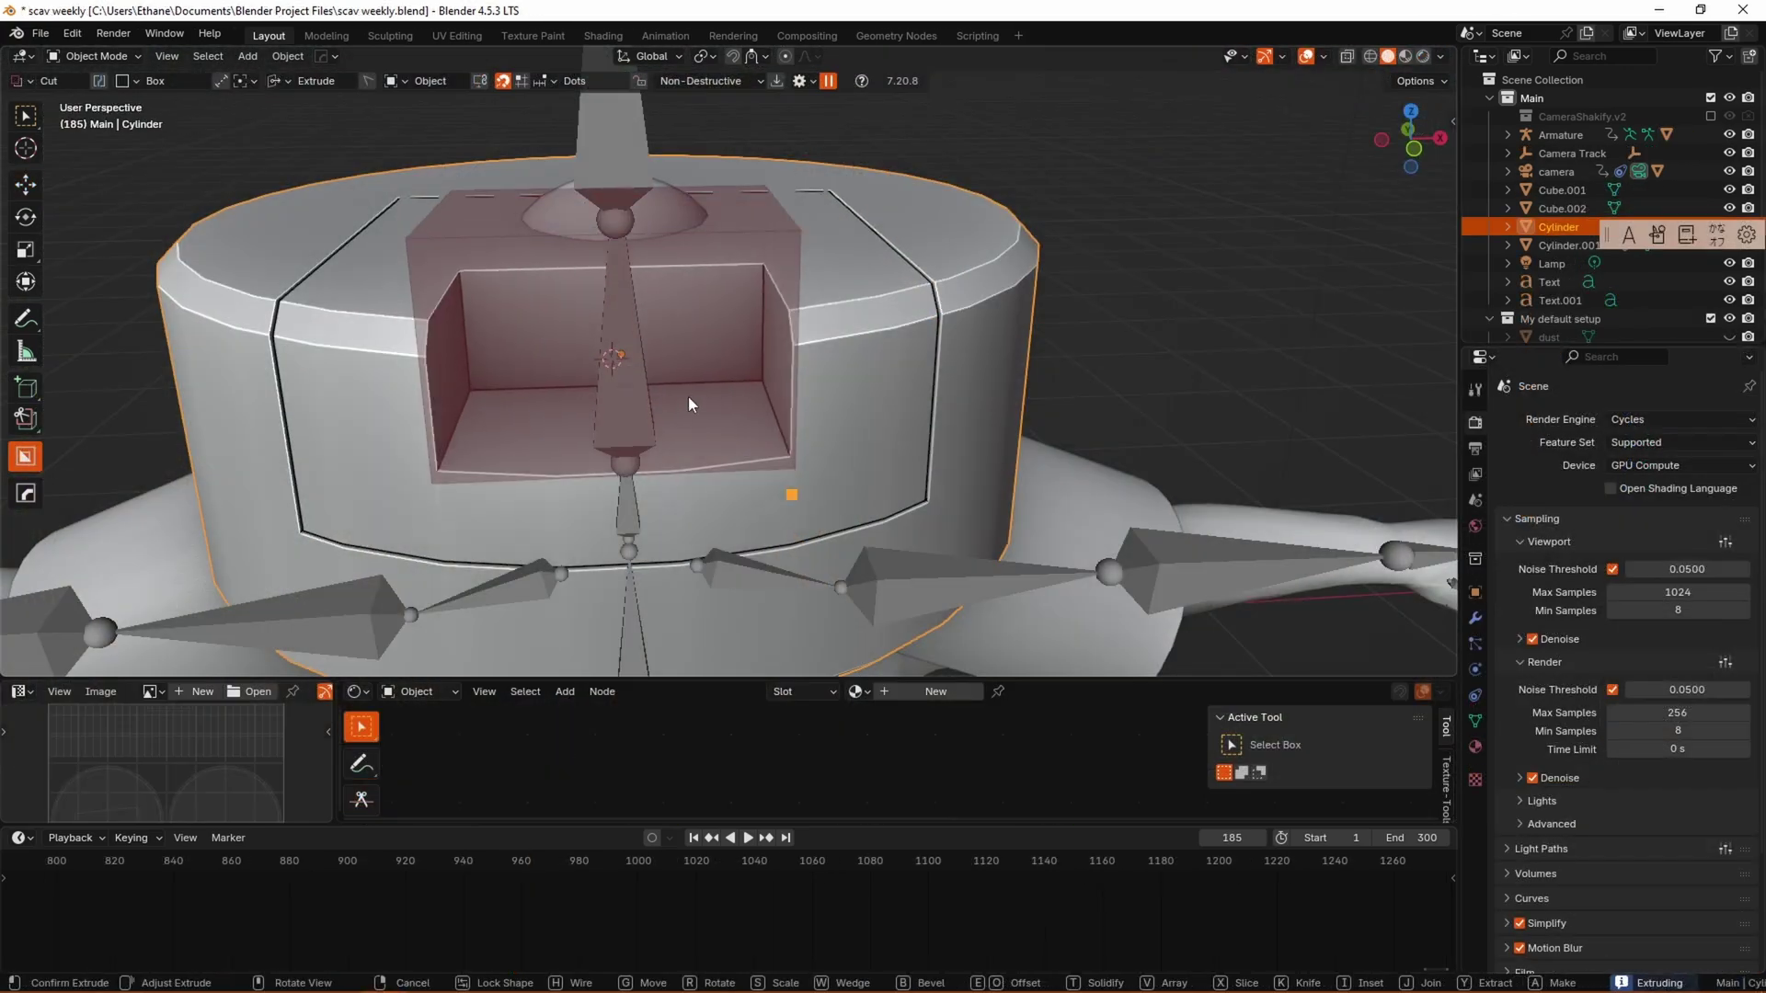
# - Bevel the BoxCutter cut so its corners become rounded
pyautogui.press('b')
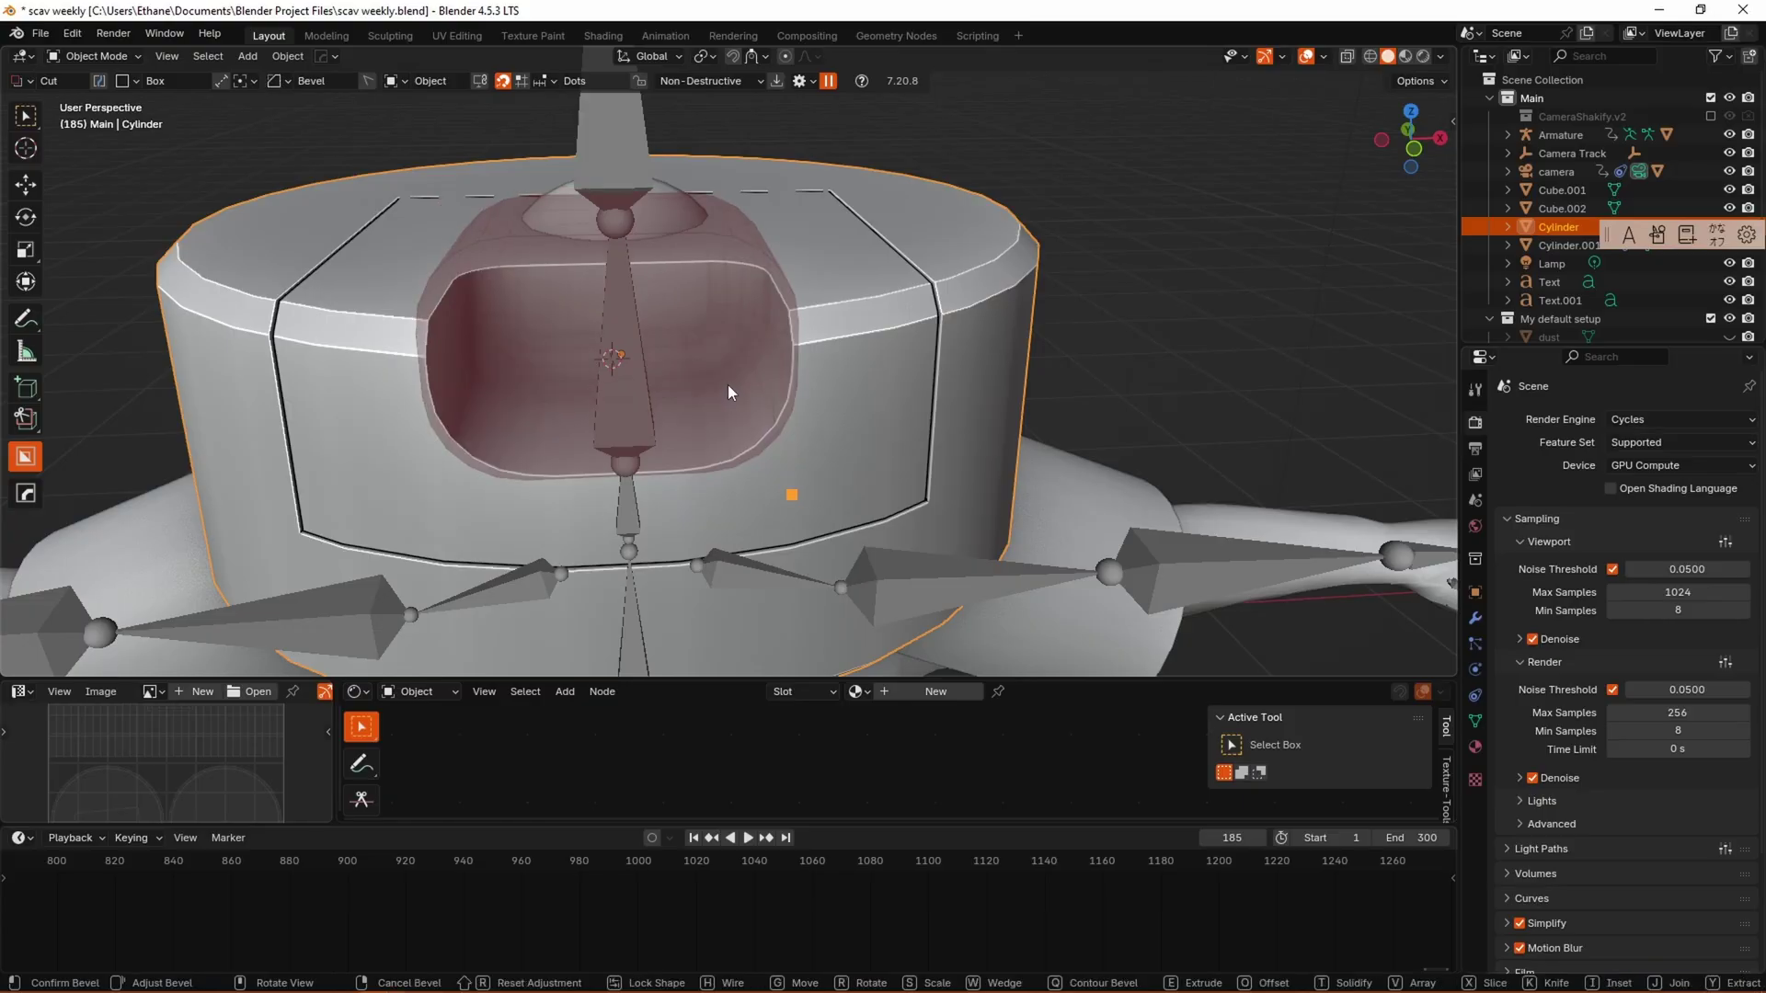